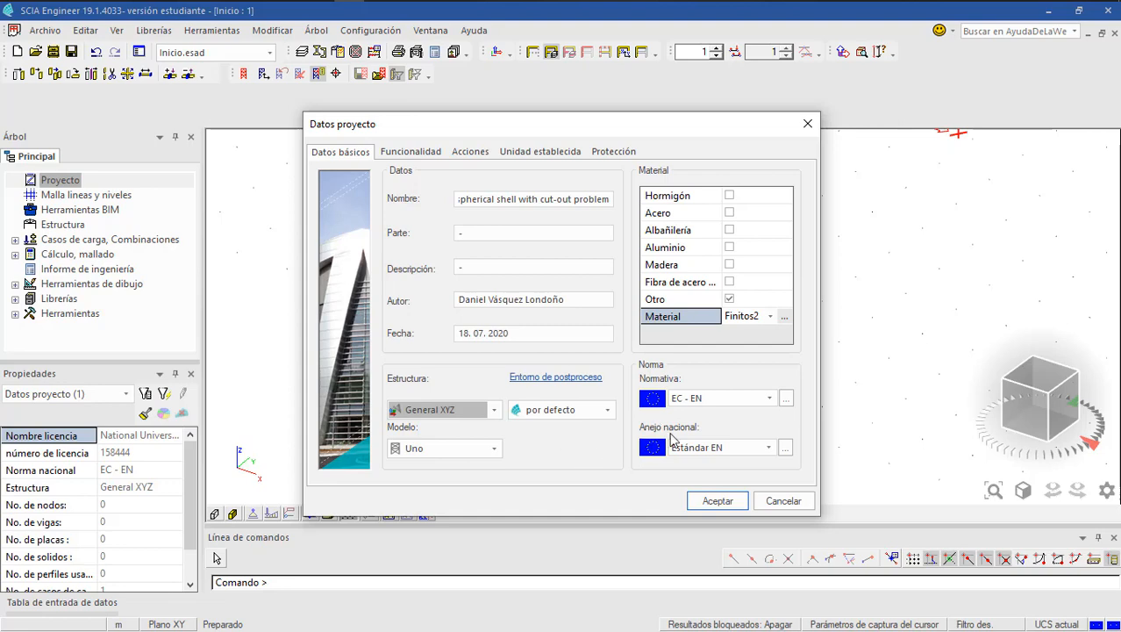
- Check the properties of the Finitos2 material and confirm the project data
click(785, 321)
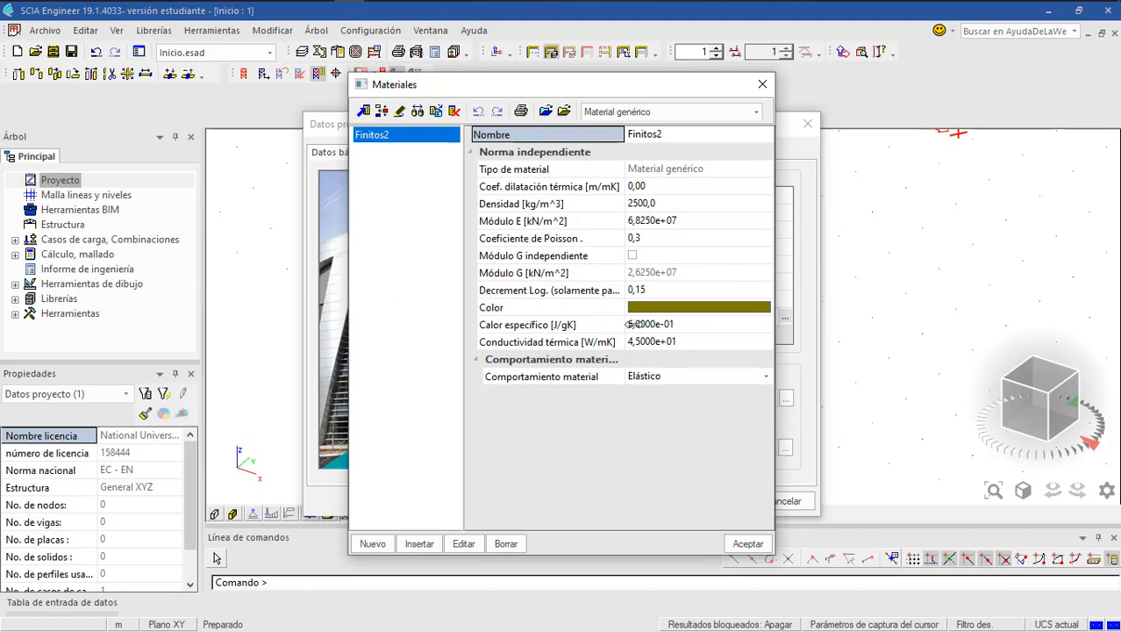
click(747, 544)
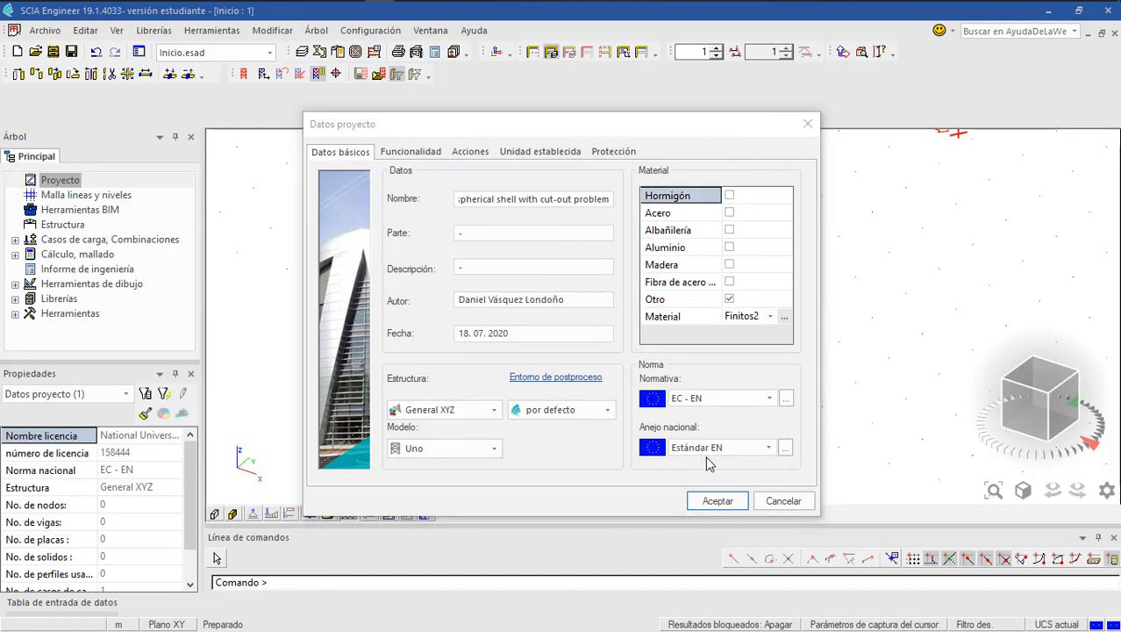
click(717, 500)
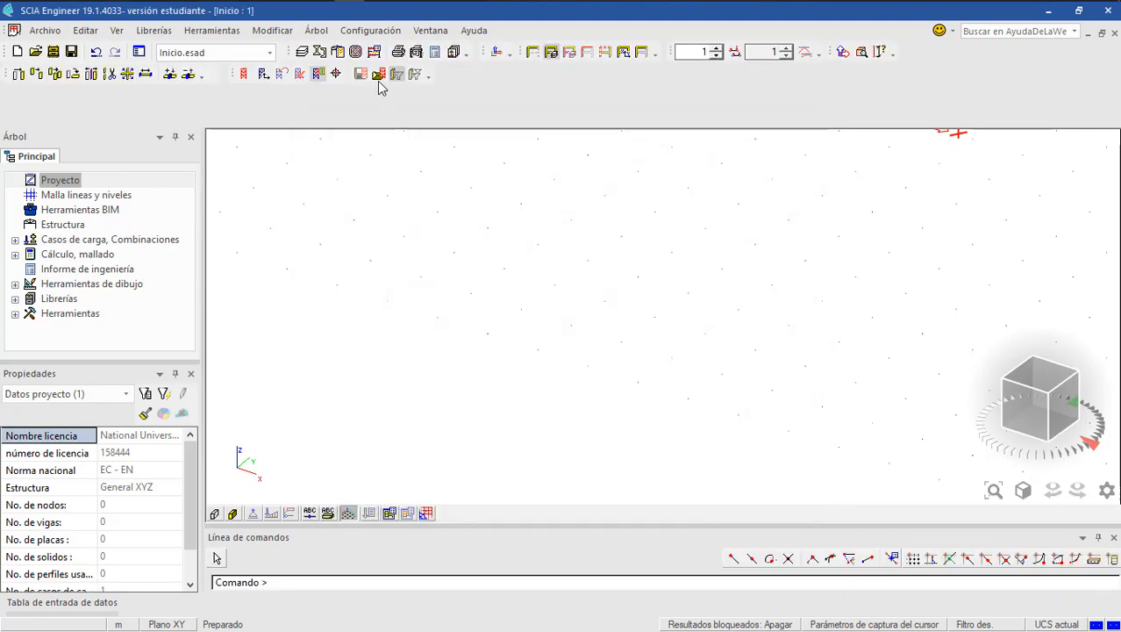
- Look over the categories in the project's unit settings
click(368, 30)
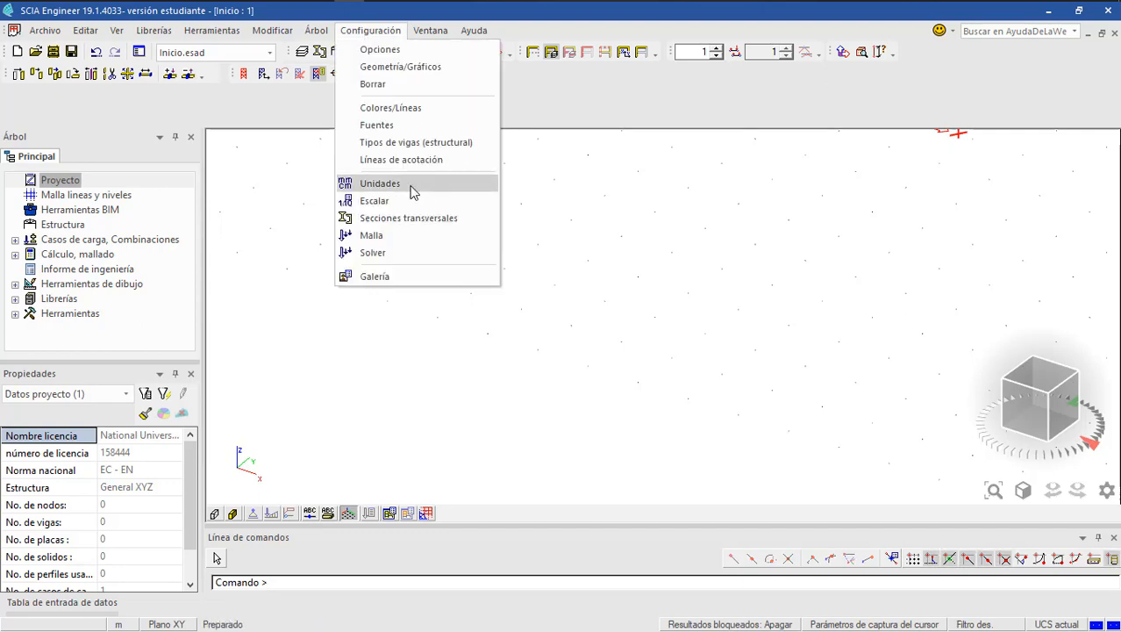
click(438, 192)
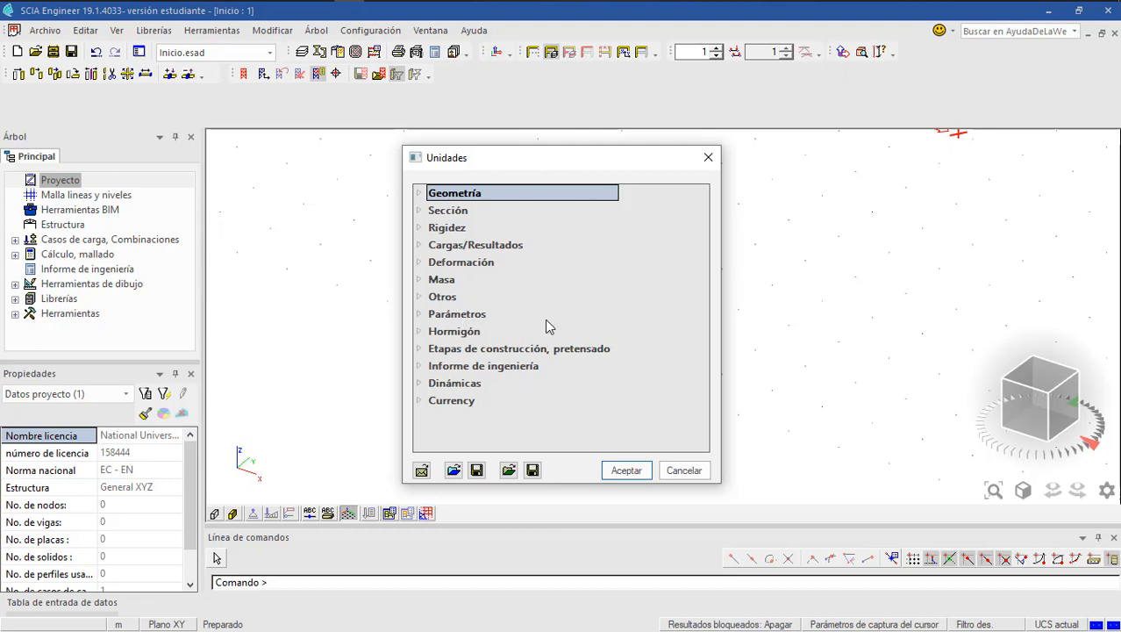
click(648, 469)
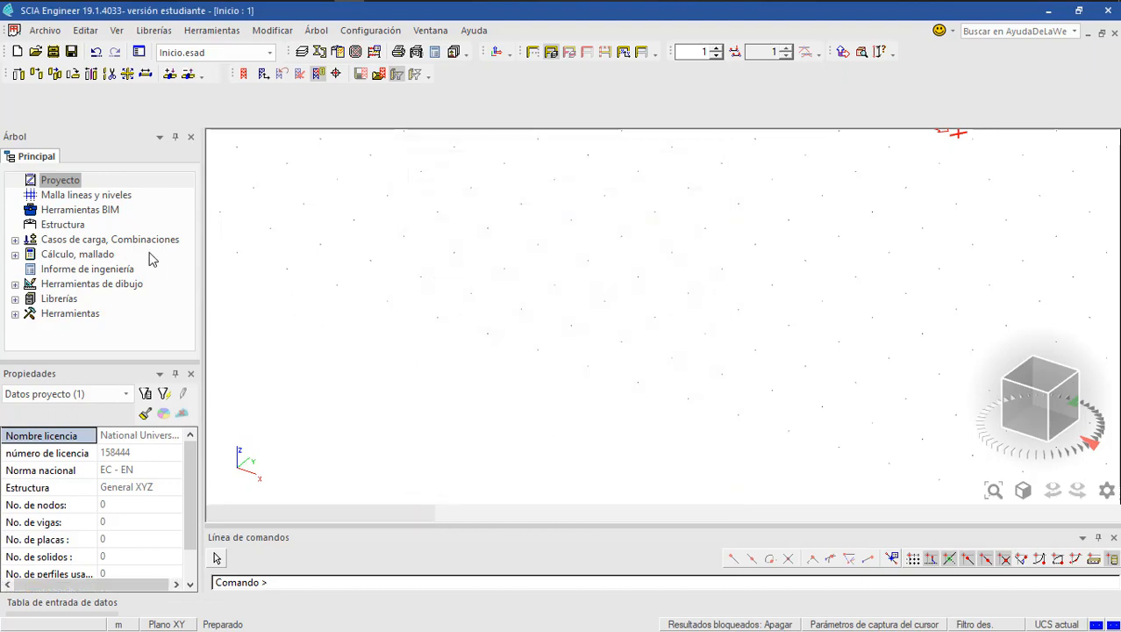
- Enable membrane elements (Elementos de membrana) and geometric nonlinearity (No linealidad geométrica) in the project's functionality
double_click(58, 181)
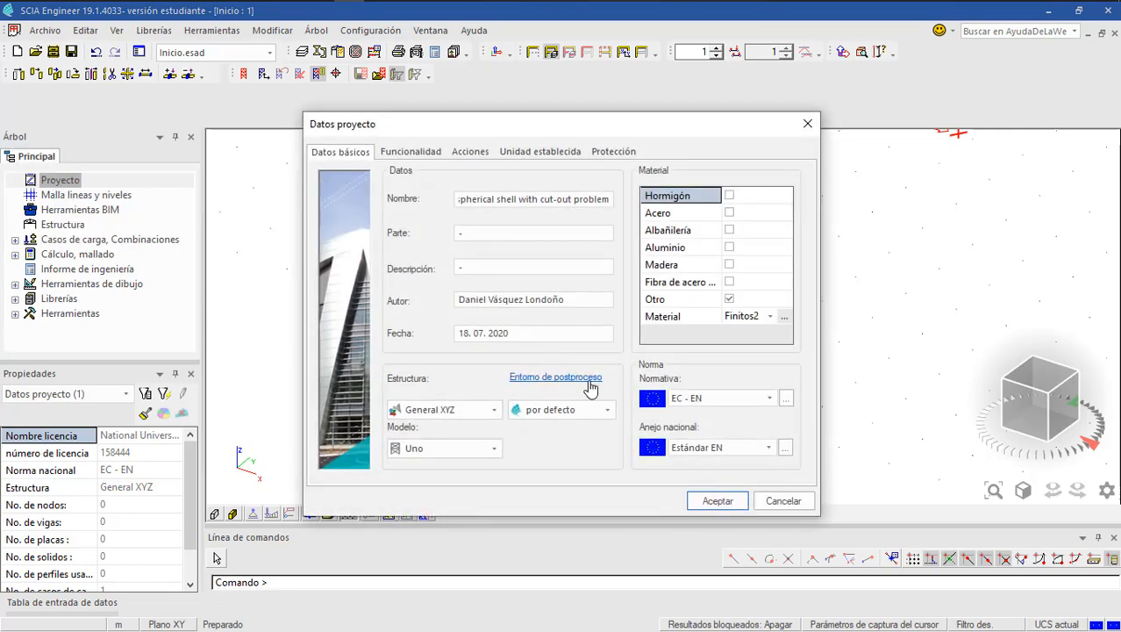
click(412, 153)
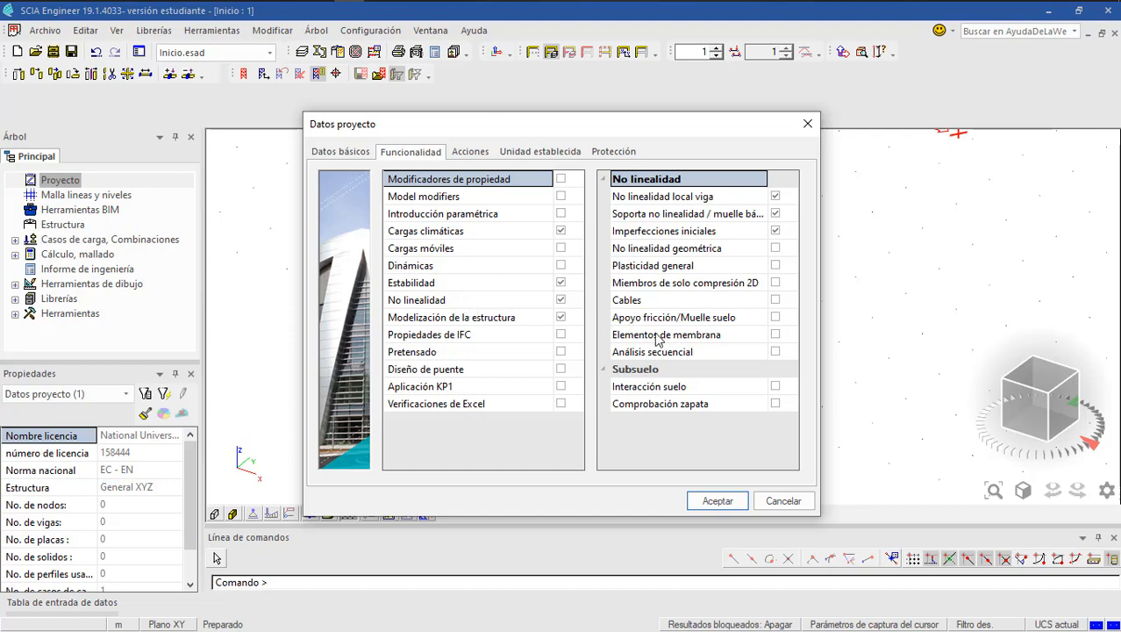
click(776, 338)
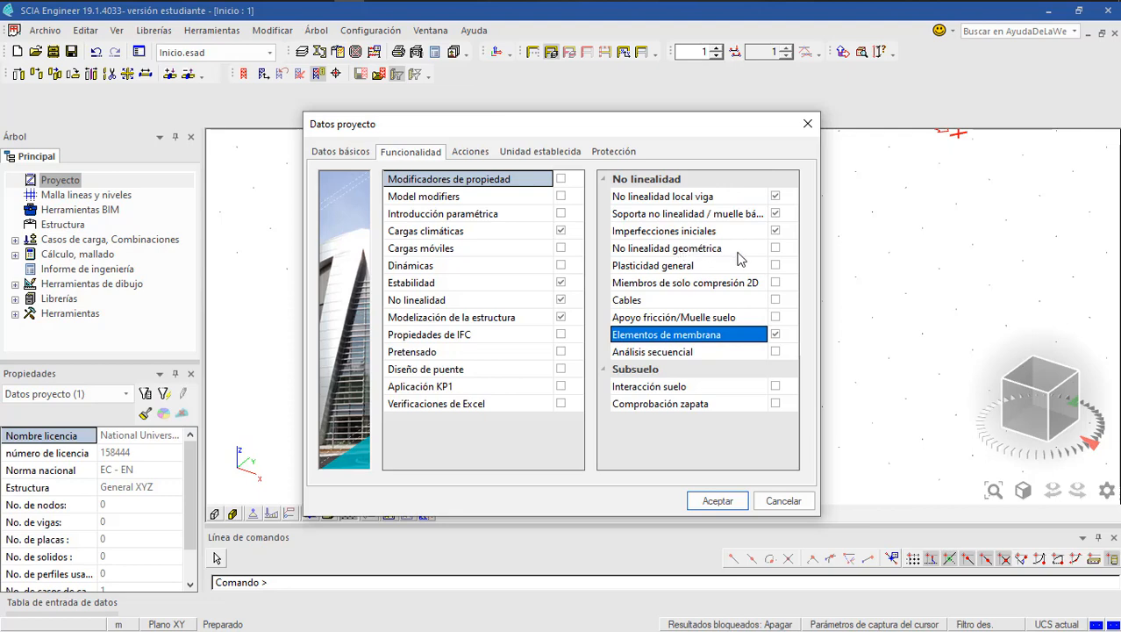
click(776, 249)
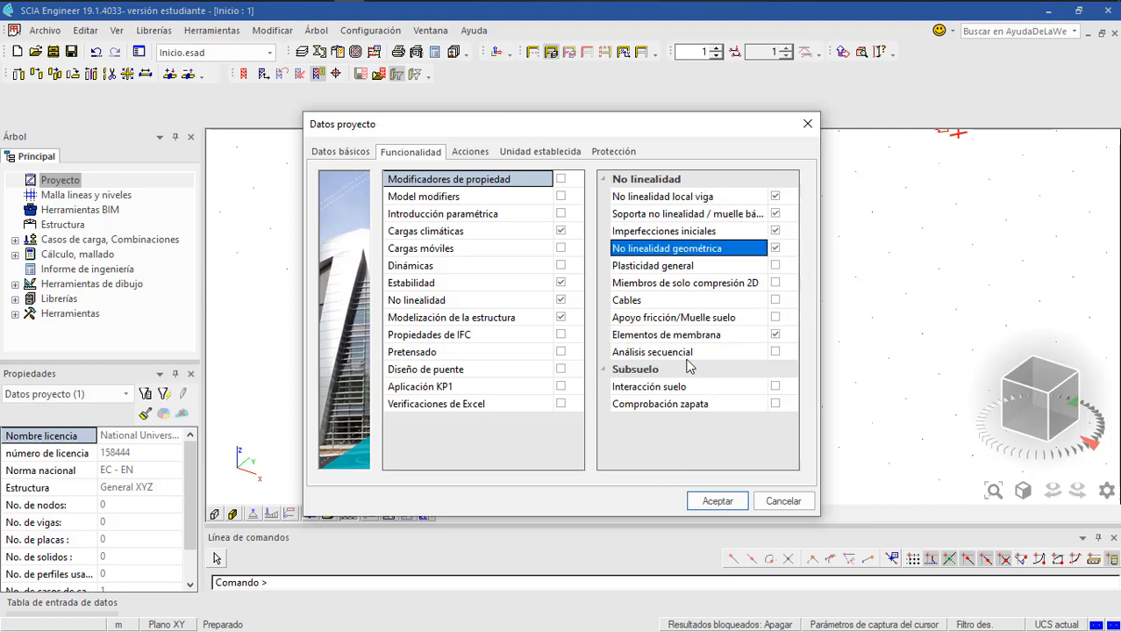
click(724, 502)
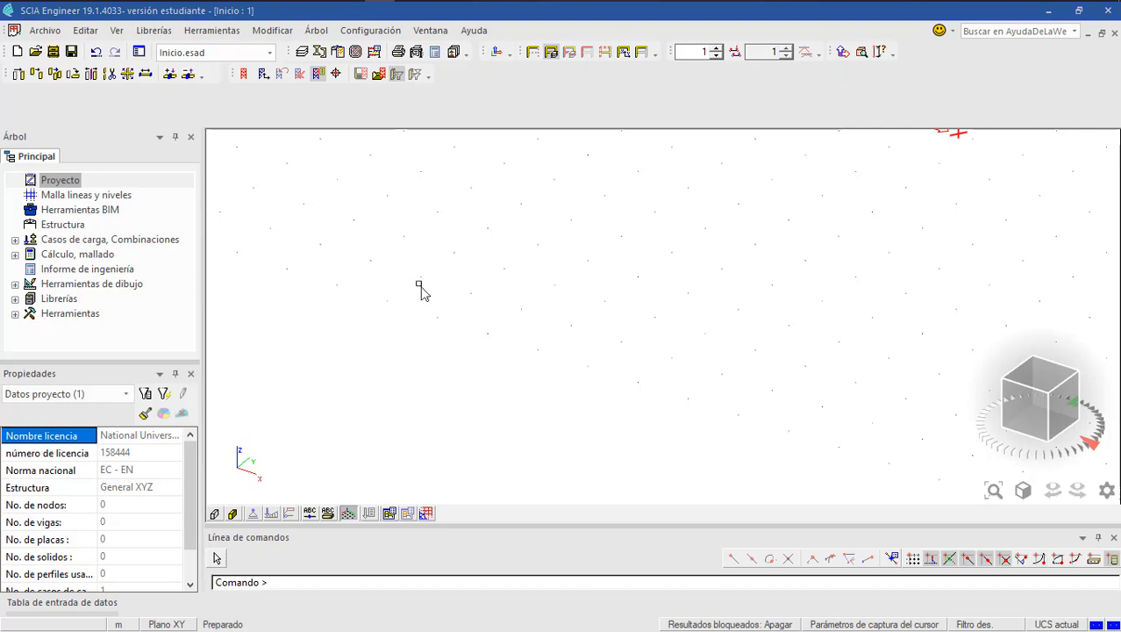
- Start a new surface-of-revolution shell element and set its nonlinear FEM model to Membrana
click(58, 227)
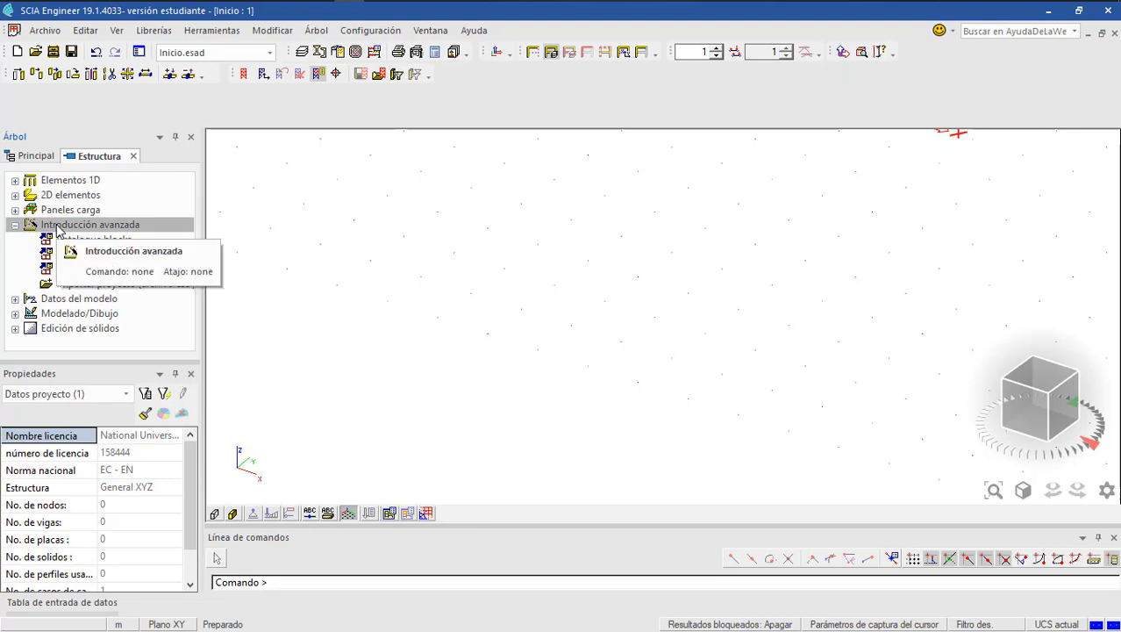
click(15, 194)
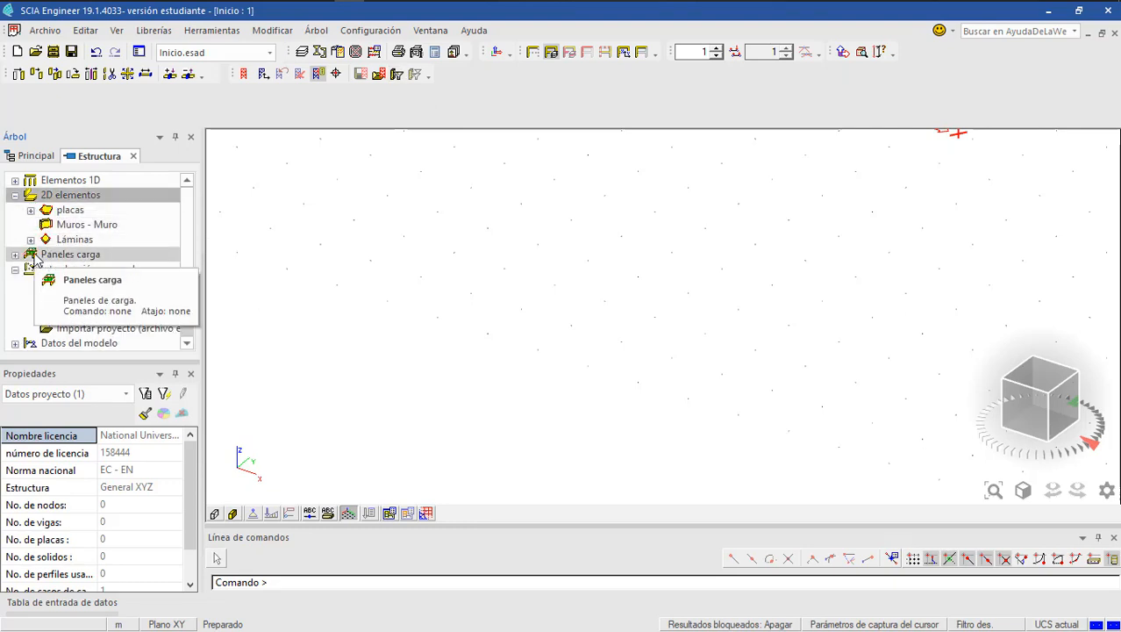
double_click(74, 240)
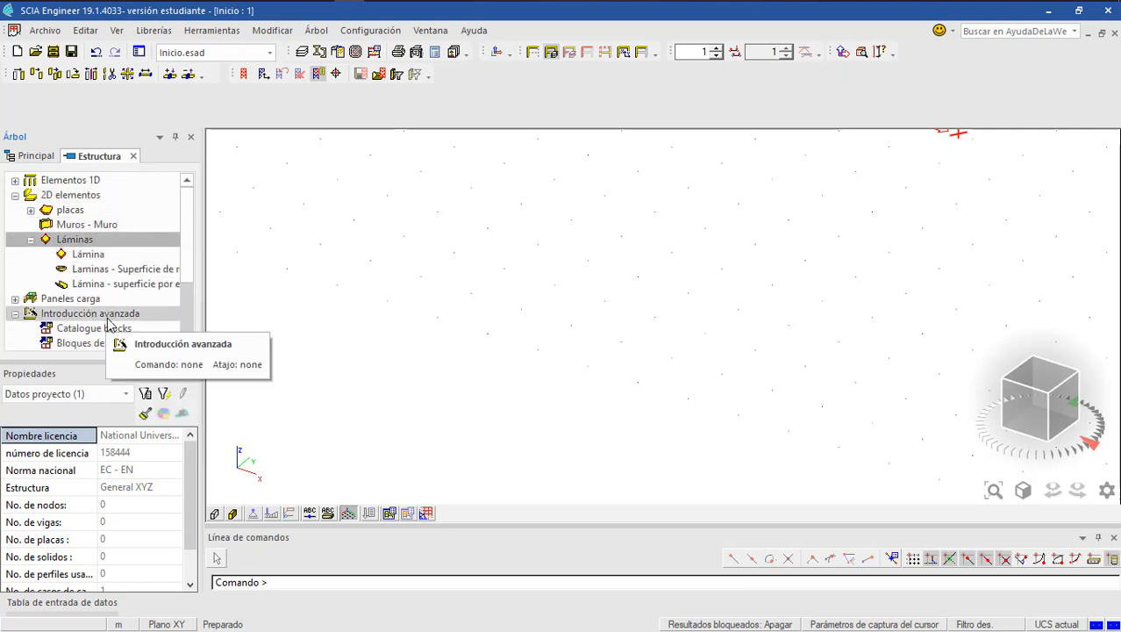
click(103, 270)
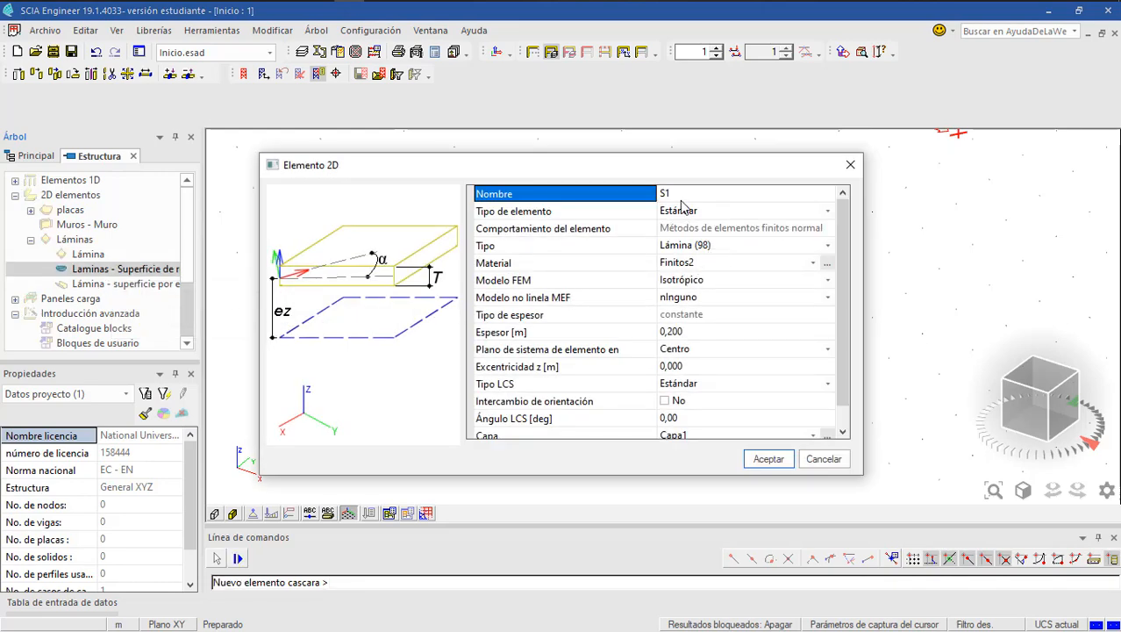
click(758, 264)
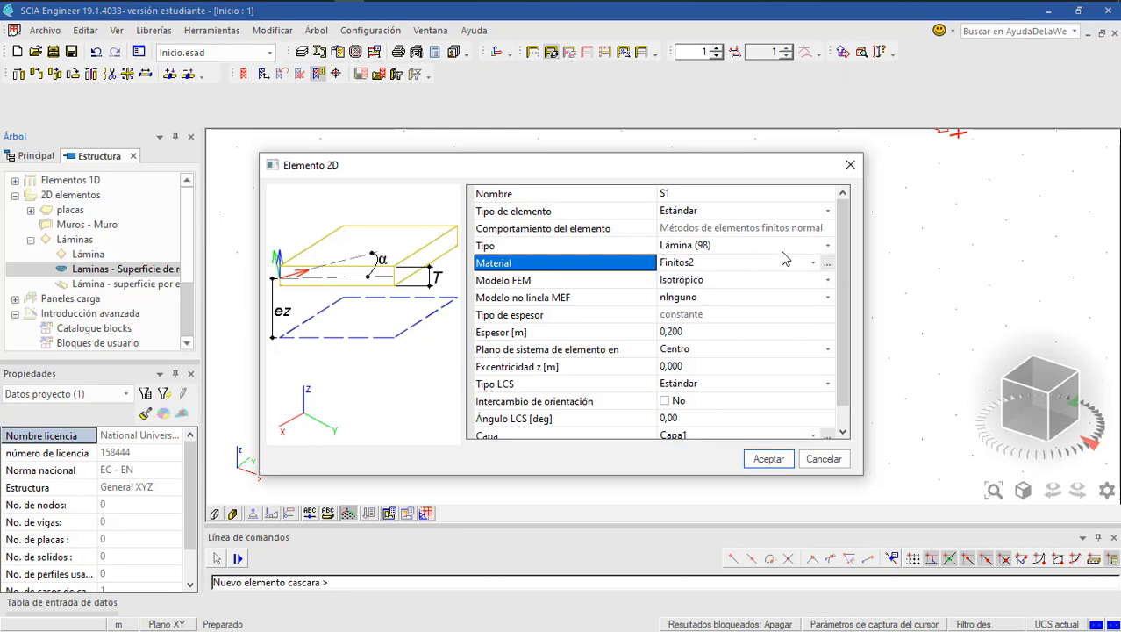
click(788, 247)
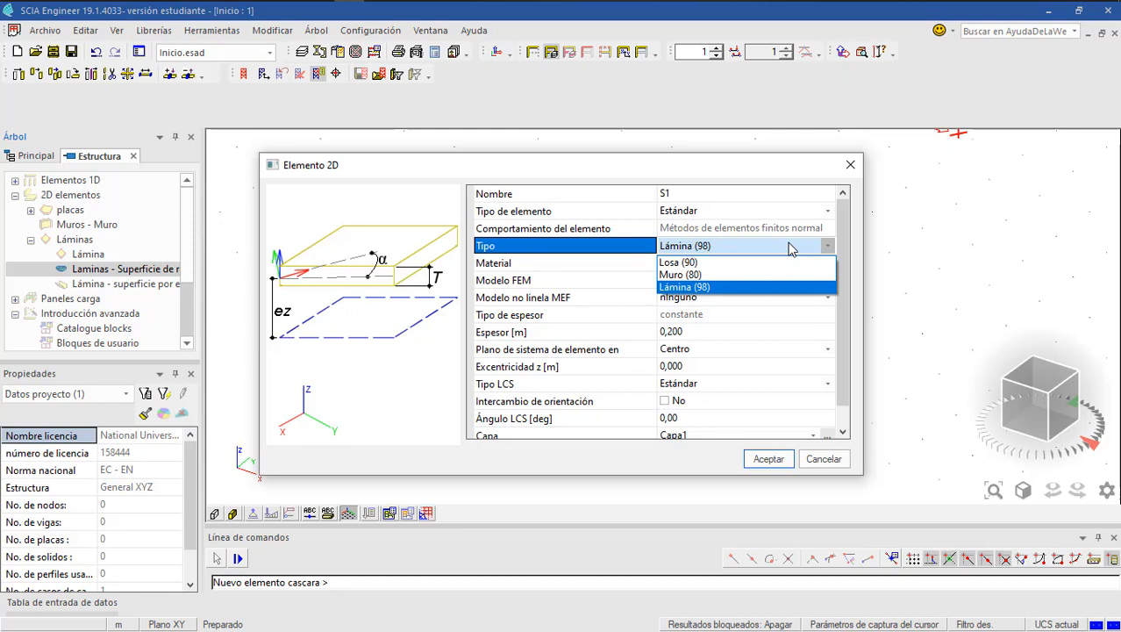
click(788, 247)
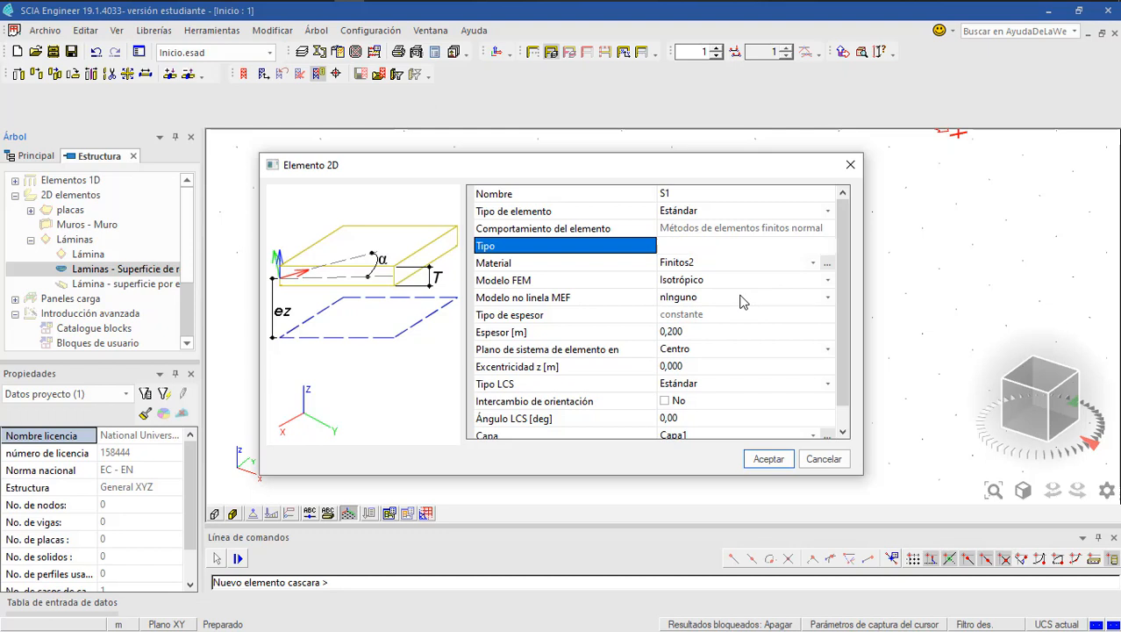
click(742, 302)
click(725, 327)
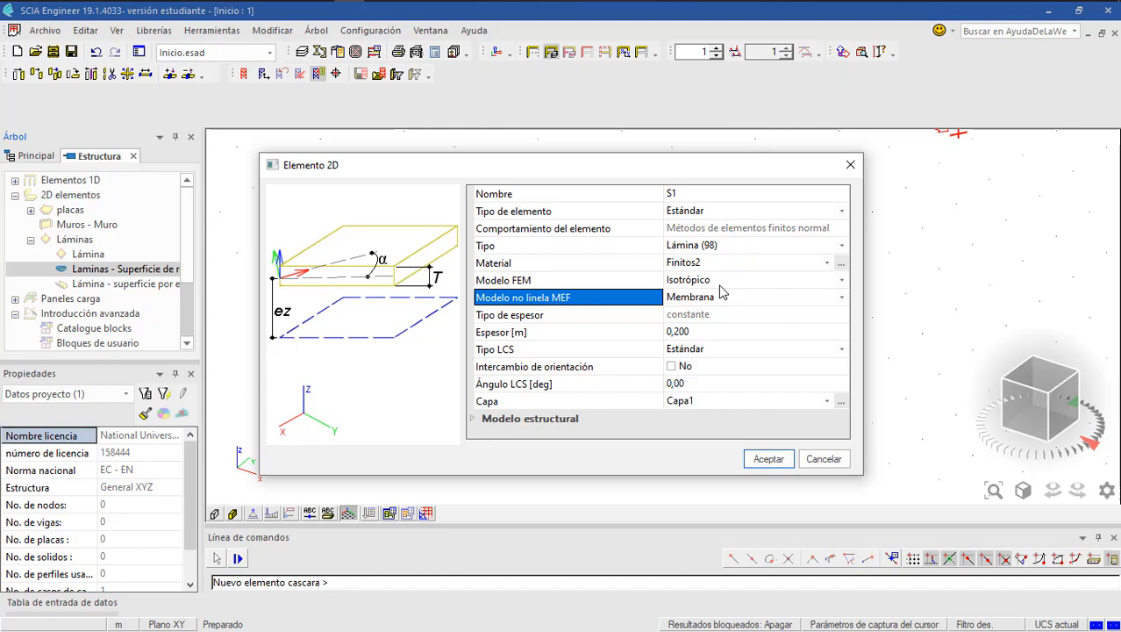
click(801, 297)
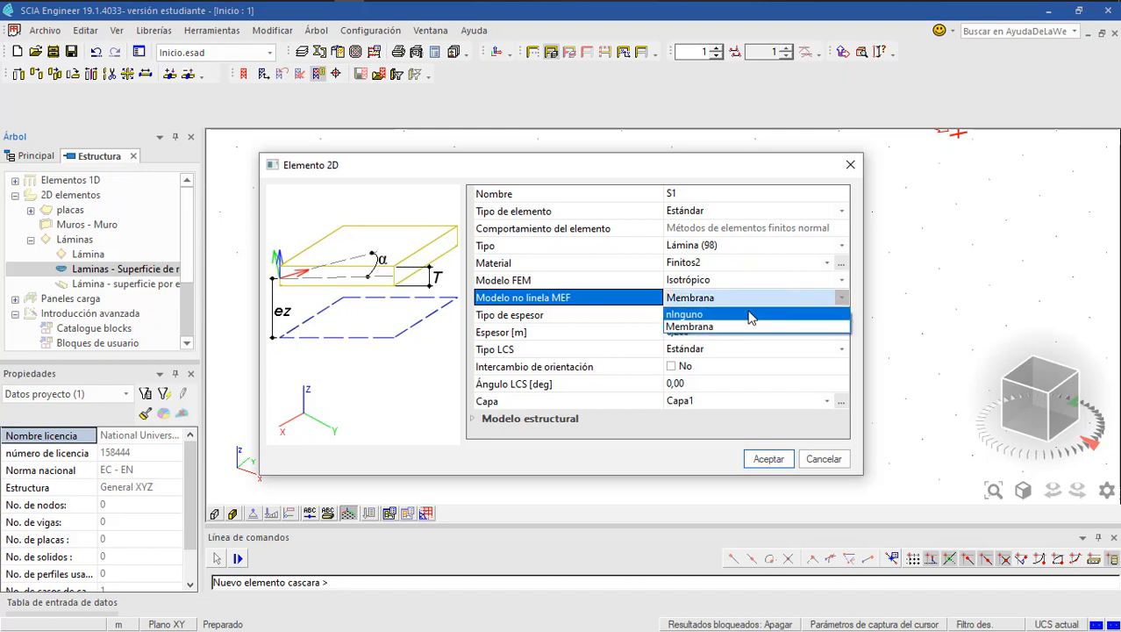
click(707, 330)
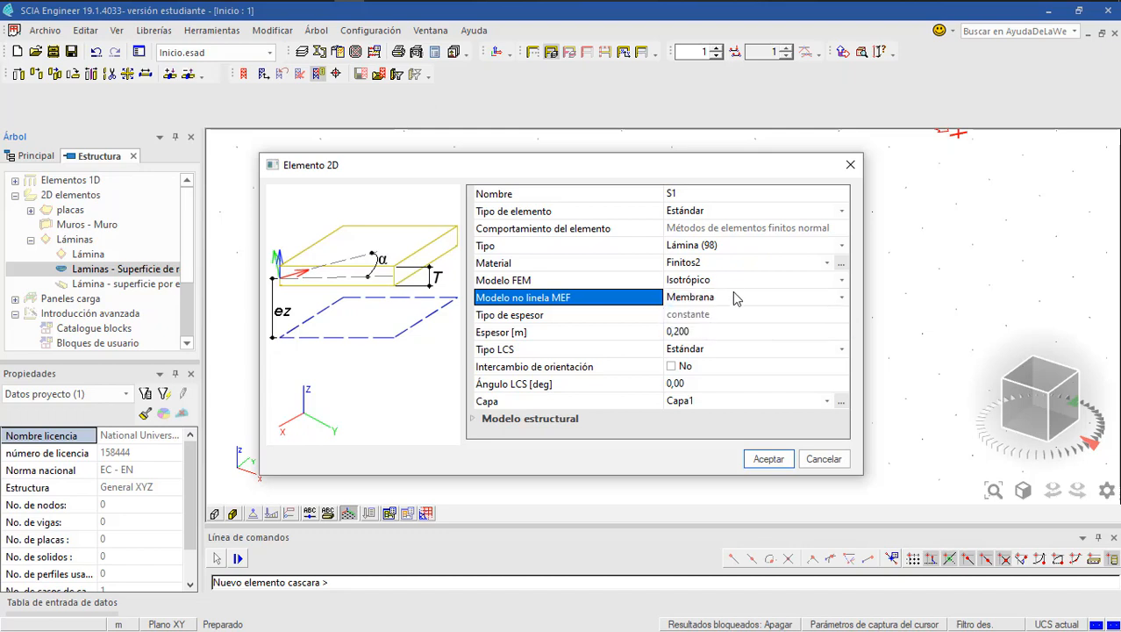
- Set the shell's thickness to 0,04 m and confirm the element's properties
click(737, 298)
click(737, 298)
click(699, 331)
text(0,2)
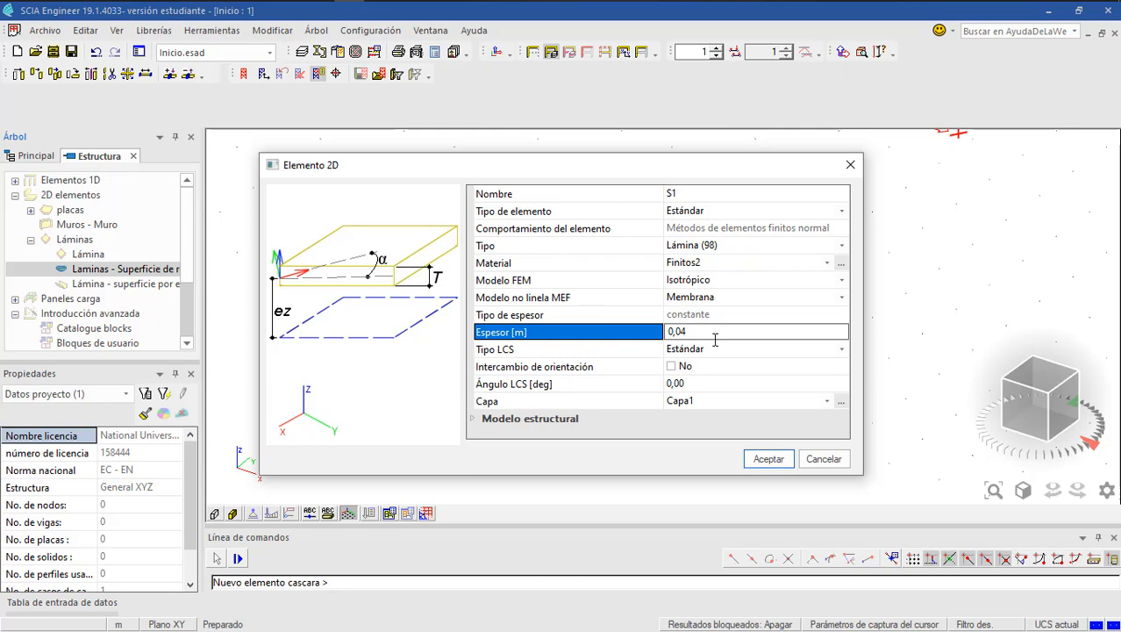
click(804, 418)
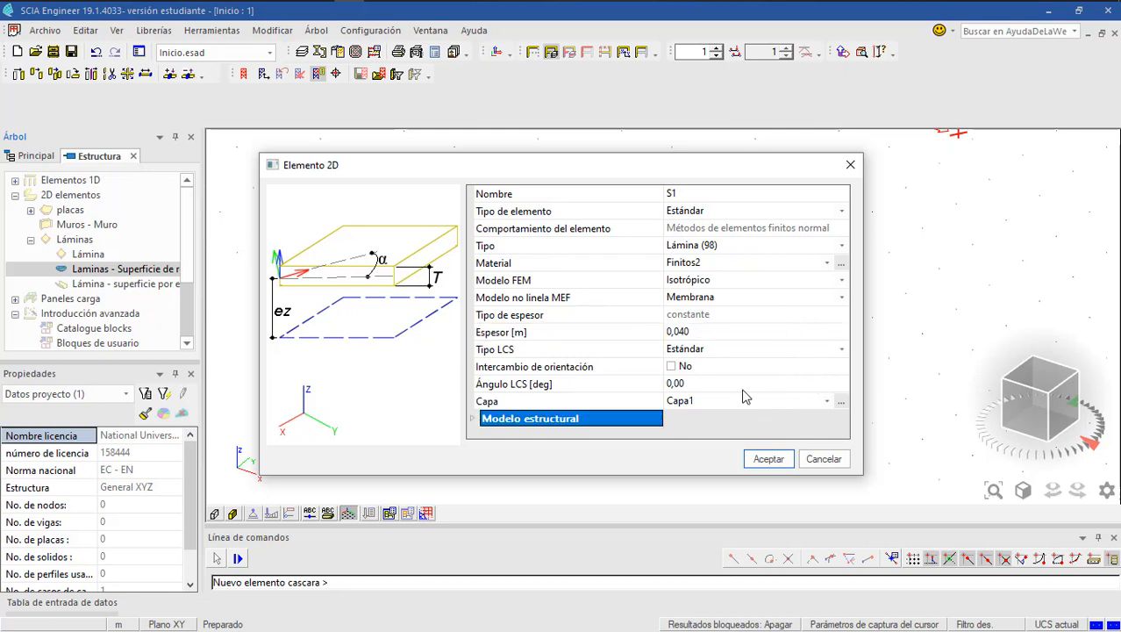
click(768, 459)
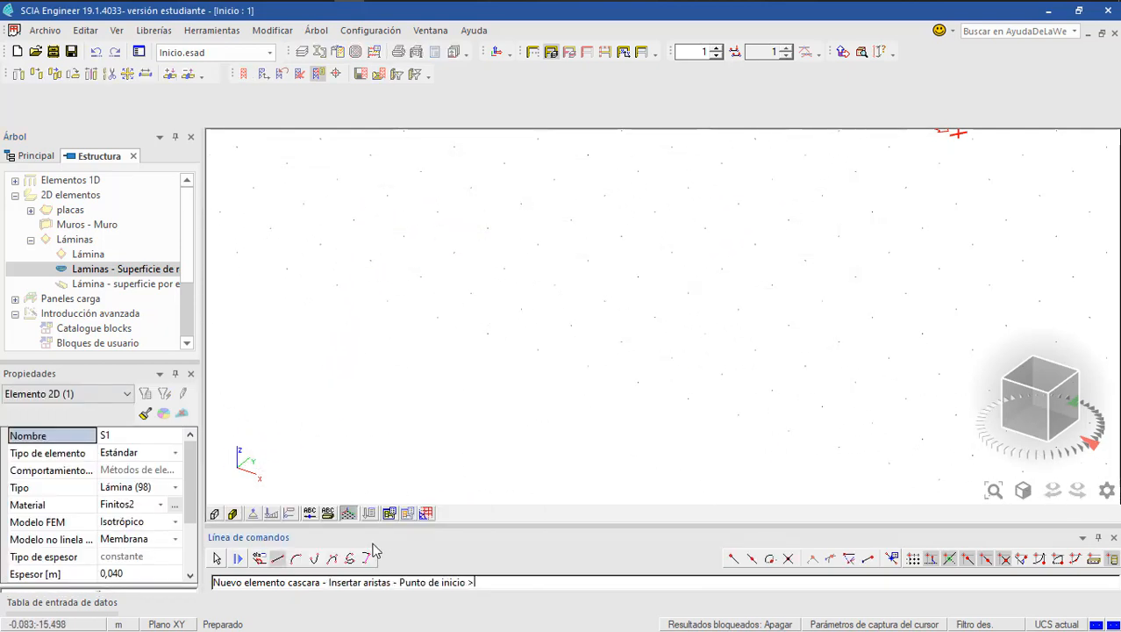
- Draw an arc as the shell's generating edge and revolve it 90° about the work plane's Z axis
click(300, 560)
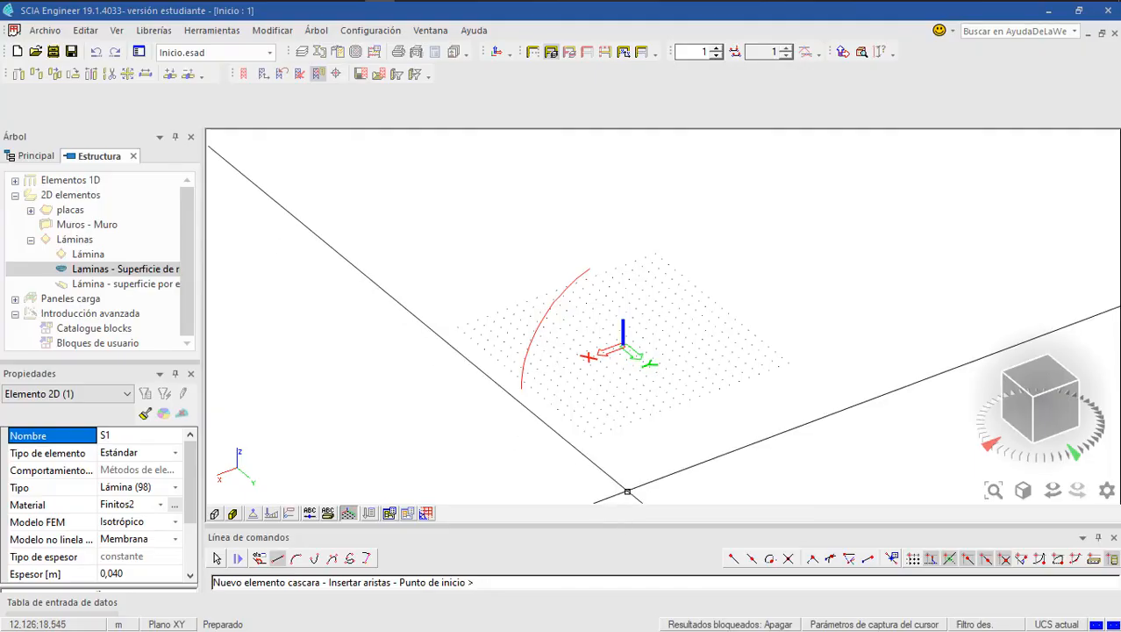
click(619, 485)
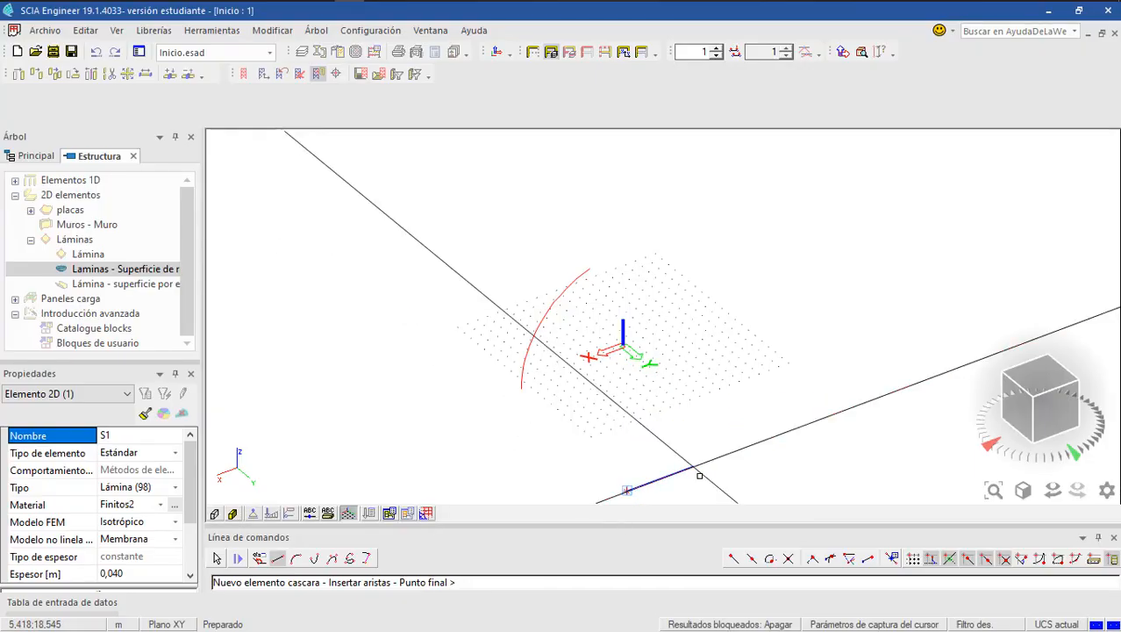
click(654, 483)
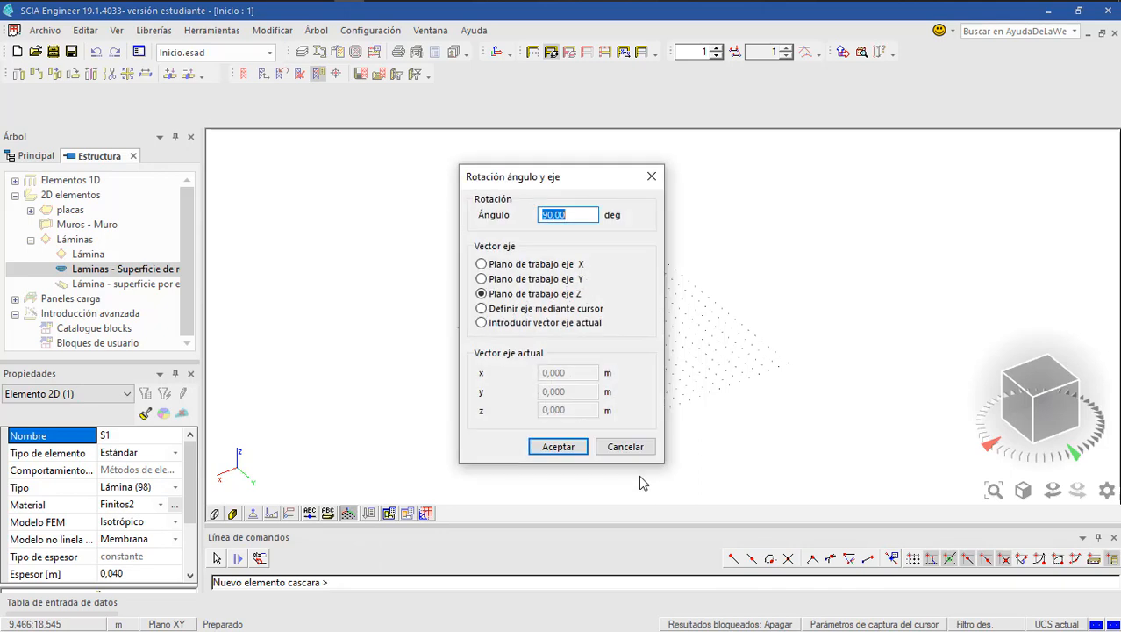
click(578, 214)
click(570, 451)
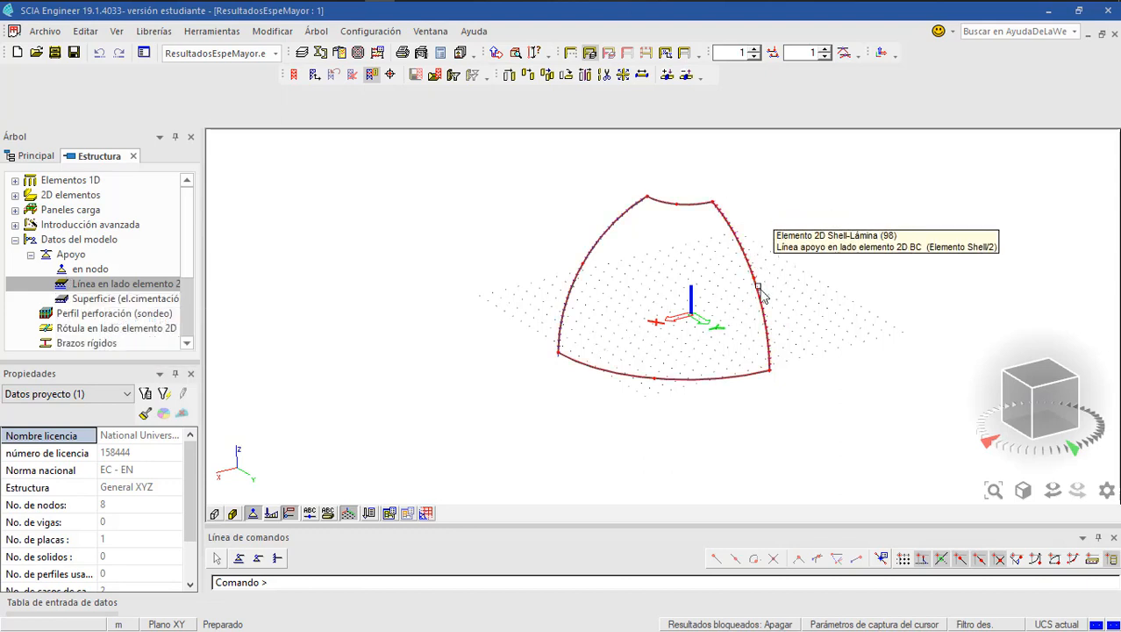
- Add line support BC1 to the shell's right-hand meridian edge with X, Ry and Rz rigid and Y, Z and Rx free
double_click(63, 286)
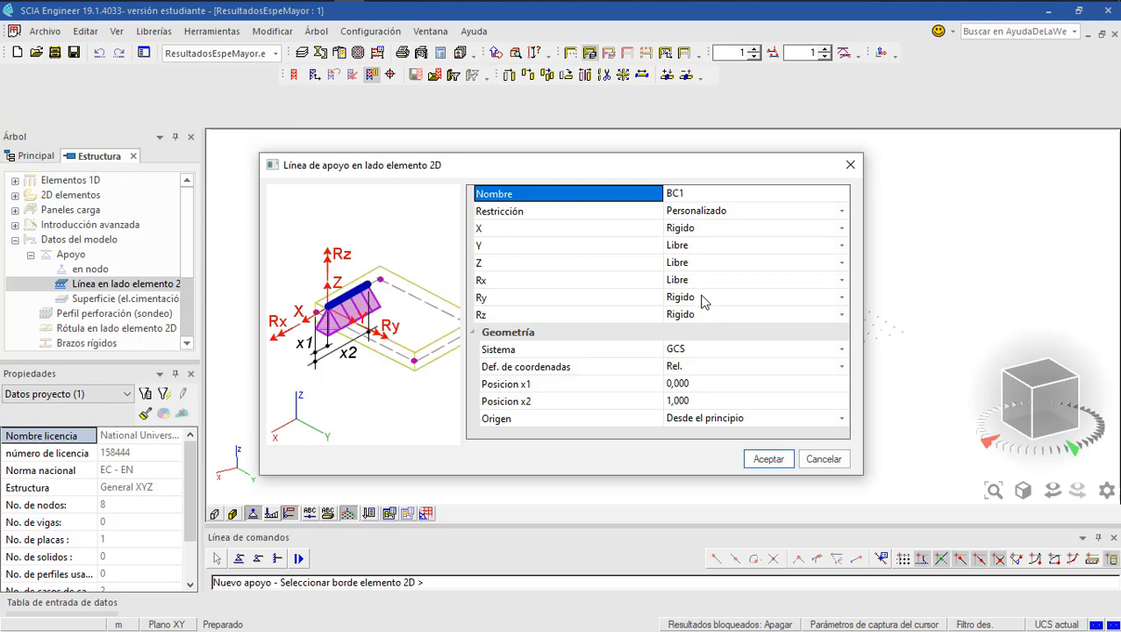
click(768, 459)
click(742, 252)
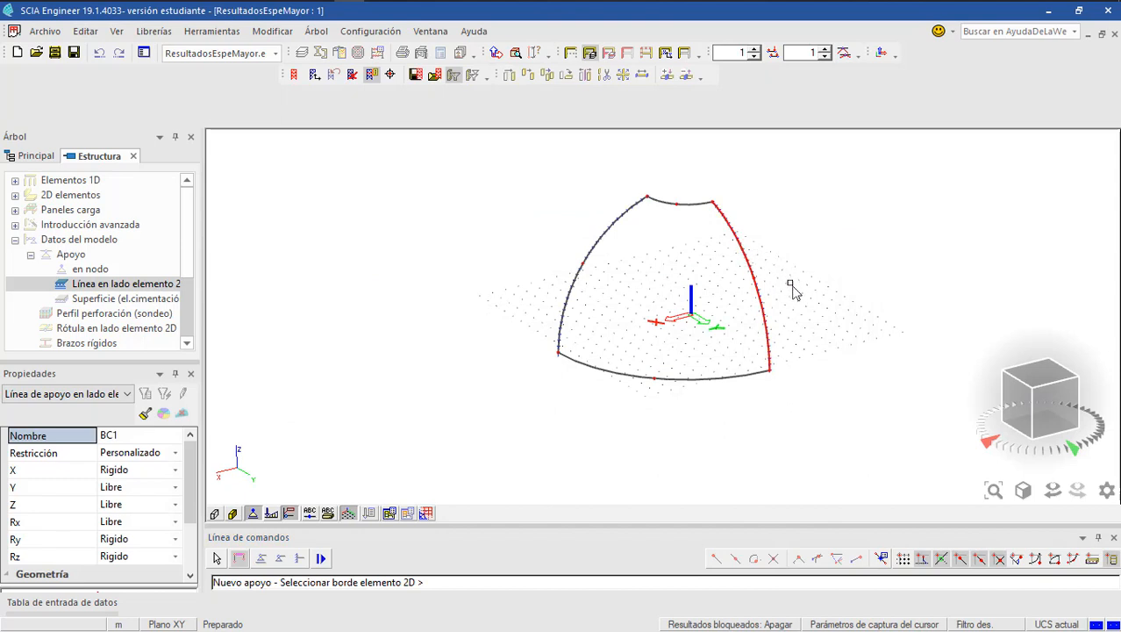
key(Escape)
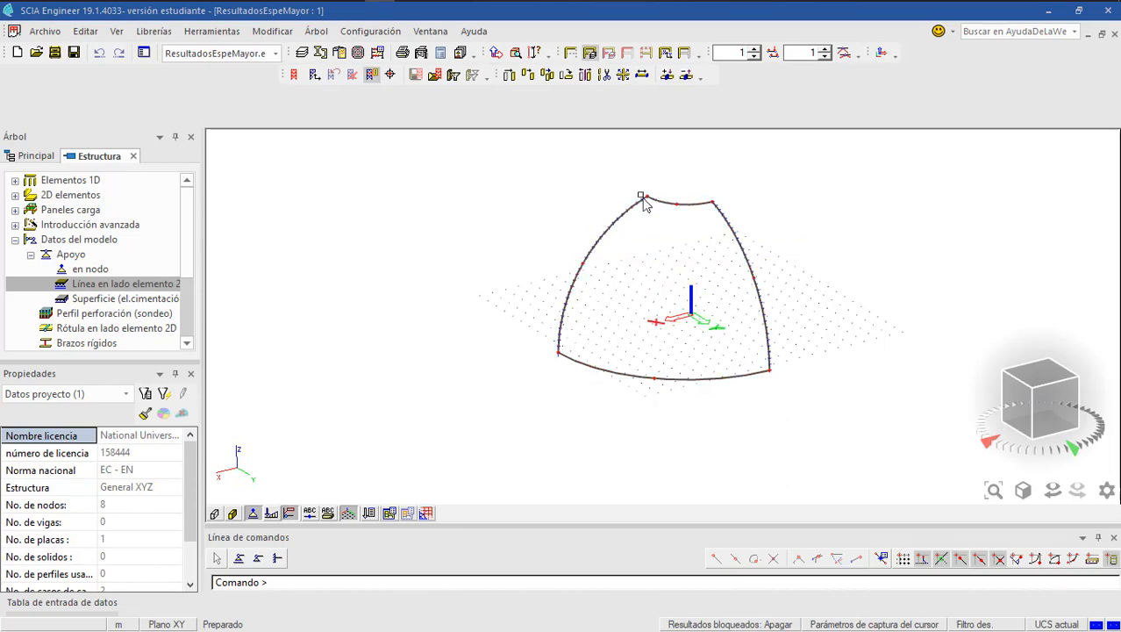
- Start a new line support on a 2D element edge, name it AD1, and set X free and Y rigid
double_click(105, 284)
click(702, 192)
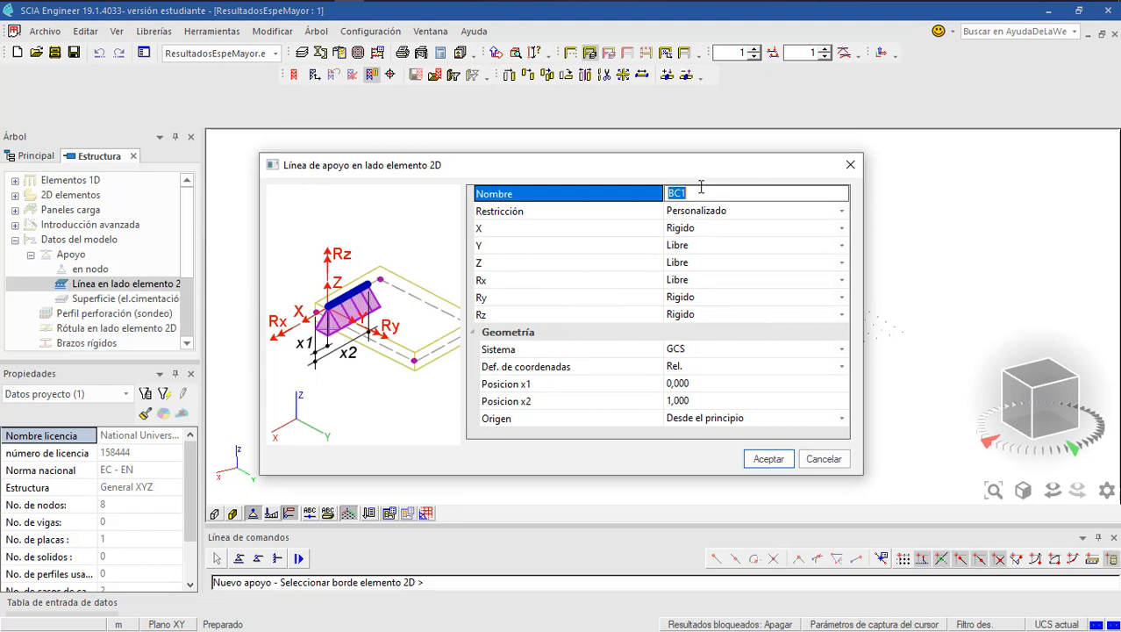
text(AD1)
click(731, 229)
click(701, 247)
click(701, 248)
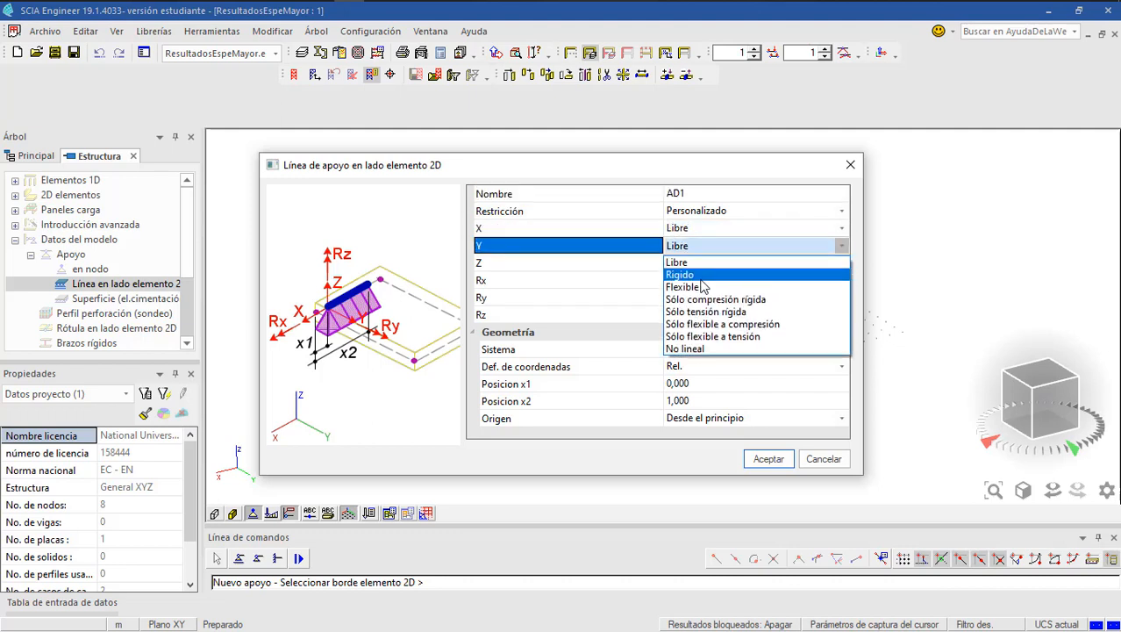
click(700, 276)
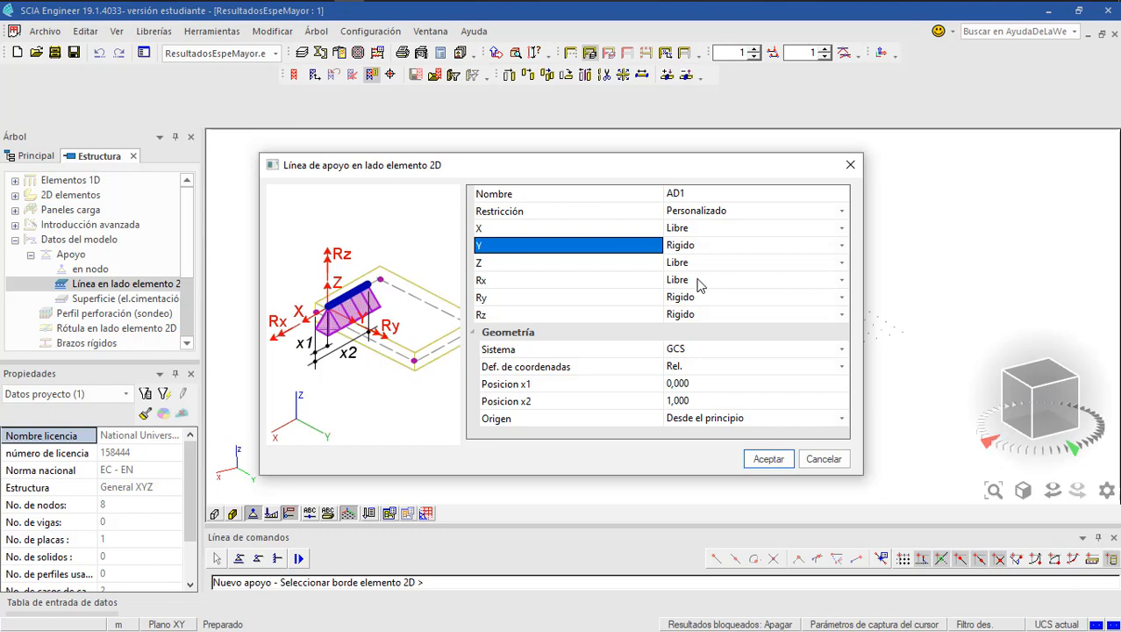
- Set Rx rigid and Ry free for AD1, and apply the support to the shell's left-hand meridian edge
click(700, 281)
click(690, 307)
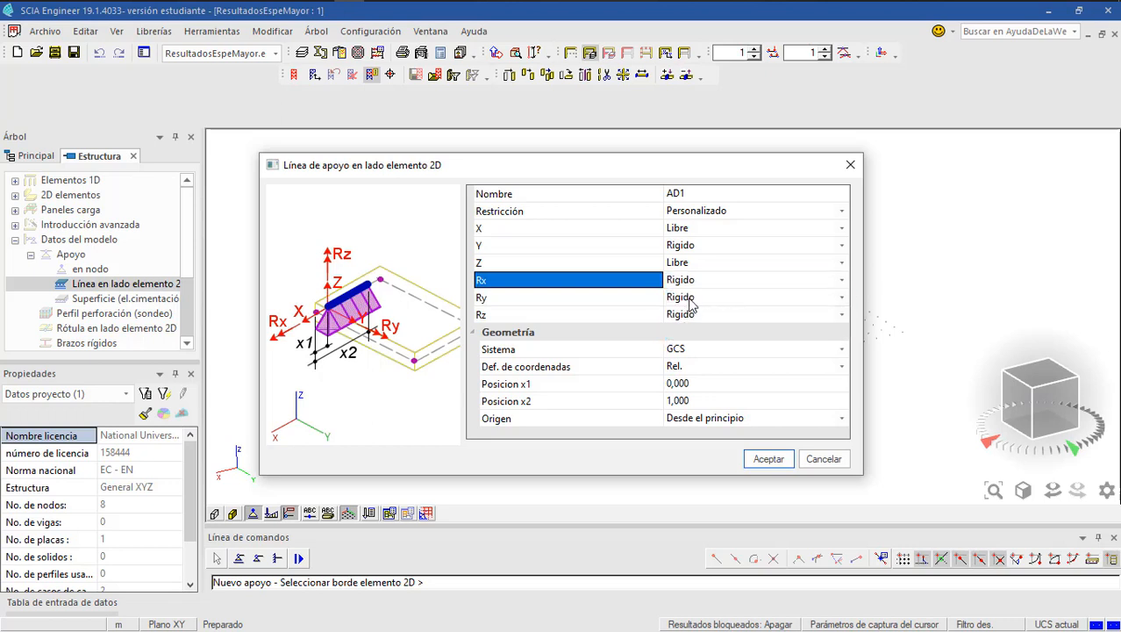
click(692, 300)
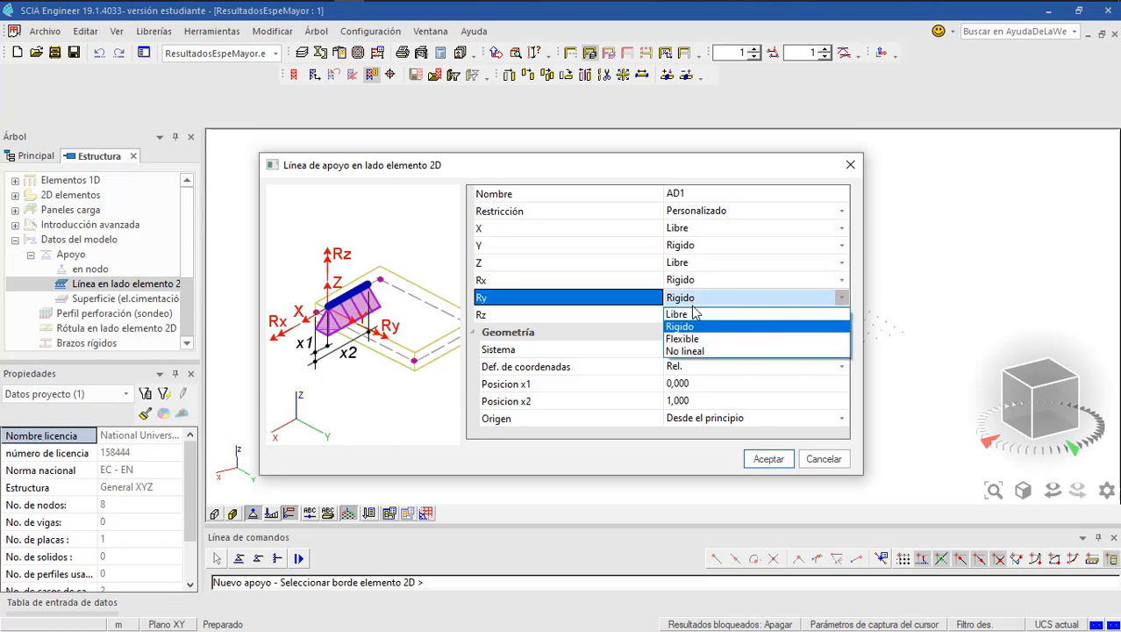
click(693, 314)
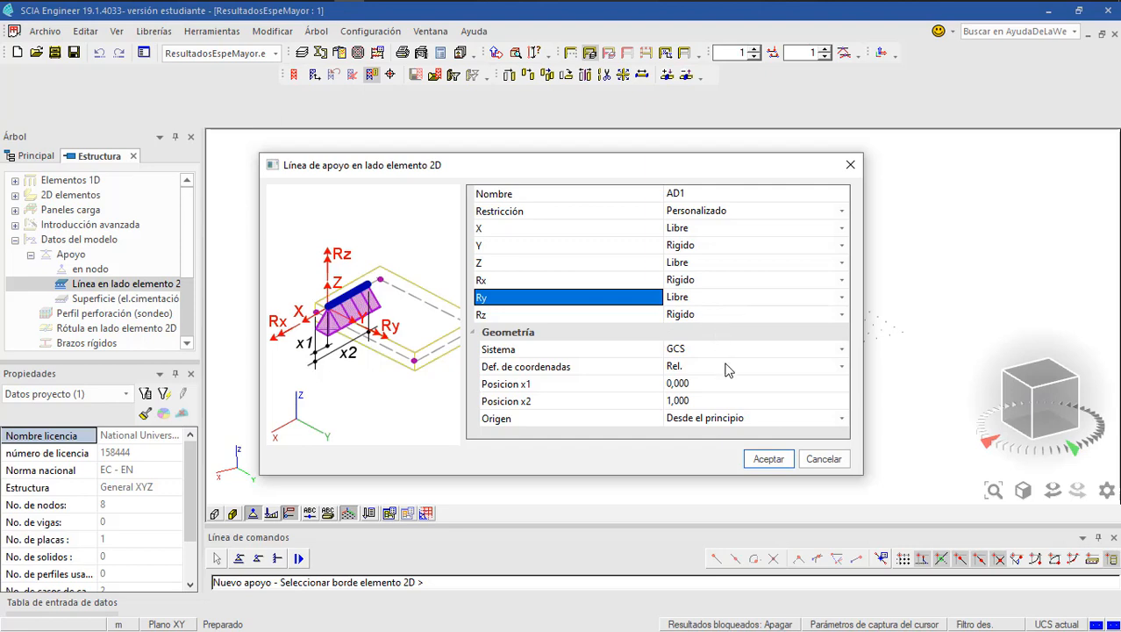
click(772, 466)
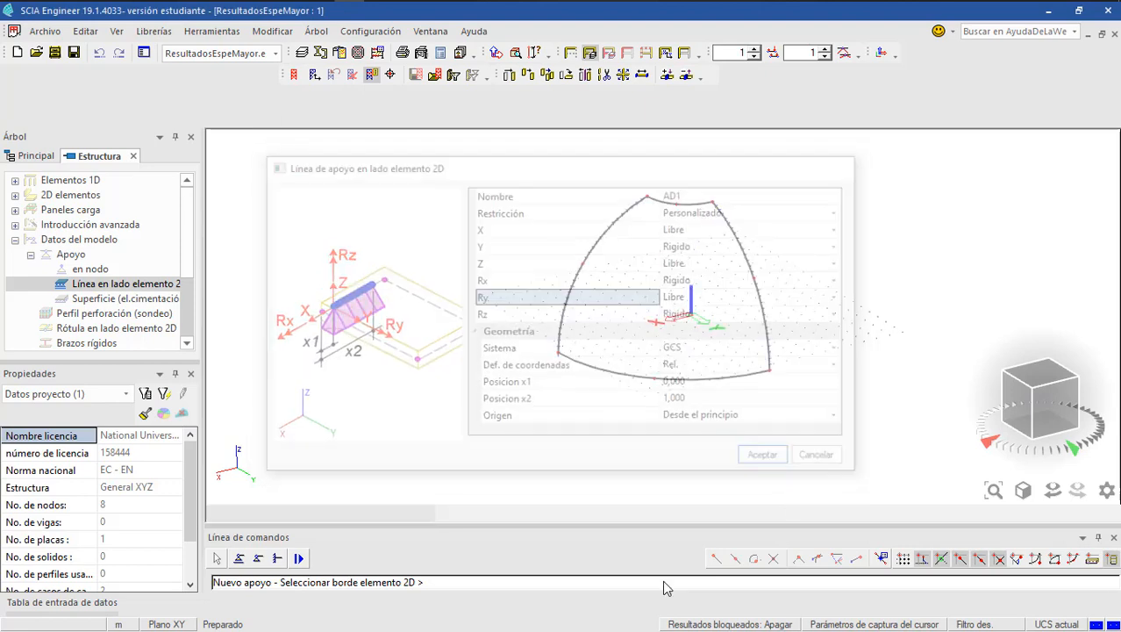
click(596, 249)
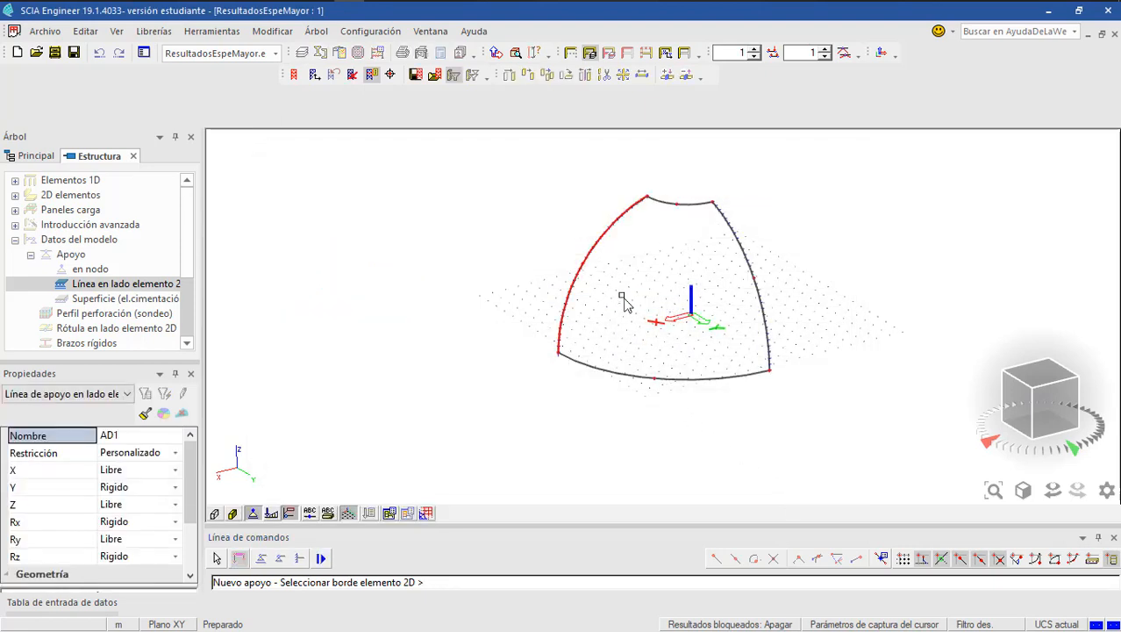
key(Escape)
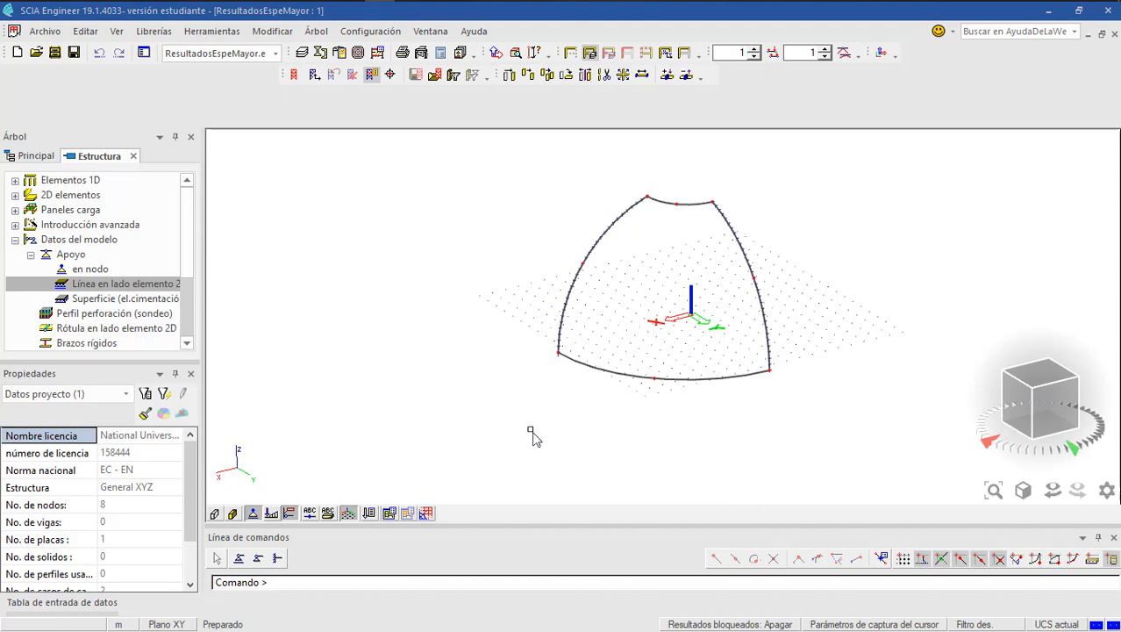
- Add nodal support A1 at the shell's lower-left corner node, with Z rigid and all other directions free
mouse_move(564, 365)
double_click(81, 272)
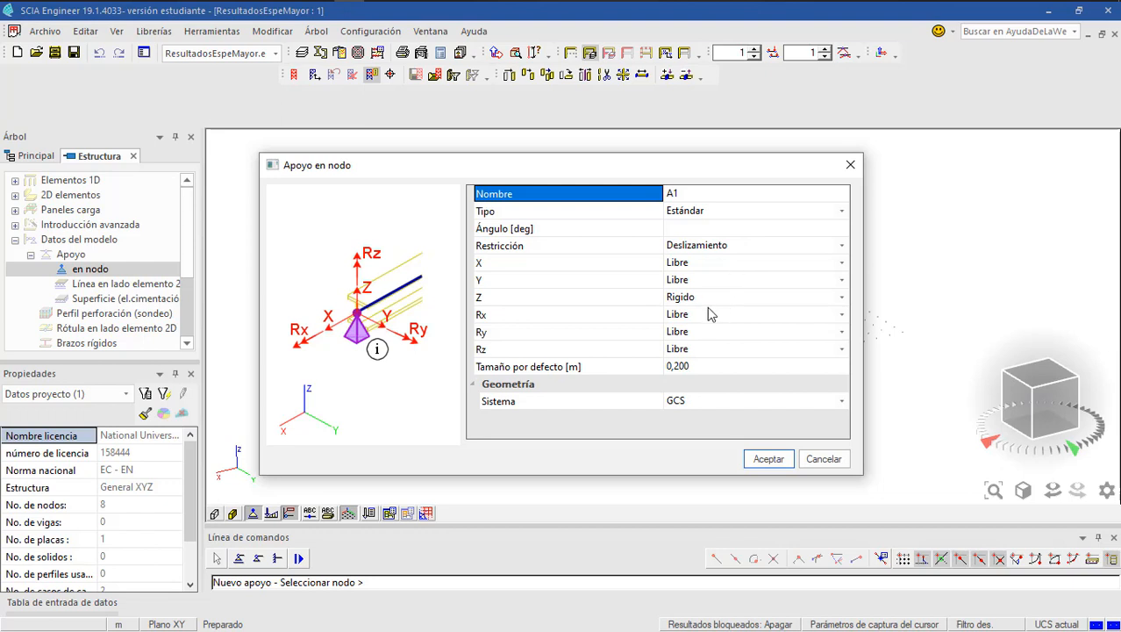
click(715, 349)
click(715, 349)
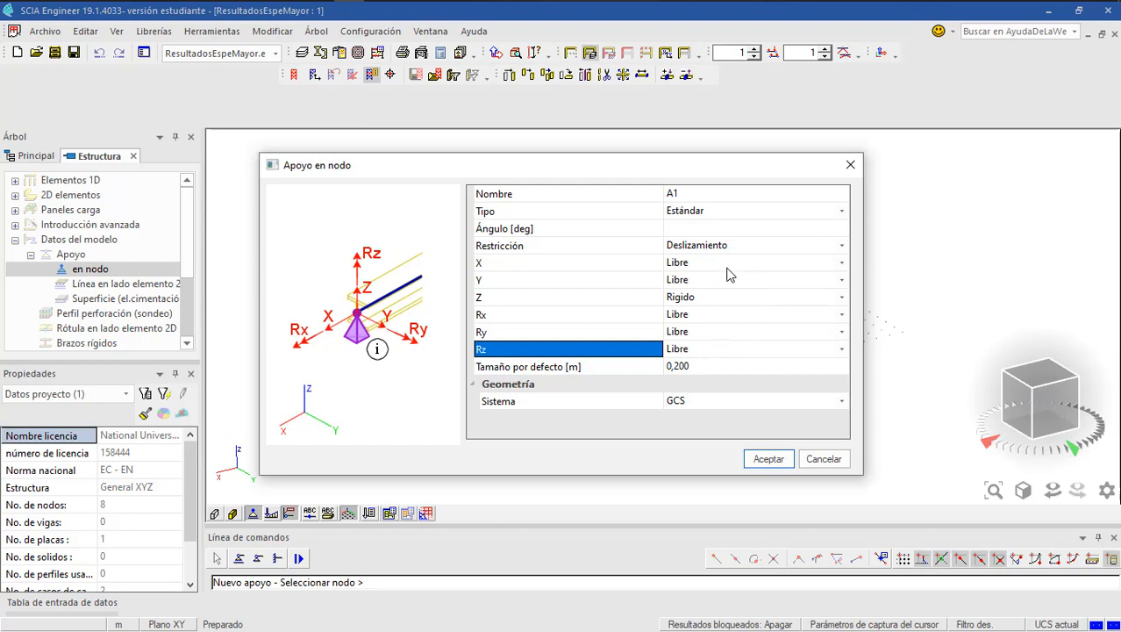
click(769, 459)
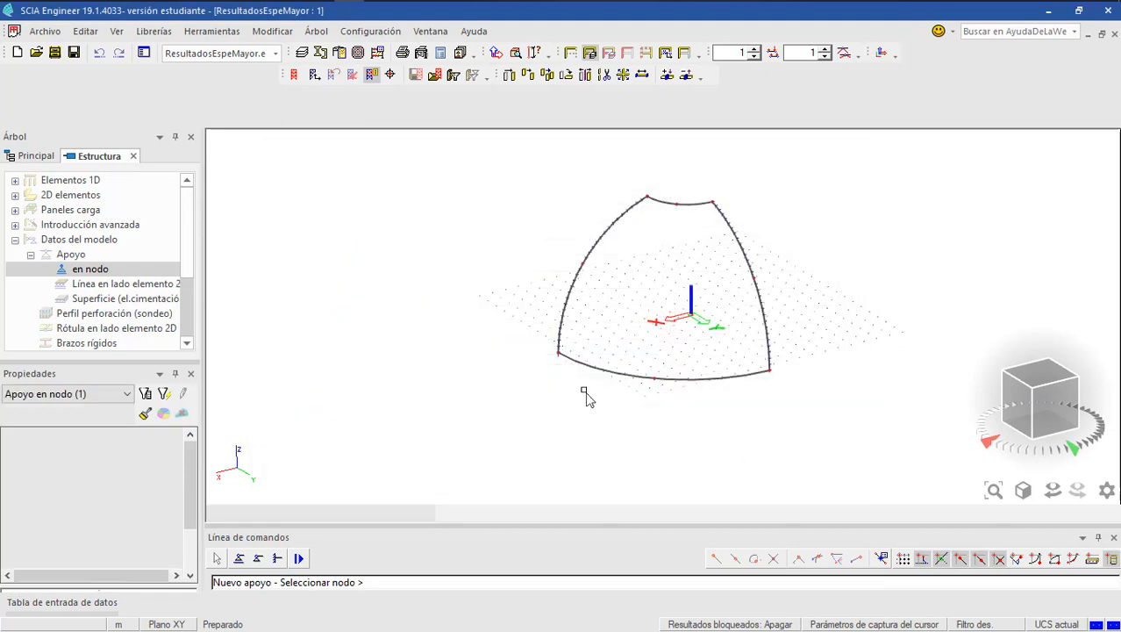
click(560, 352)
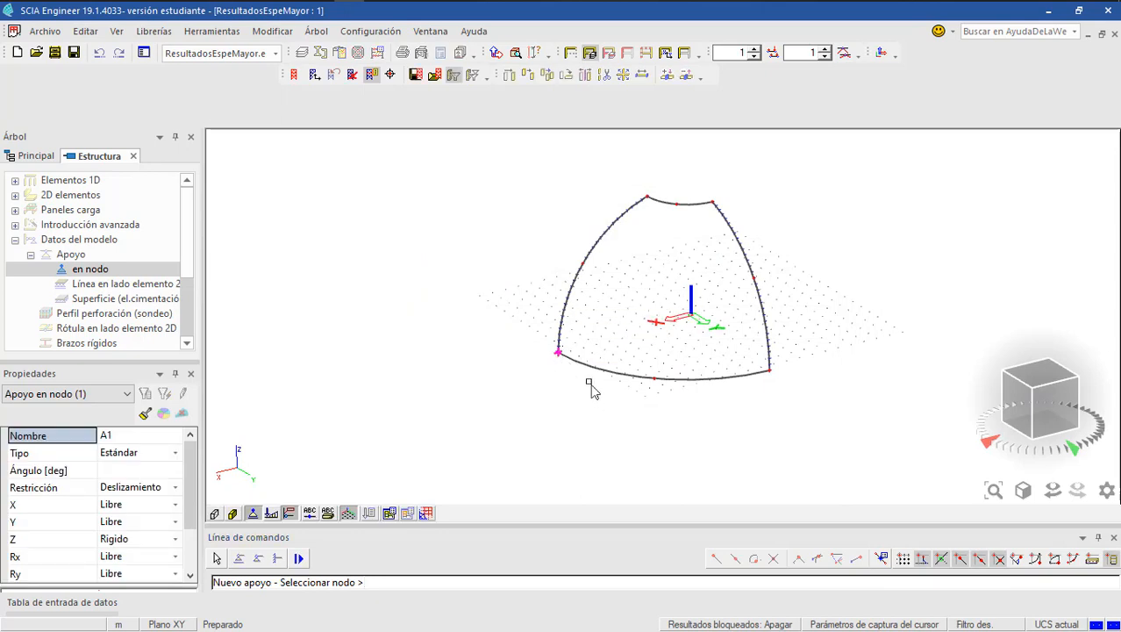
key(Escape)
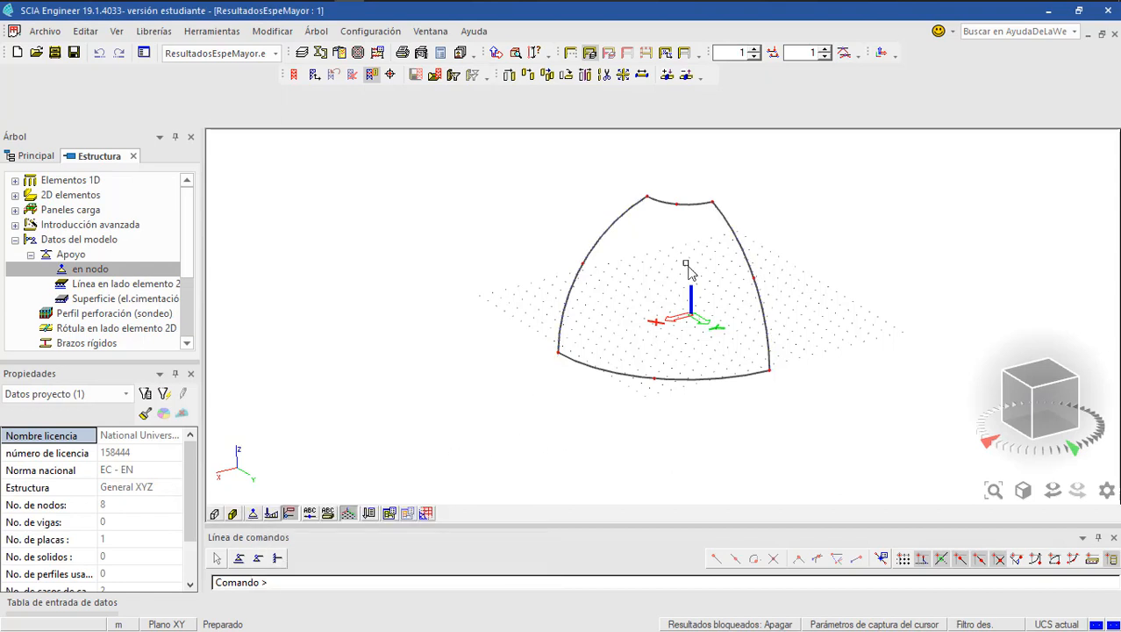
- Display the support symbols and inspect them along both meridian edges and at the lower-left corner node
scroll(683, 265, up, 2)
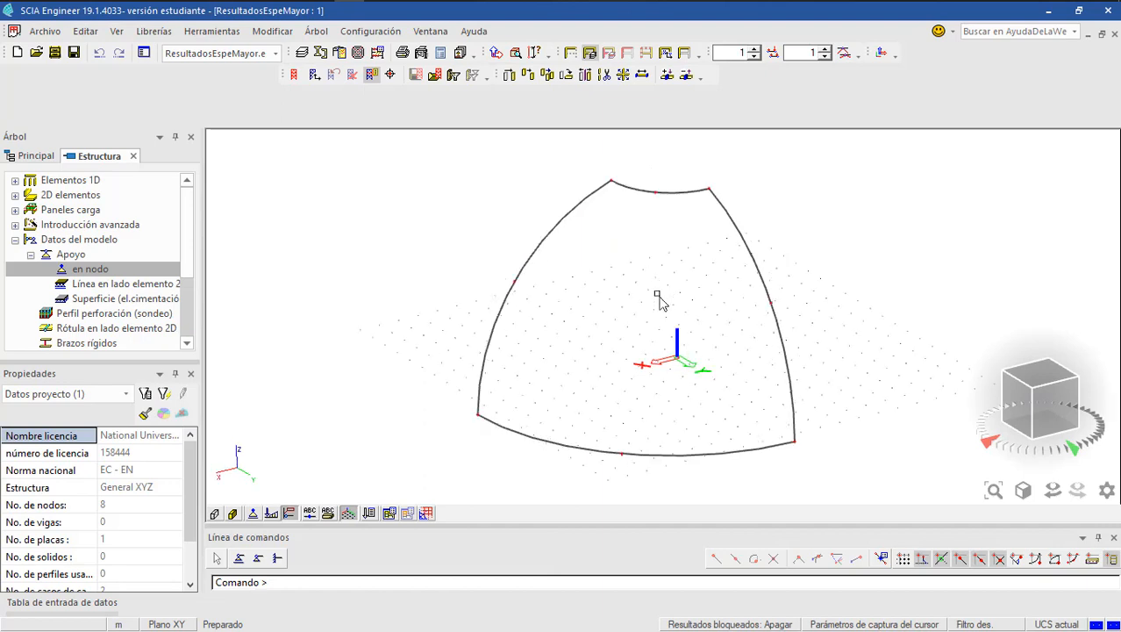
click(253, 513)
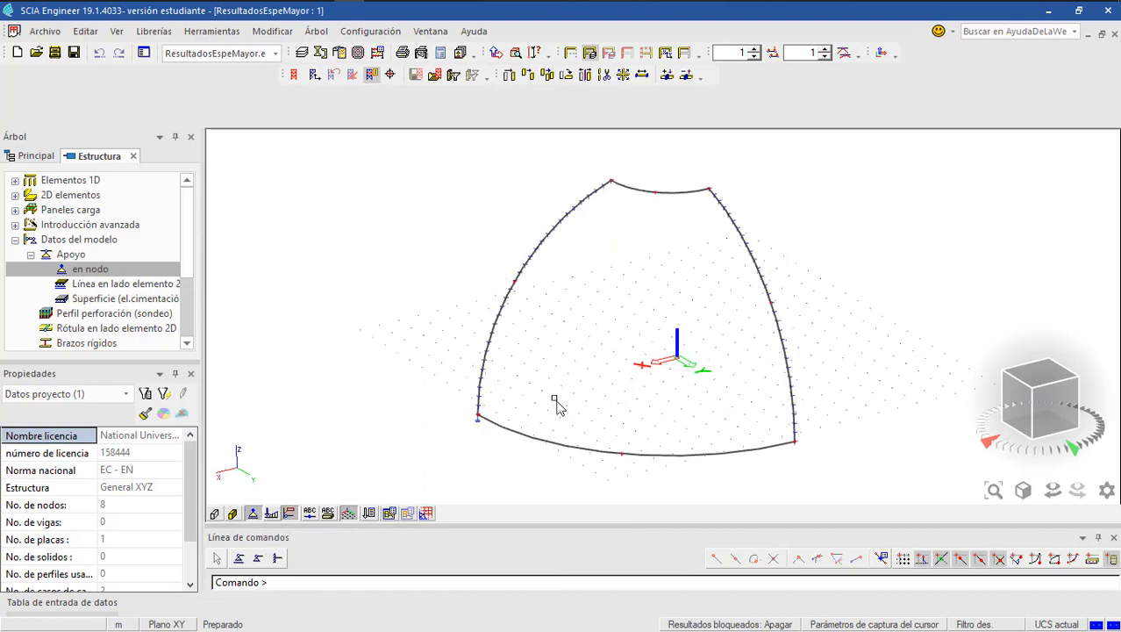
scroll(518, 410, up, 1)
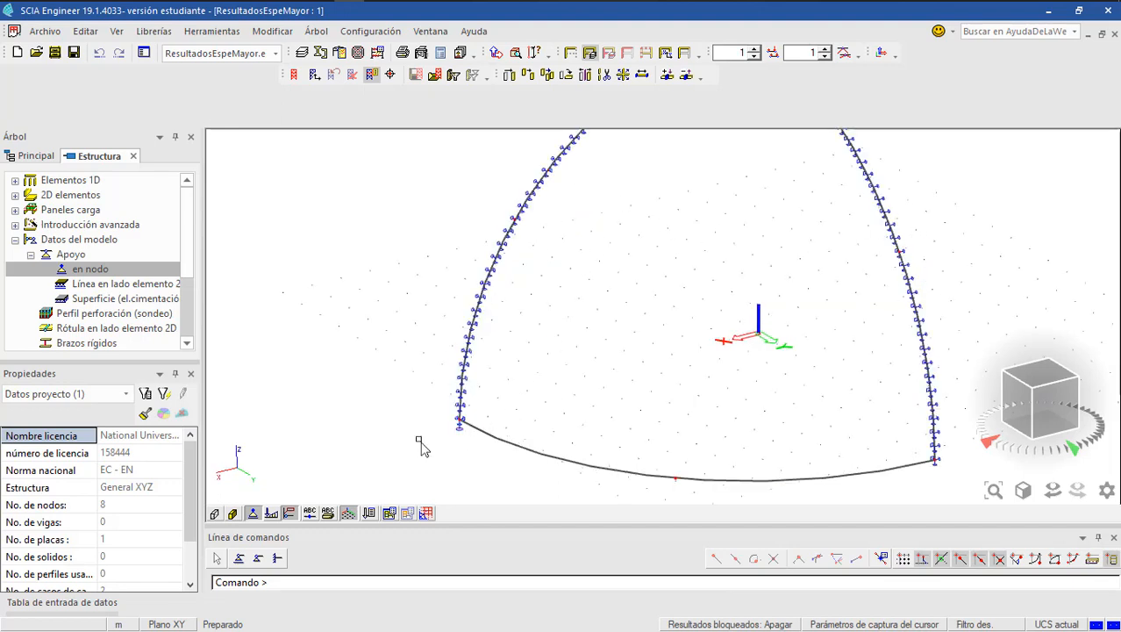
middle_drag(605, 422, 574, 413)
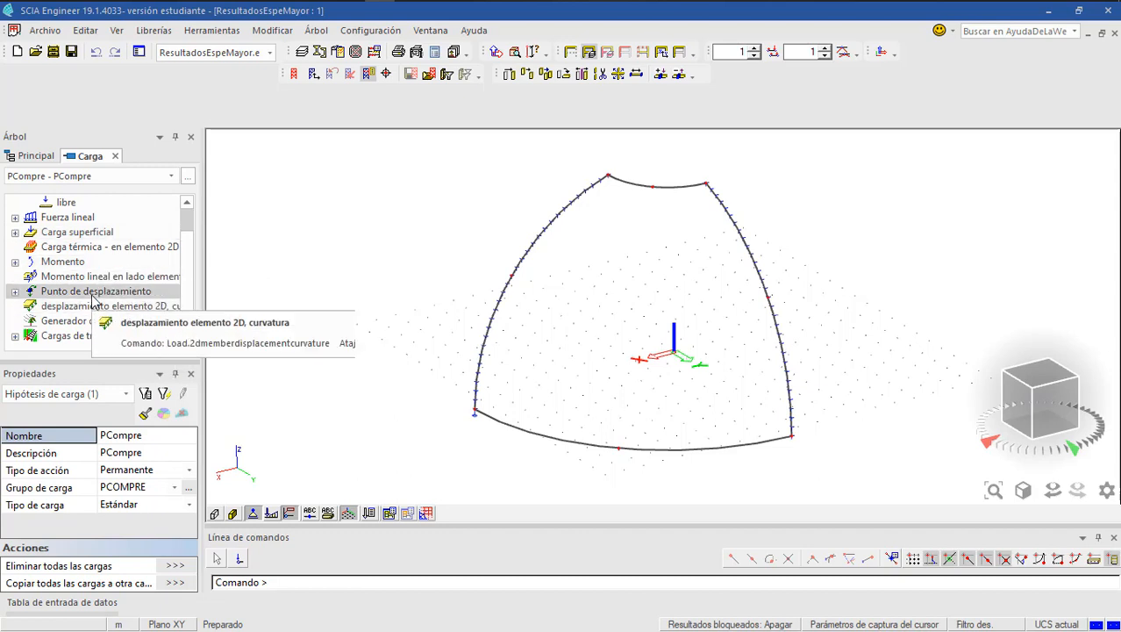
- Examine the project's defined load groups, load cases and combinations
click(24, 155)
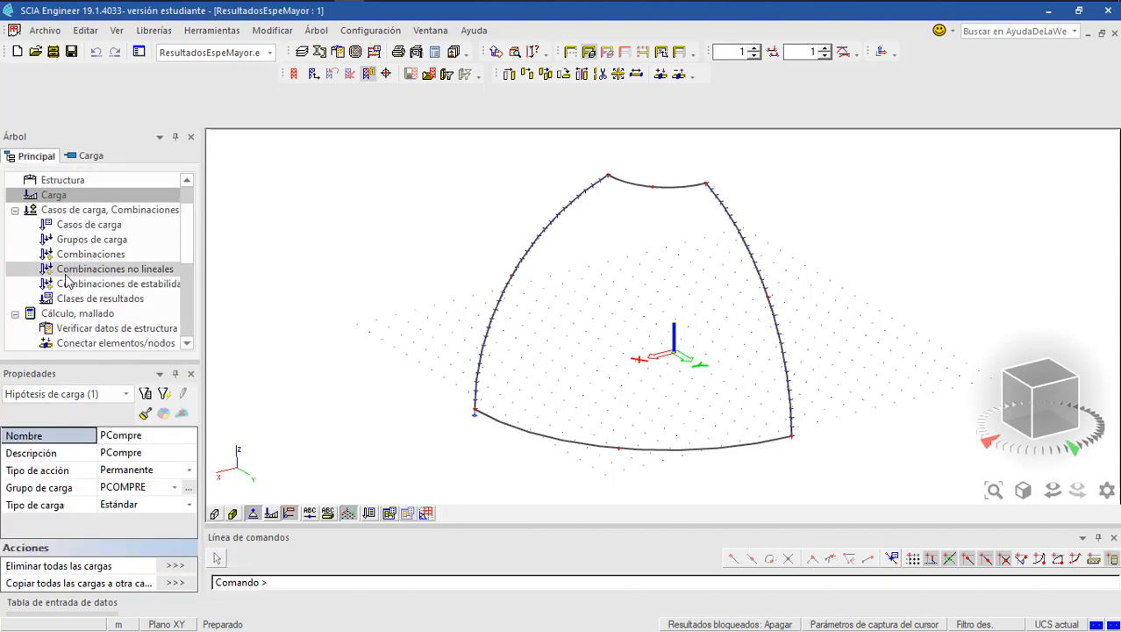
click(18, 211)
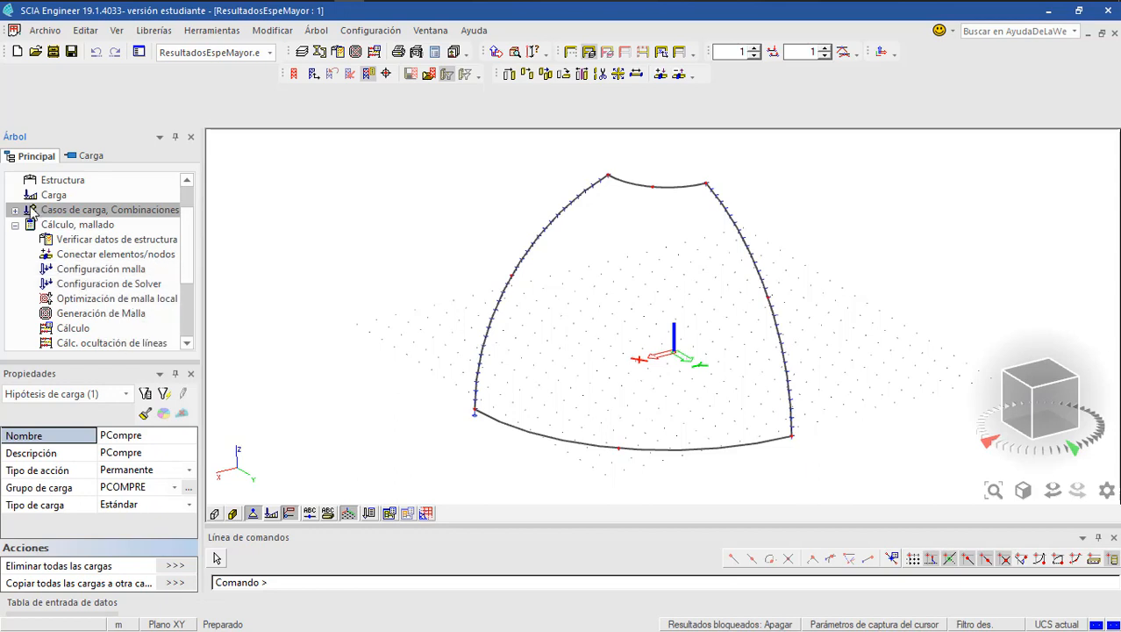
click(15, 209)
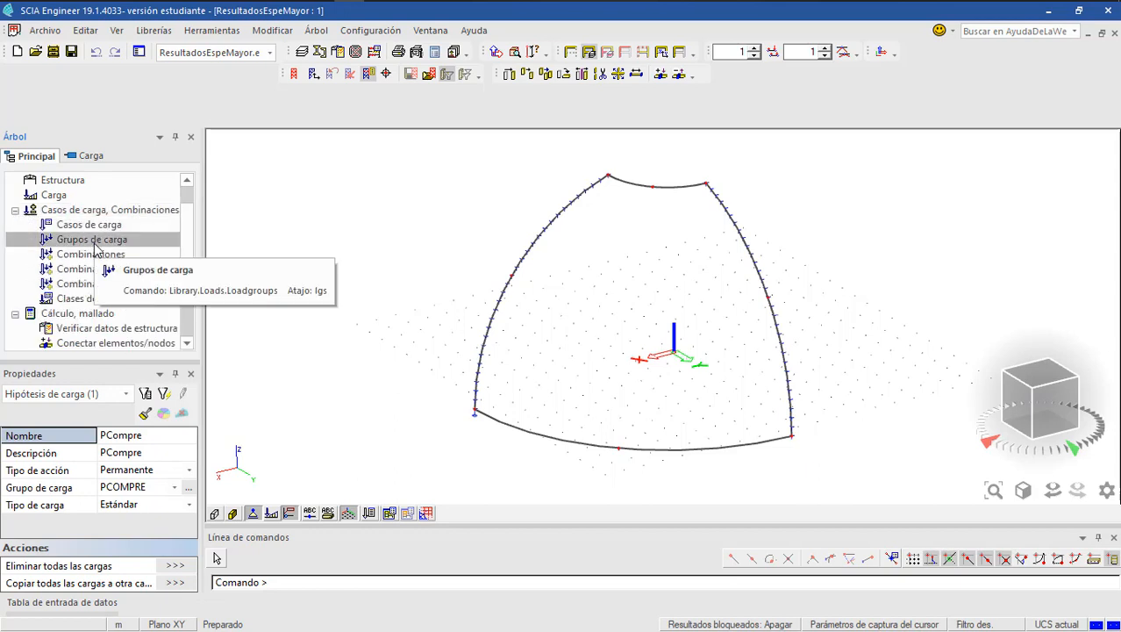
click(95, 239)
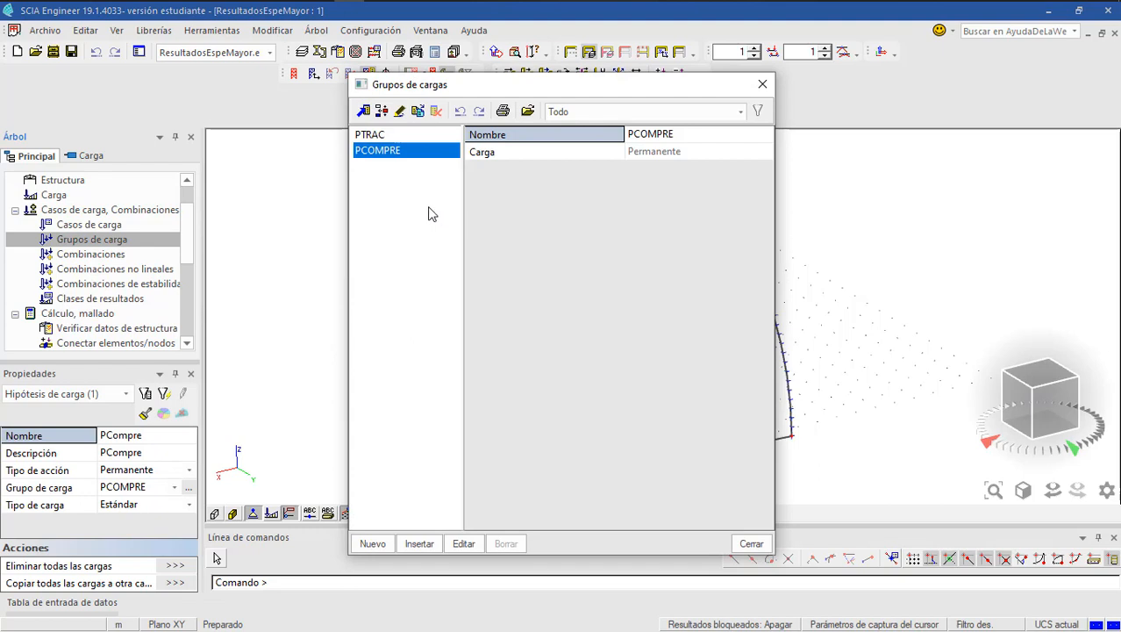
click(762, 84)
click(79, 230)
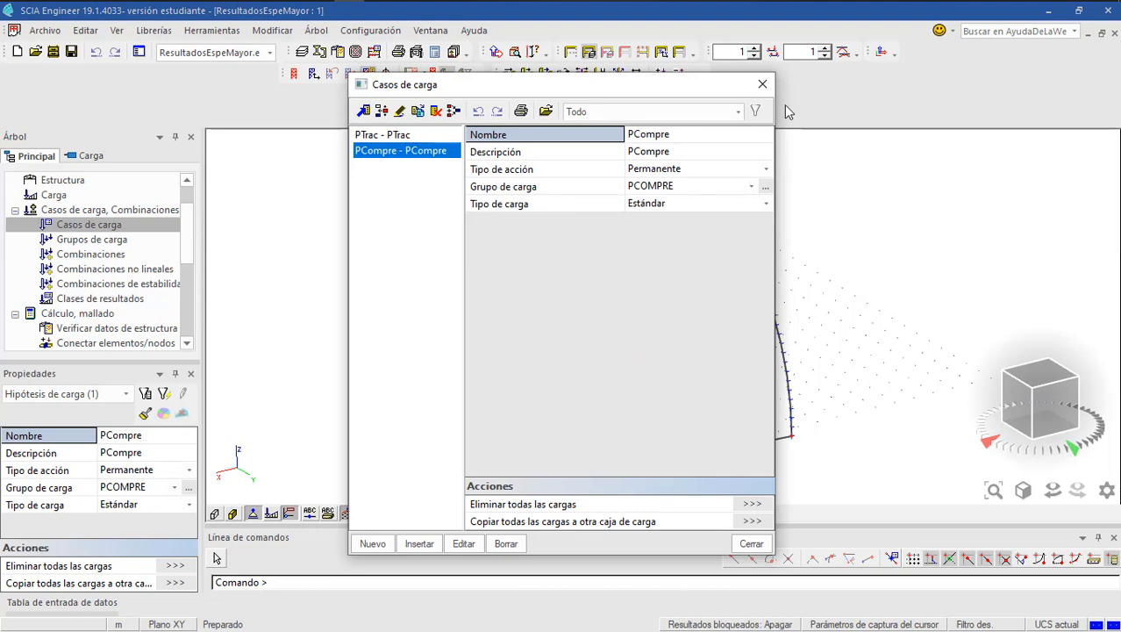
click(762, 84)
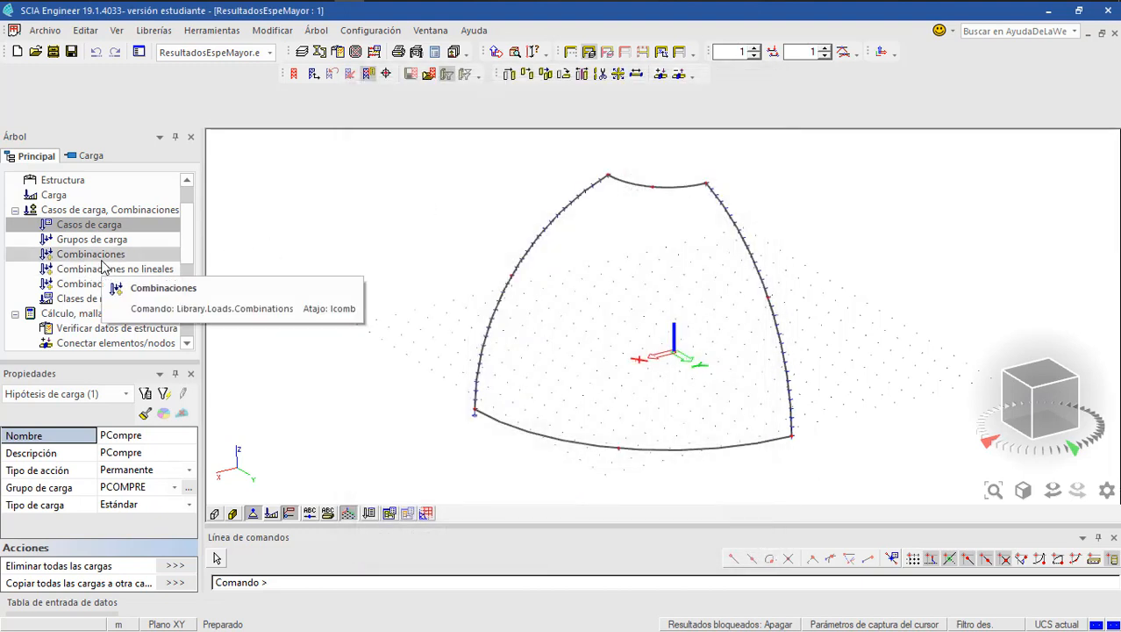
click(102, 261)
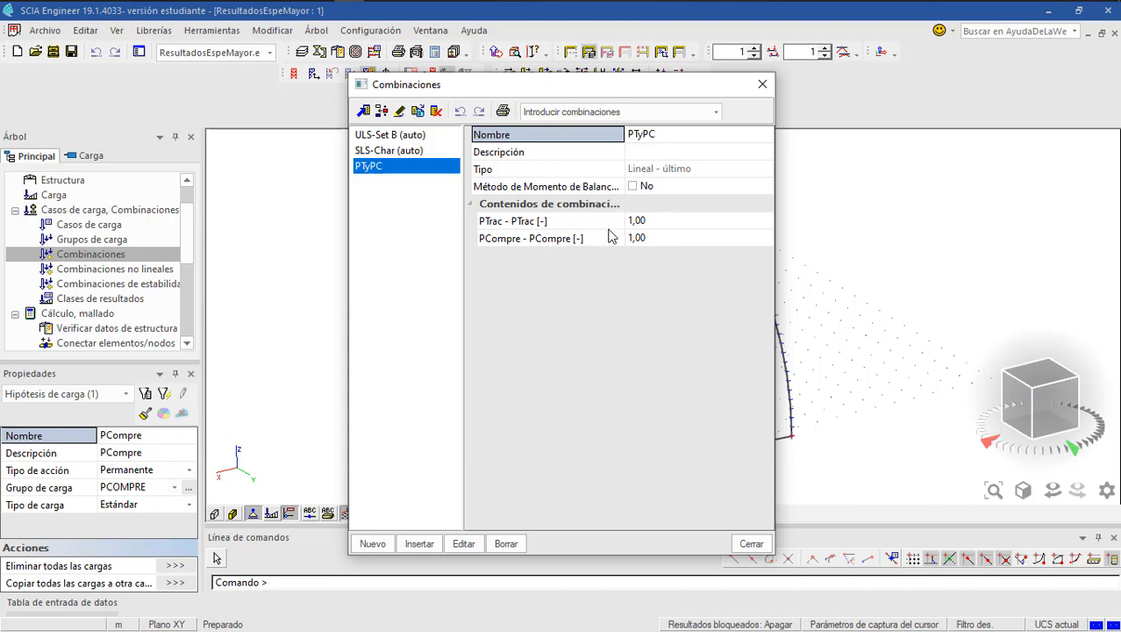
click(763, 85)
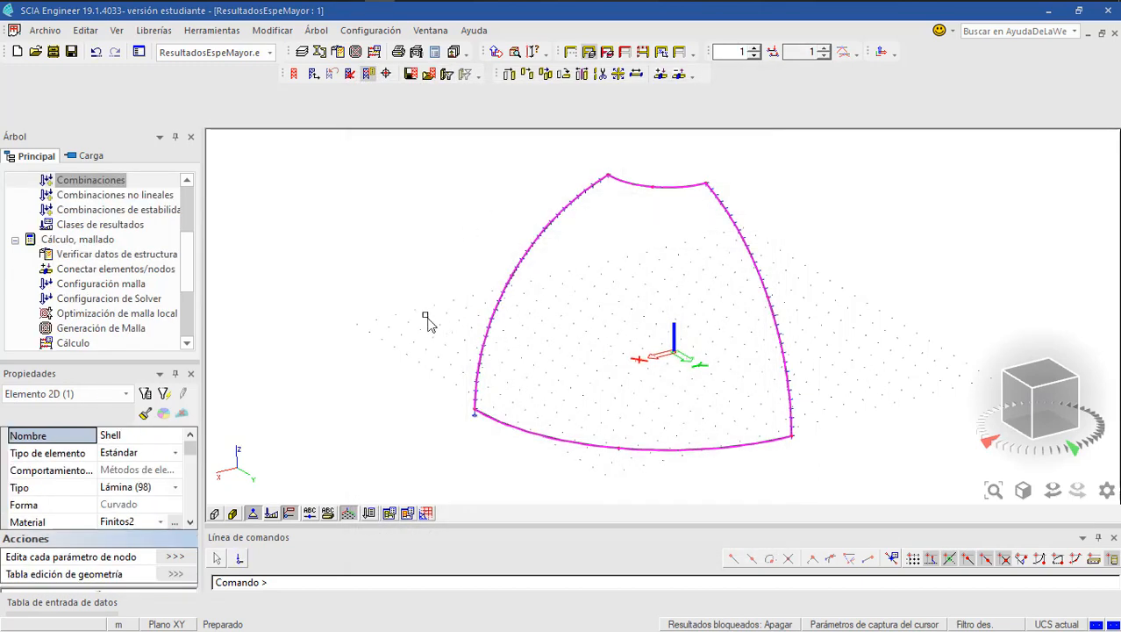
- Examine the nodal point force settings for load case PCompre and close them without adding a force
scroll(79, 256, up, 3)
double_click(46, 239)
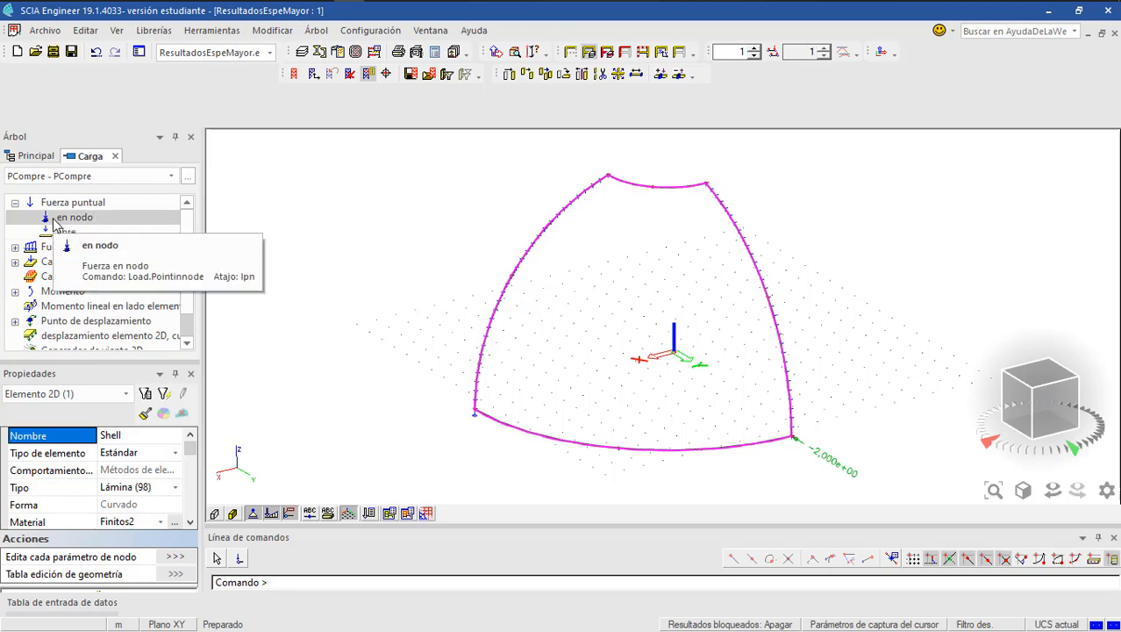
double_click(53, 221)
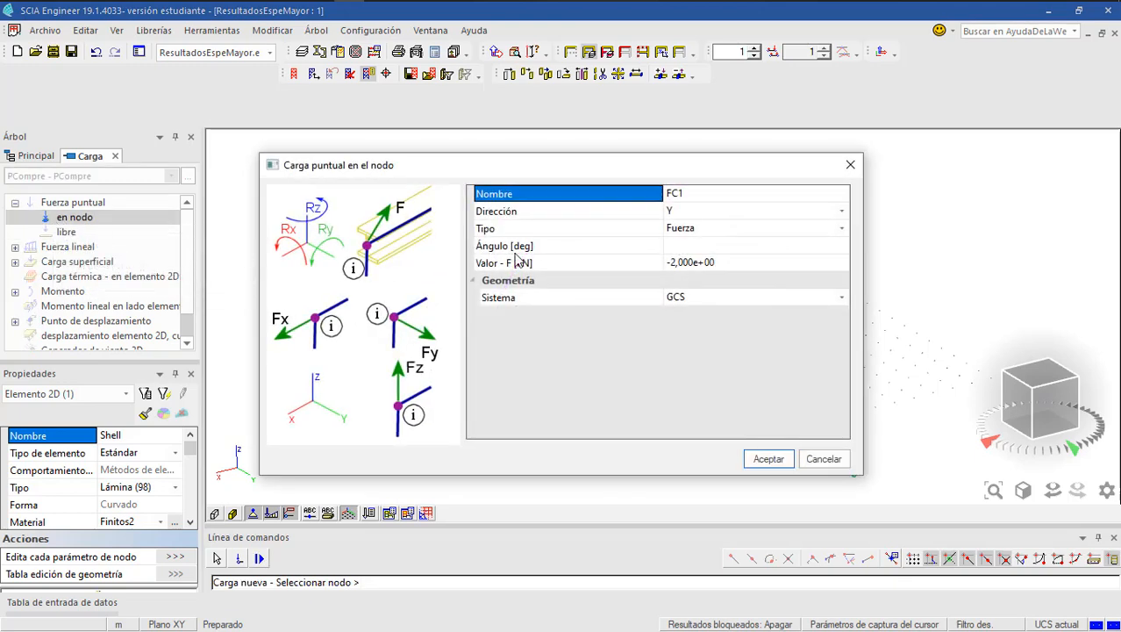
drag(689, 163, 341, 160)
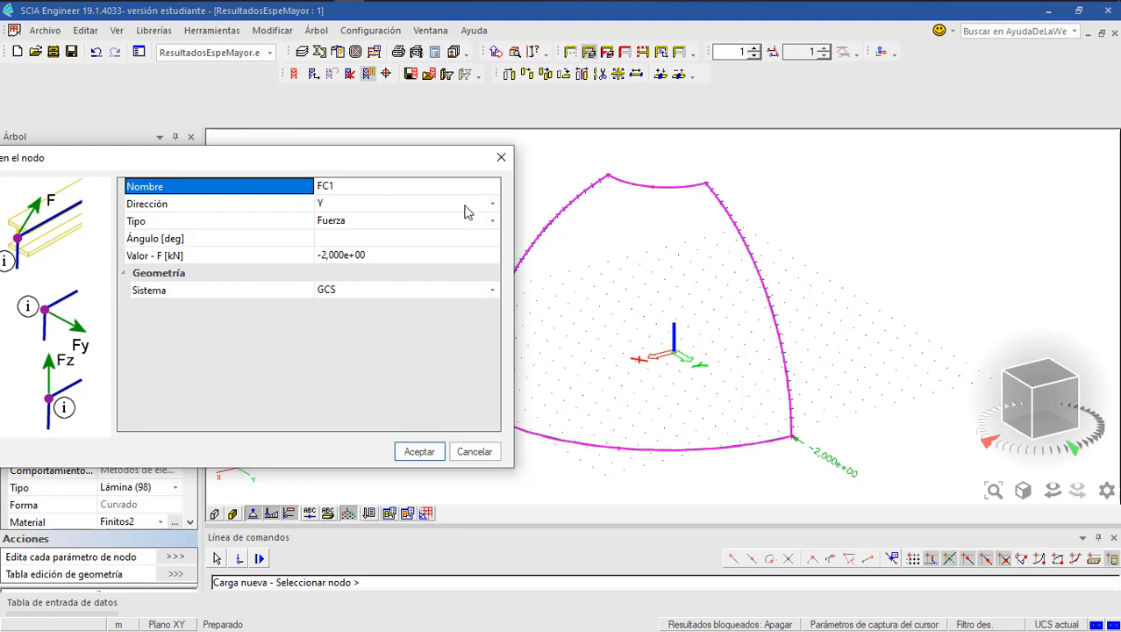
click(500, 157)
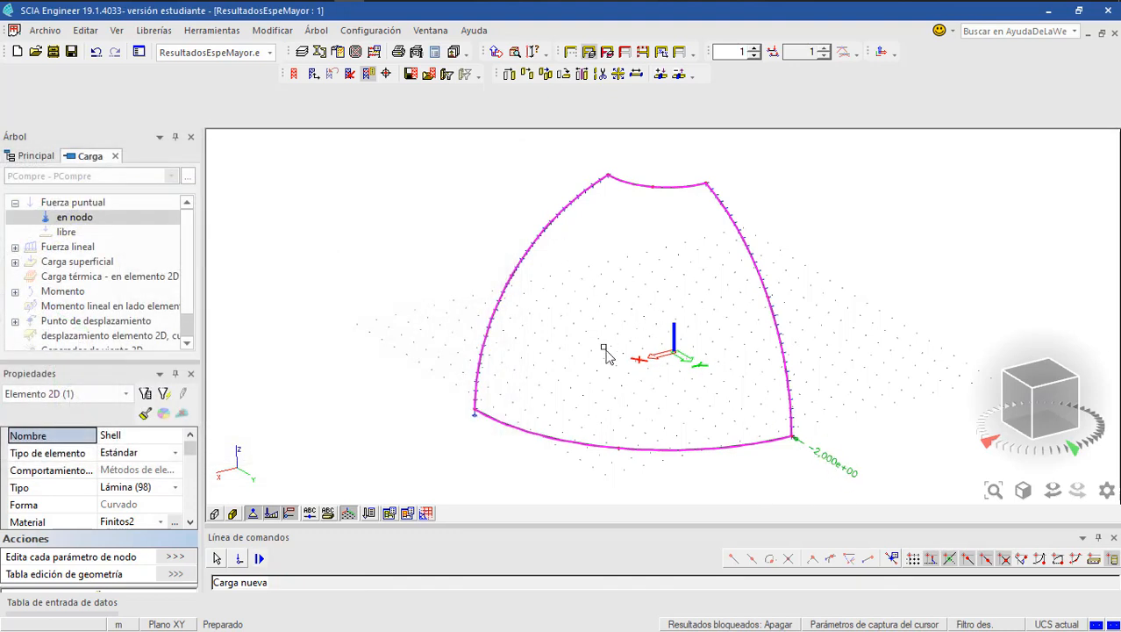
- Display the loads of case PTrac and examine the properties of nodal force FT at the lower-left corner
click(372, 517)
click(386, 523)
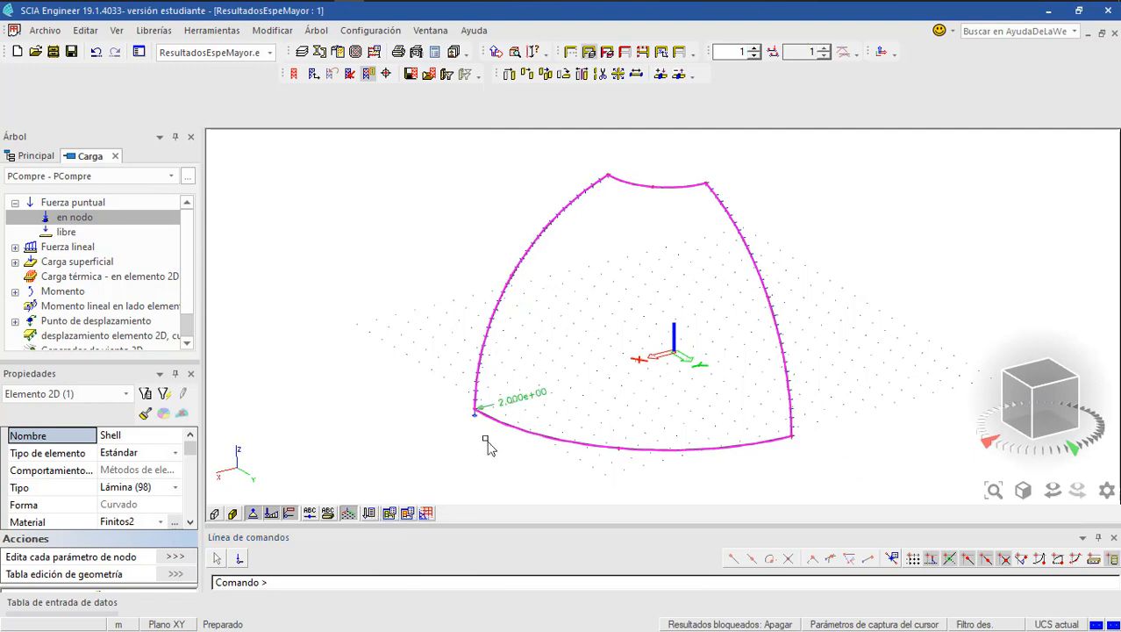
double_click(513, 398)
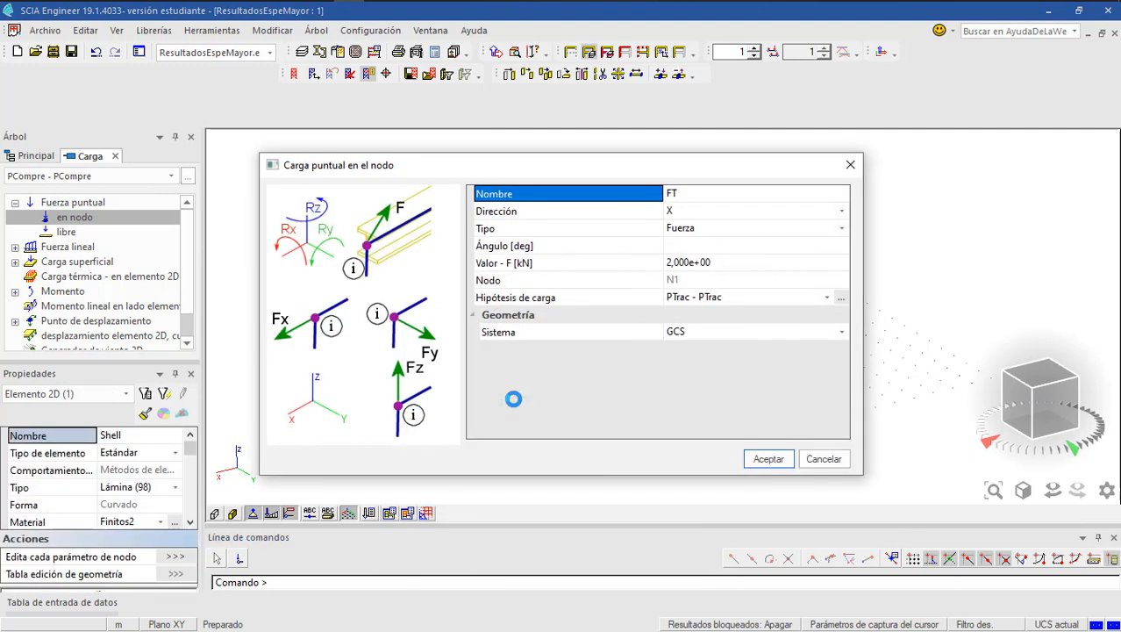
drag(732, 167, 330, 158)
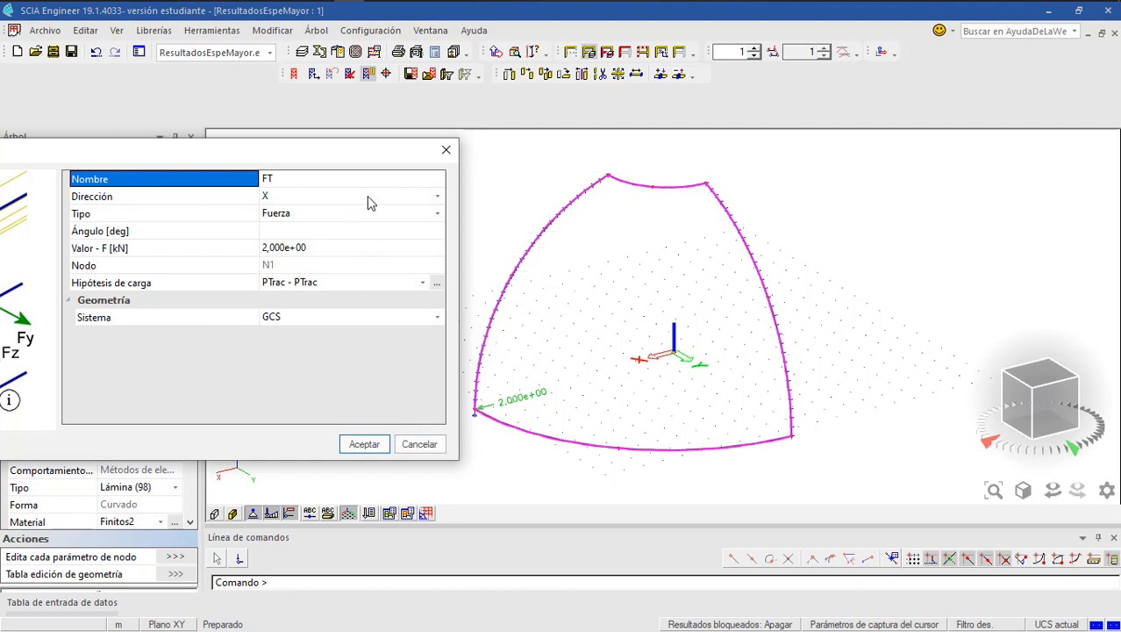
click(395, 196)
click(395, 196)
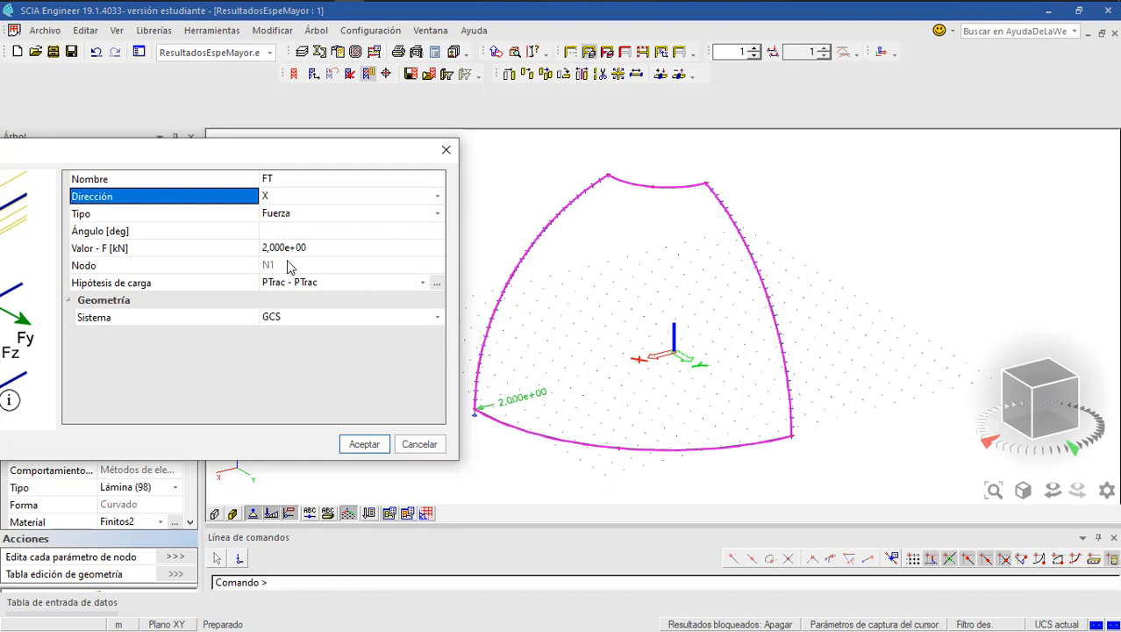
click(367, 444)
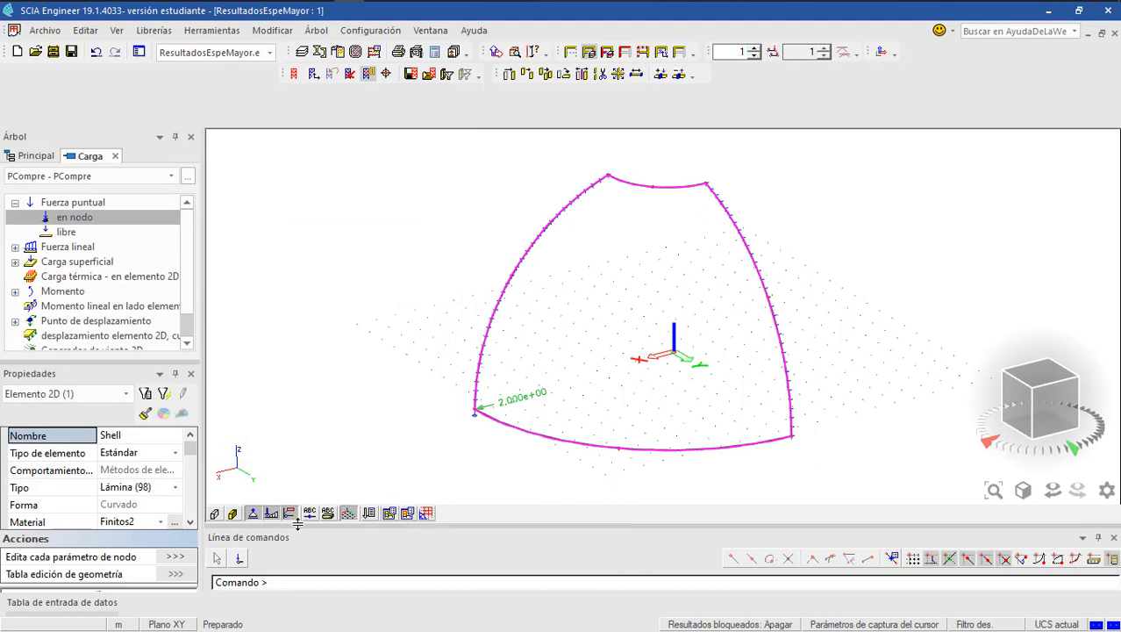
- Display the loads of case PCompre on the shell model and examine the nodal force
click(271, 514)
click(271, 515)
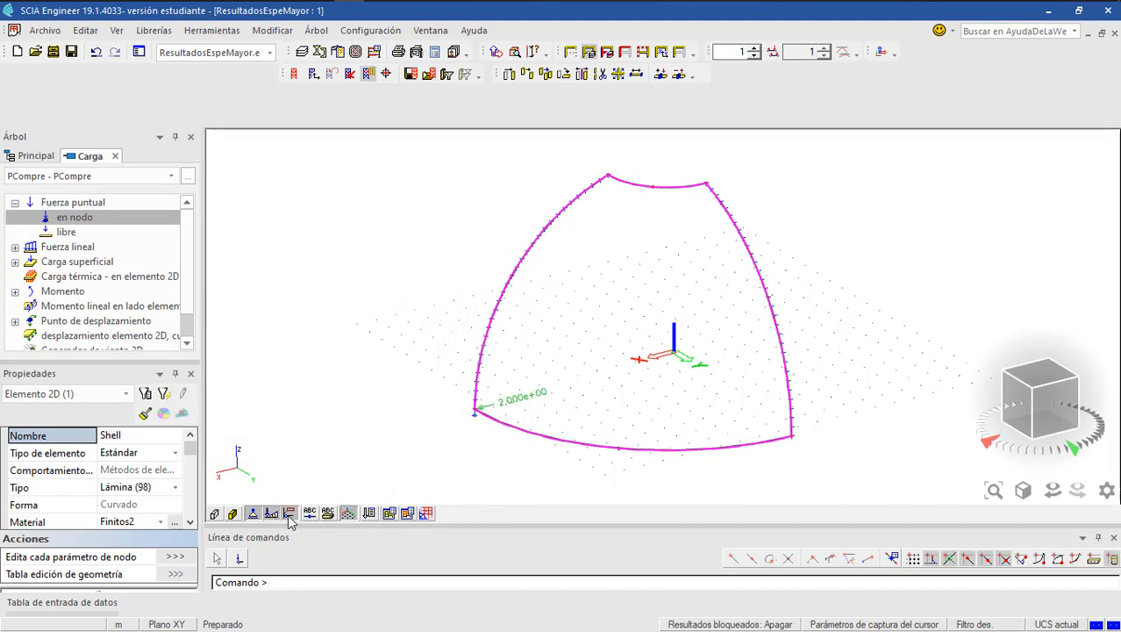
click(368, 513)
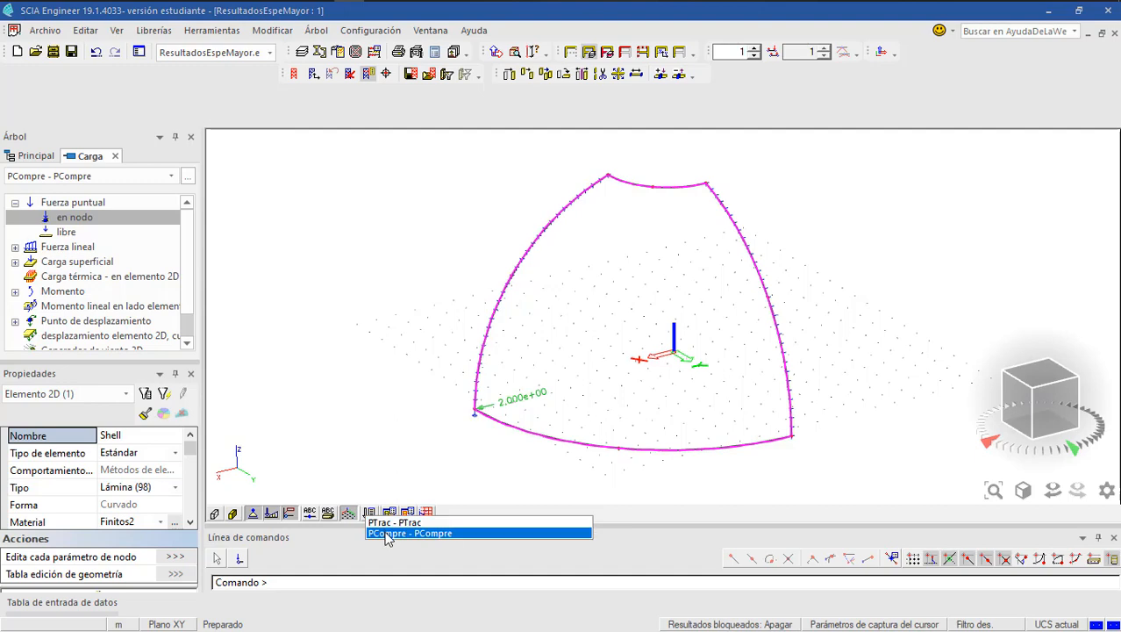
click(388, 532)
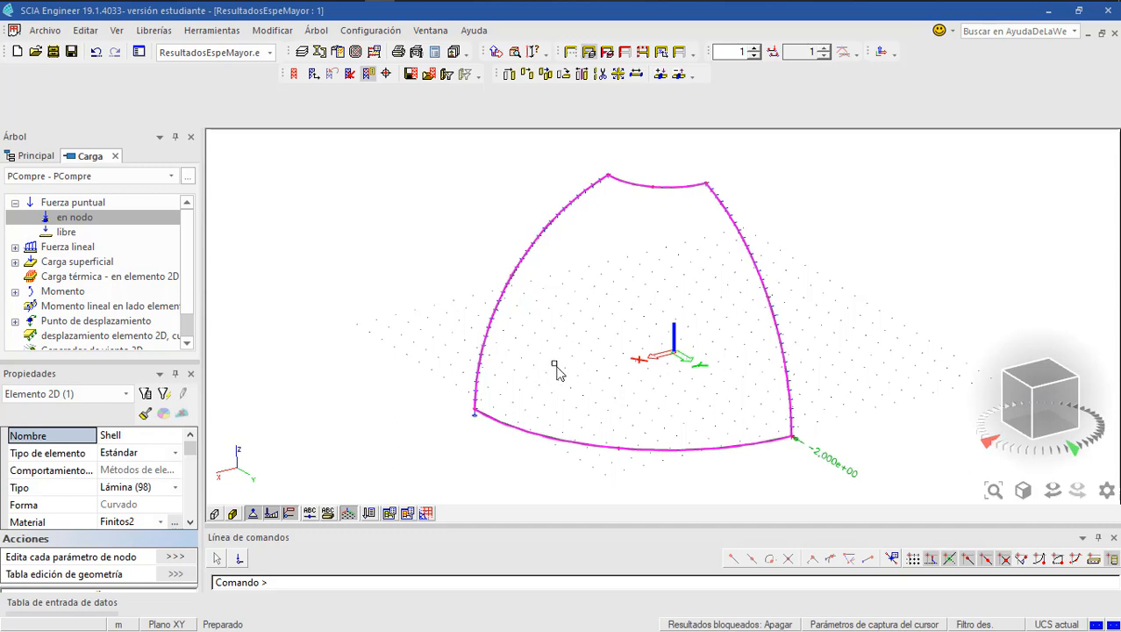
scroll(555, 370, down, 2)
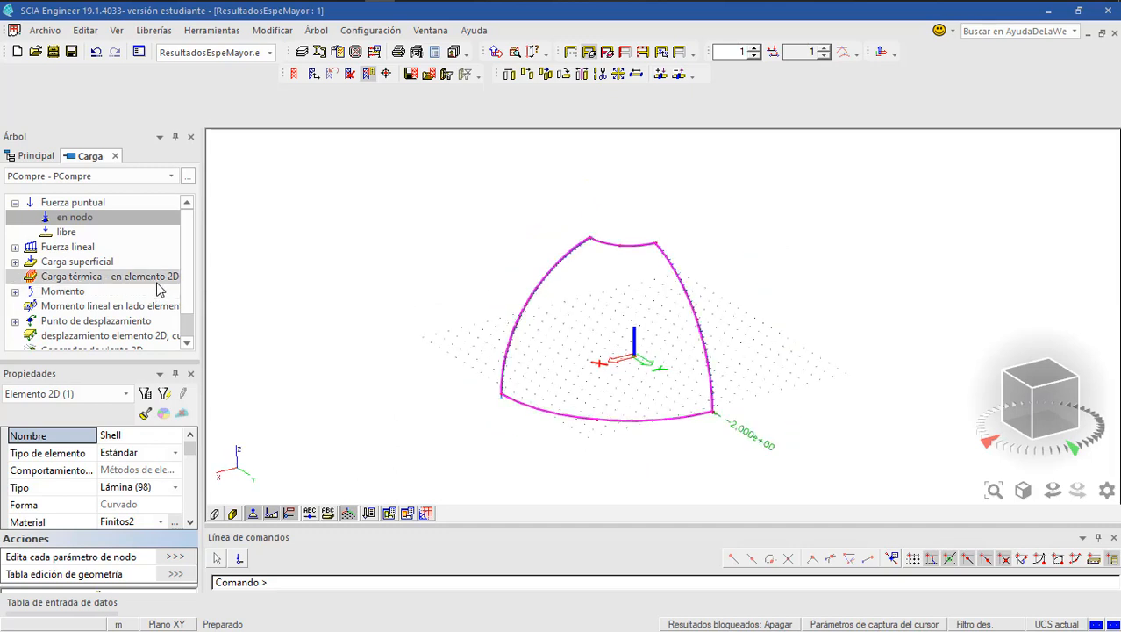
- Accept the mesh setup with a 0,200 m average 2D element size and generate the shell's mesh
click(32, 155)
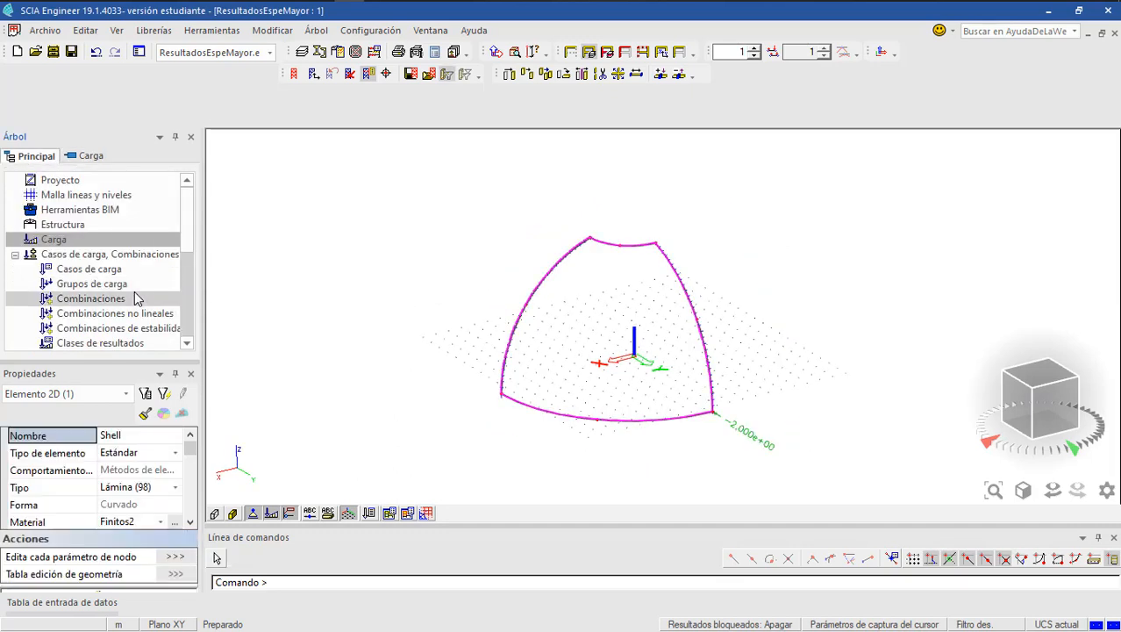
scroll(87, 289, down, 1)
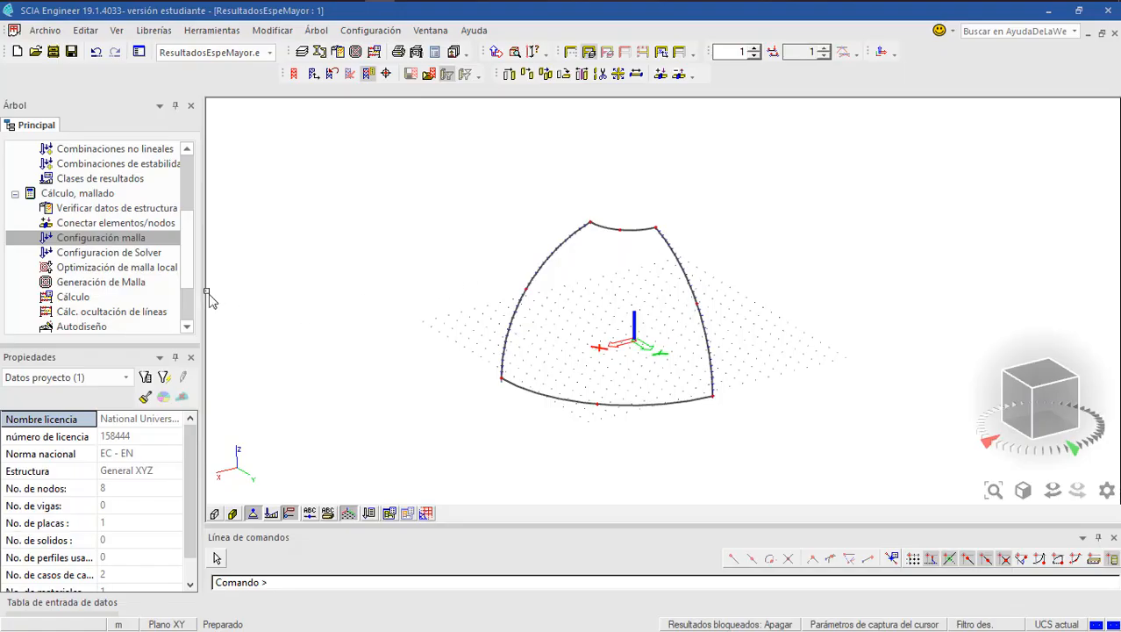
double_click(105, 239)
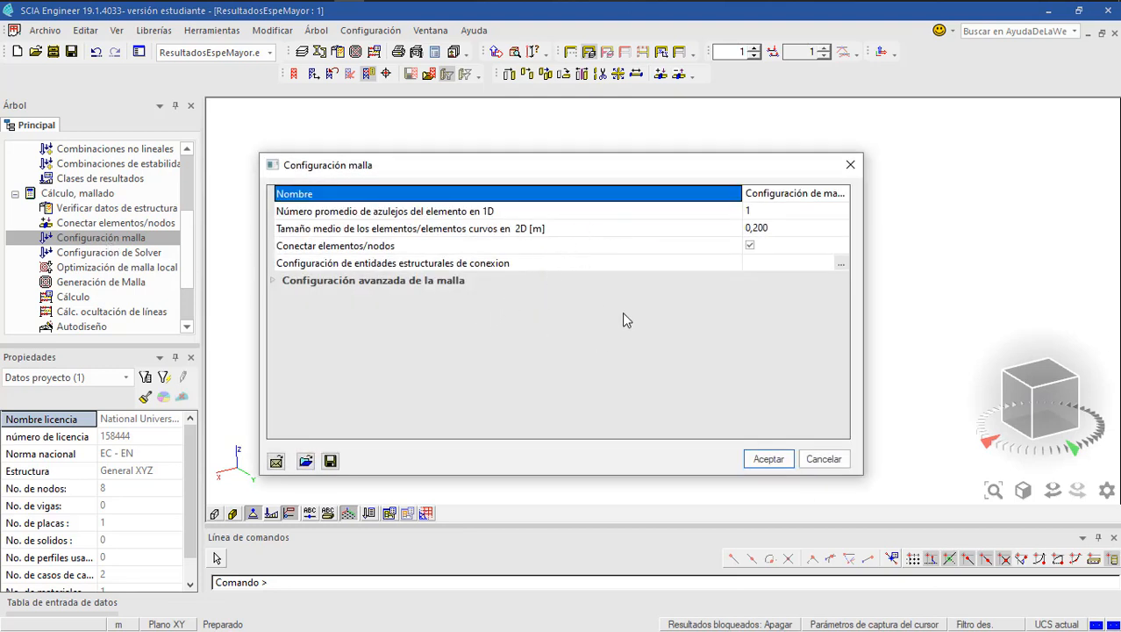
click(765, 458)
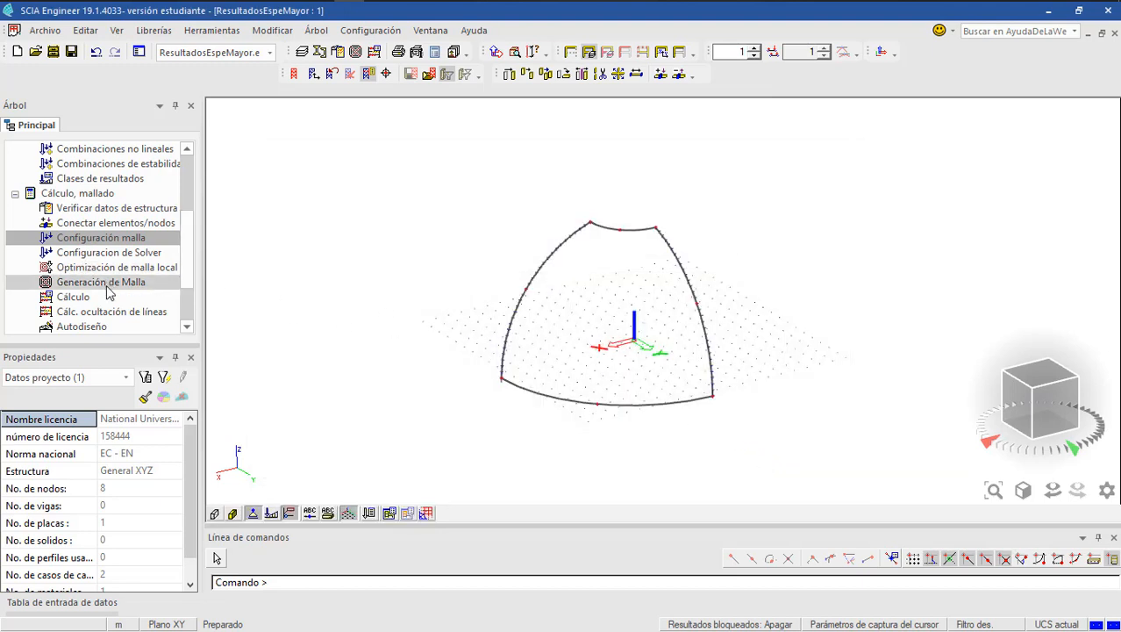
click(115, 284)
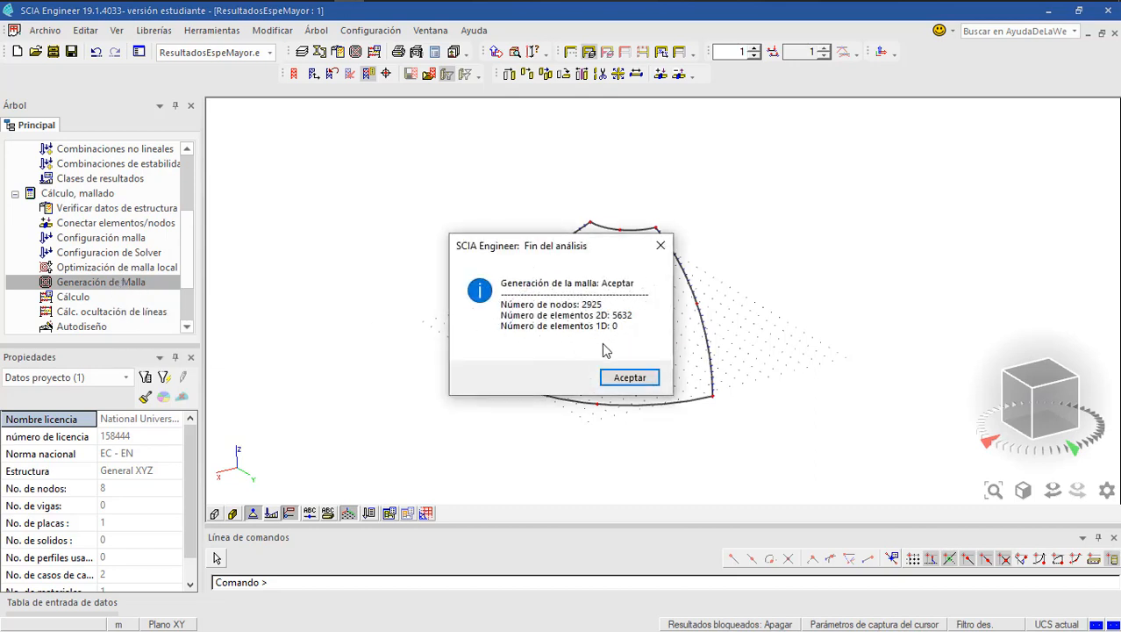
click(643, 383)
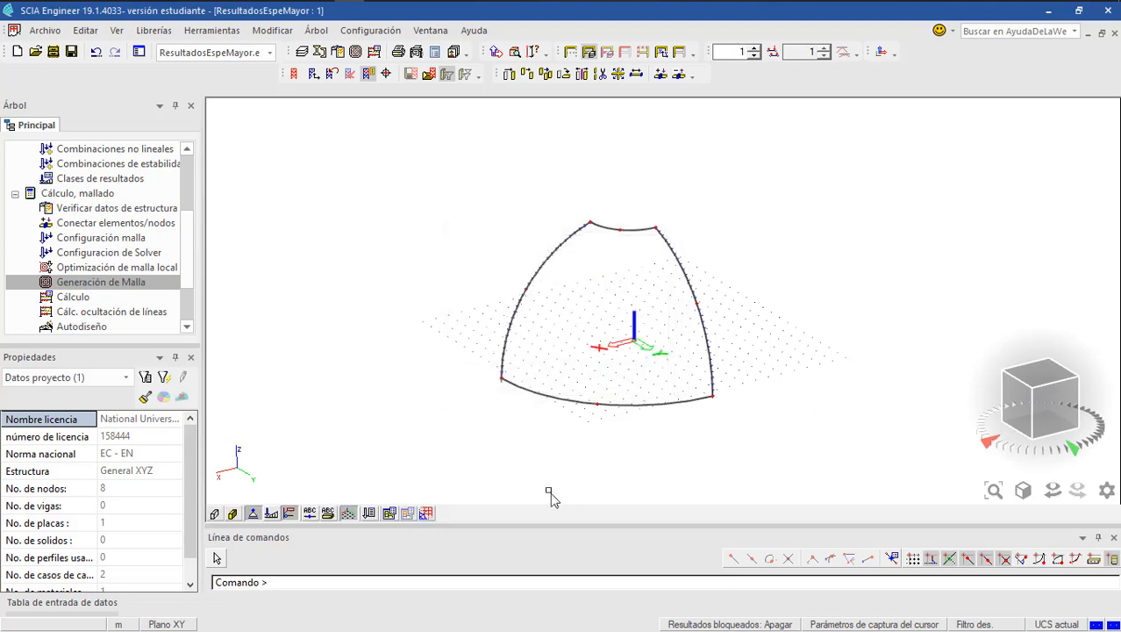
- Turn on the mesh display for the structure and inspect the meshed shell
click(393, 515)
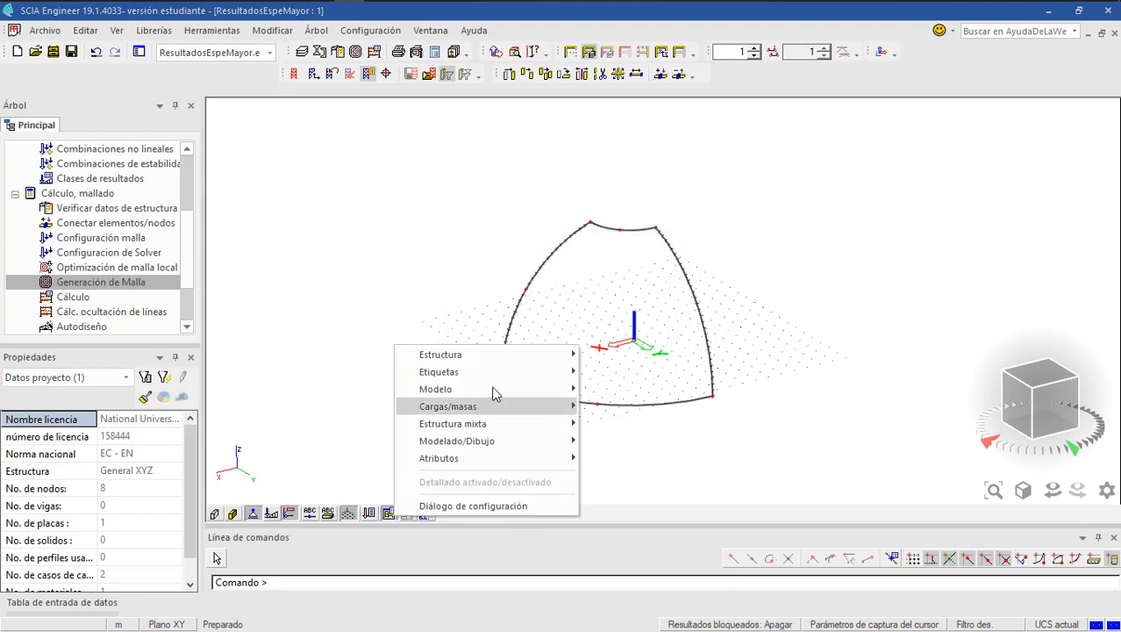
mouse_move(562, 361)
click(622, 389)
scroll(632, 323, up, 3)
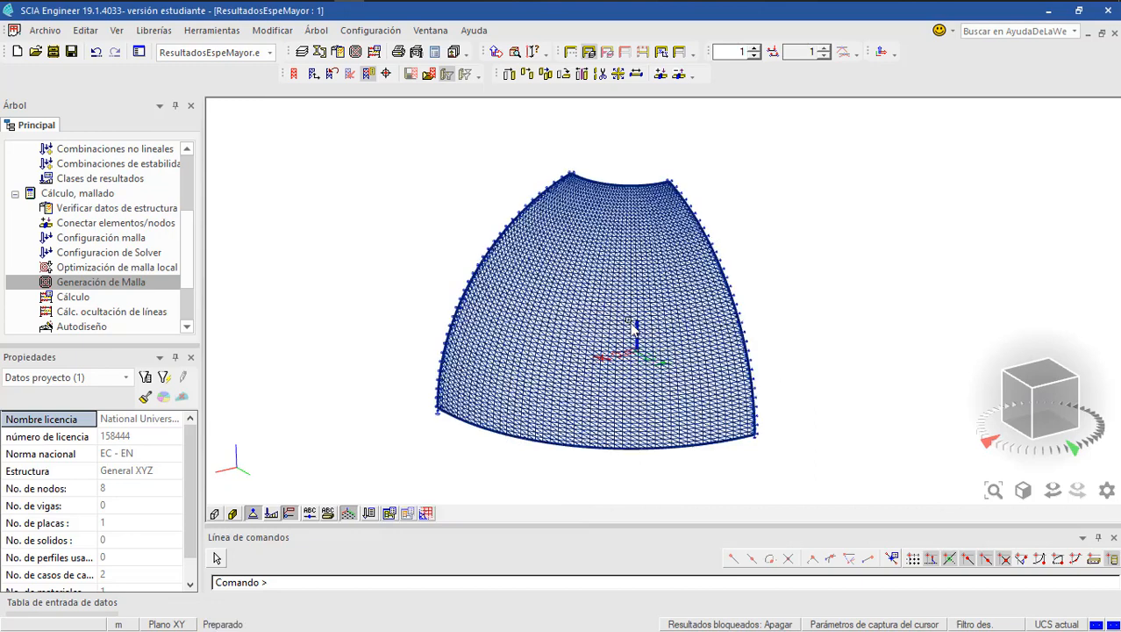
scroll(626, 323, down, 2)
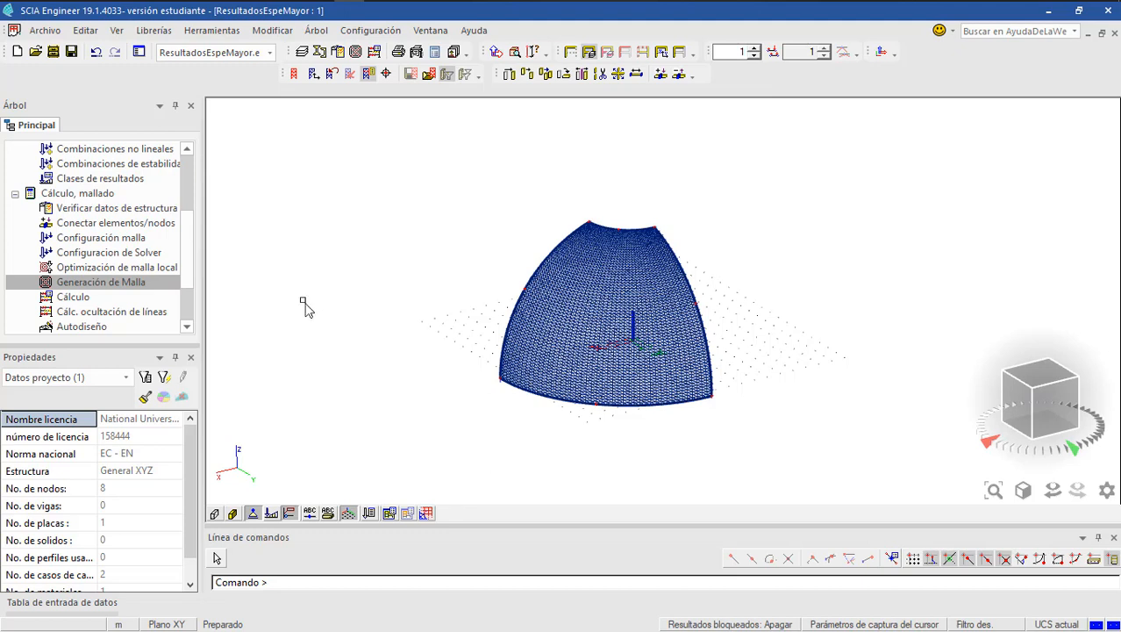
- Set the average size of 2D and curved elements in the mesh setup to 1,6 m
double_click(112, 268)
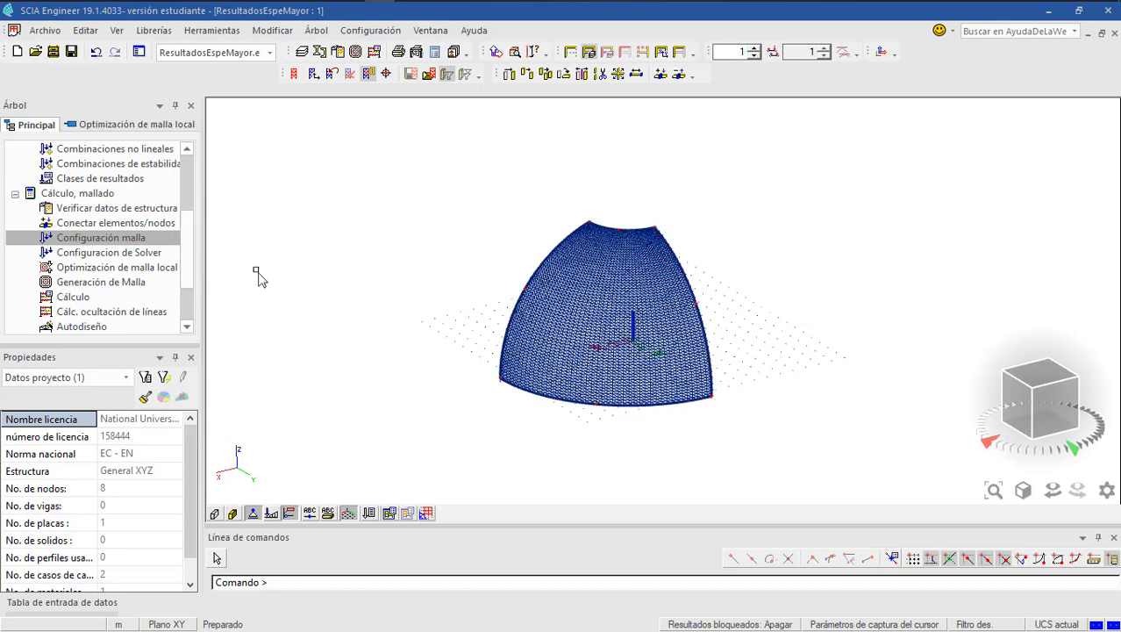
double_click(105, 241)
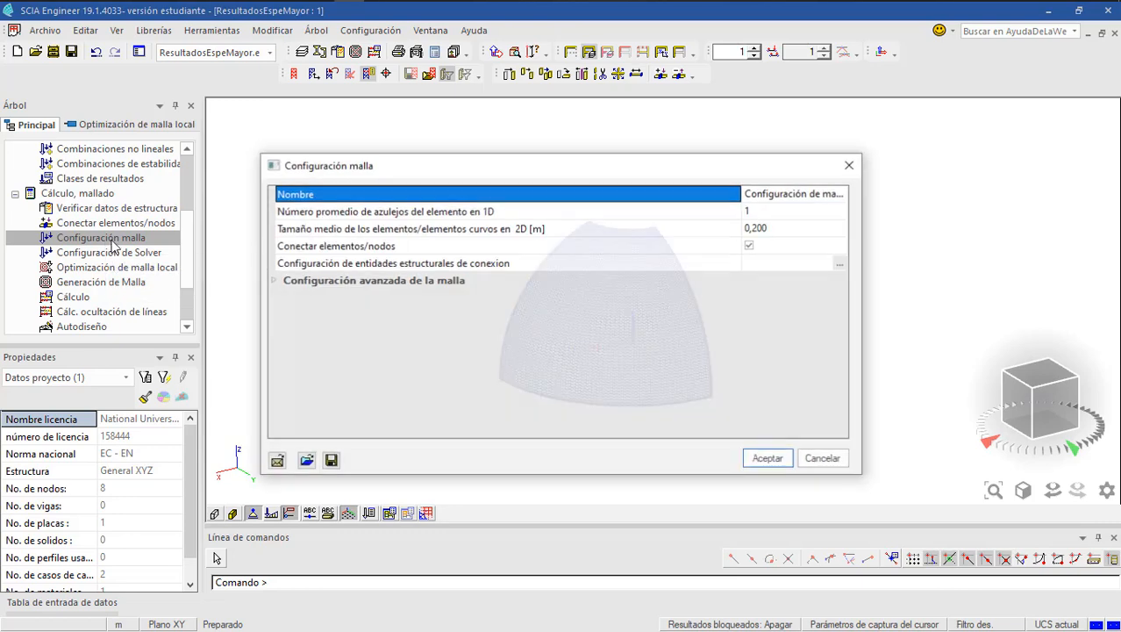
click(764, 231)
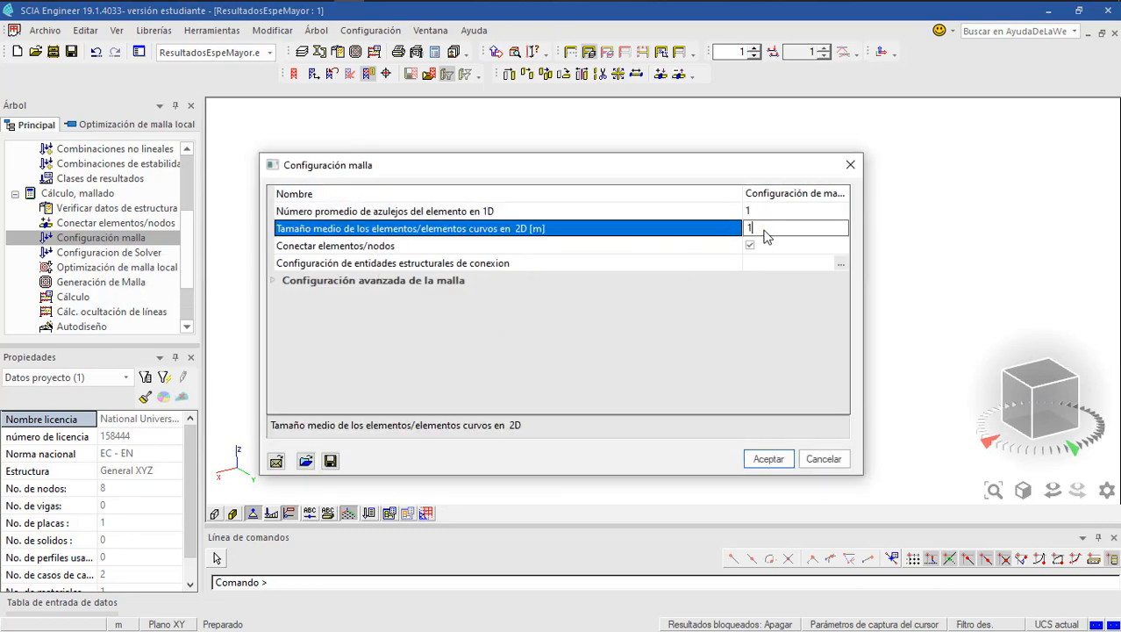
click(768, 459)
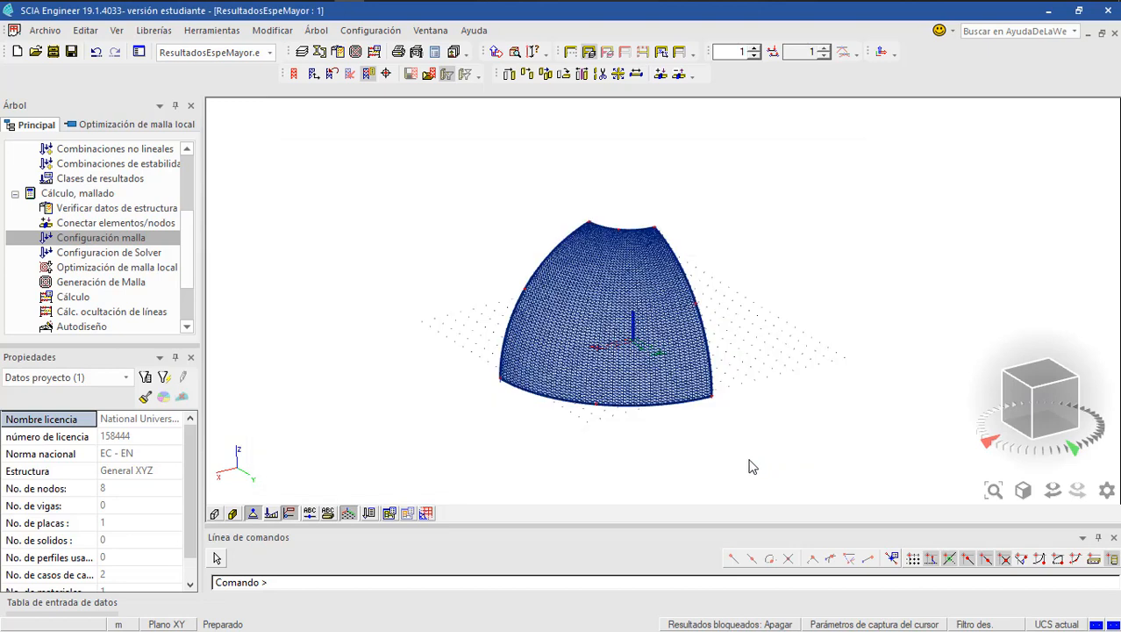
- Add a 2D-element edge mesh refinement of size 0,6 m on the shell's upper curved edge
double_click(109, 267)
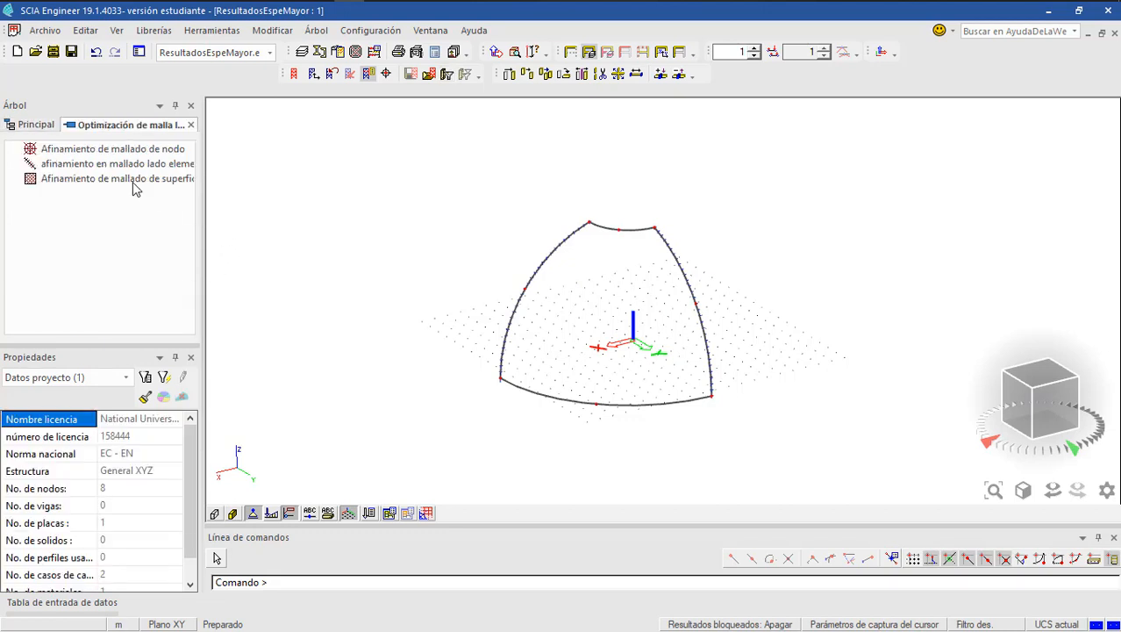
double_click(101, 172)
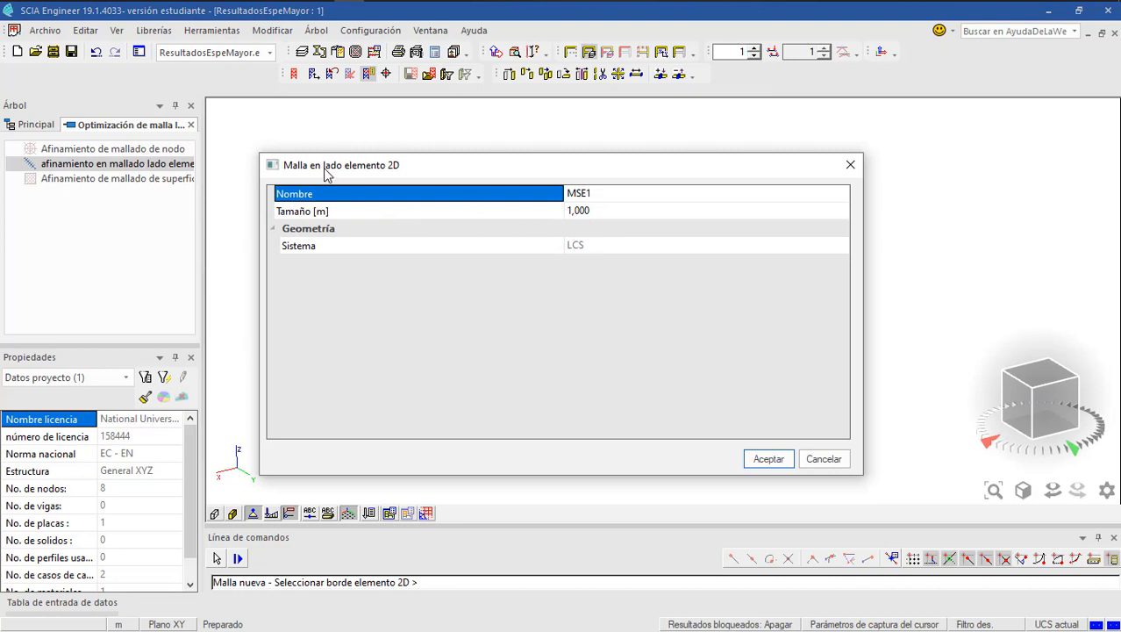
click(625, 211)
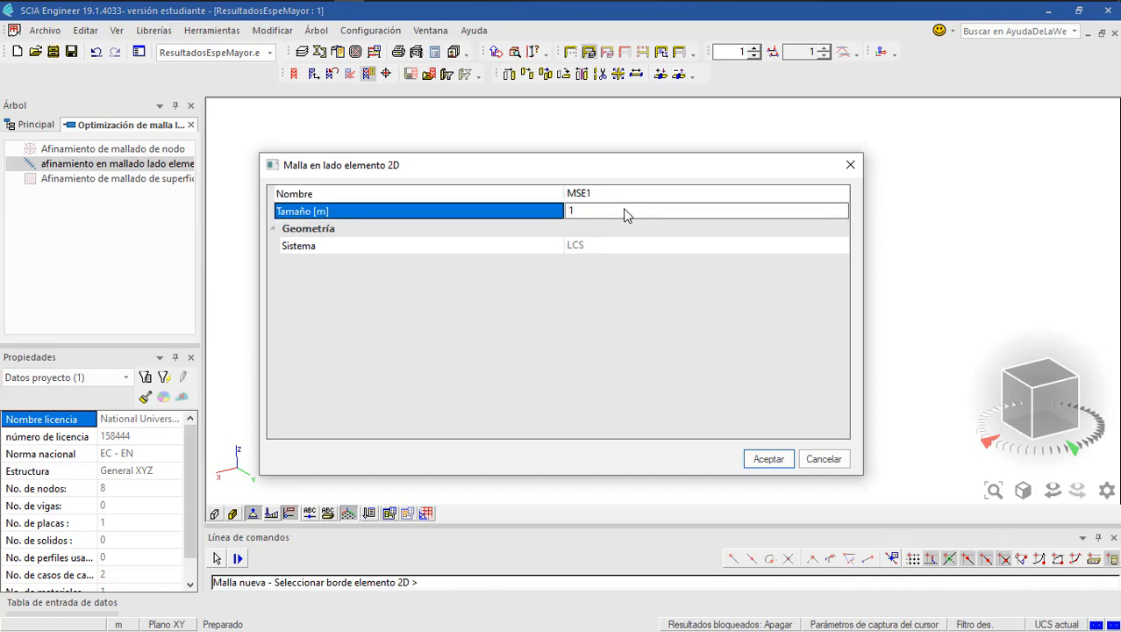
key(BackSpace)
text(0,6)
click(768, 458)
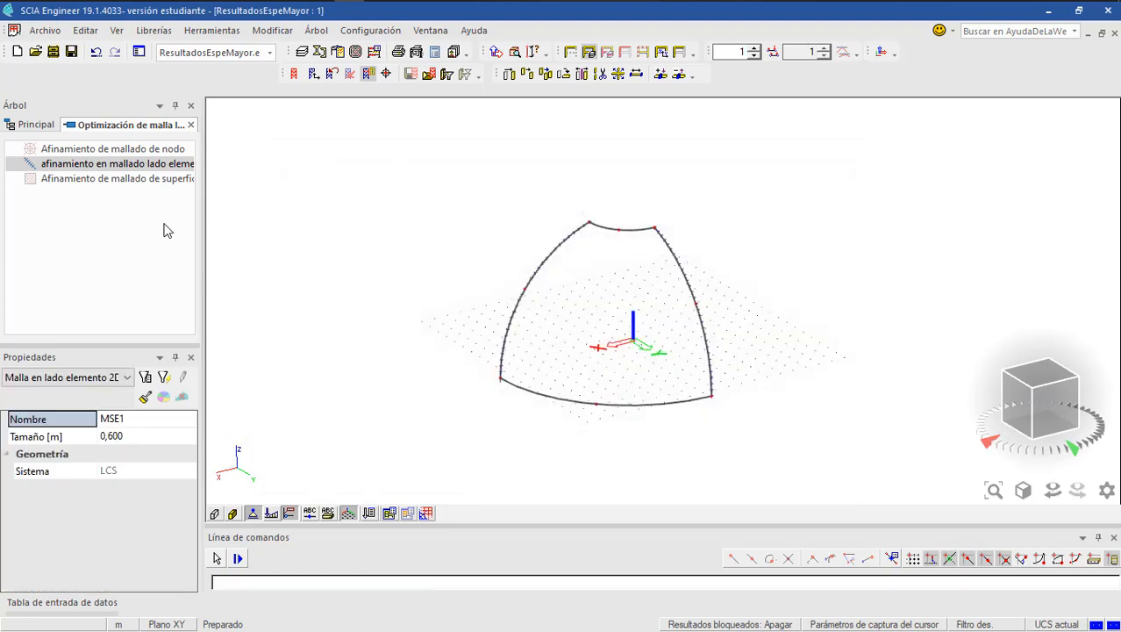
click(603, 230)
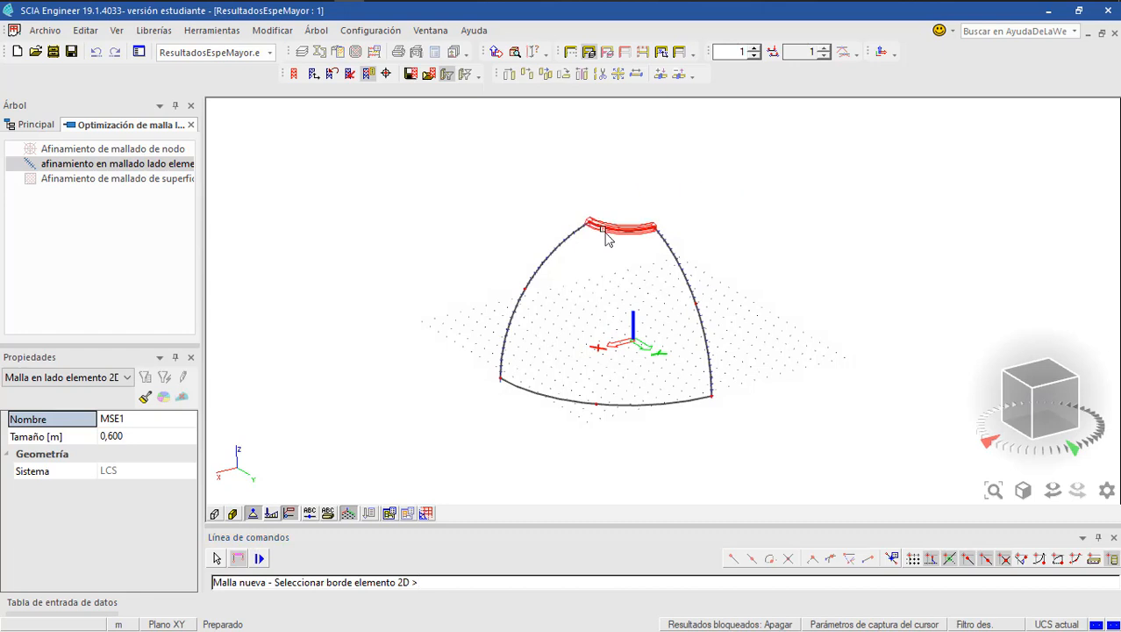
key(Escape)
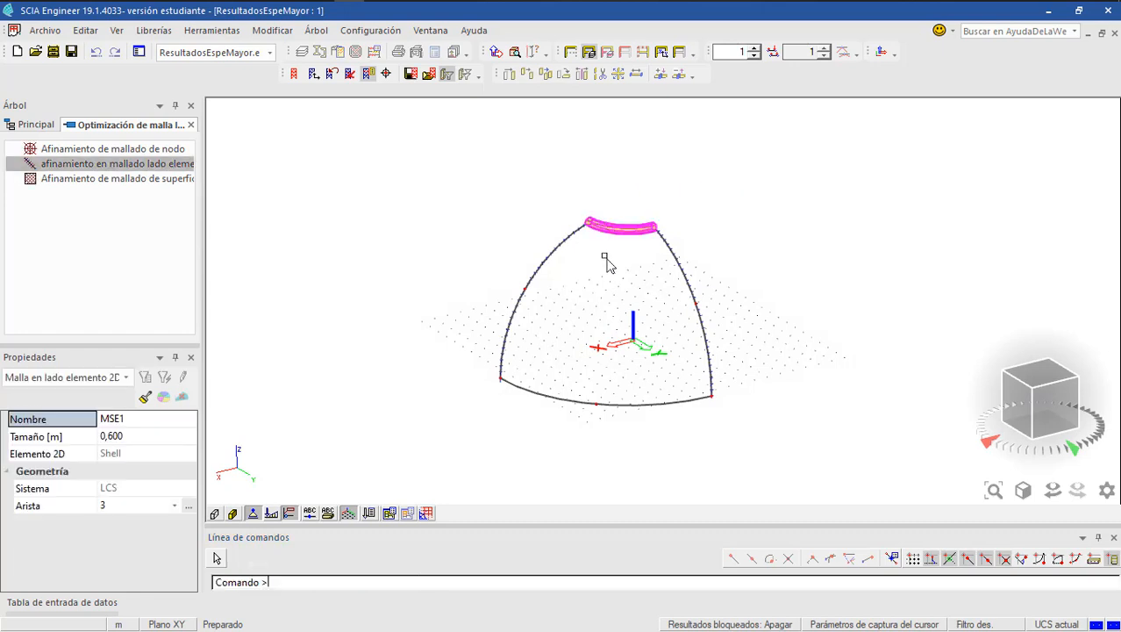
- Add a second 2D-element edge mesh refinement of size 2 m on the shell's lower curved edge
click(93, 165)
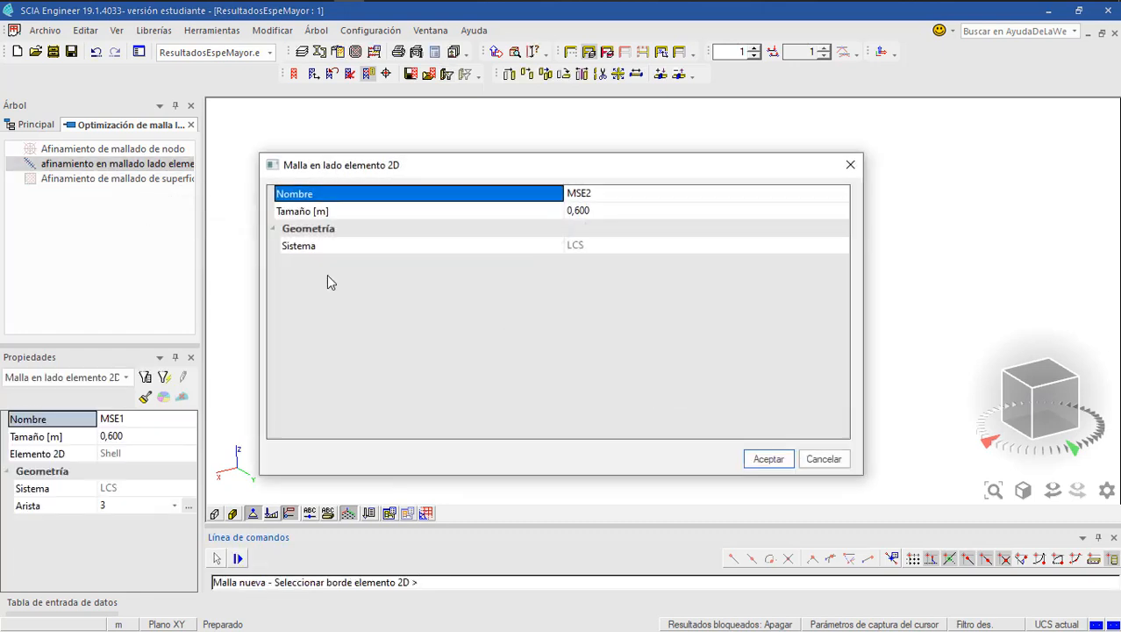
click(591, 216)
click(591, 217)
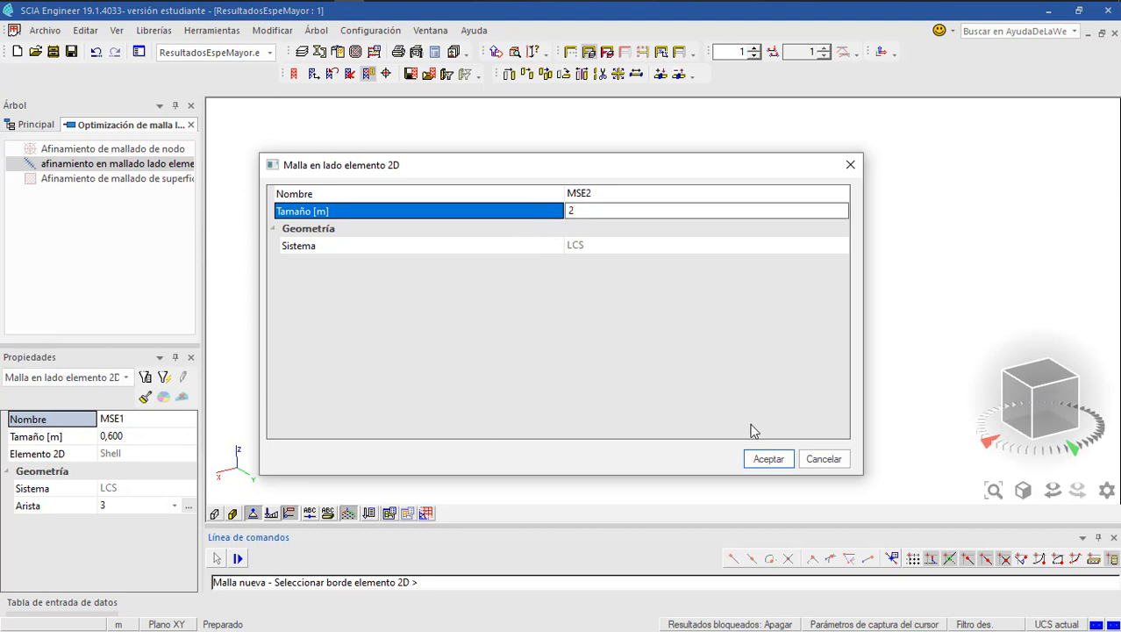
click(769, 458)
click(643, 406)
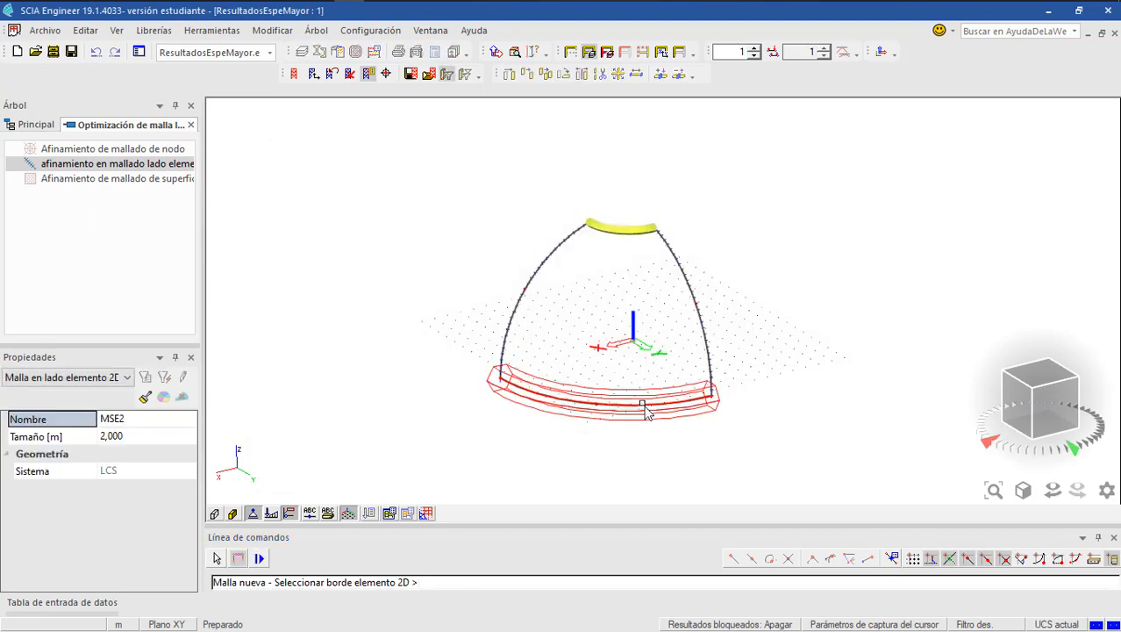
key(Escape)
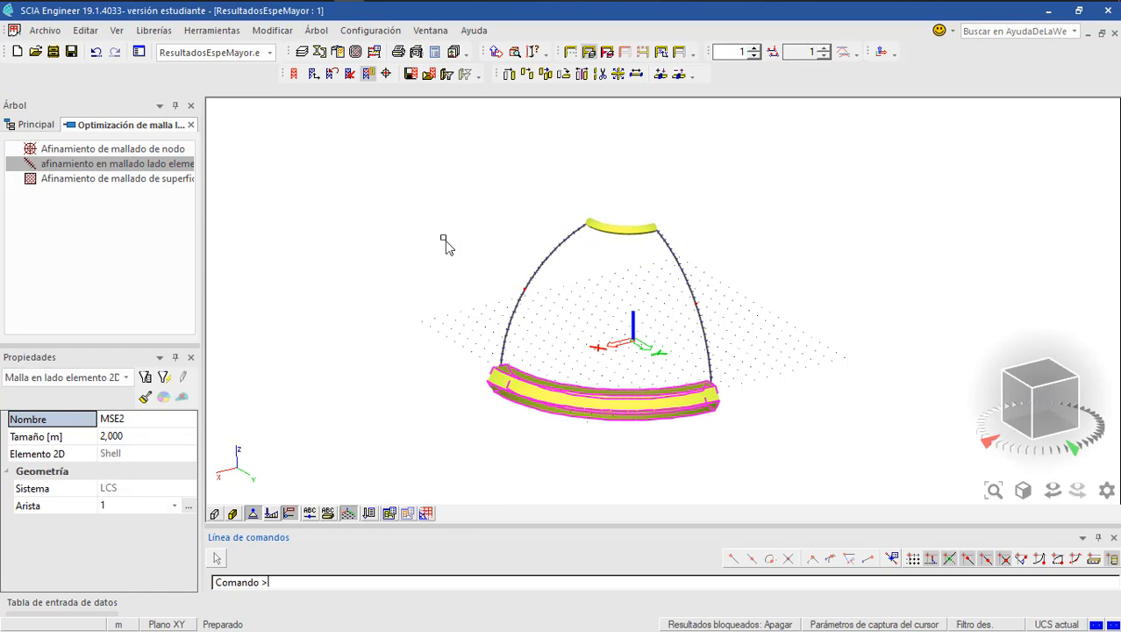
key(Escape)
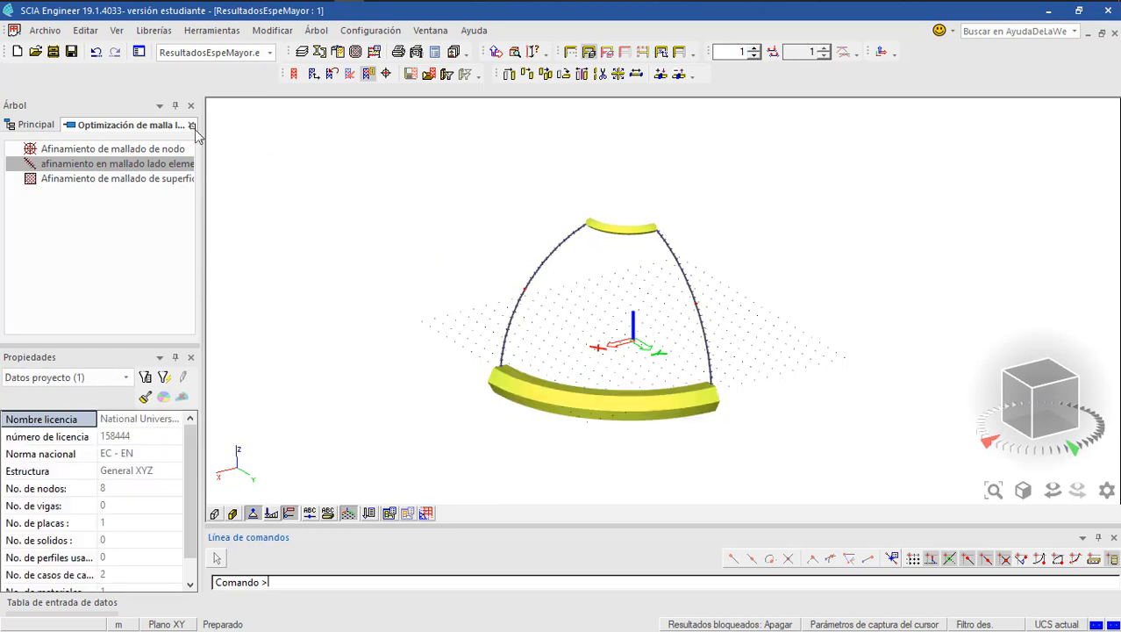
- Disable connecting members and nodes in the mesh setup and set the average 2D element size to 1,5 m
click(31, 125)
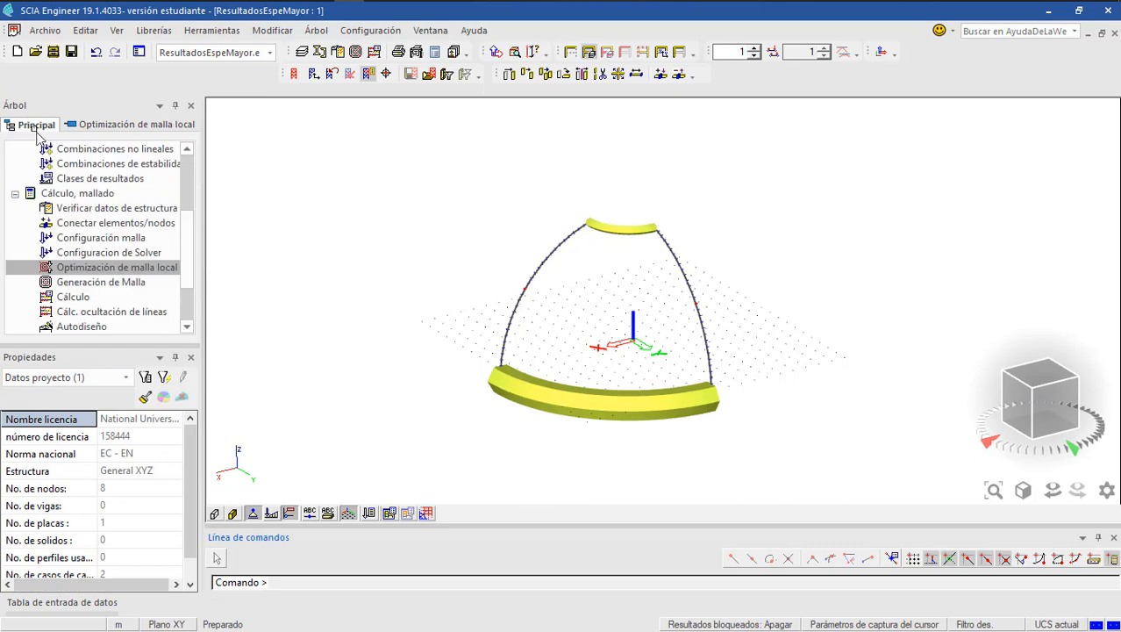
double_click(126, 238)
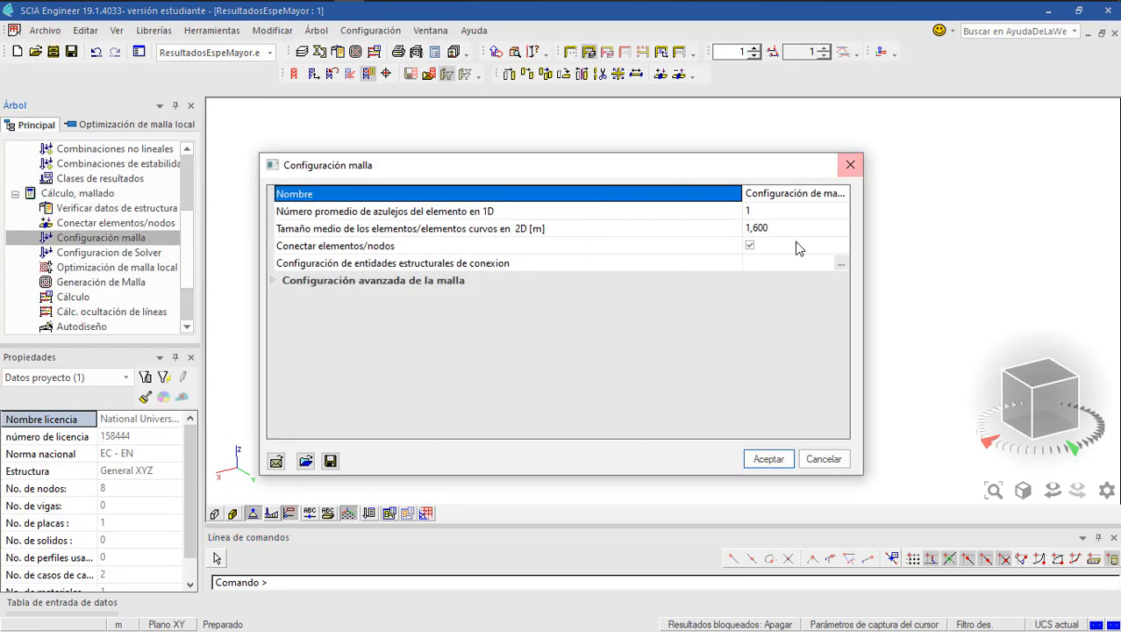
click(797, 246)
click(790, 246)
click(776, 231)
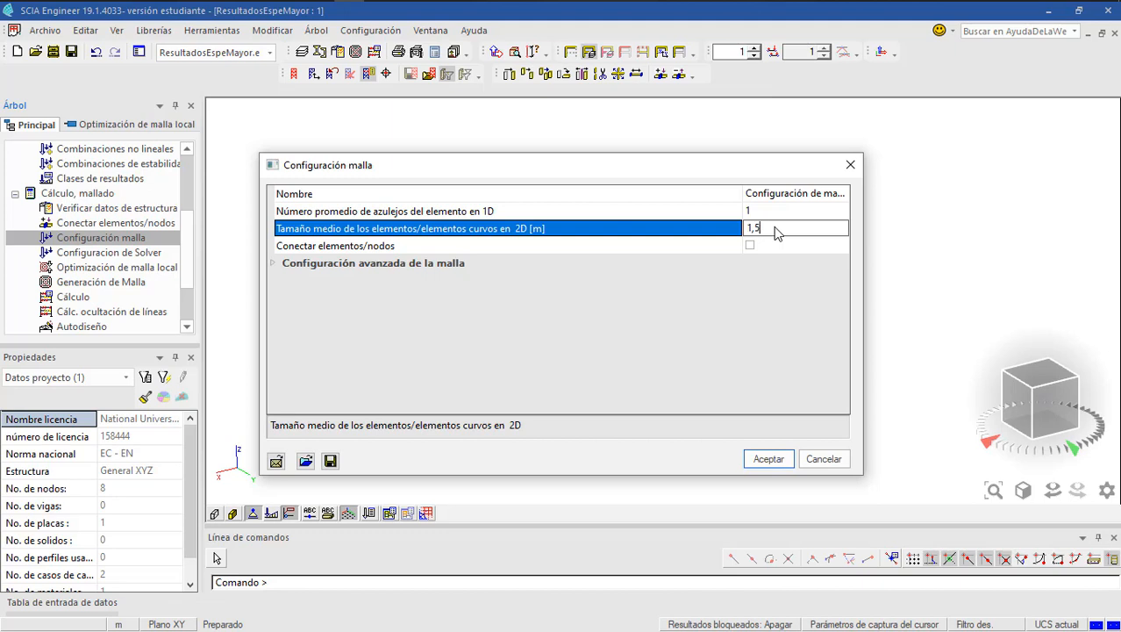
click(768, 459)
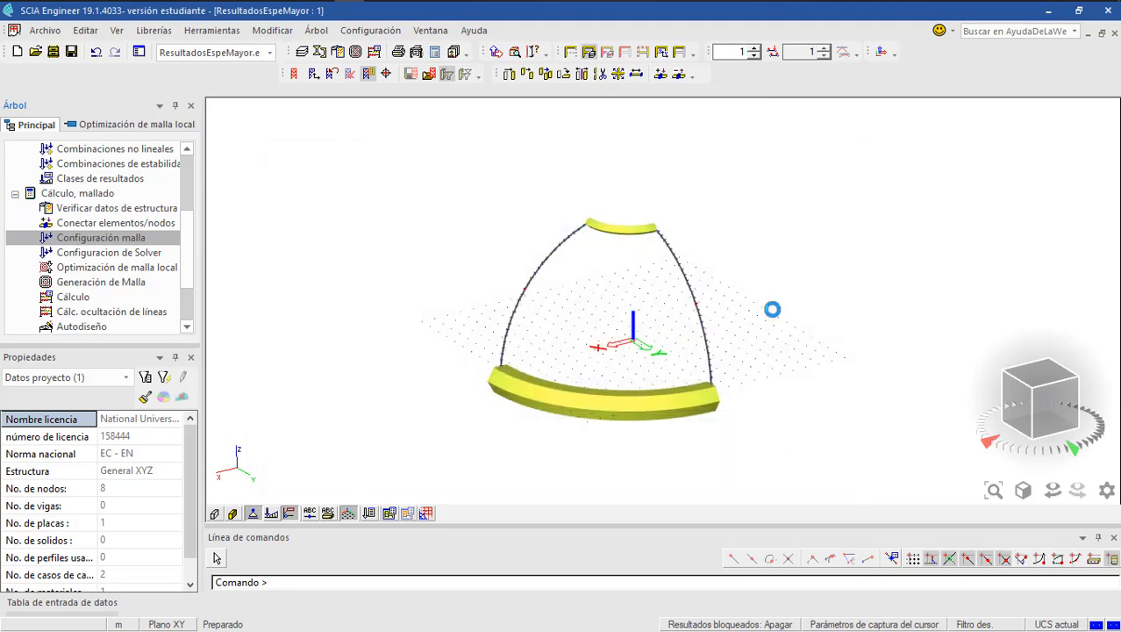
- Regenerate the shell's mesh with the new element size and edge refinements
click(104, 285)
click(103, 285)
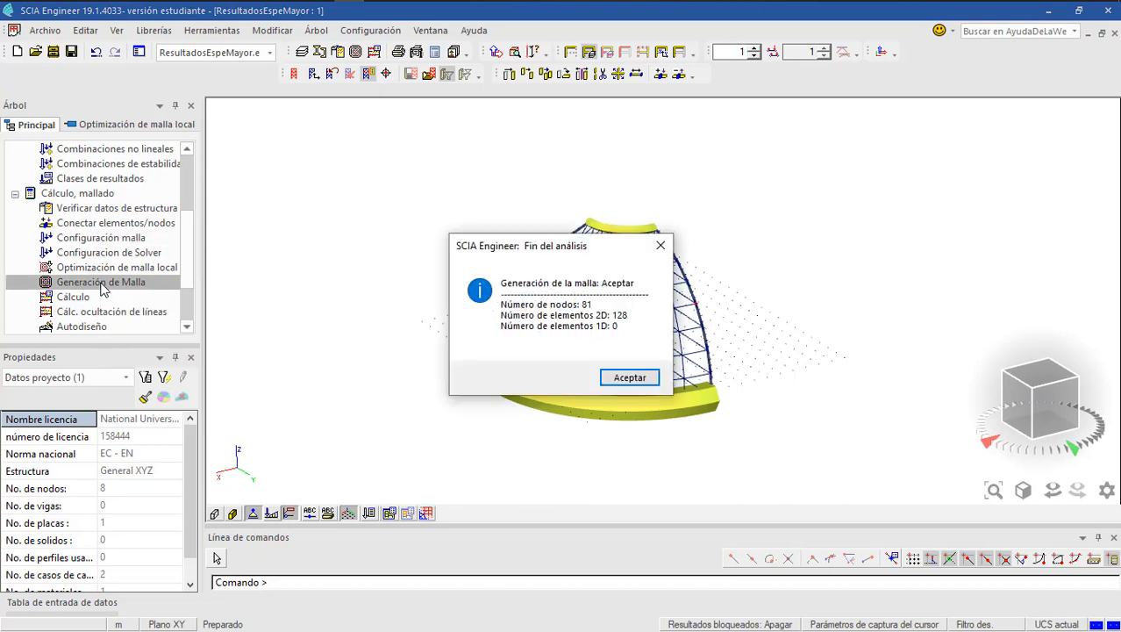
click(623, 379)
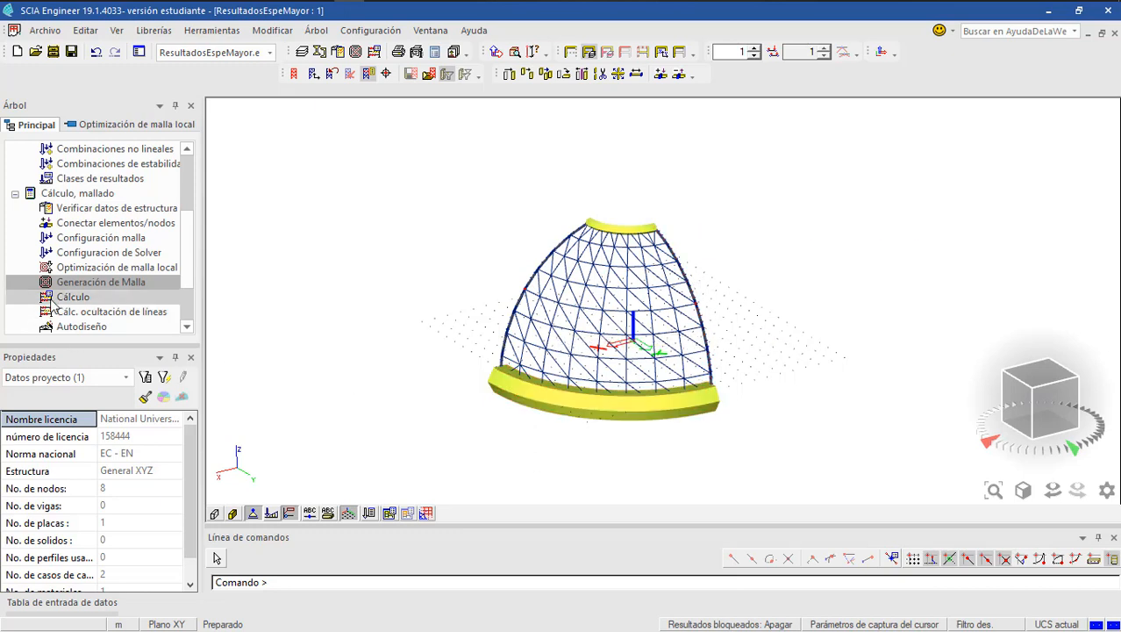
scroll(62, 298, down, 2)
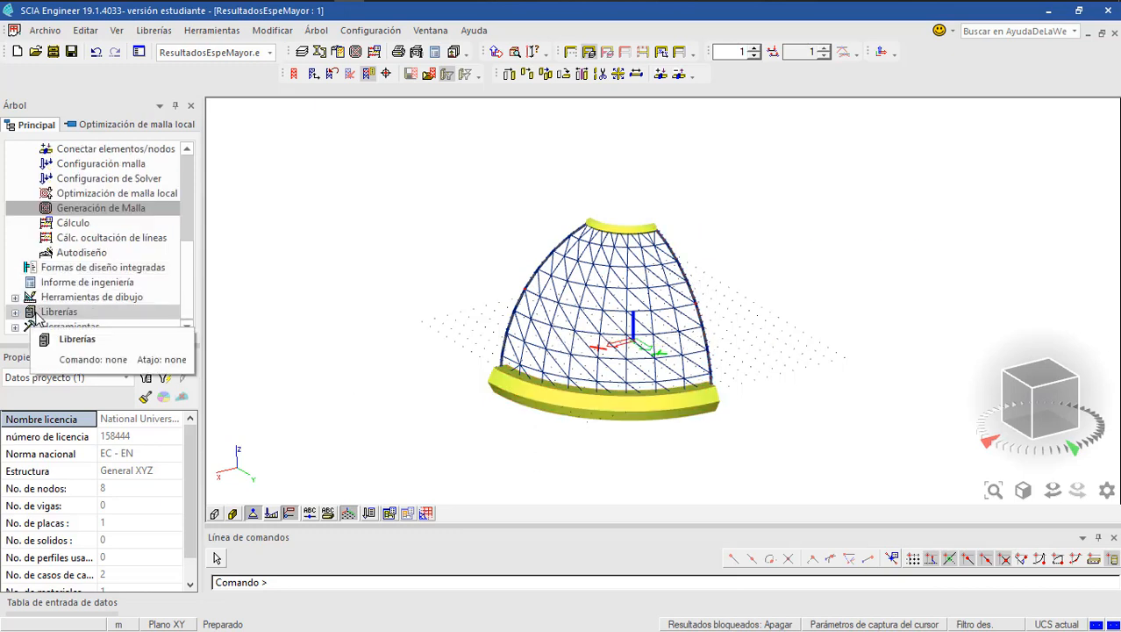
- Compare the shell's generated mesh with the reference mesh in figure (b) of the presentation slide, alongside the model window
double_click(28, 269)
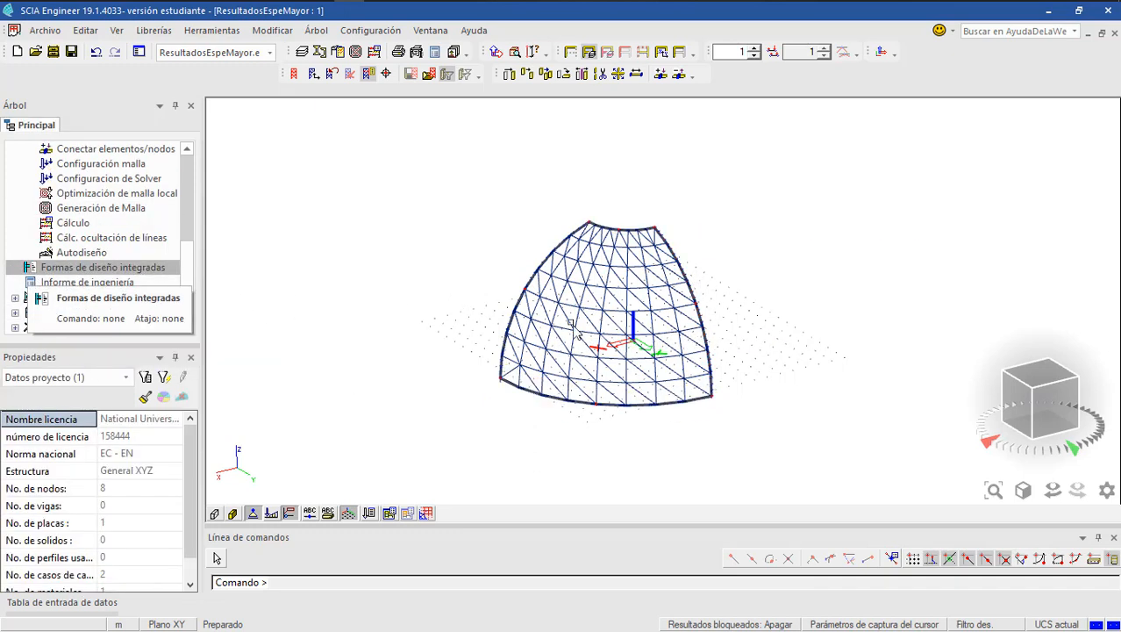
scroll(649, 338, up, 3)
scroll(738, 298, down, 3)
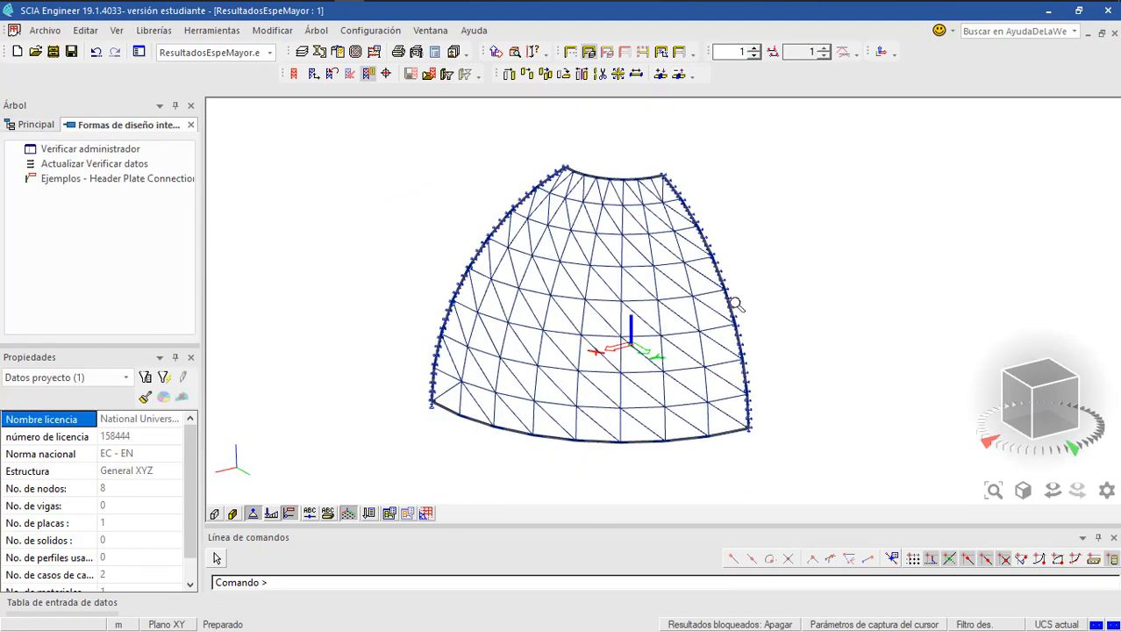
key(super+Left)
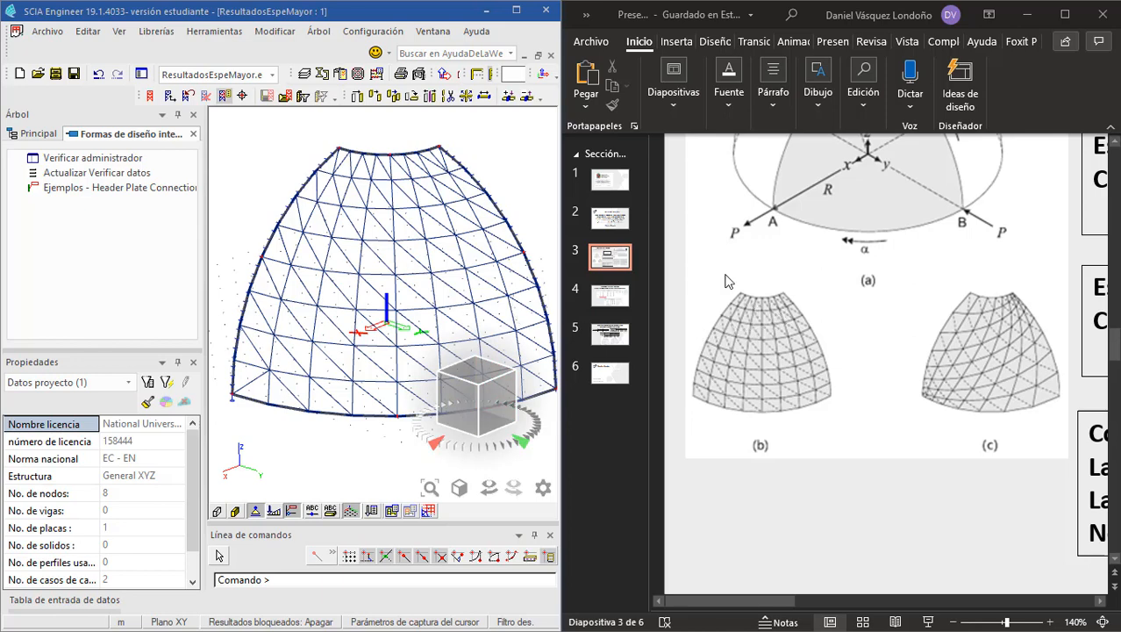
scroll(368, 243, down, 2)
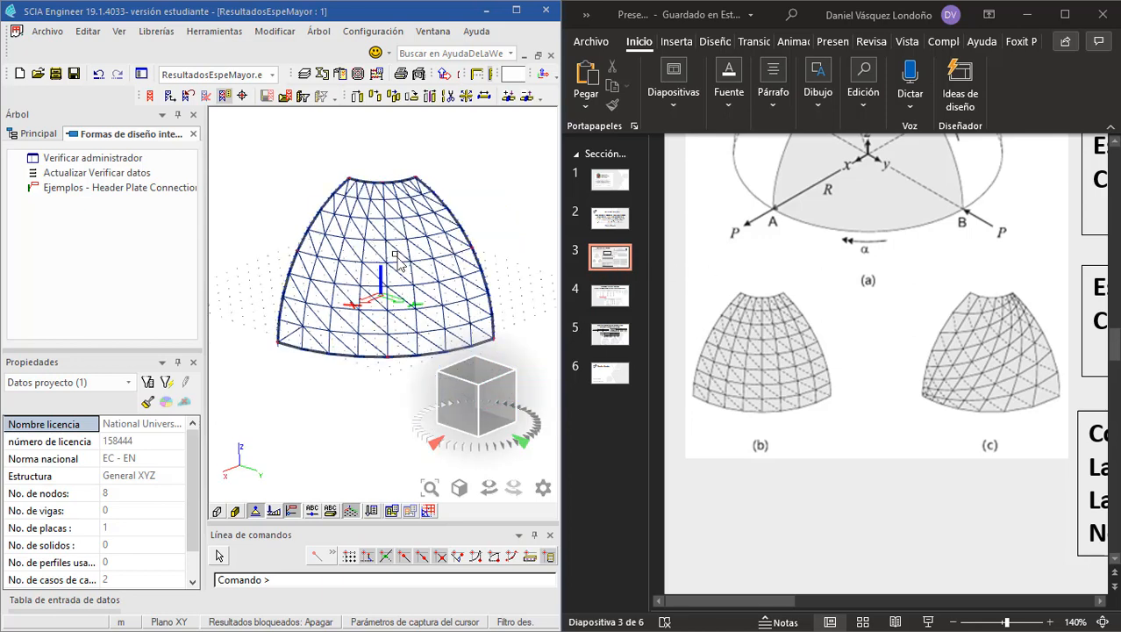
scroll(395, 255, up, 2)
middle_drag(389, 264, 388, 274)
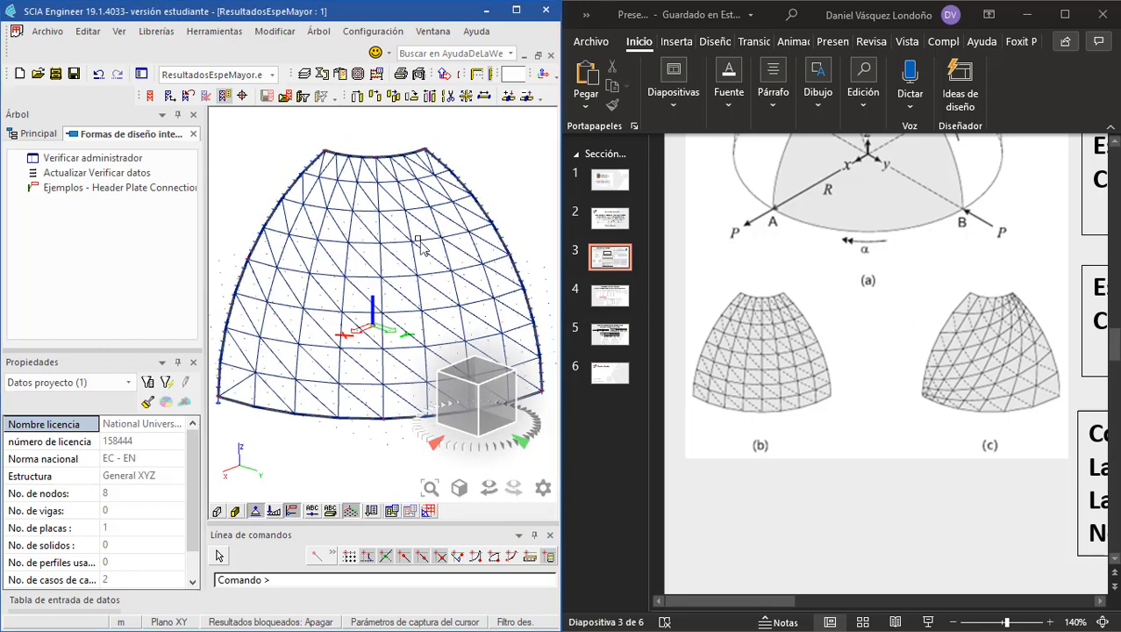
scroll(415, 245, down, 2)
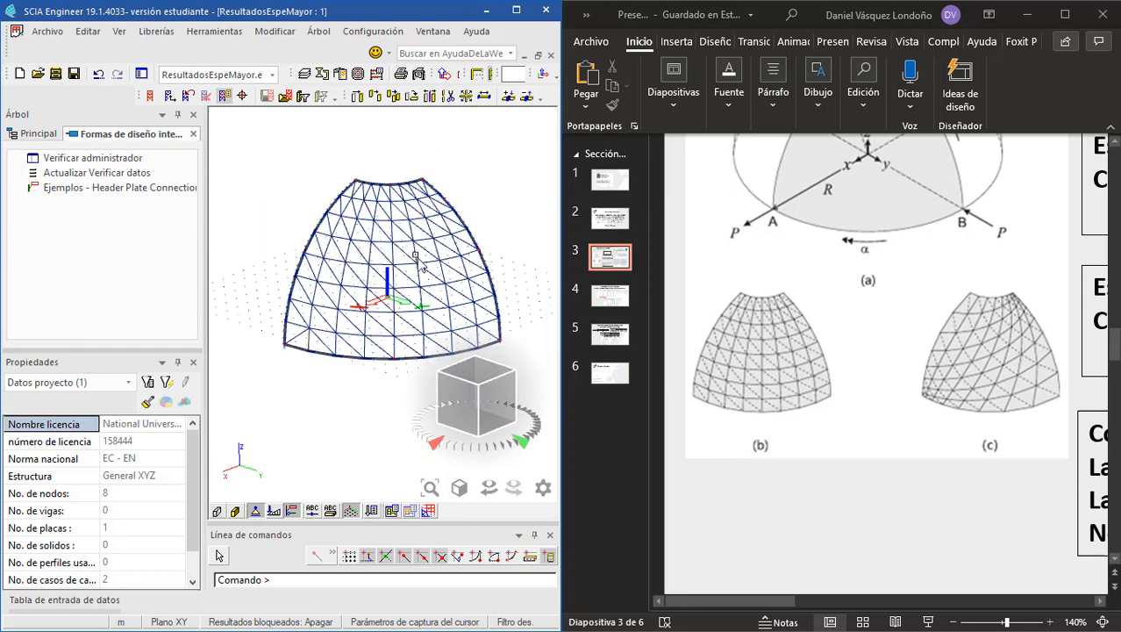
scroll(419, 273, up, 1)
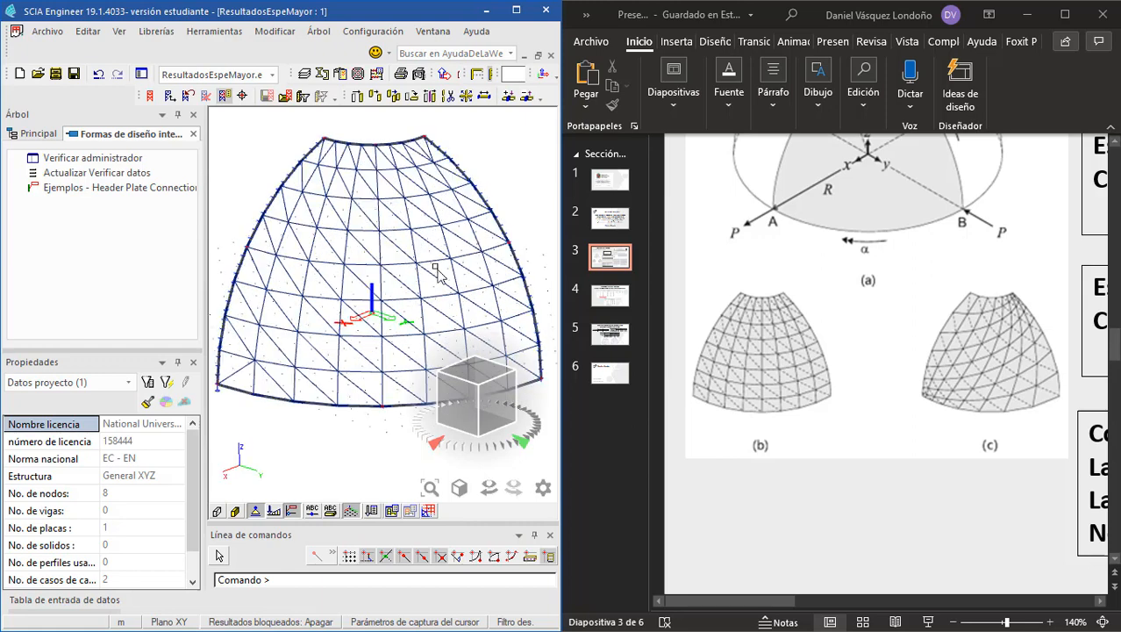
scroll(411, 272, up, 1)
middle_drag(397, 263, 416, 274)
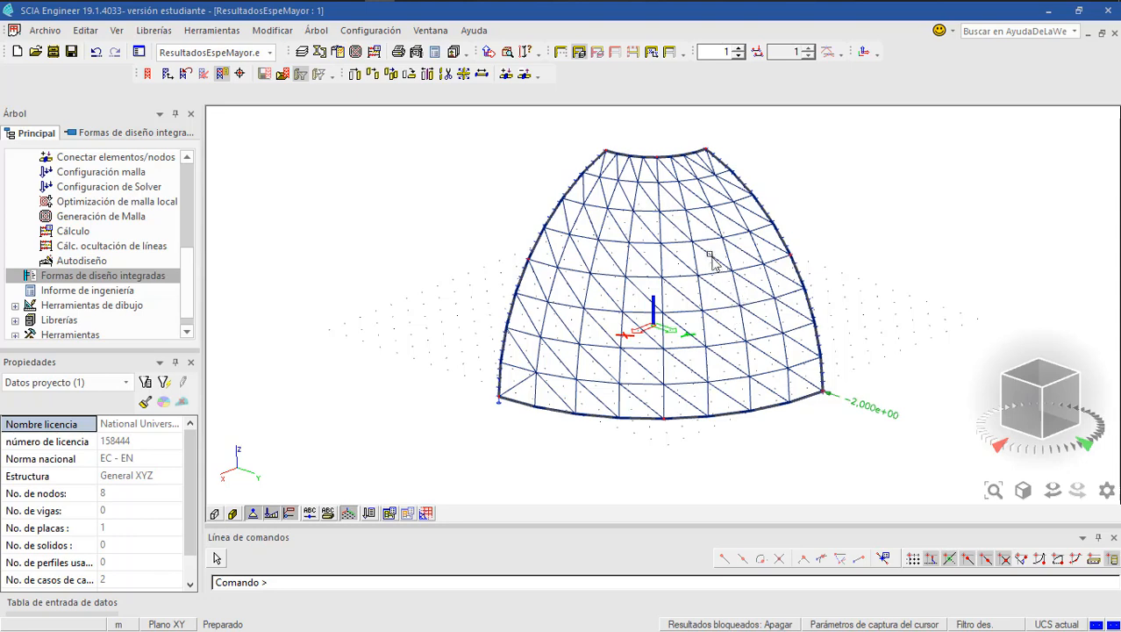
middle_drag(684, 260, 670, 268)
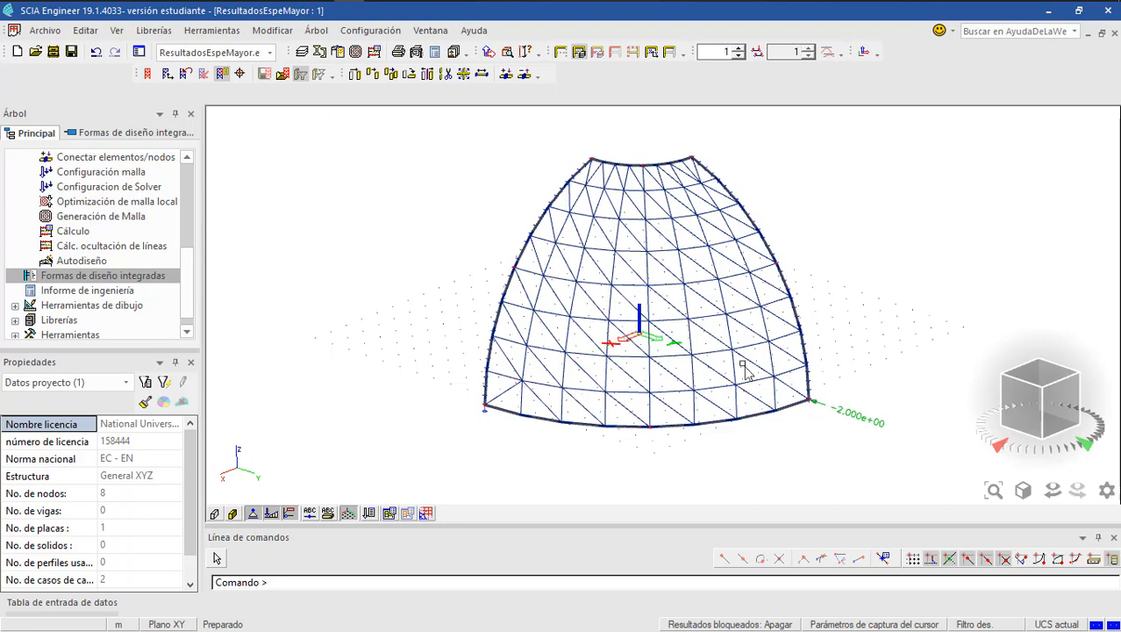
middle_drag(675, 249, 649, 272)
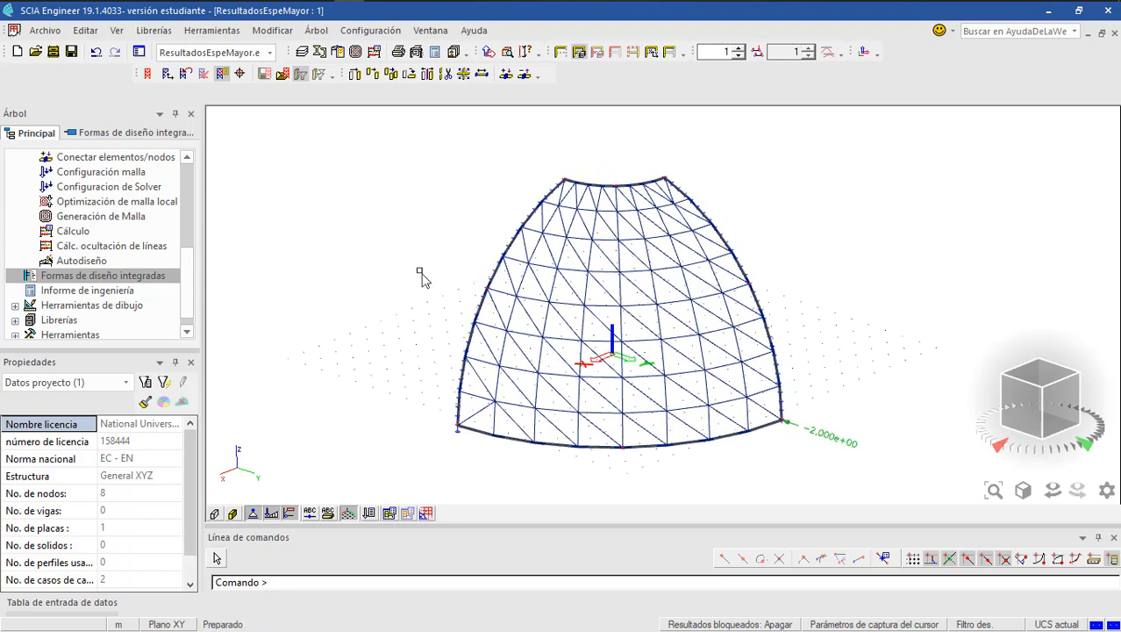
- Open the solver setup and check that load cases PTrac and PCompre are selected for the linear calculation
scroll(73, 236, up, 2)
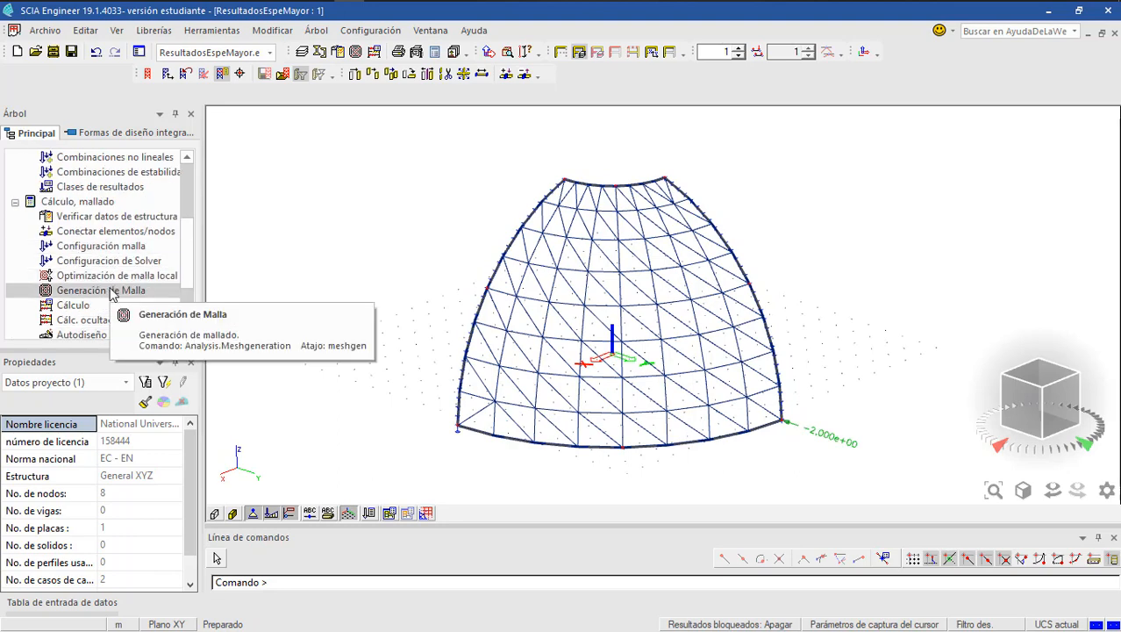
double_click(115, 262)
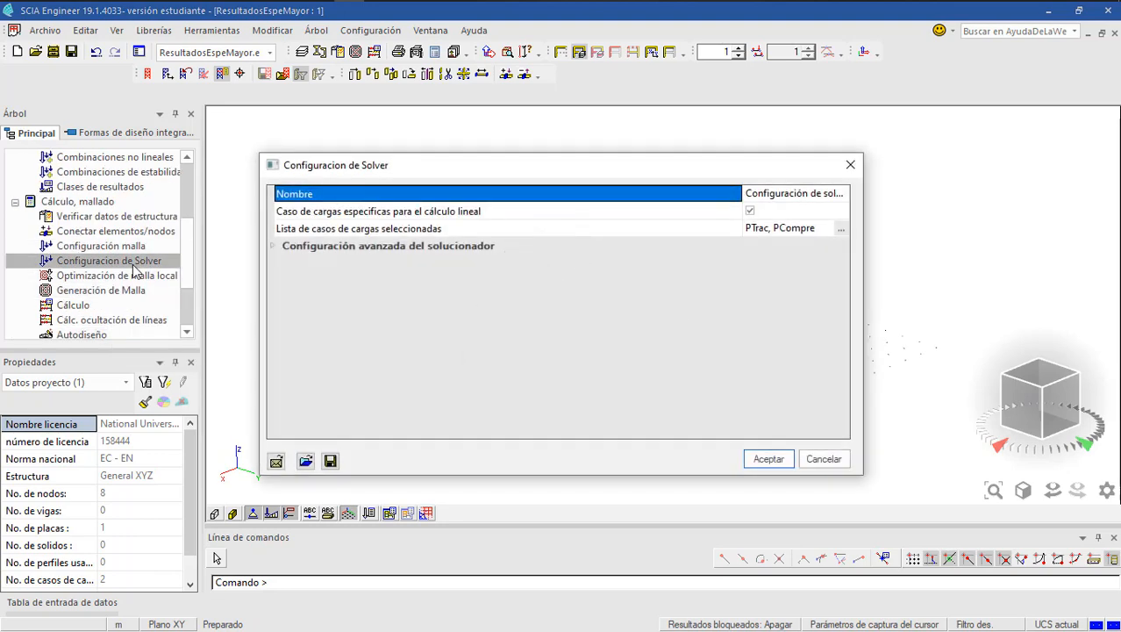
click(841, 231)
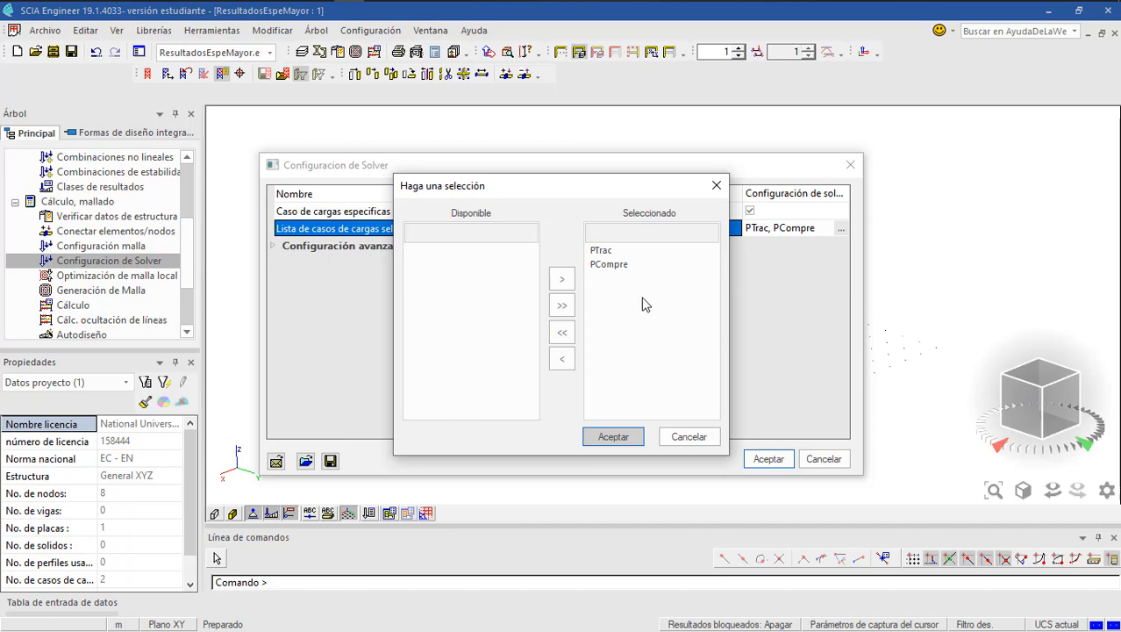
click(612, 437)
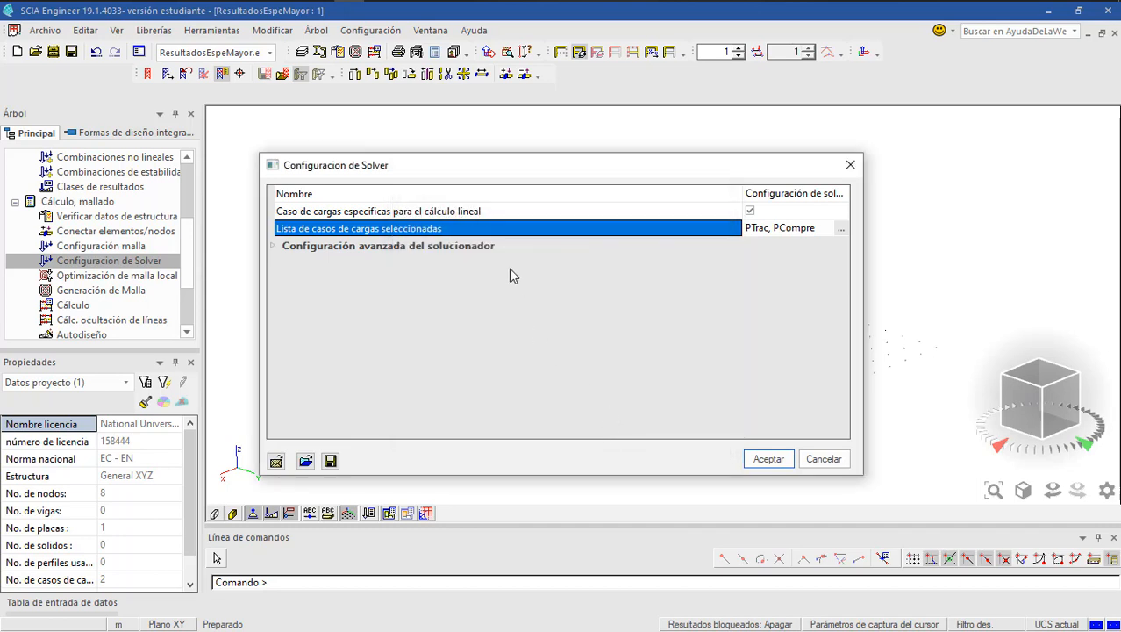
- Expand the advanced solver settings and review the general options, including the plate bending and shell analysis theory
double_click(471, 248)
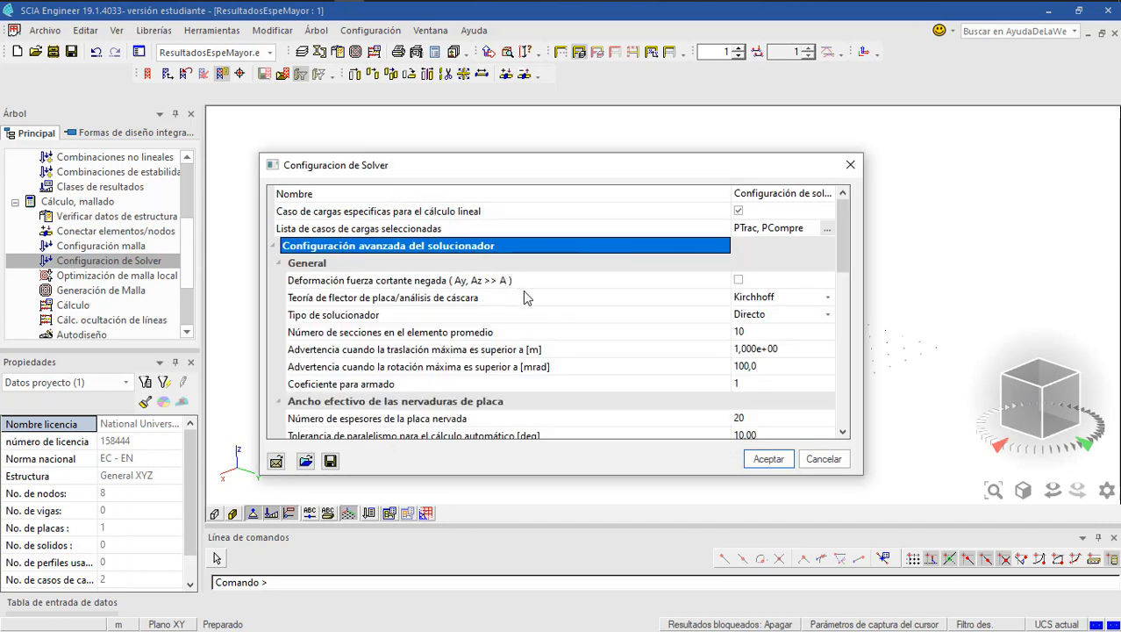
scroll(574, 289, down, 1)
click(794, 246)
click(794, 246)
click(781, 255)
scroll(785, 260, down, 5)
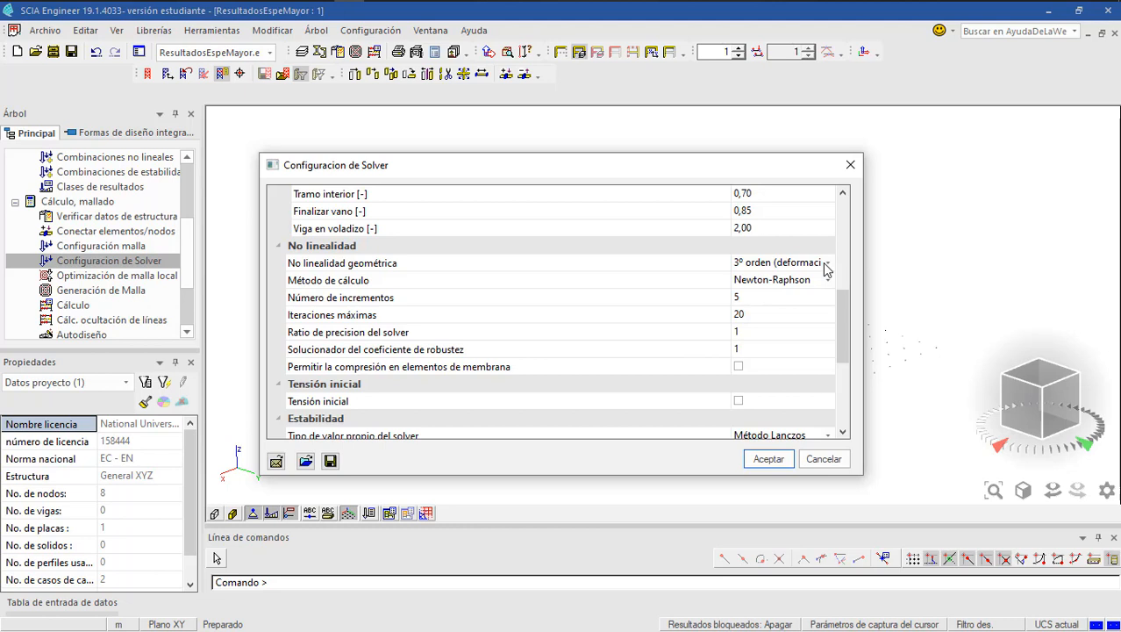
- Review the geometric nonlinearity and calculation method options, keeping 3rd order and Newton-Raphson, and accept the solver setup
click(823, 263)
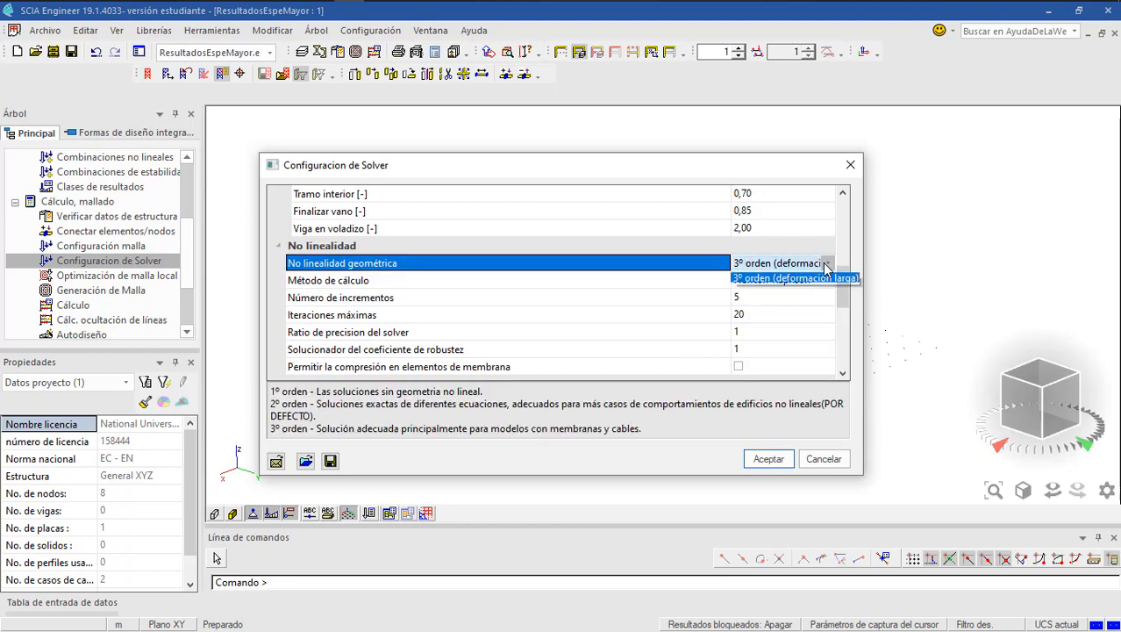
click(825, 266)
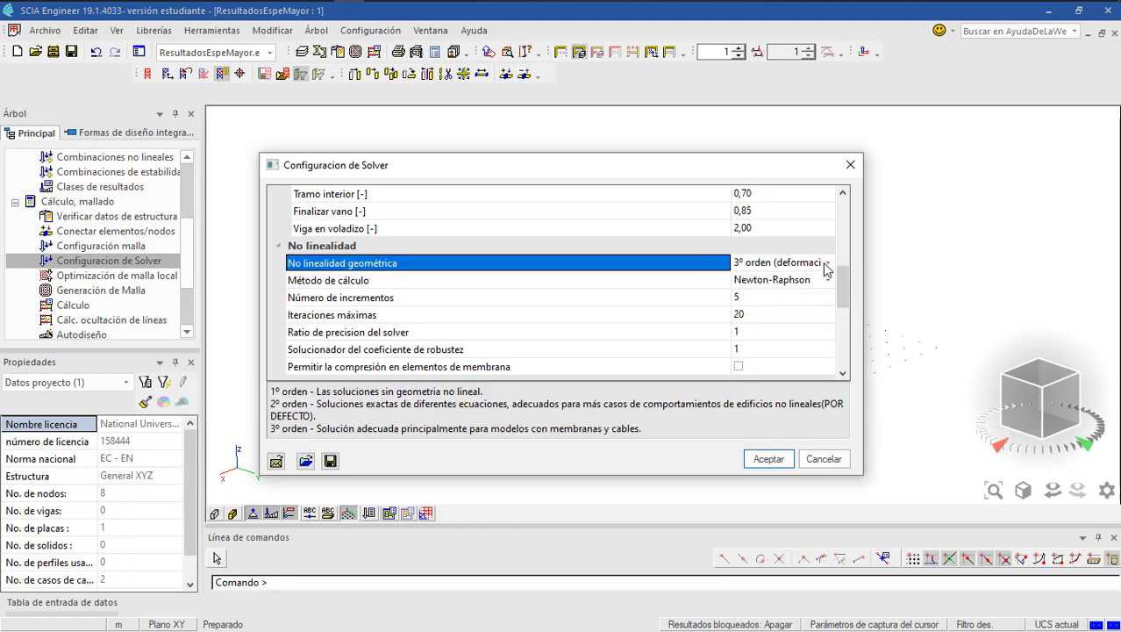
click(825, 267)
click(825, 267)
click(824, 284)
click(824, 283)
click(824, 283)
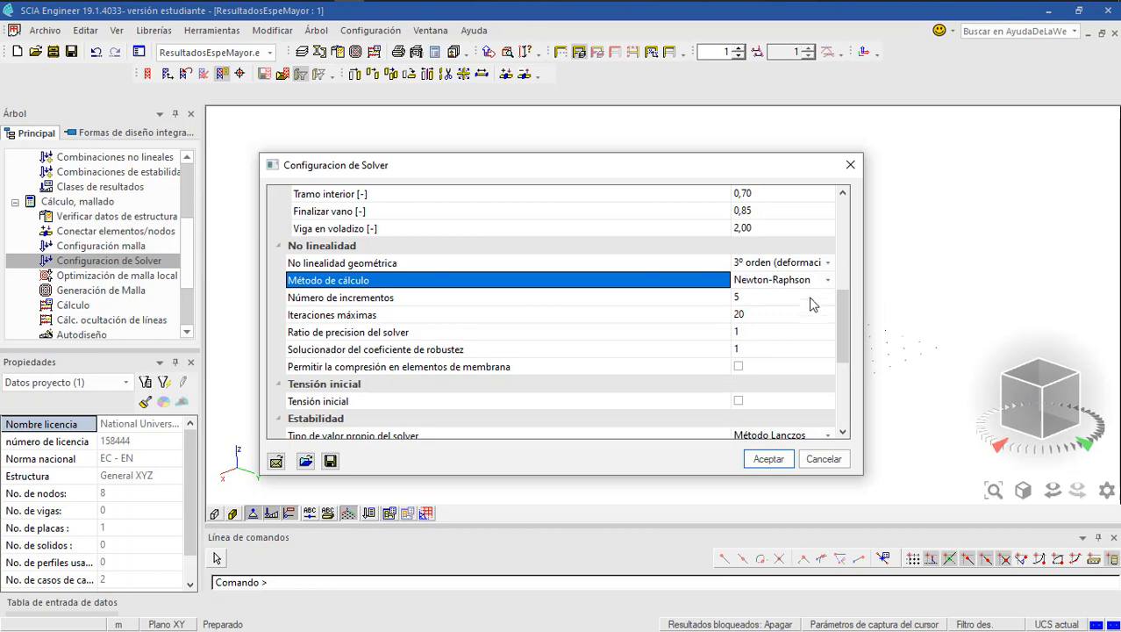
scroll(658, 296, down, 3)
scroll(633, 299, down, 10)
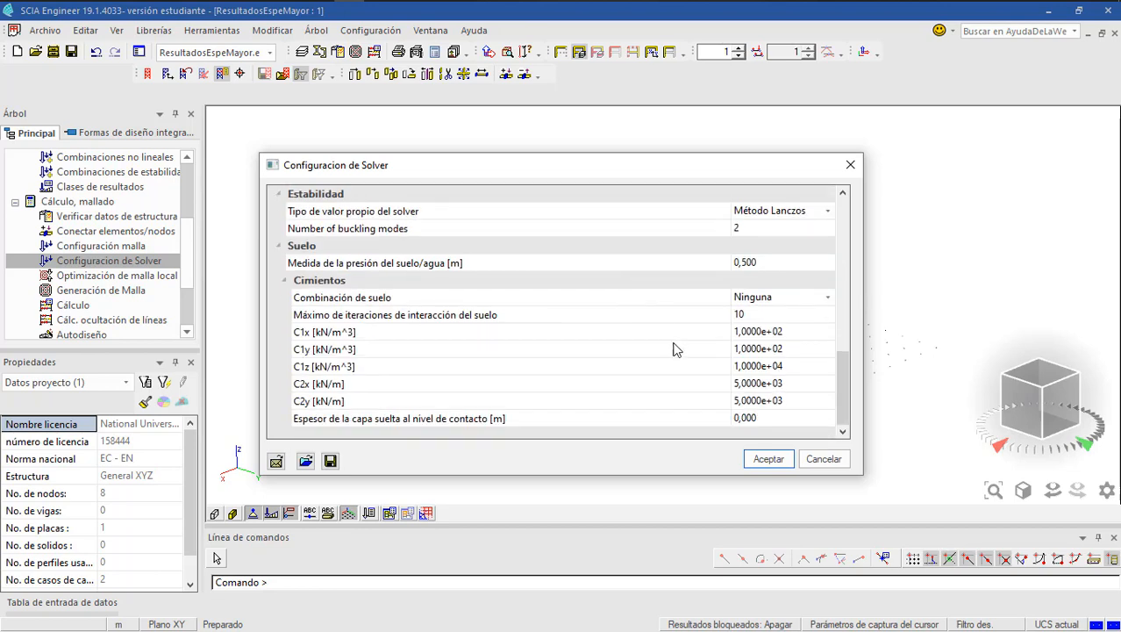
click(753, 460)
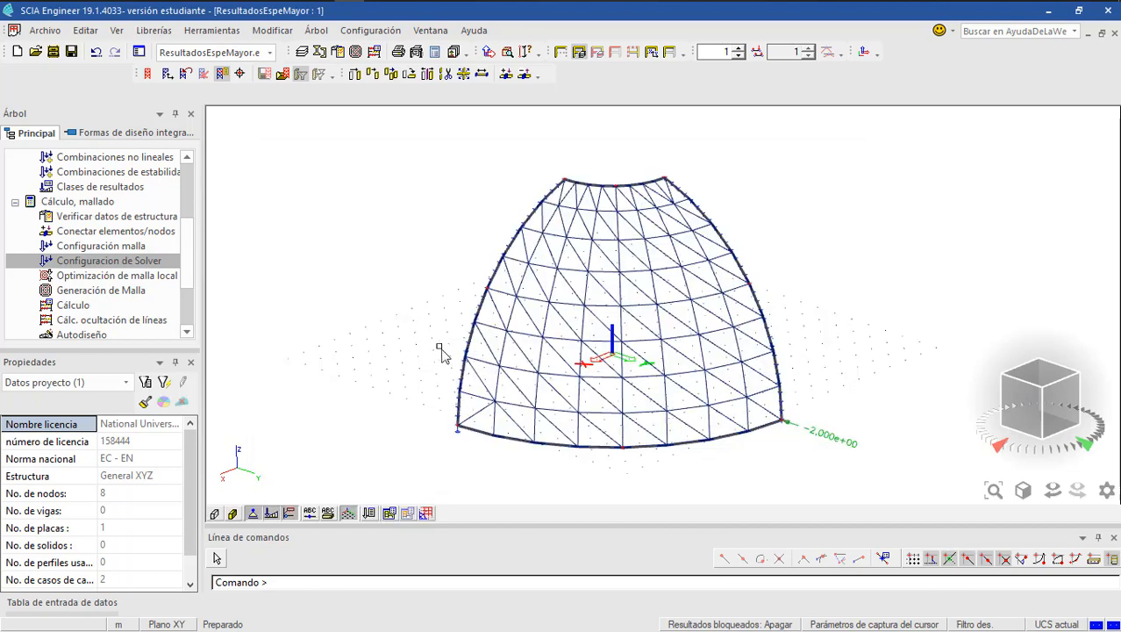
- Run the linear finite element analysis for the two selected load cases and close the end-of-analysis report
scroll(189, 315, down, 2)
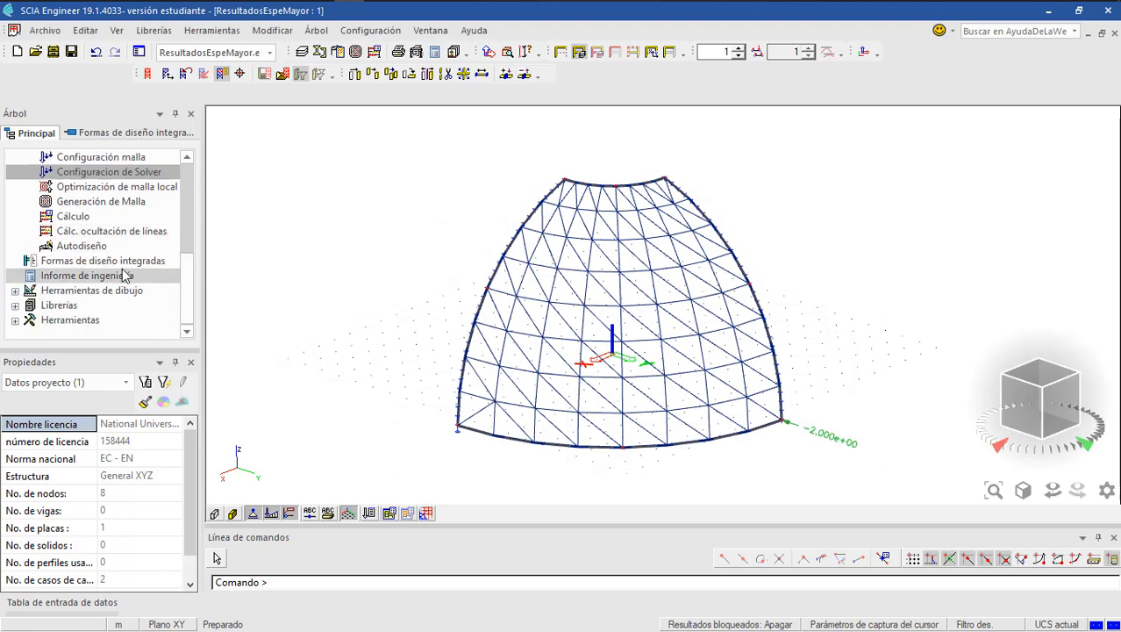
double_click(62, 217)
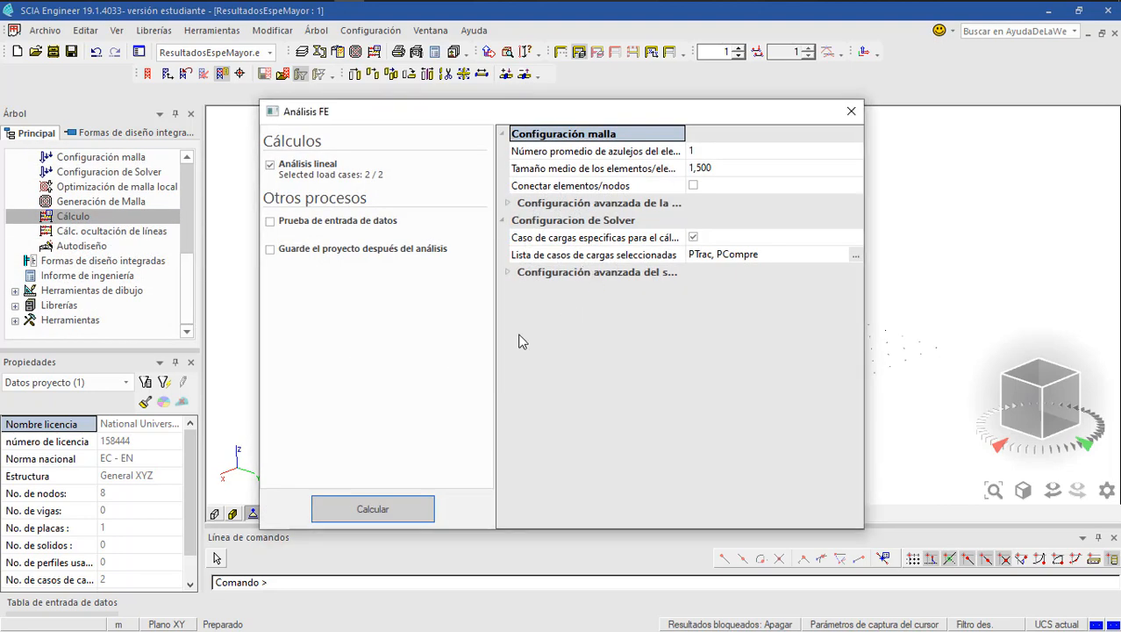
click(372, 509)
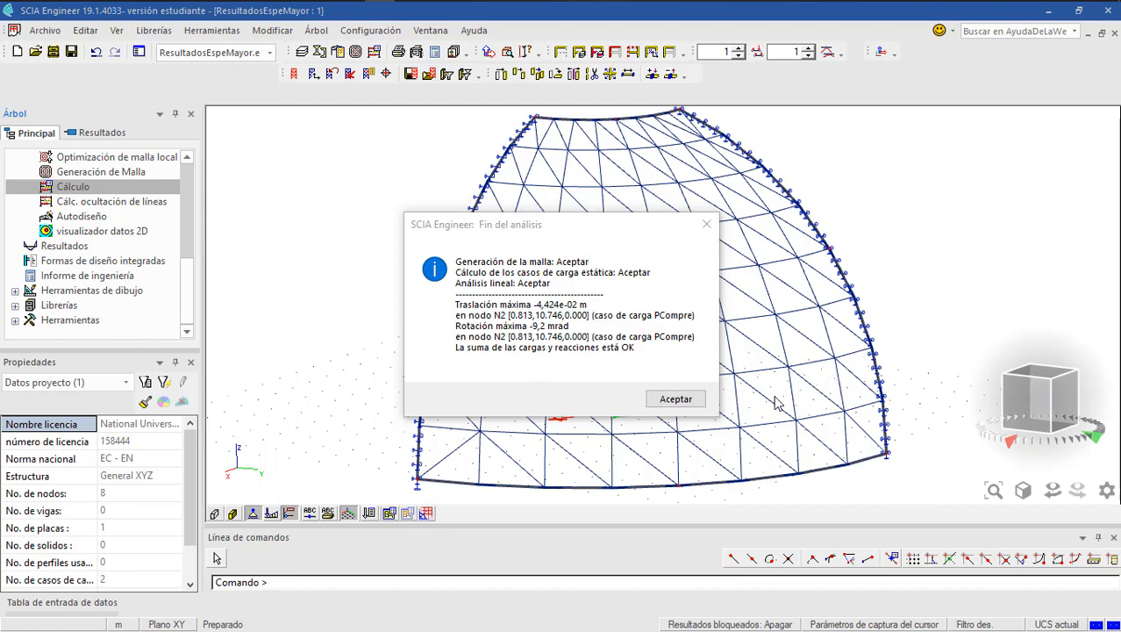
click(675, 399)
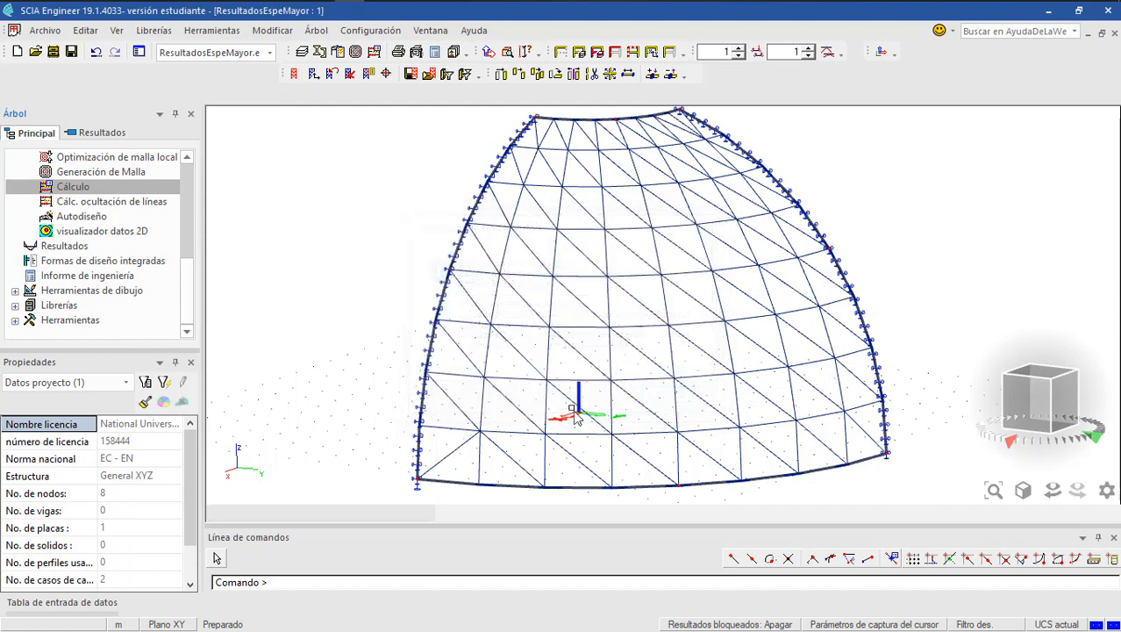
- Open the support reactions results and review their load type options, with combination PTyPC as the result case
click(59, 246)
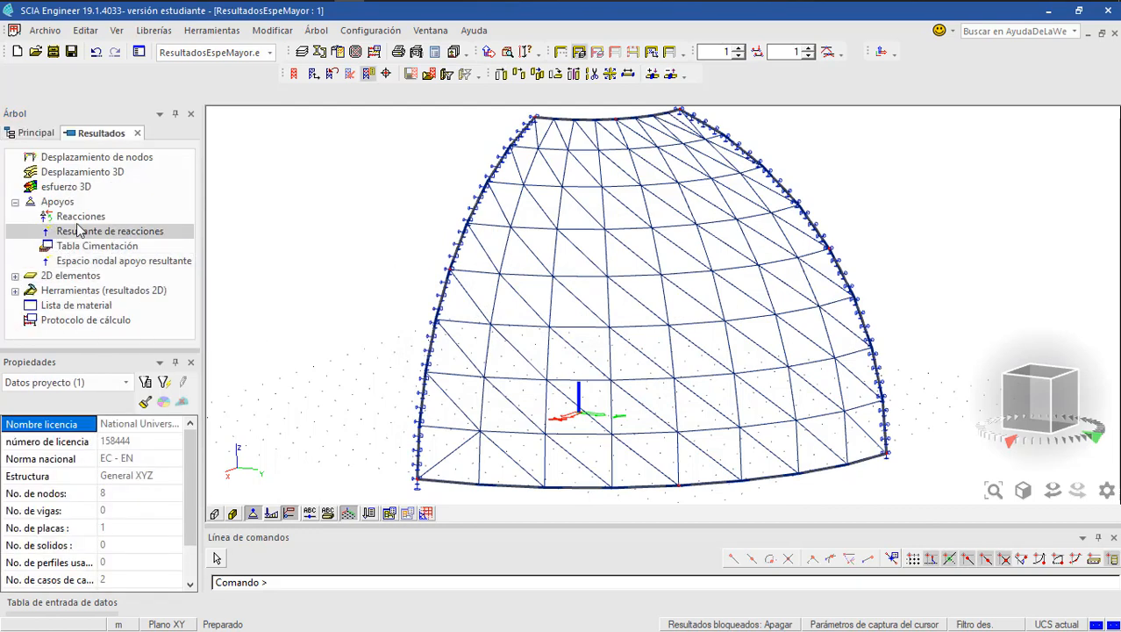
click(52, 202)
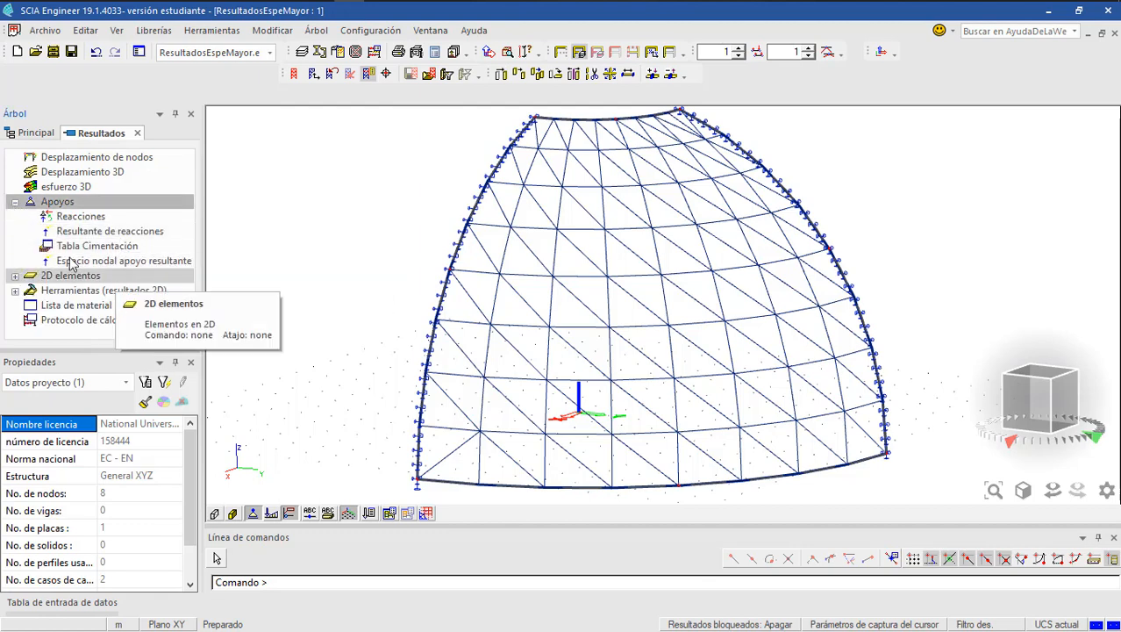
click(54, 216)
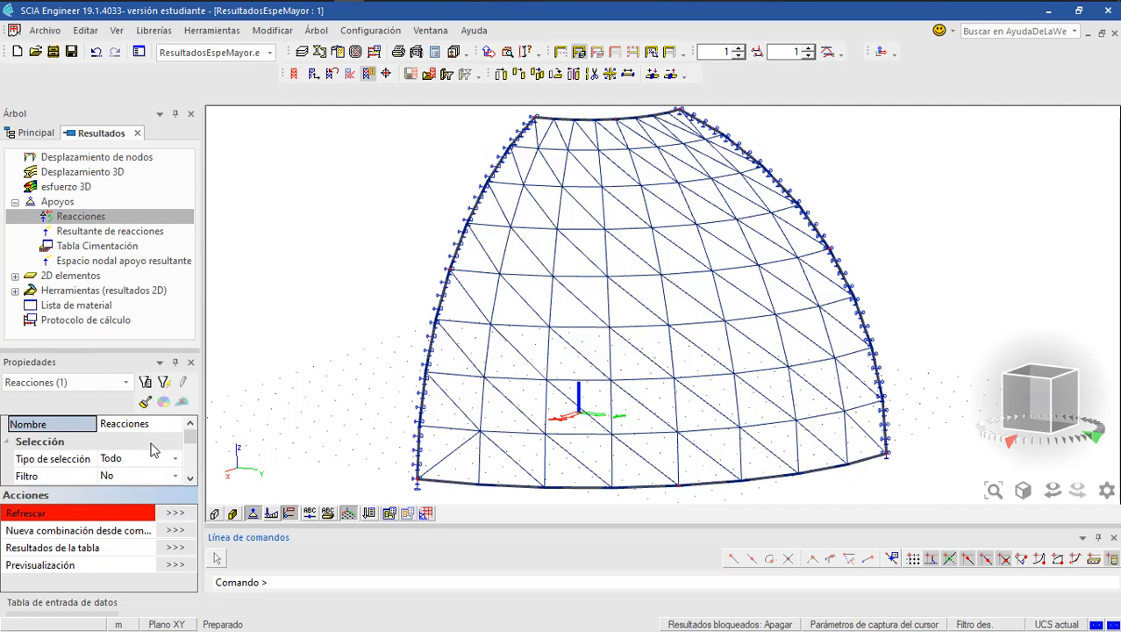
scroll(153, 452, down, 3)
scroll(155, 449, up, 1)
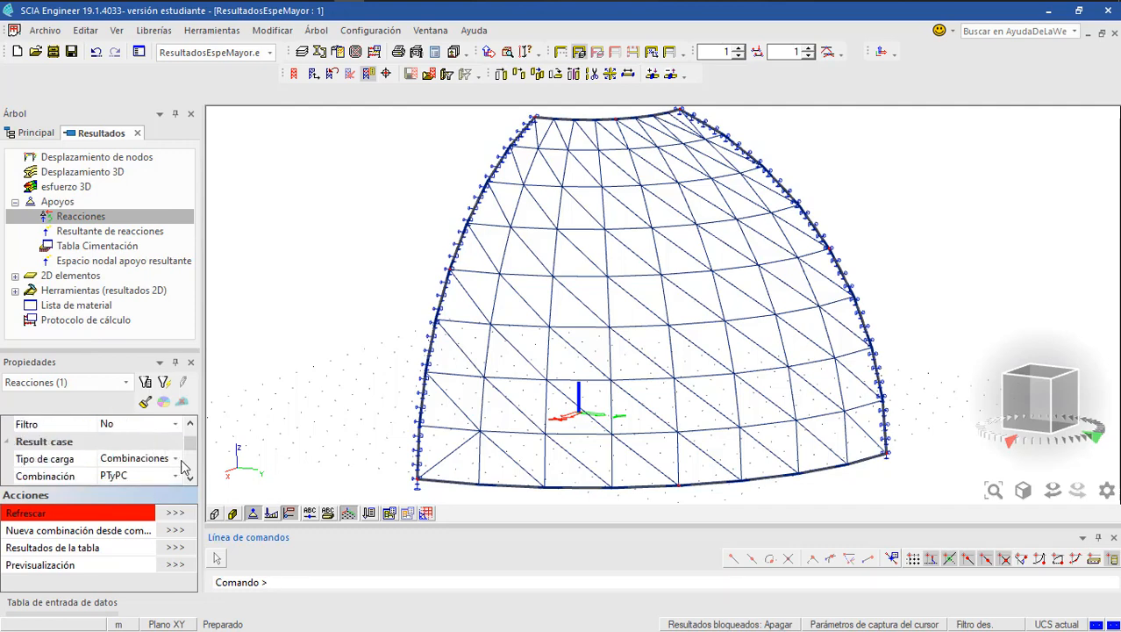
click(190, 478)
click(178, 447)
click(178, 447)
click(177, 459)
click(177, 459)
click(178, 459)
scroll(174, 463, down, 1)
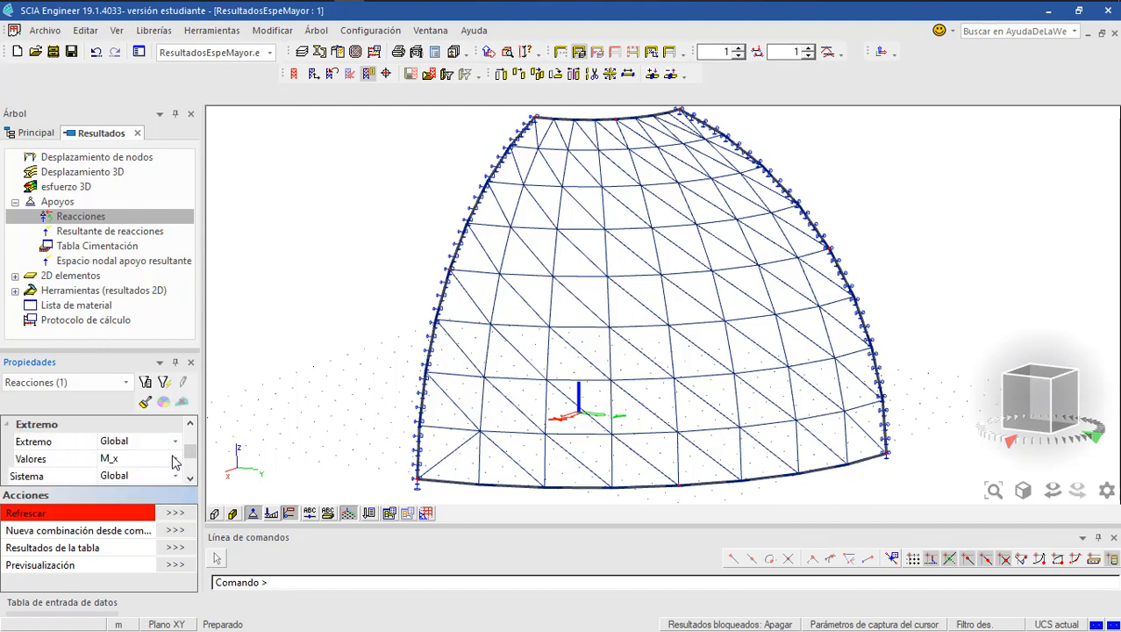
- Set the displayed reaction component to R_x and refresh the reactions diagram
click(174, 460)
click(173, 460)
click(157, 475)
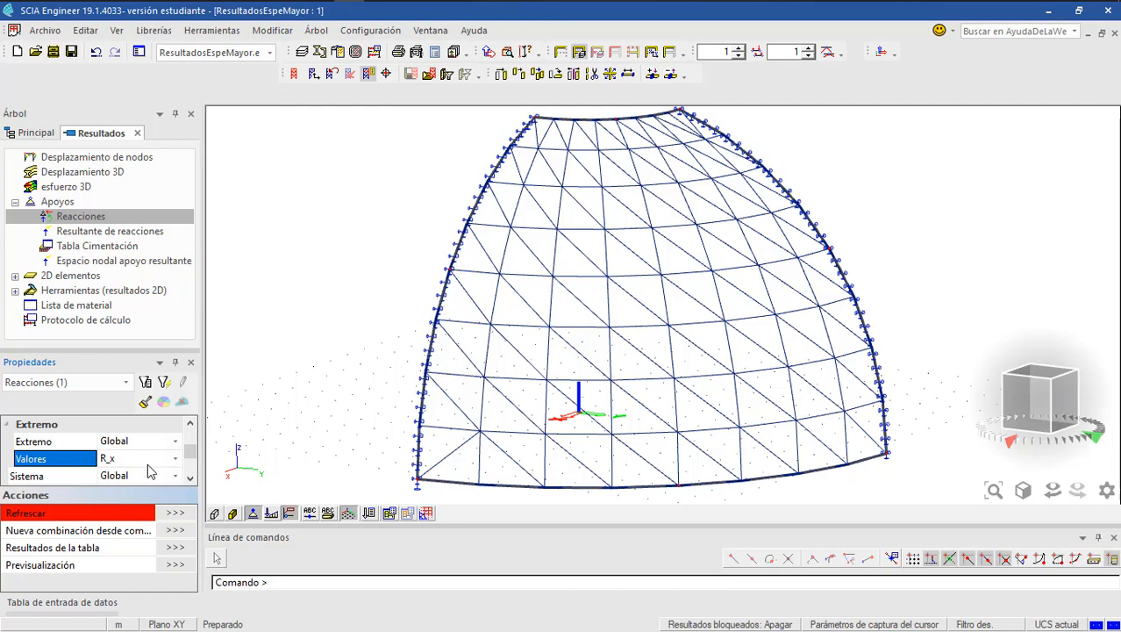
click(175, 513)
- Examine the R_x reaction diagram along the shell's supported side edge from a side view, from its base to its top
drag(1041, 414, 938, 404)
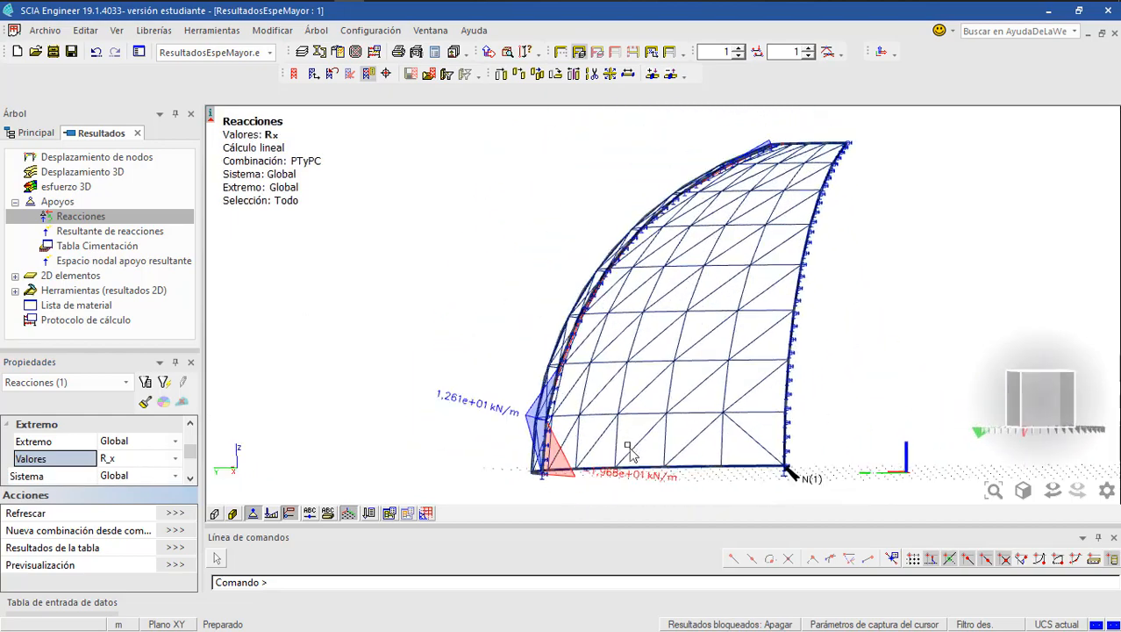
scroll(543, 471, up, 3)
scroll(359, 469, down, 3)
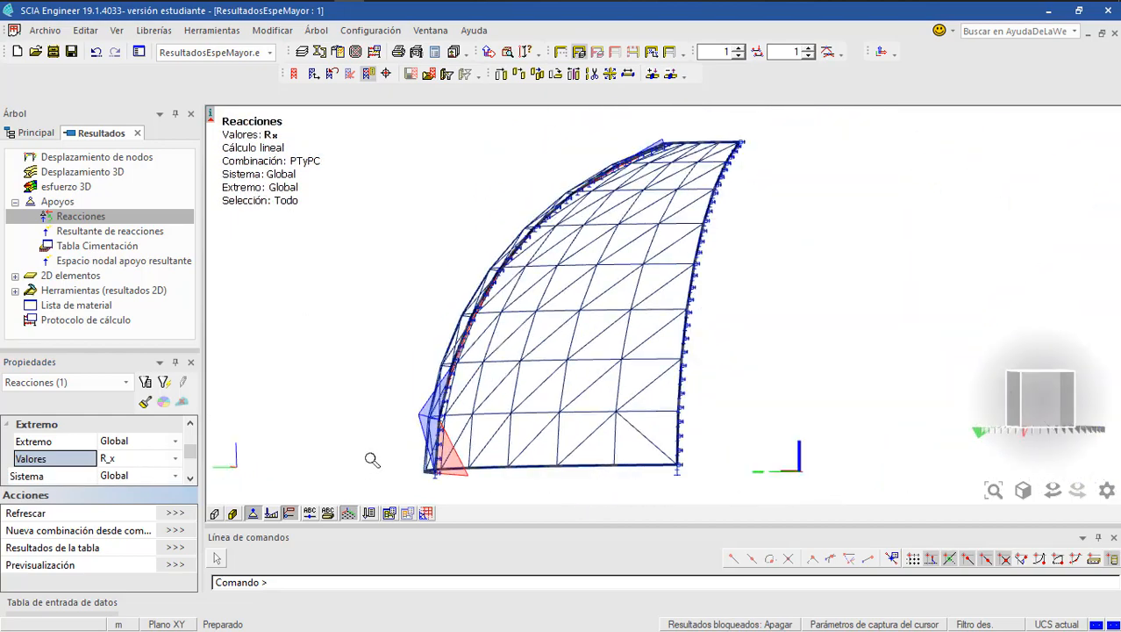
scroll(447, 338, up, 3)
scroll(448, 337, down, 1)
scroll(447, 338, up, 3)
scroll(443, 343, down, 2)
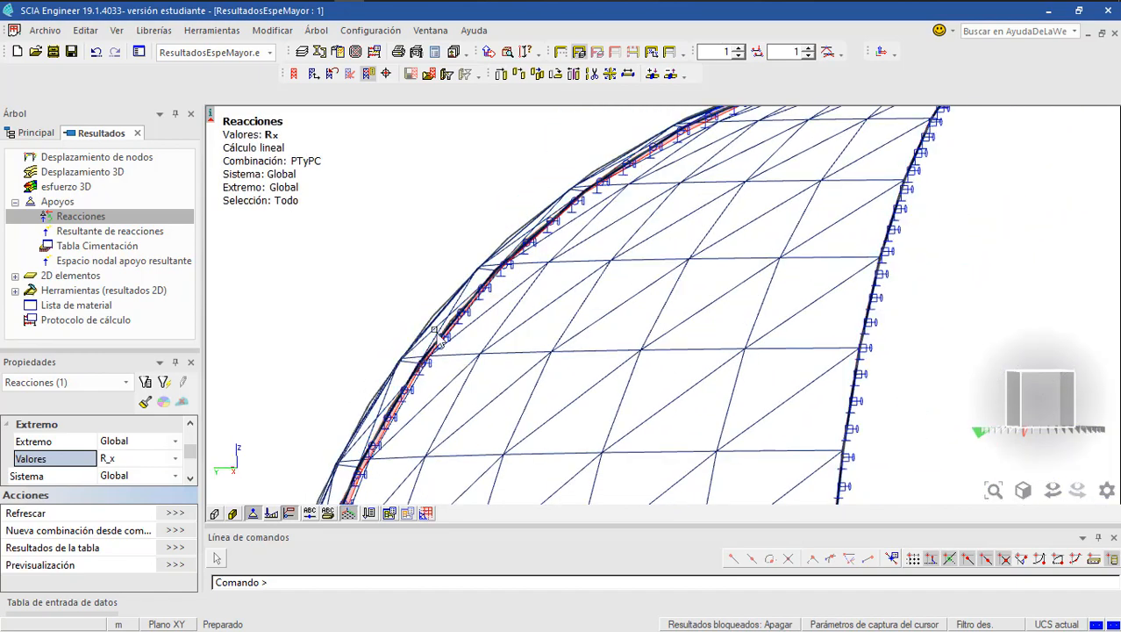
scroll(486, 274, up, 2)
scroll(386, 425, down, 4)
scroll(466, 341, up, 3)
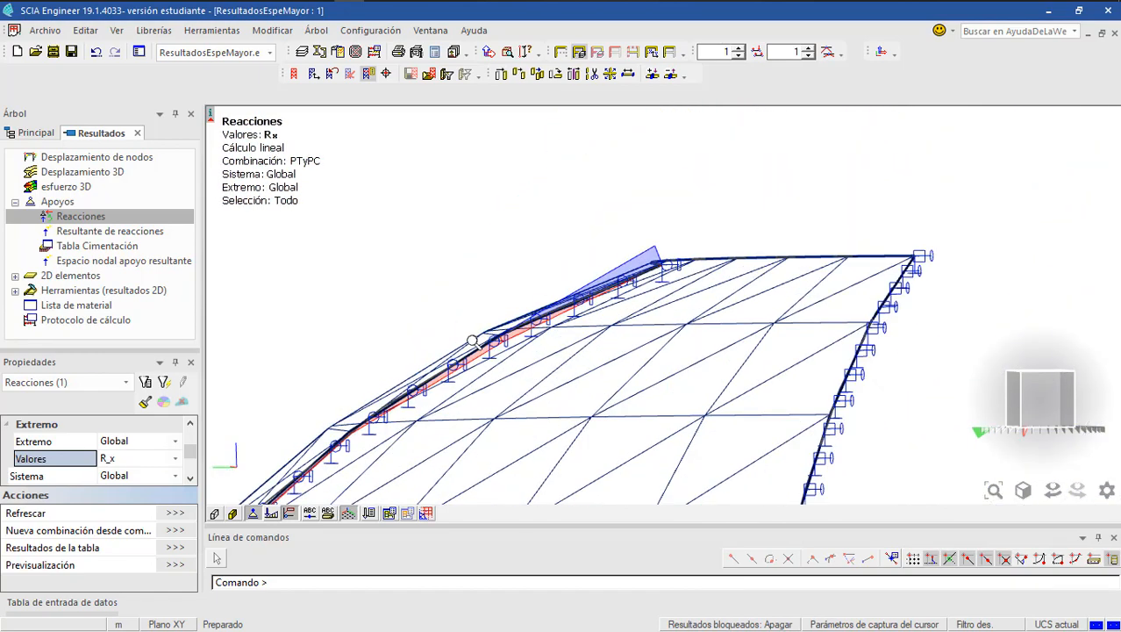
- Display the R_y component in the support reactions diagram and inspect it near the base of the supported side edge
scroll(846, 232, down, 2)
scroll(784, 213, down, 2)
click(151, 461)
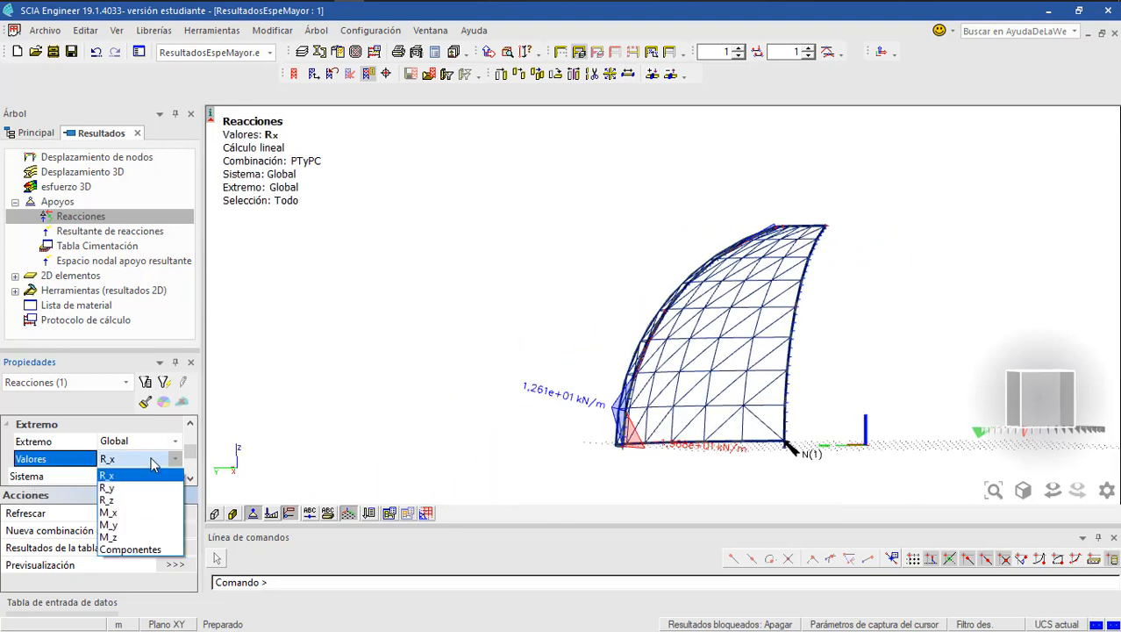
click(139, 489)
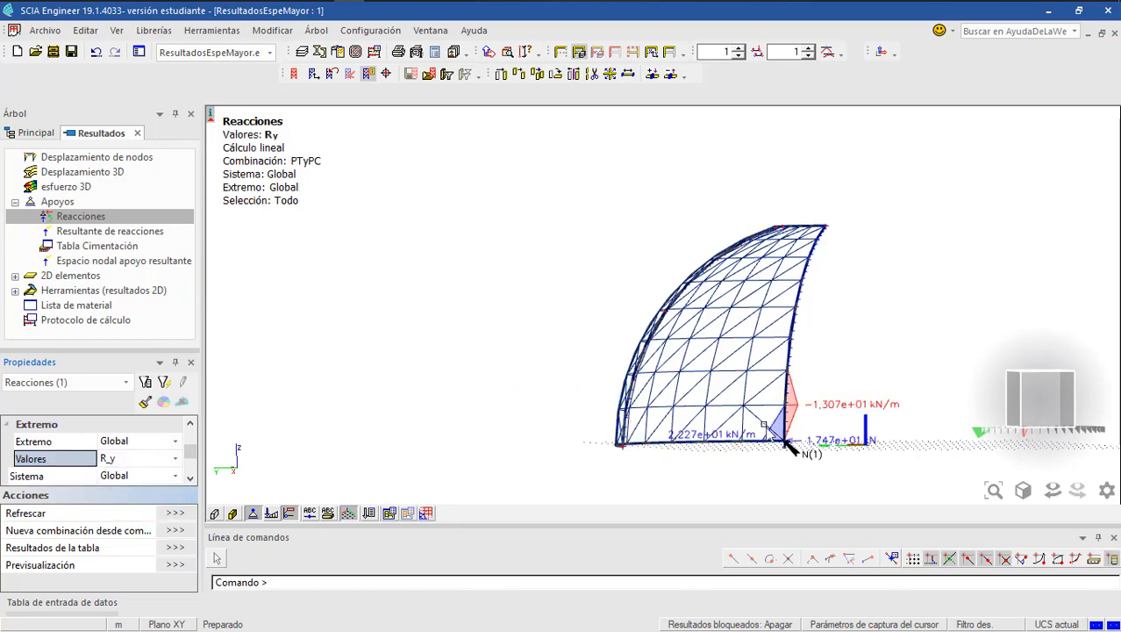
scroll(782, 425, up, 3)
scroll(738, 405, down, 2)
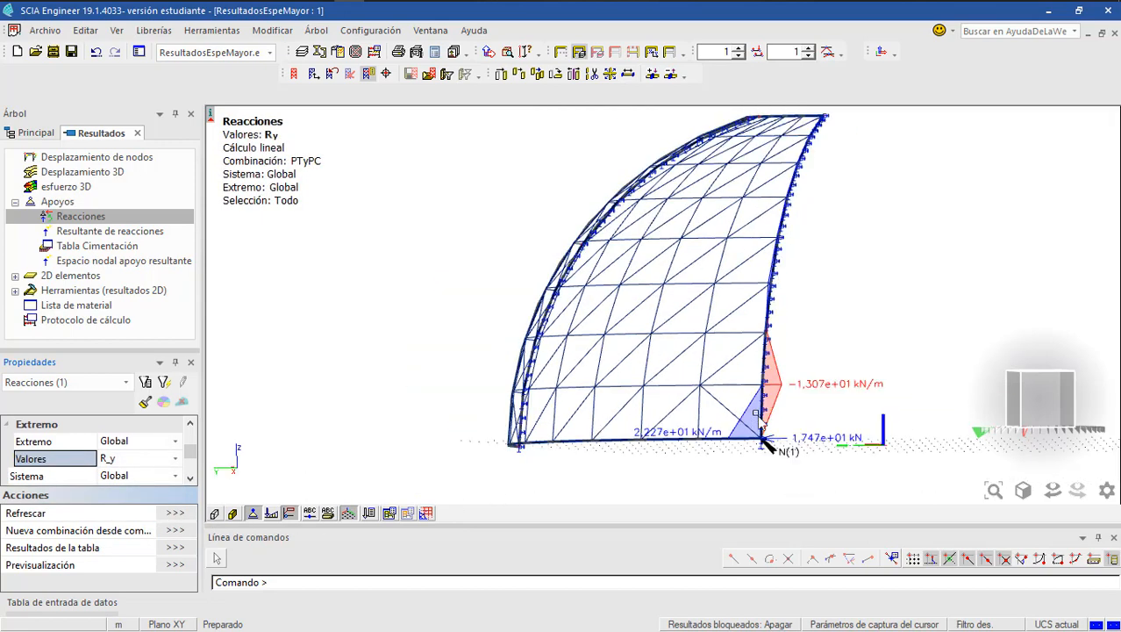
drag(1014, 409, 863, 429)
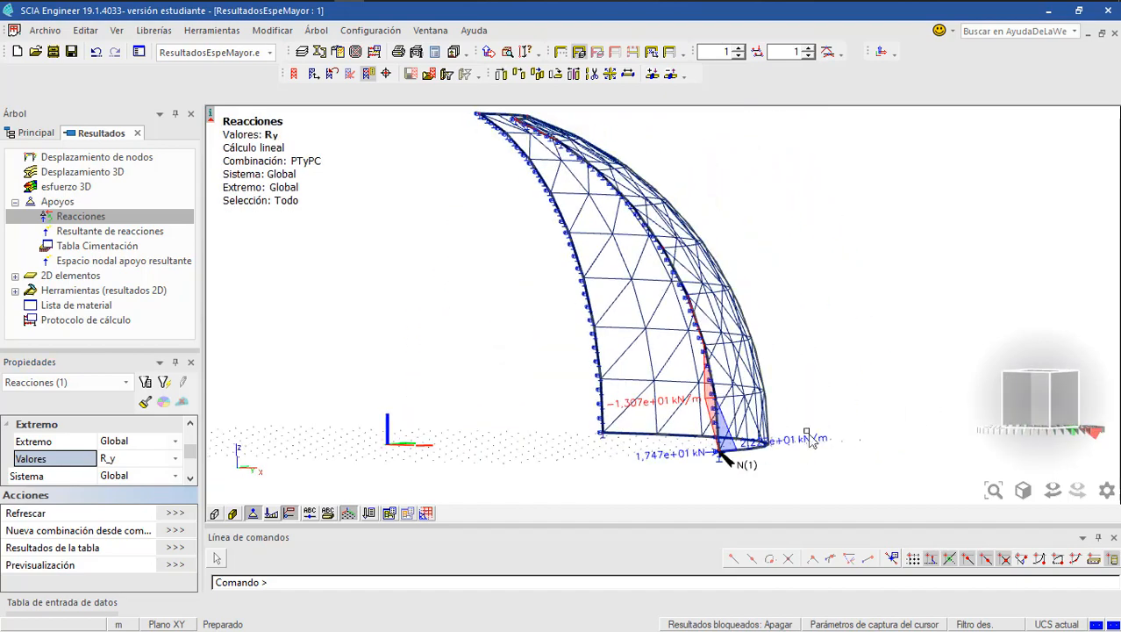
scroll(703, 419, up, 3)
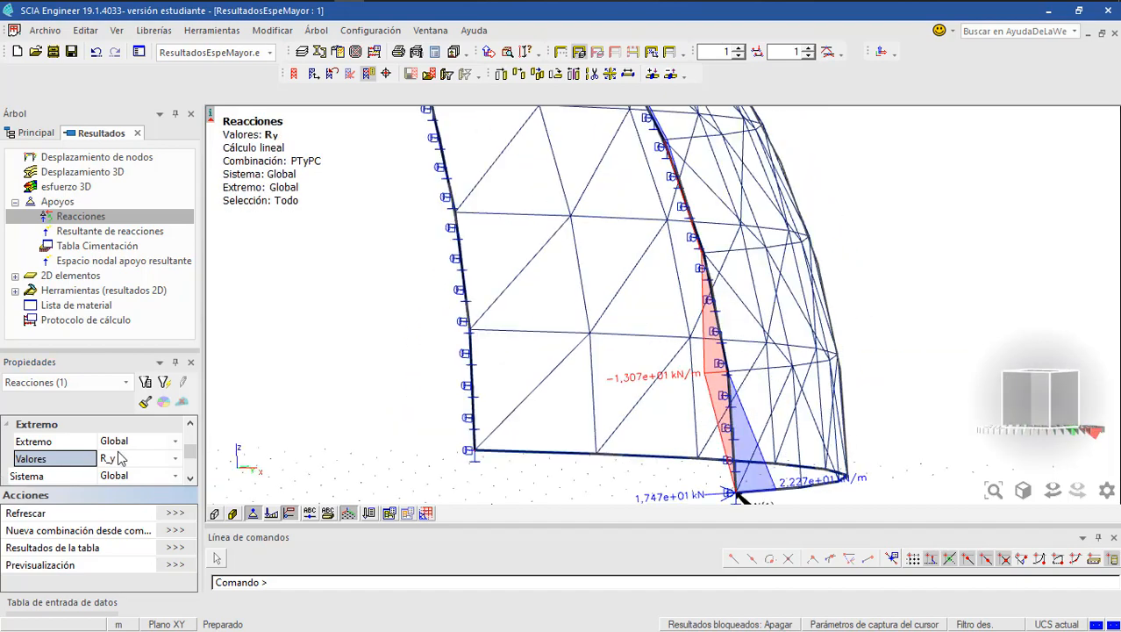
click(172, 441)
click(162, 452)
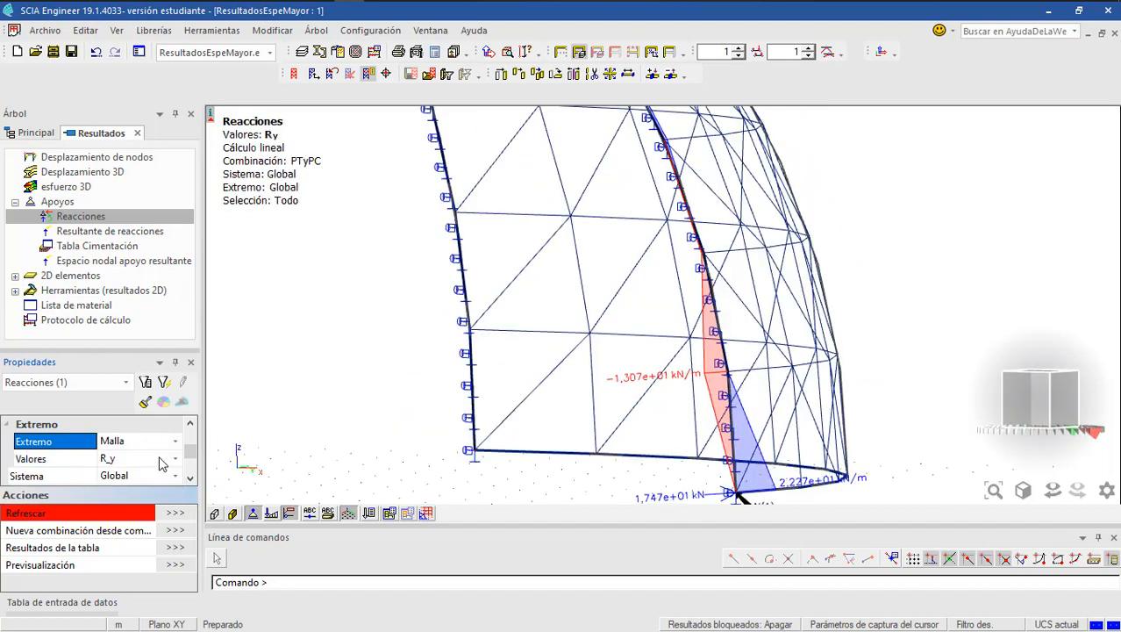
click(163, 444)
click(122, 479)
- Set the displayed reaction component to M_x, refresh the diagram and view it over the whole shell
click(146, 461)
click(163, 506)
click(171, 514)
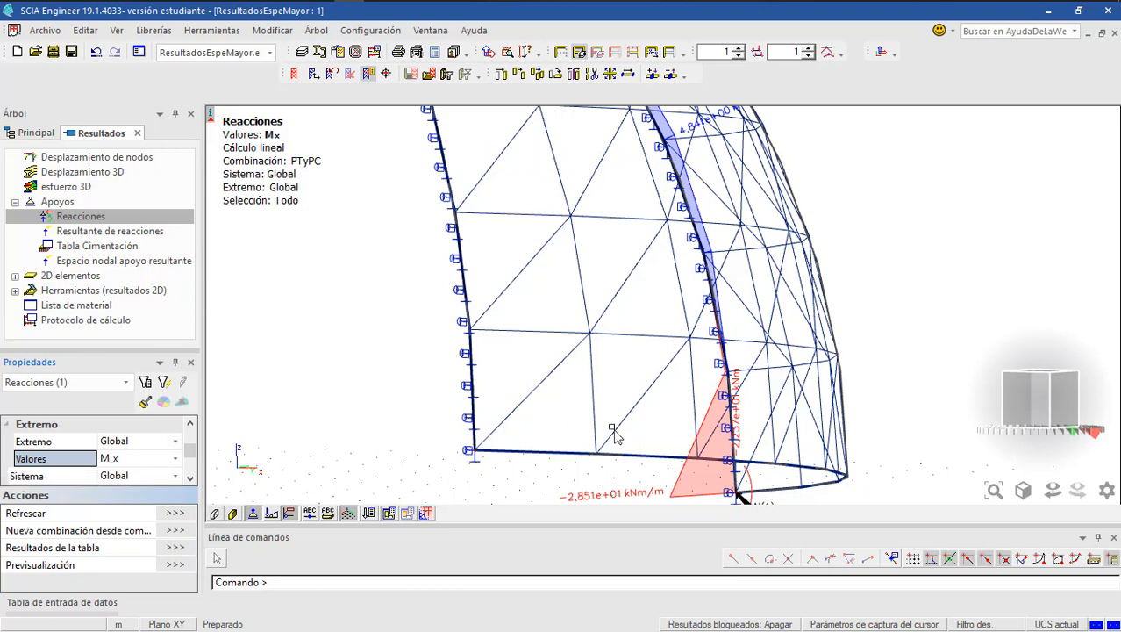
scroll(616, 432, down, 3)
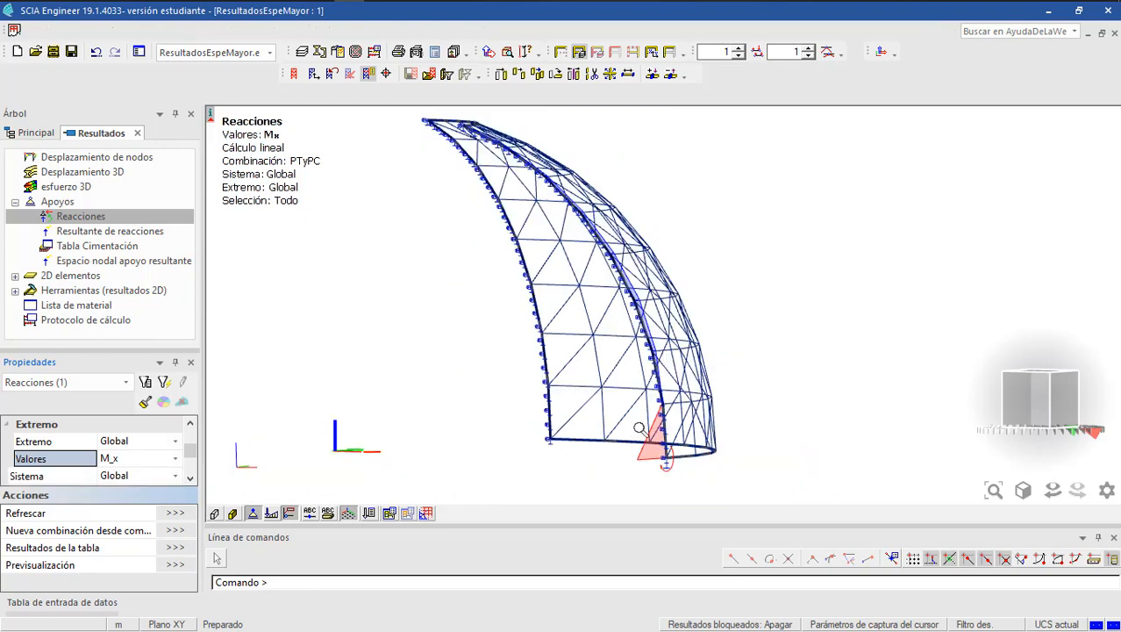
- Set the displayed reaction component to M_y and refresh the reactions diagram
click(148, 458)
click(125, 524)
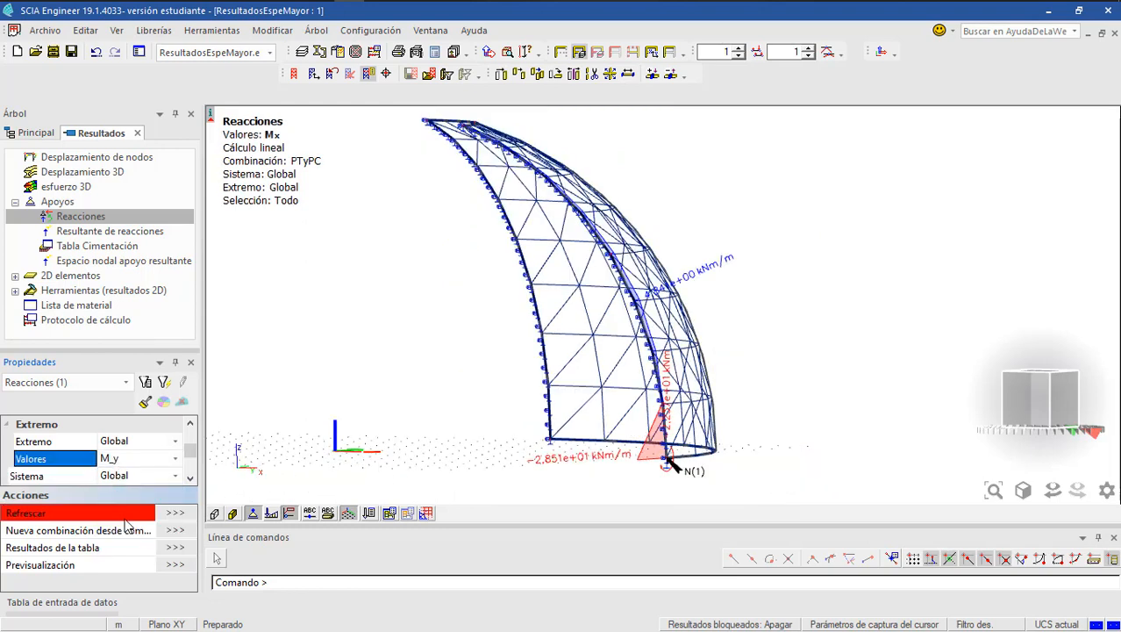
click(176, 514)
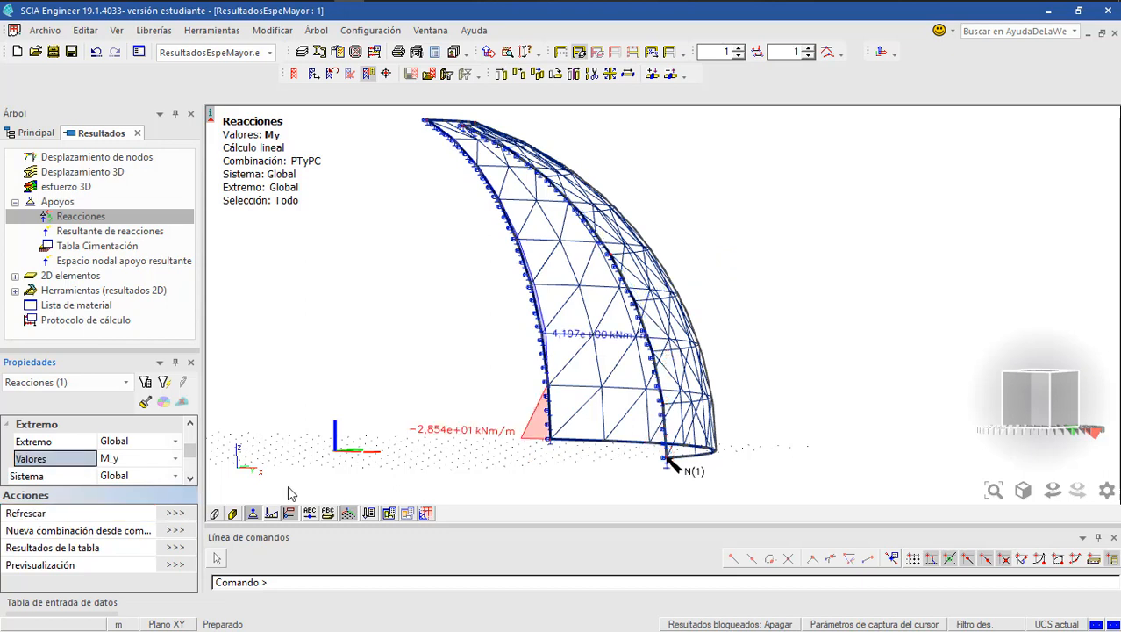
scroll(465, 445, down, 2)
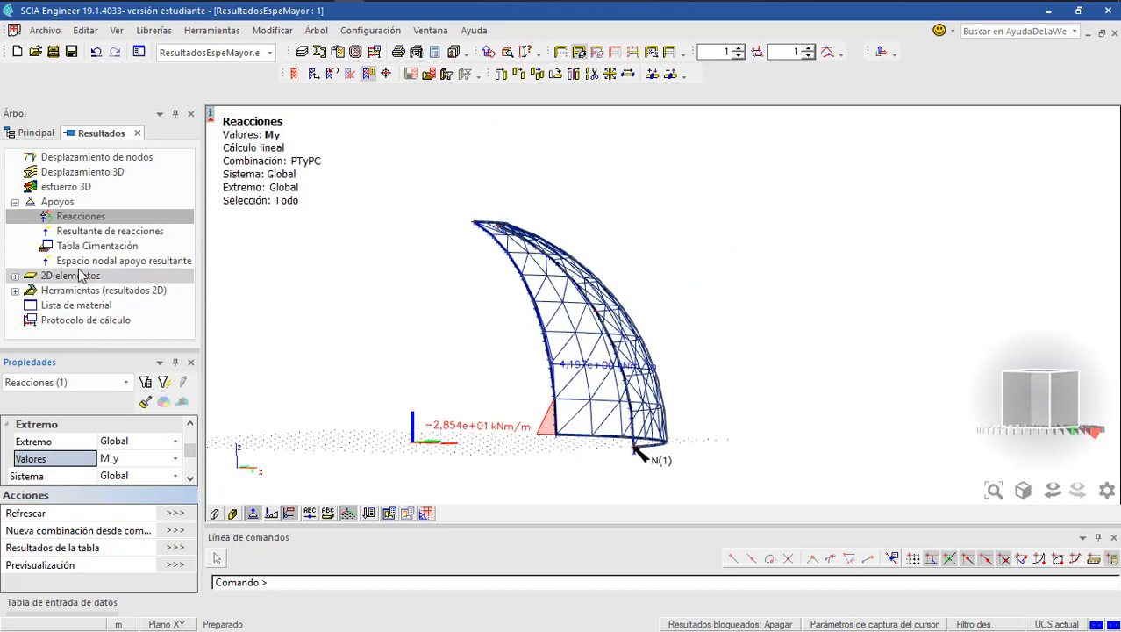
- Open the resultant of reactions results, set the component to R_x, refresh, and view the resultant from another side of the shell
click(105, 231)
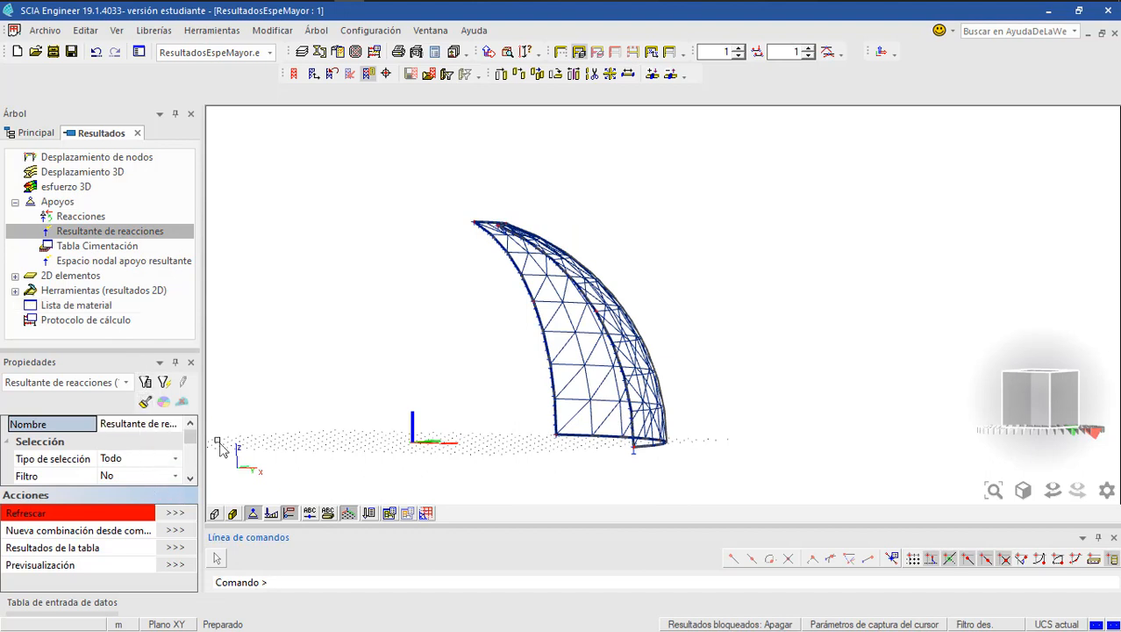
scroll(190, 481, down, 5)
scroll(189, 481, down, 1)
click(162, 426)
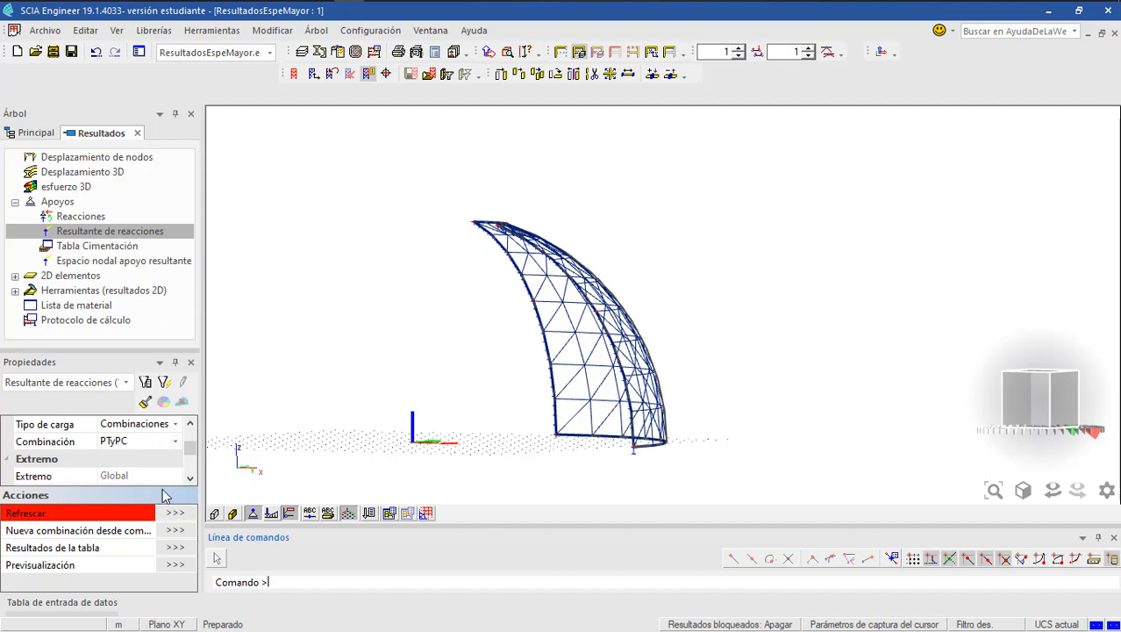
scroll(179, 478, down, 1)
click(161, 443)
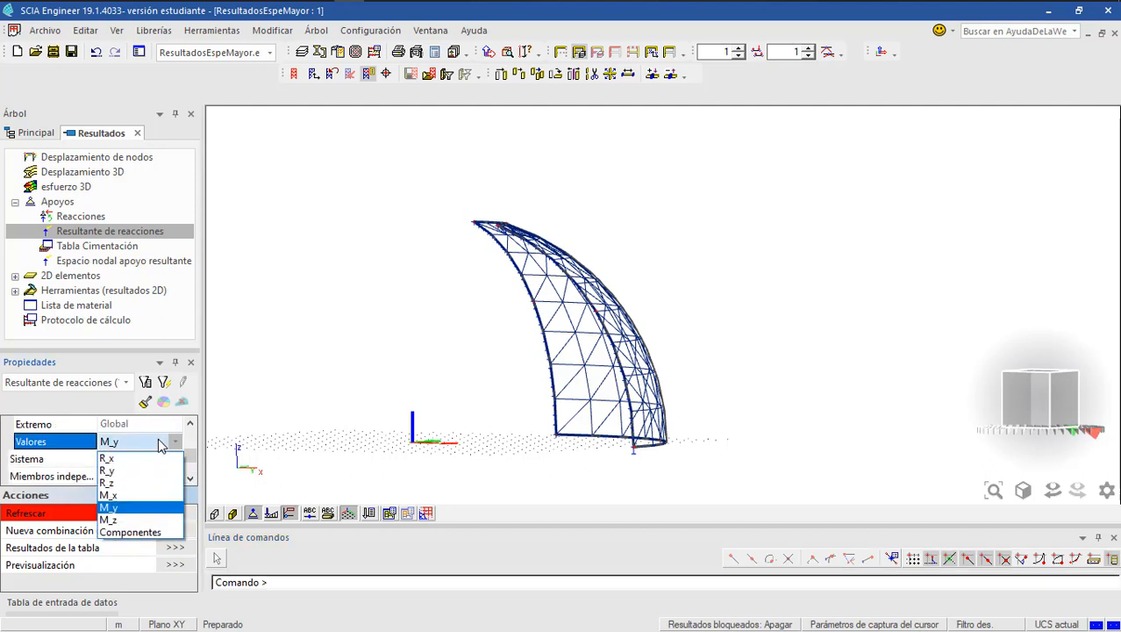
click(132, 459)
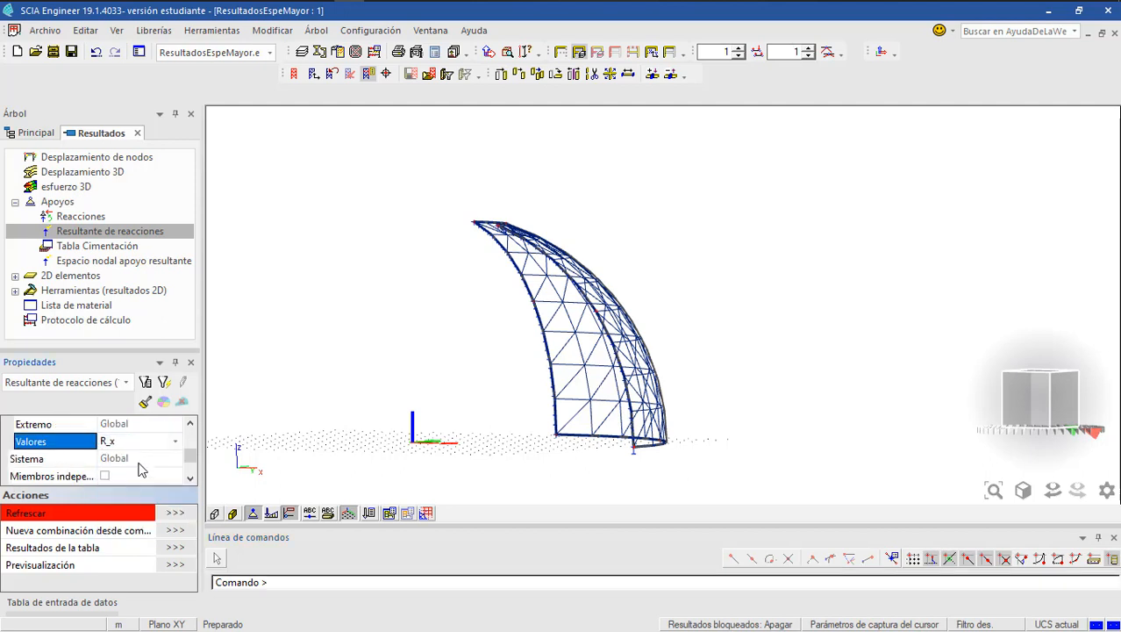
click(173, 513)
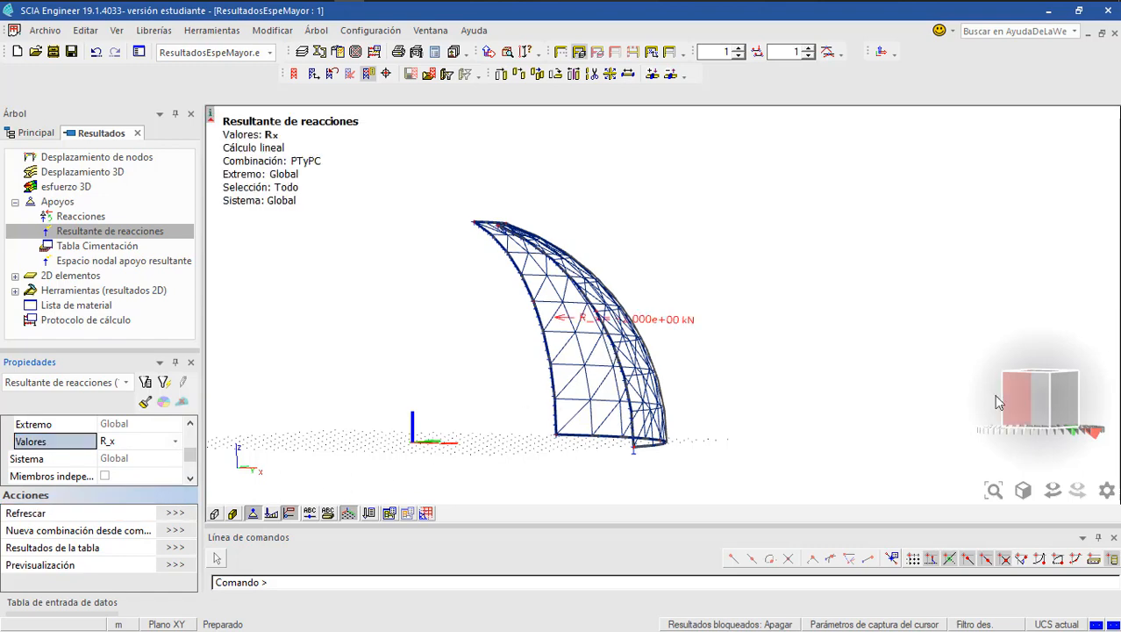
click(1027, 401)
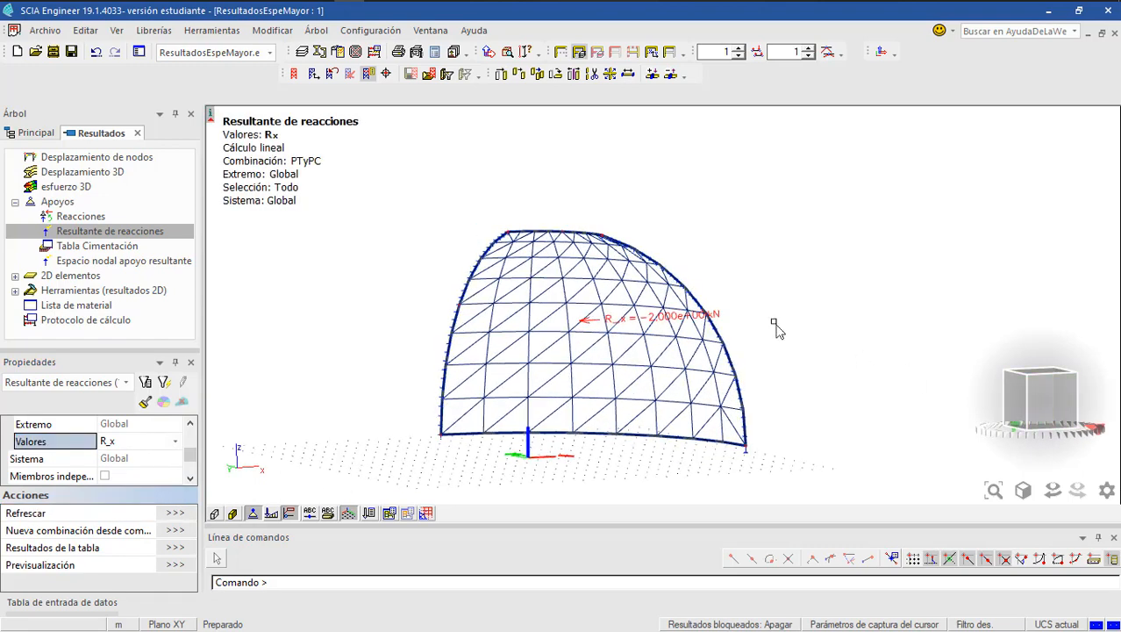
- Set the resultant of reactions component to R_y and refresh the display
click(140, 441)
click(123, 466)
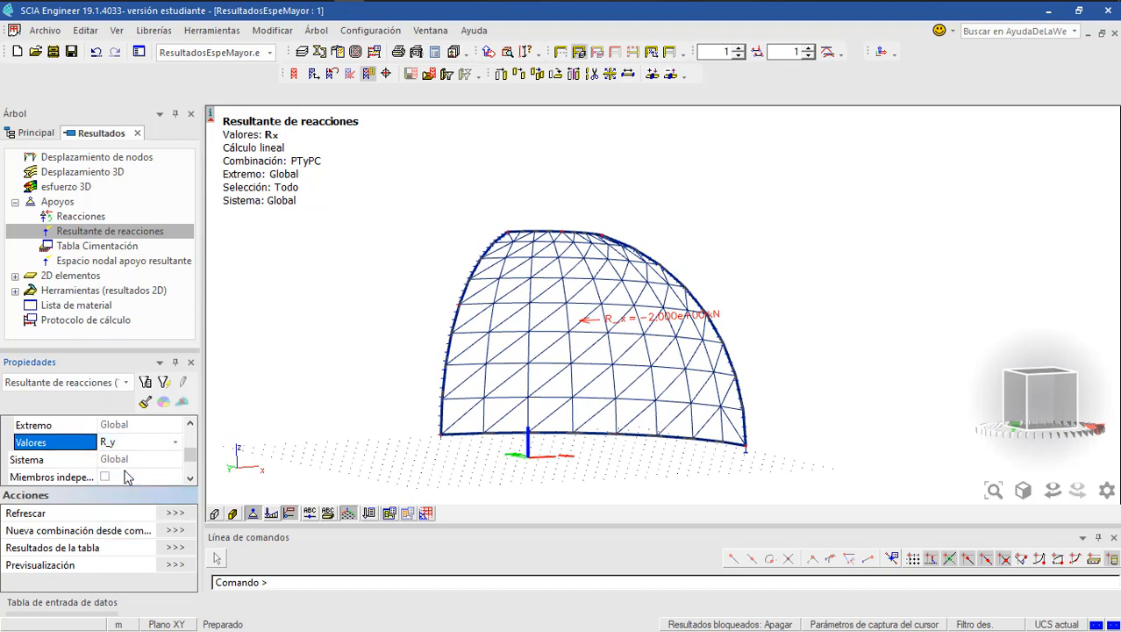
click(183, 516)
- Display the resultant reaction moment M_x, followed by M_y, refreshing the results after each change
click(177, 442)
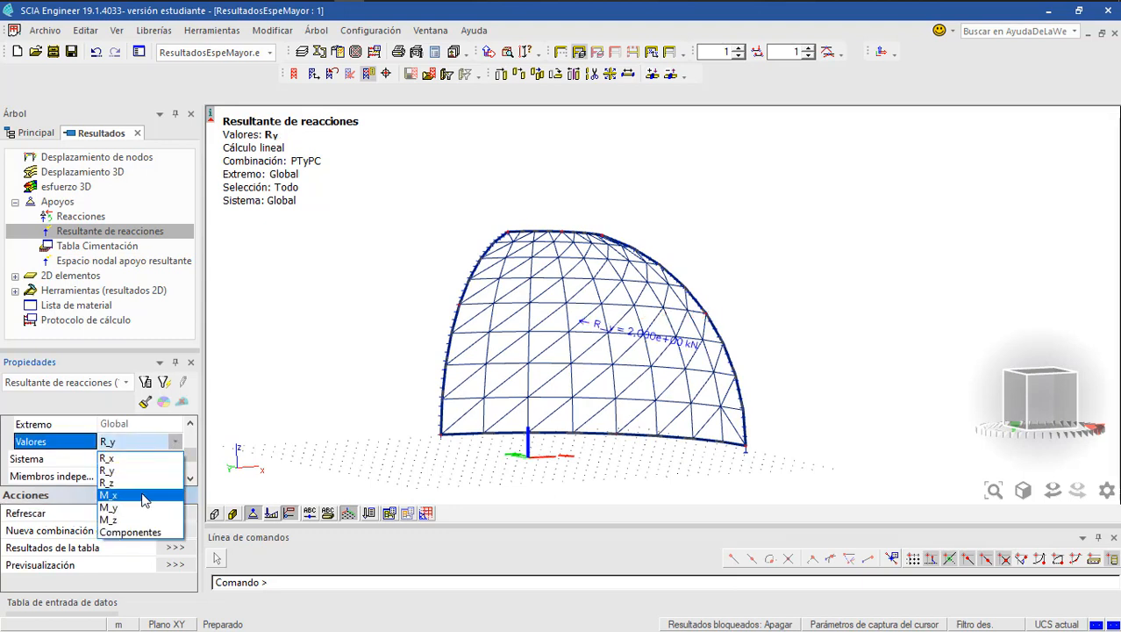
click(144, 498)
click(178, 515)
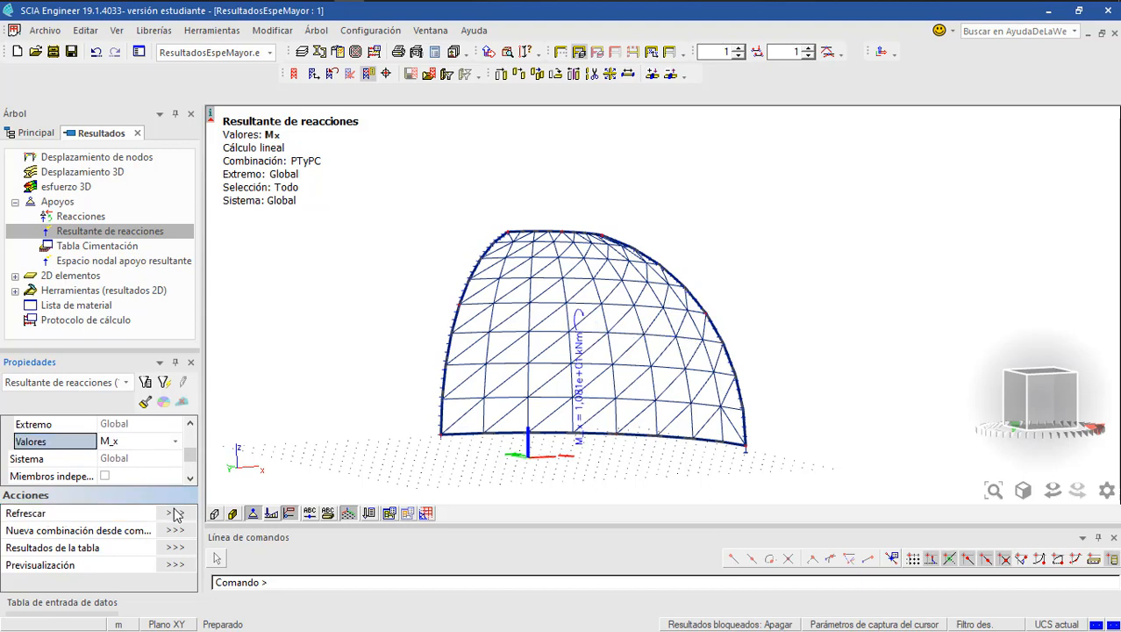
click(174, 443)
click(126, 509)
click(178, 515)
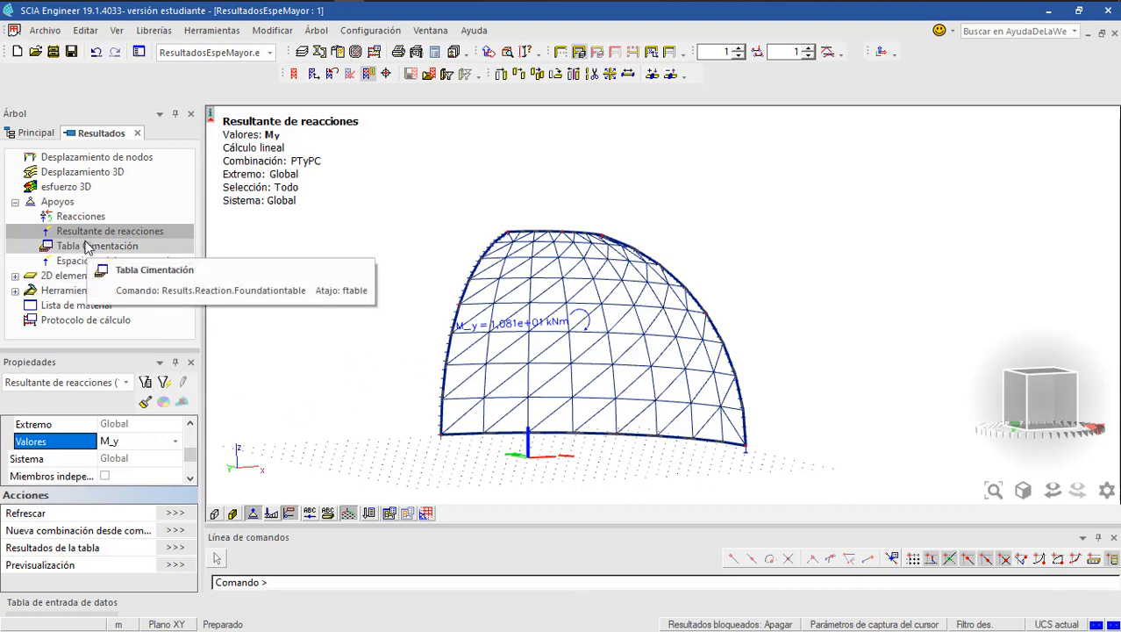
- Open the 3D stress results and review their result case settings, with combination PTyPC
click(53, 187)
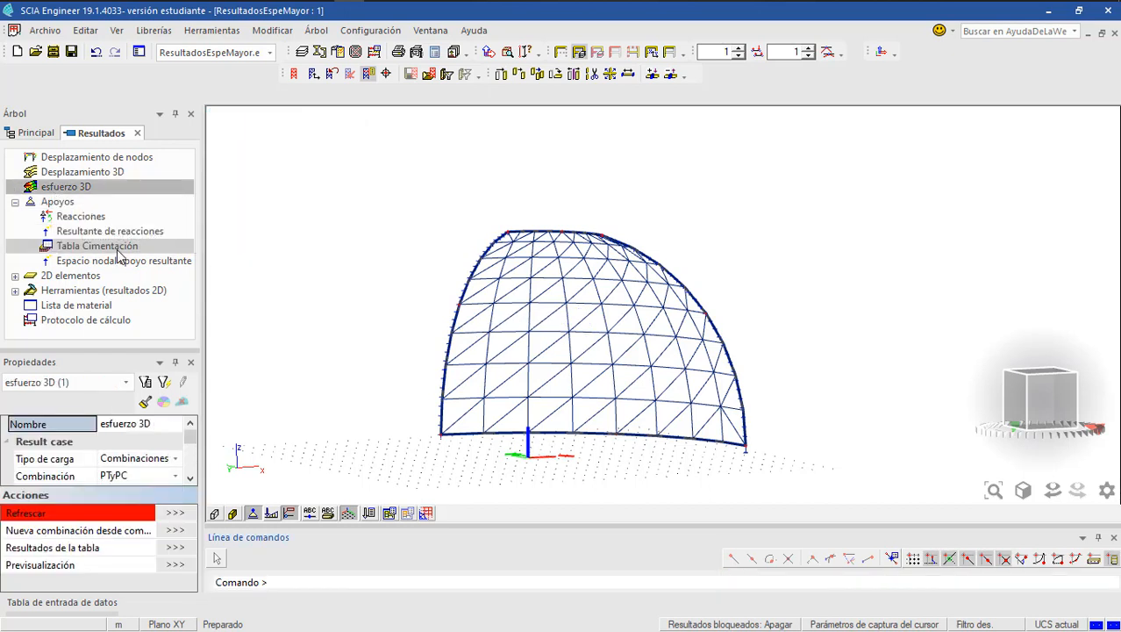
click(190, 478)
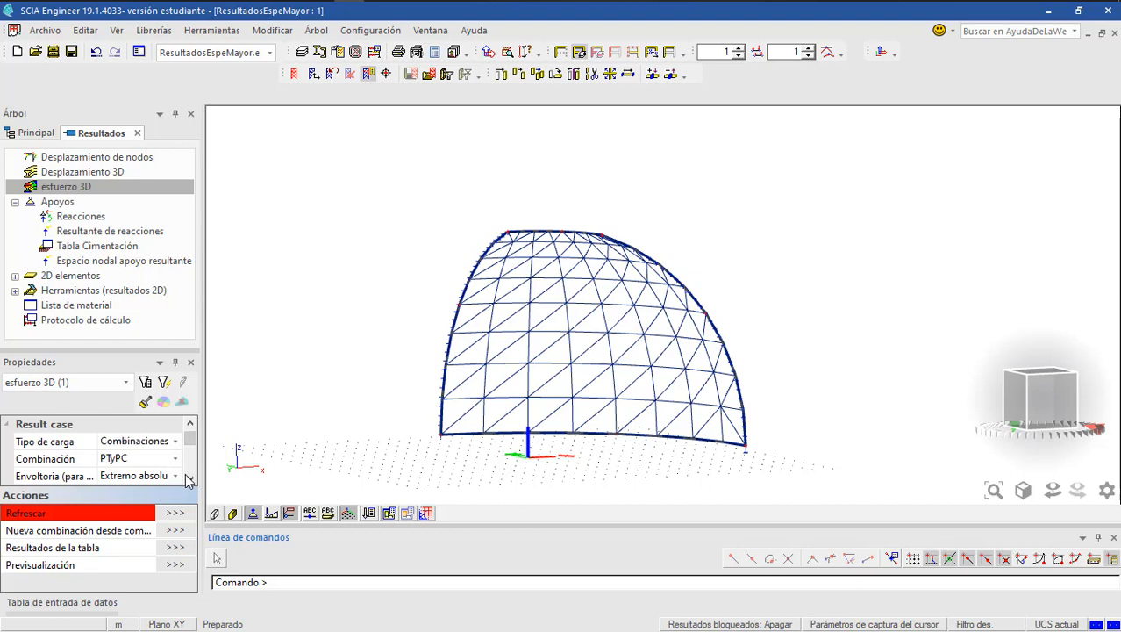
click(189, 477)
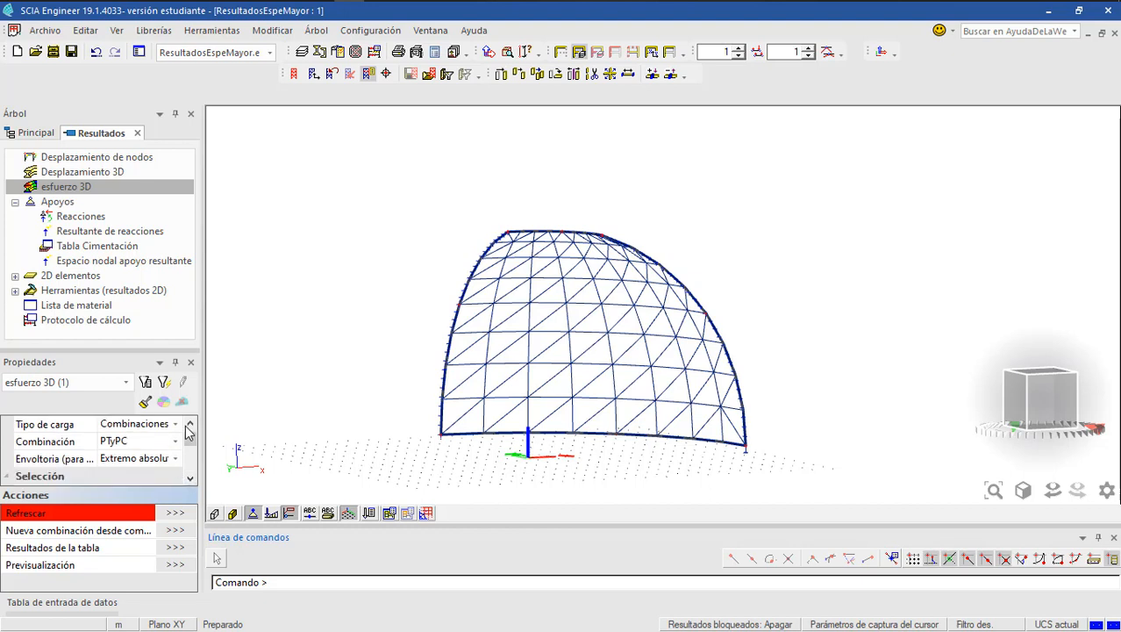
scroll(169, 452, up, 1)
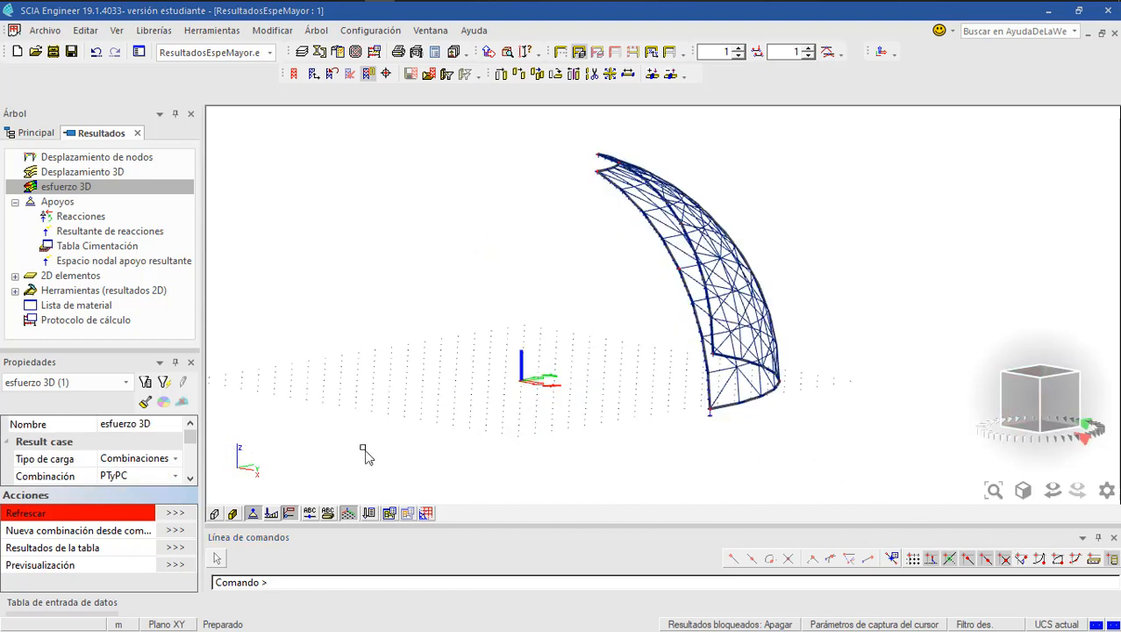
- Plot the principal stress σ_1 on the shell and examine its distribution from several sides
click(191, 477)
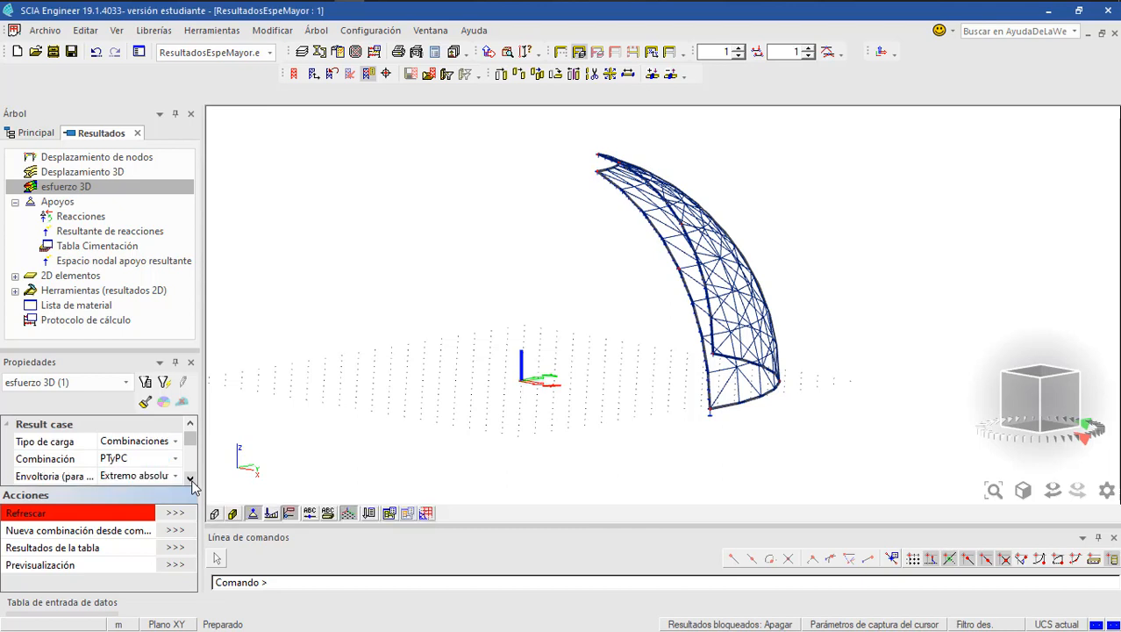
click(190, 476)
click(190, 476)
click(190, 477)
click(190, 476)
click(190, 477)
click(190, 477)
click(190, 477)
click(191, 477)
click(191, 477)
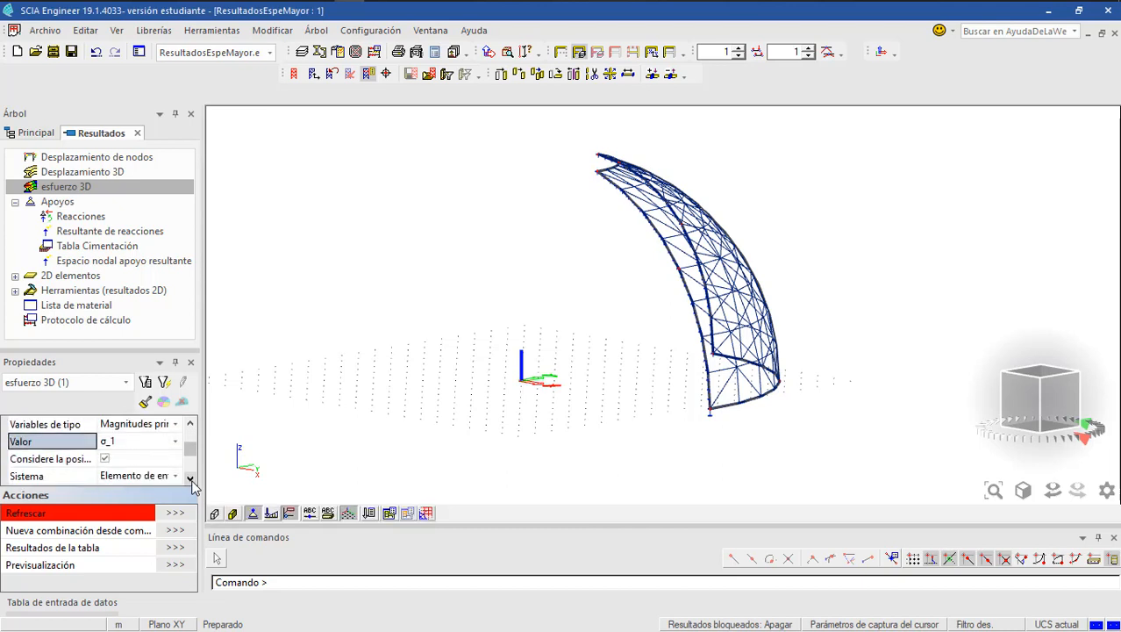
click(182, 514)
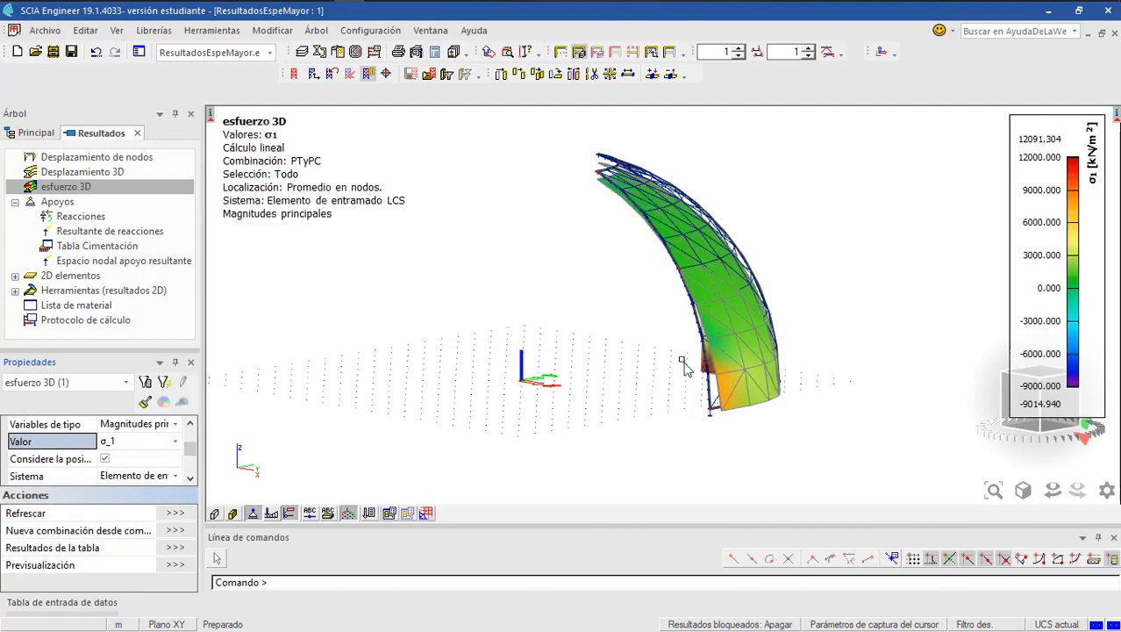
drag(1028, 396, 876, 413)
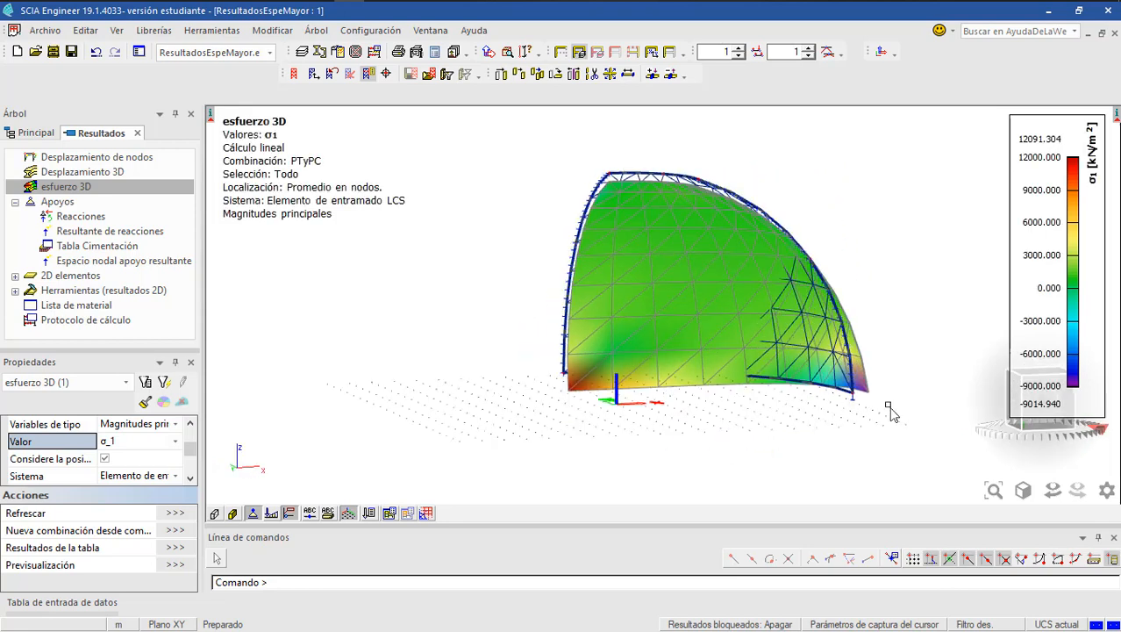
drag(1018, 395, 961, 405)
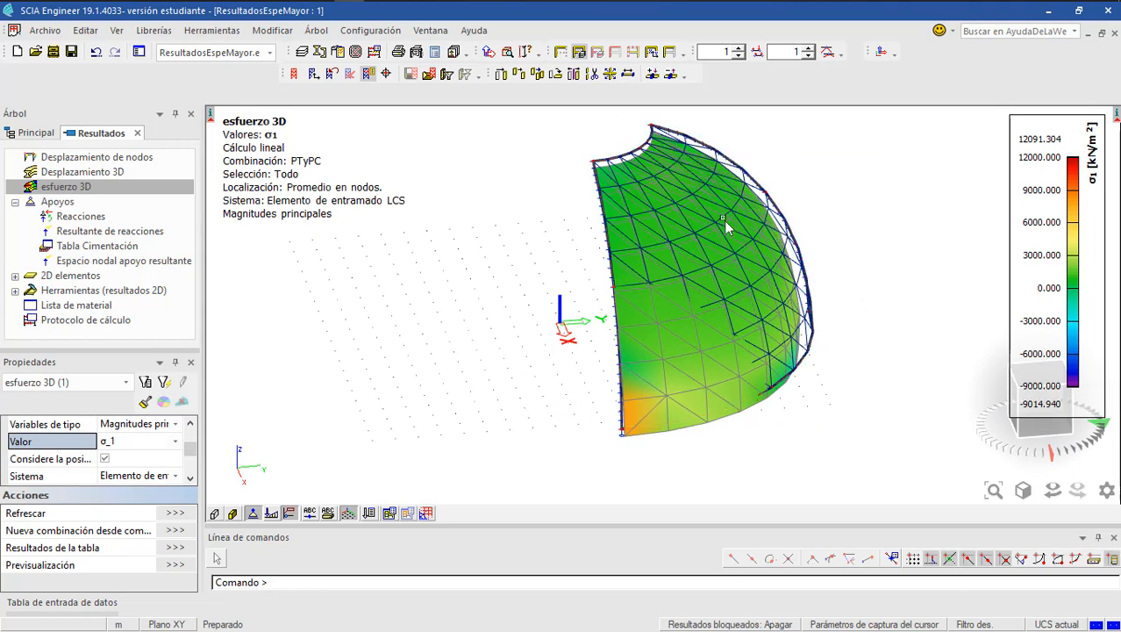
drag(1036, 414, 1110, 378)
- Set the 3D stress value to σ_E, refresh the plot and examine it from the outer face of the shell
click(175, 443)
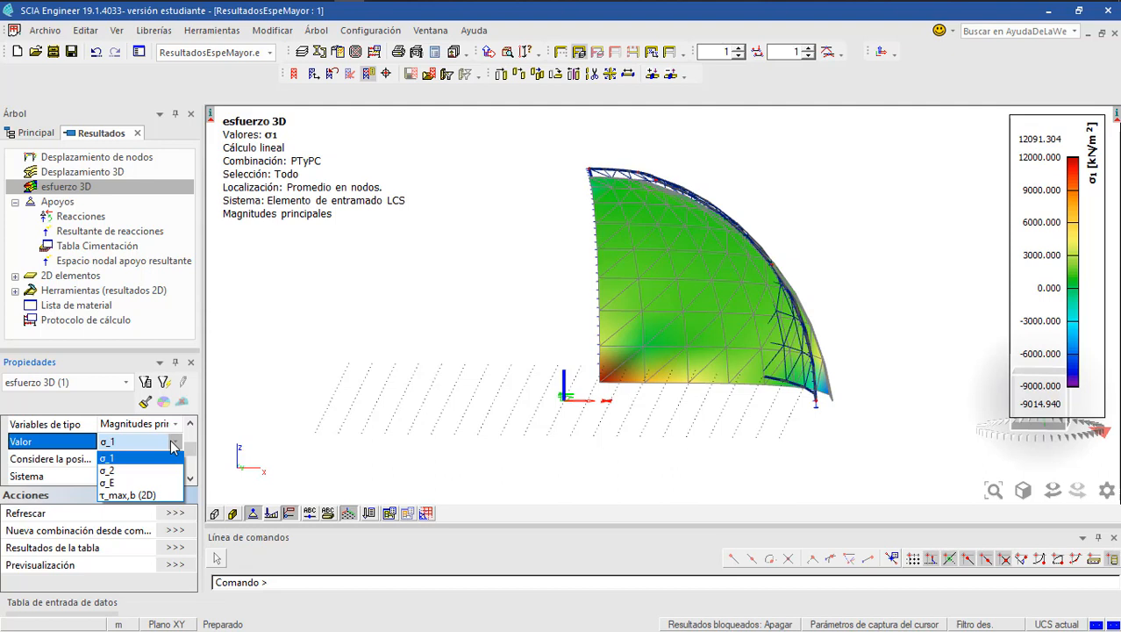
click(142, 484)
click(175, 512)
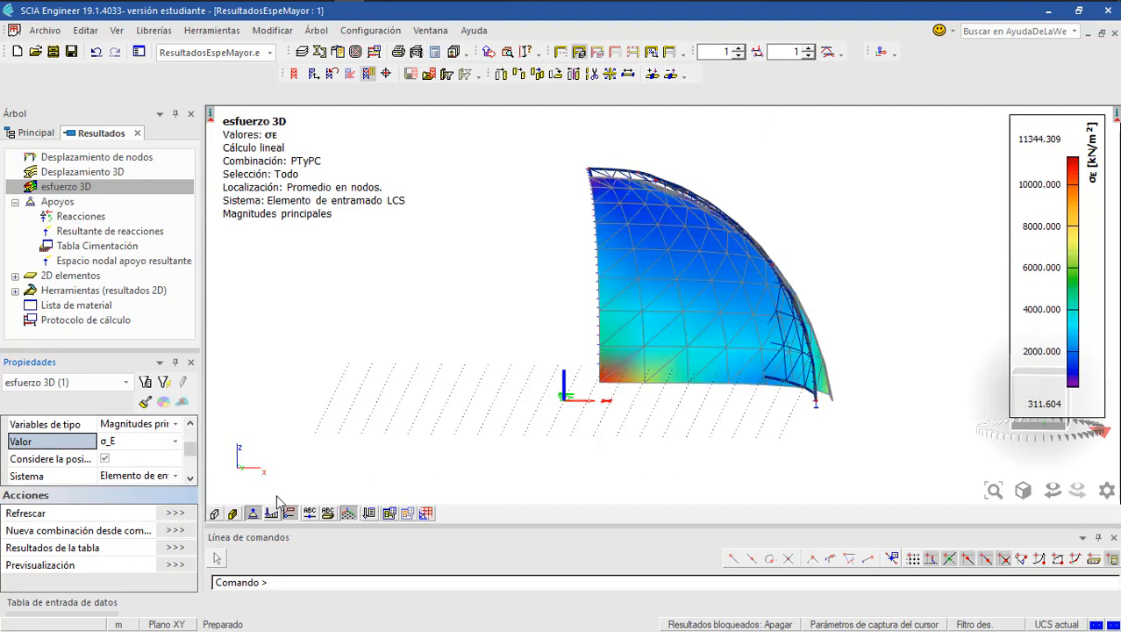
drag(1037, 405, 614, 430)
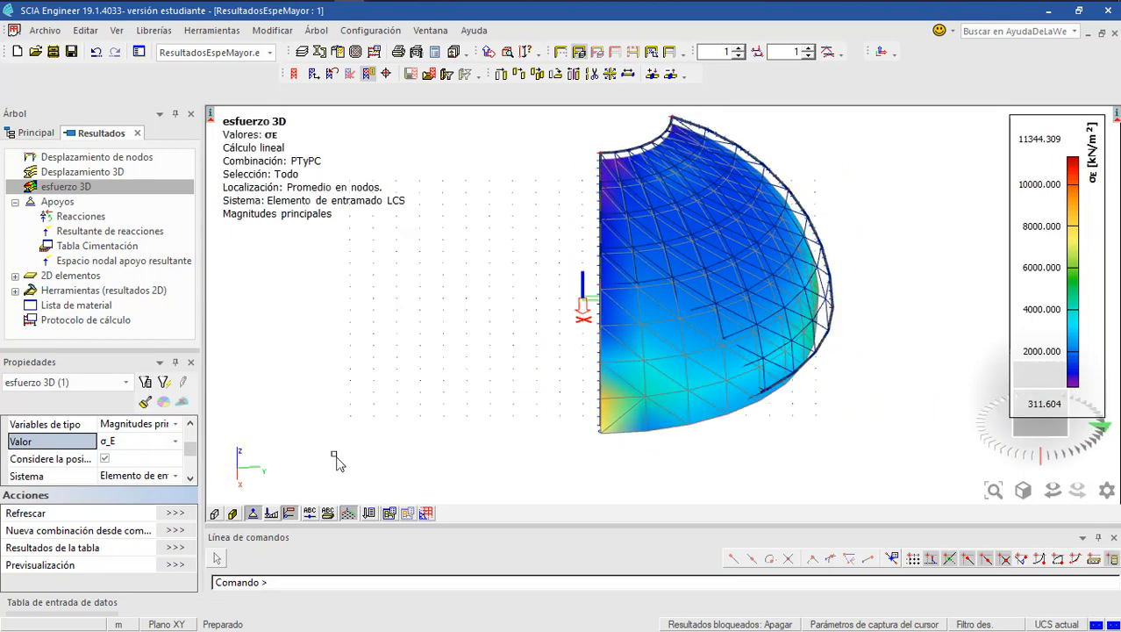
- Set the 3D stress plot to basic magnitudes with value τ_xy (2D), refresh it and examine the shear stress distribution on the shell
click(164, 430)
click(158, 438)
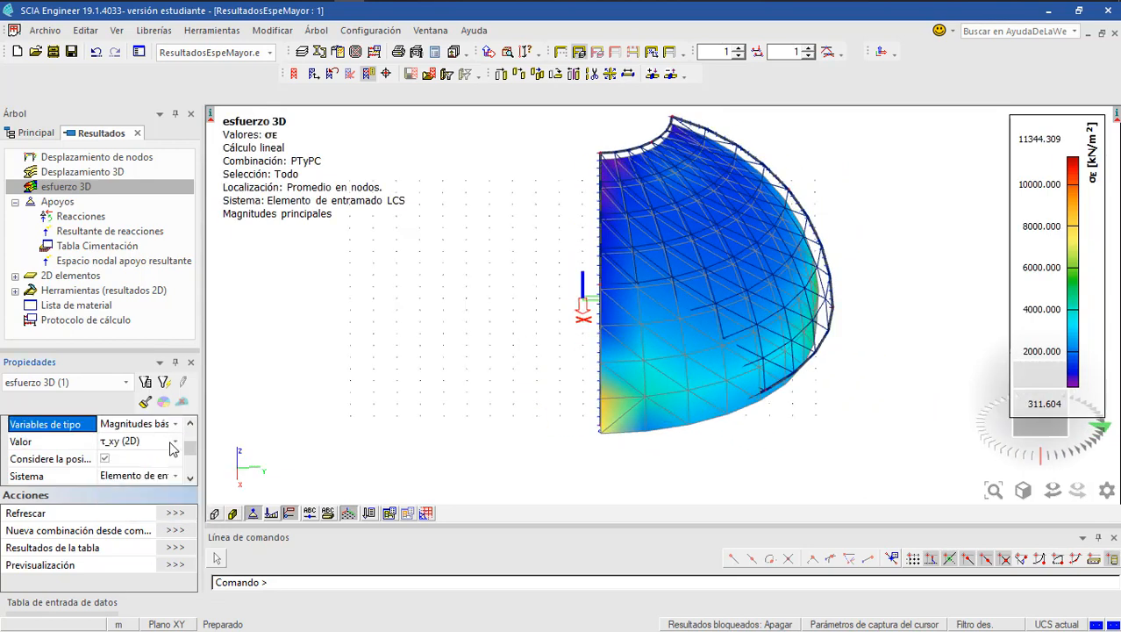
click(174, 442)
click(173, 447)
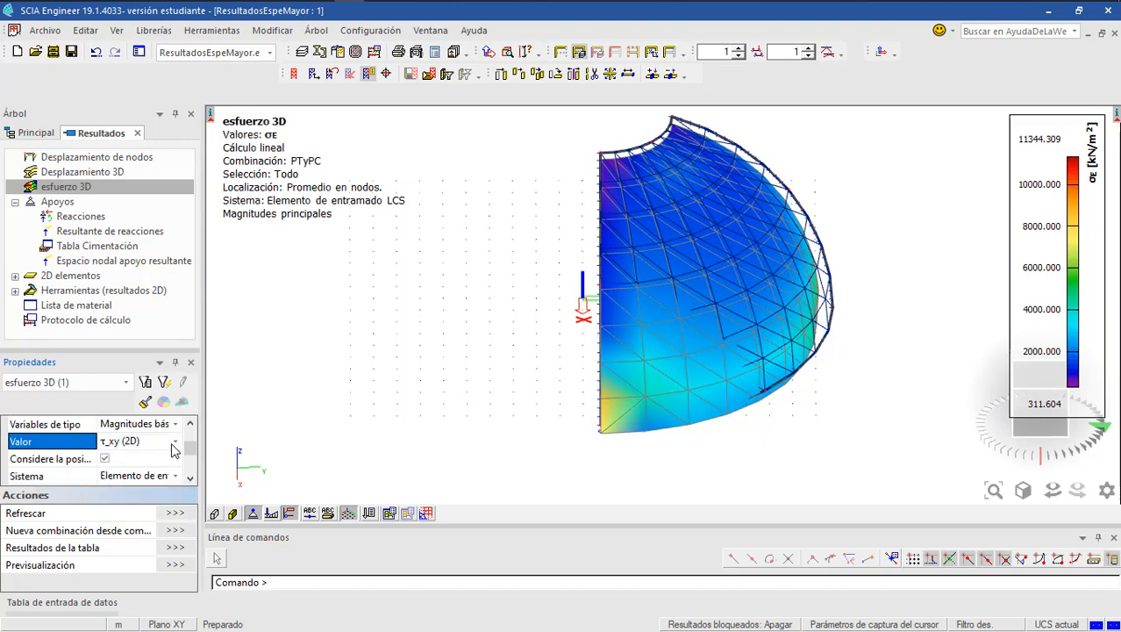
click(175, 512)
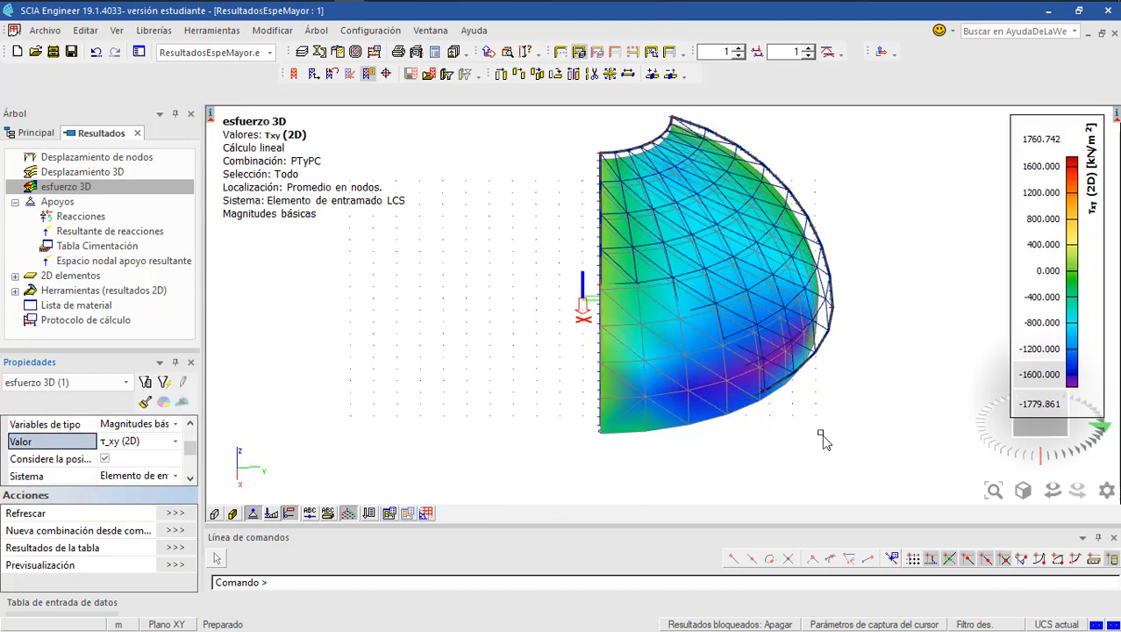
drag(1025, 407, 650, 435)
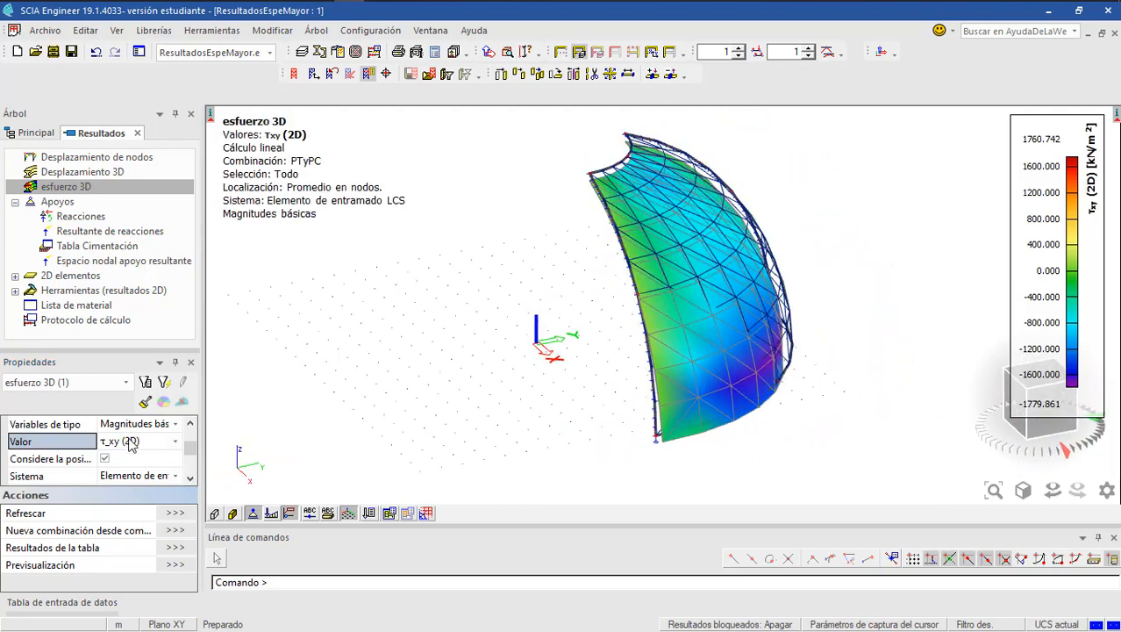
- Switch the 3D stress results to basic total deformation (2D) with value ε_tot_x, refresh the plot and examine it from several sides
click(176, 423)
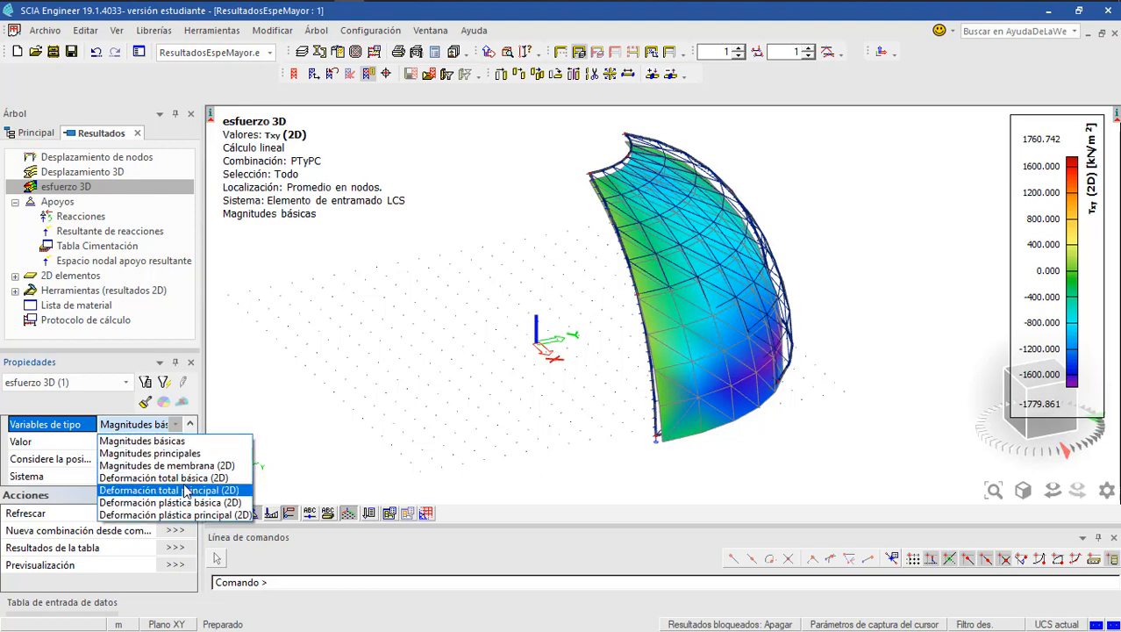
click(186, 474)
click(178, 449)
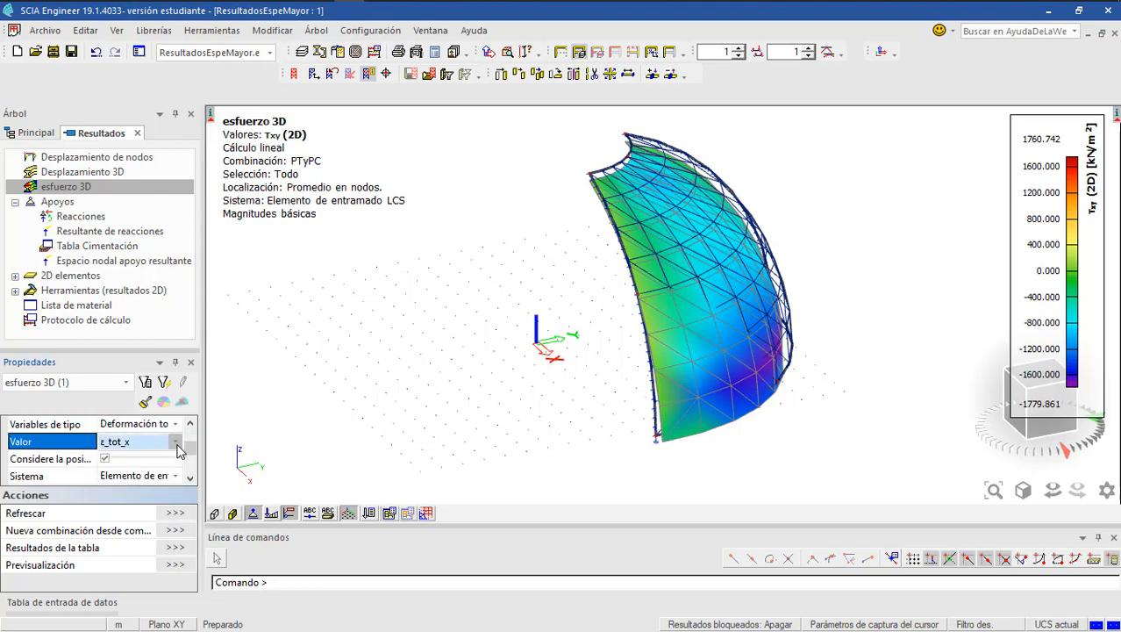
click(175, 513)
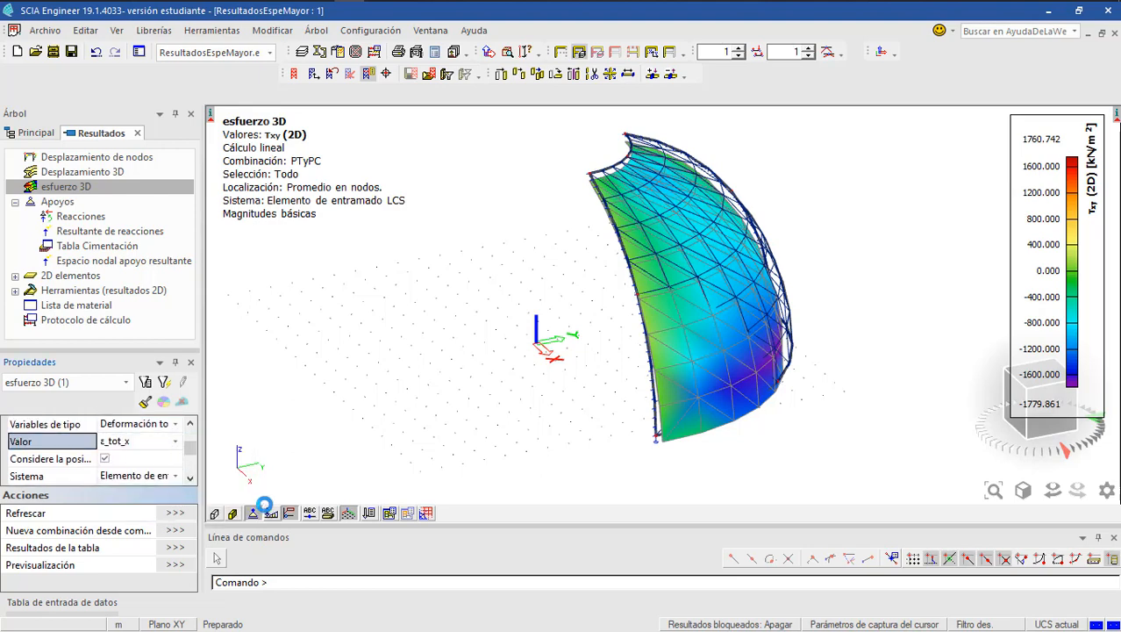
drag(972, 401, 953, 416)
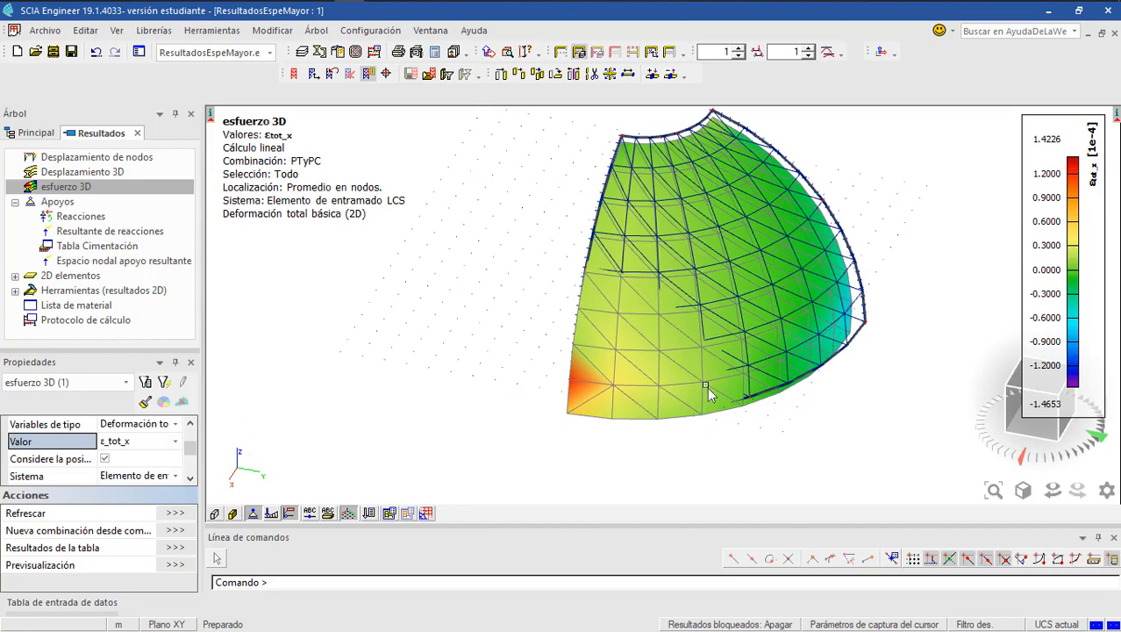
drag(1026, 408, 1079, 373)
click(1079, 372)
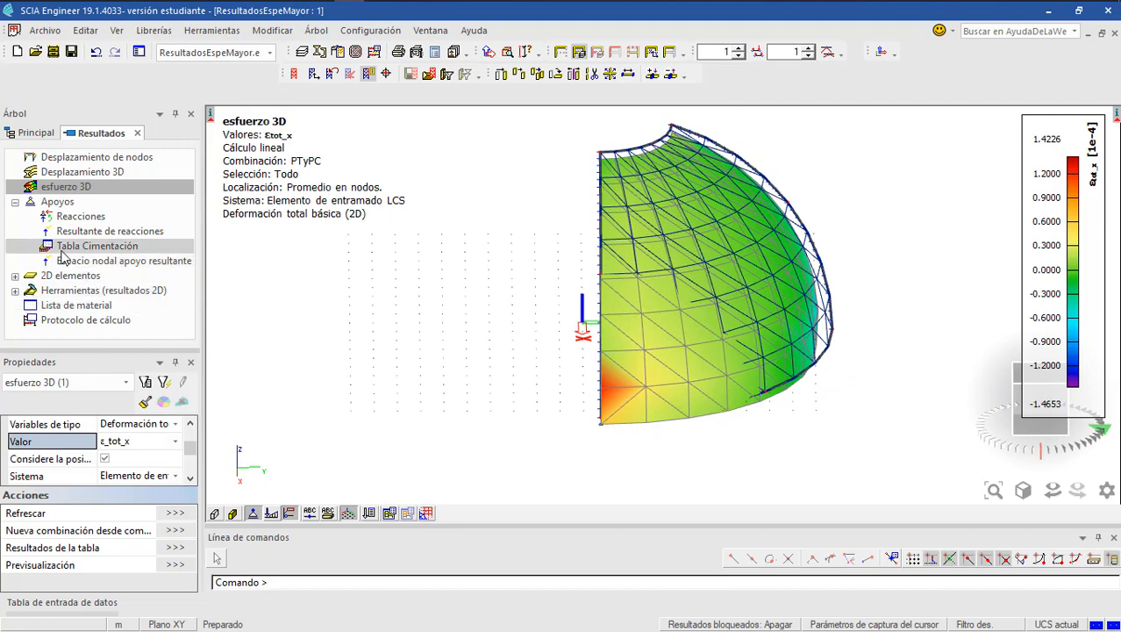
- Plot the 3D displacement results for combination PTyPC on the shell and examine the distribution from several sides
click(64, 179)
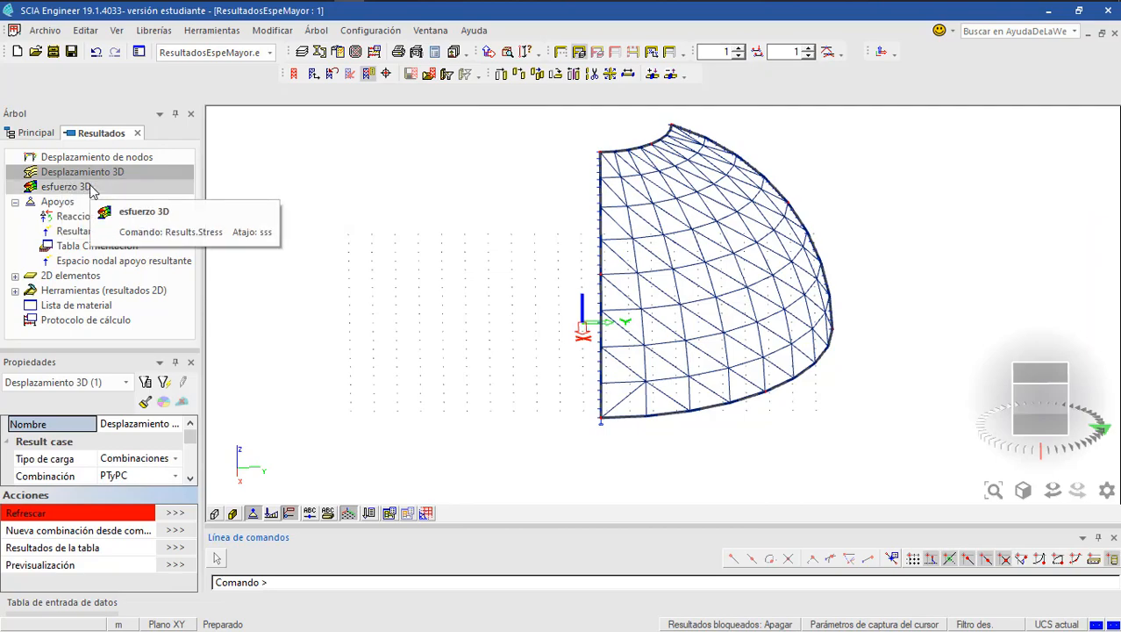
ctrl+right_drag(707, 330, 665, 336)
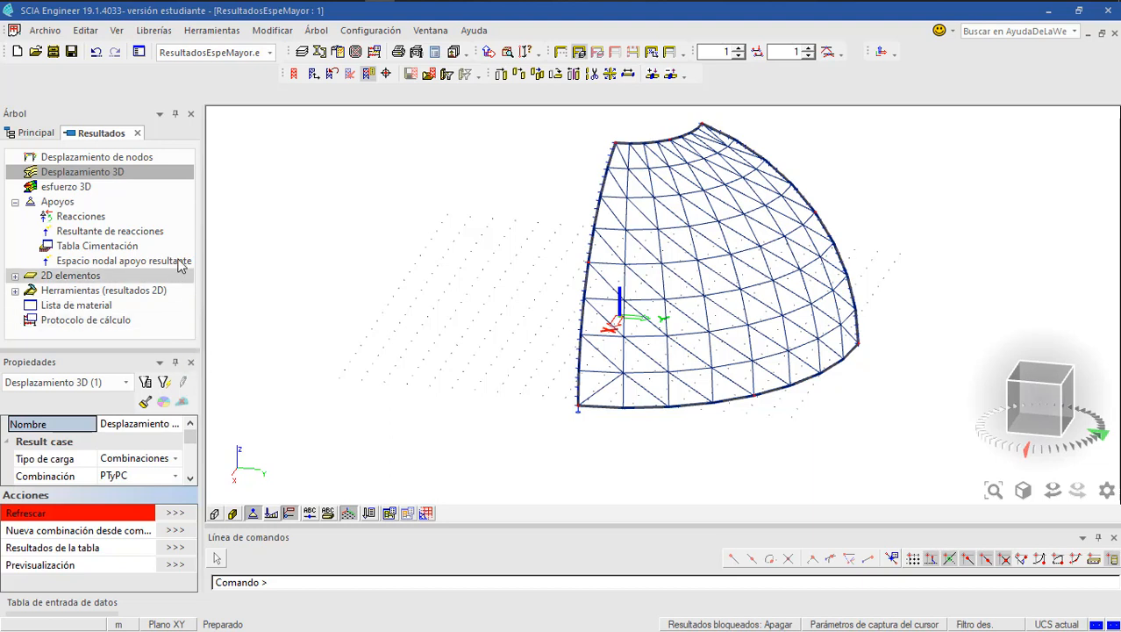
click(191, 477)
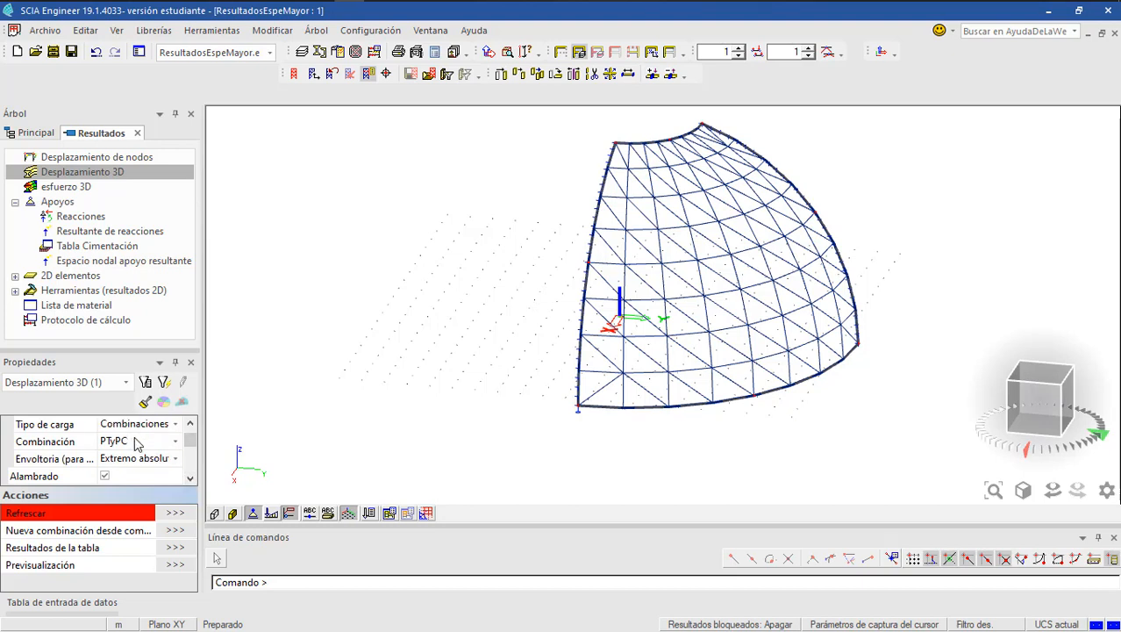
scroll(187, 477, down, 2)
click(175, 513)
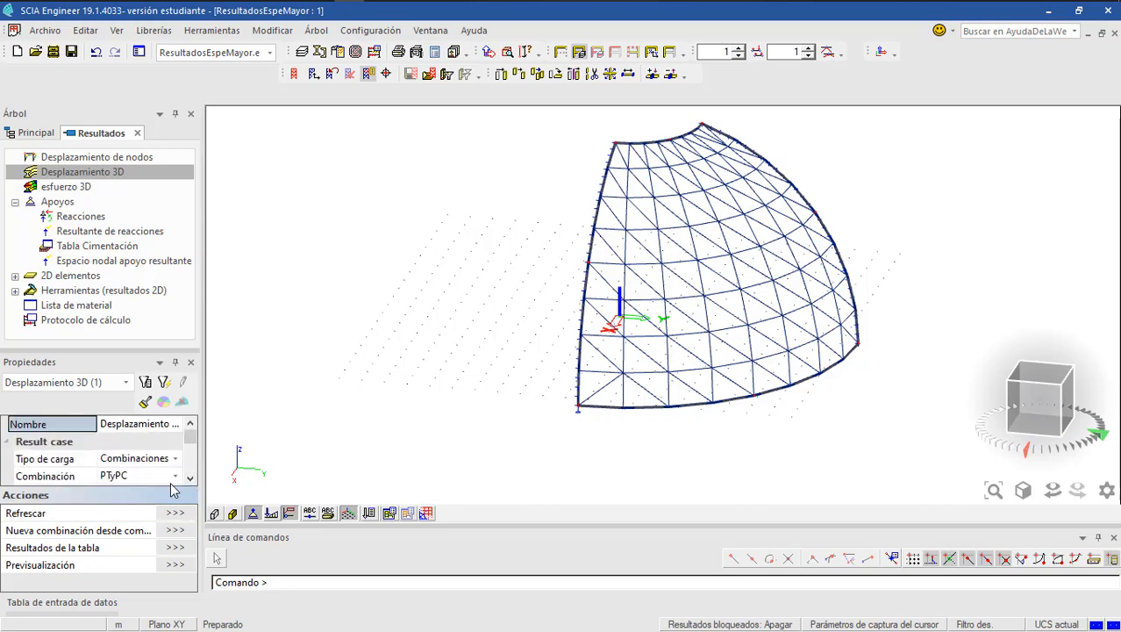
drag(1038, 408, 874, 405)
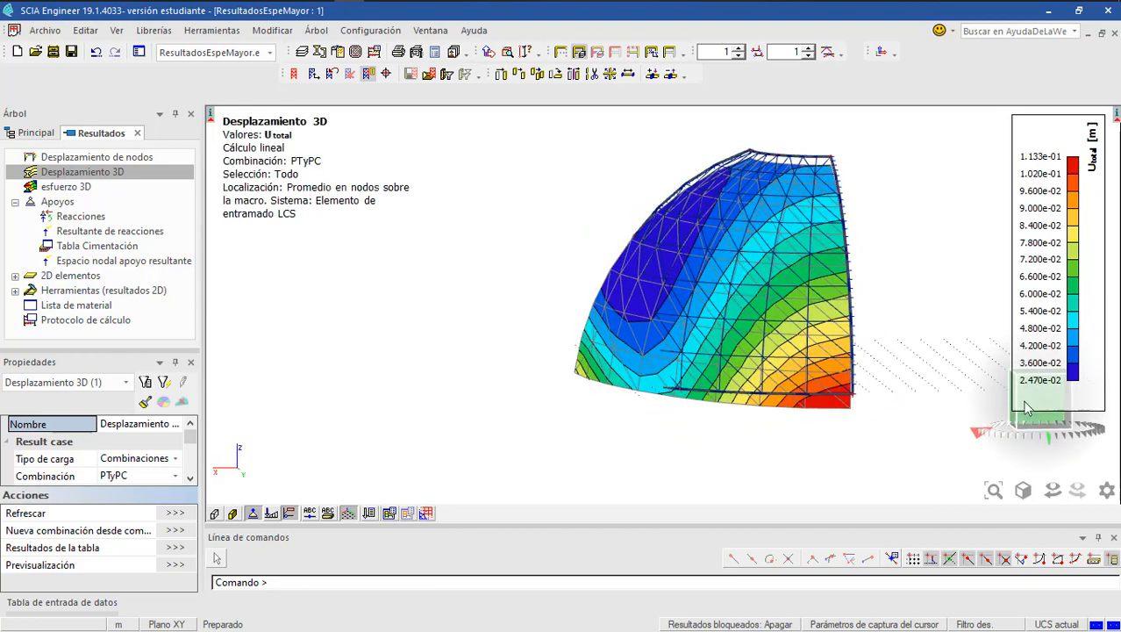
drag(1028, 410, 1069, 405)
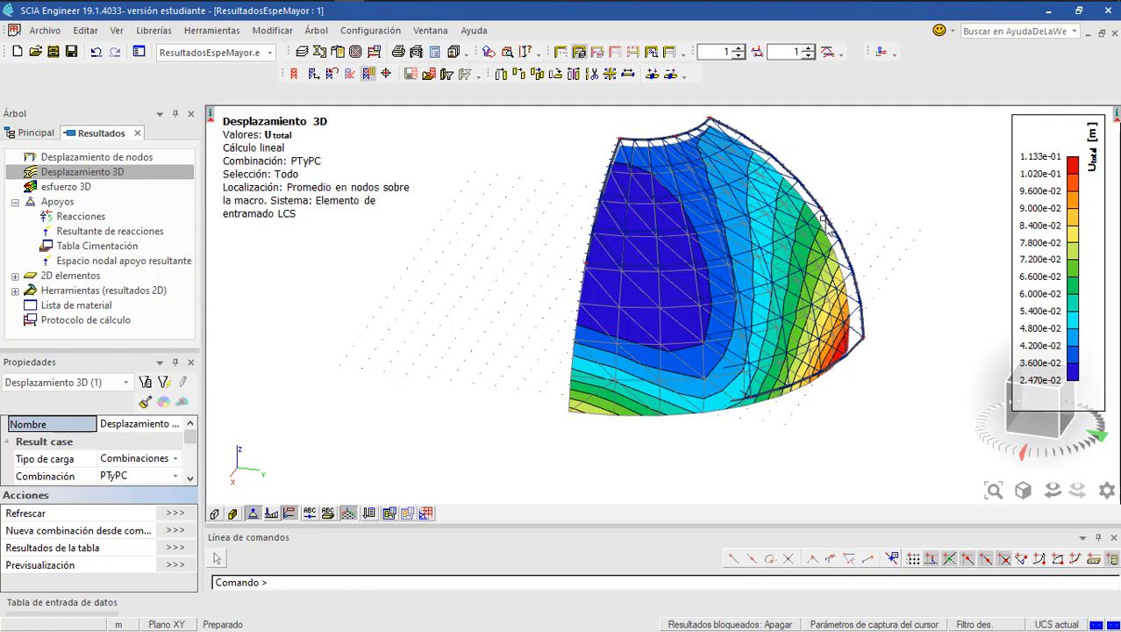
- Open the node displacement results, bring the whole shell into view and review the result case, extreme and value settings
click(73, 157)
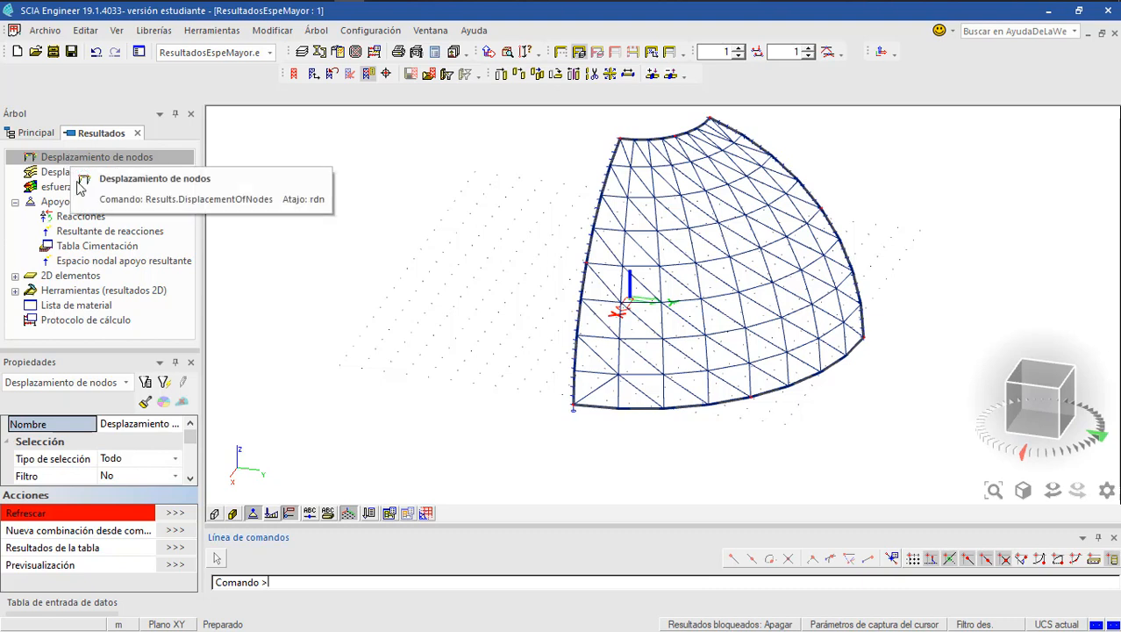
scroll(192, 479, down, 5)
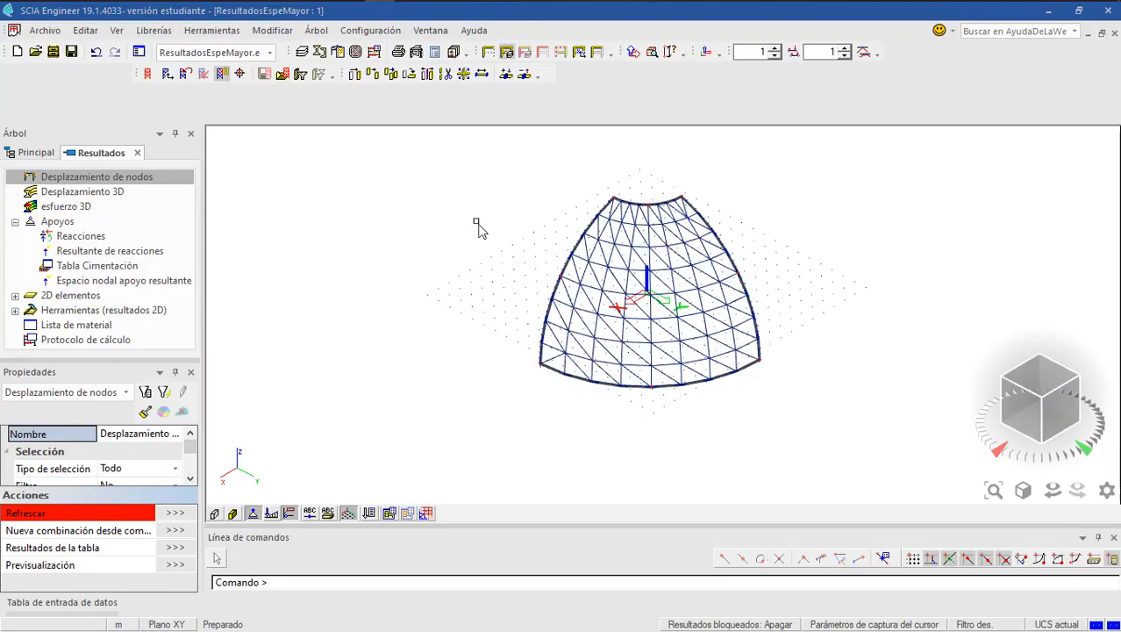
scroll(478, 226, up, 2)
middle_drag(578, 241, 511, 241)
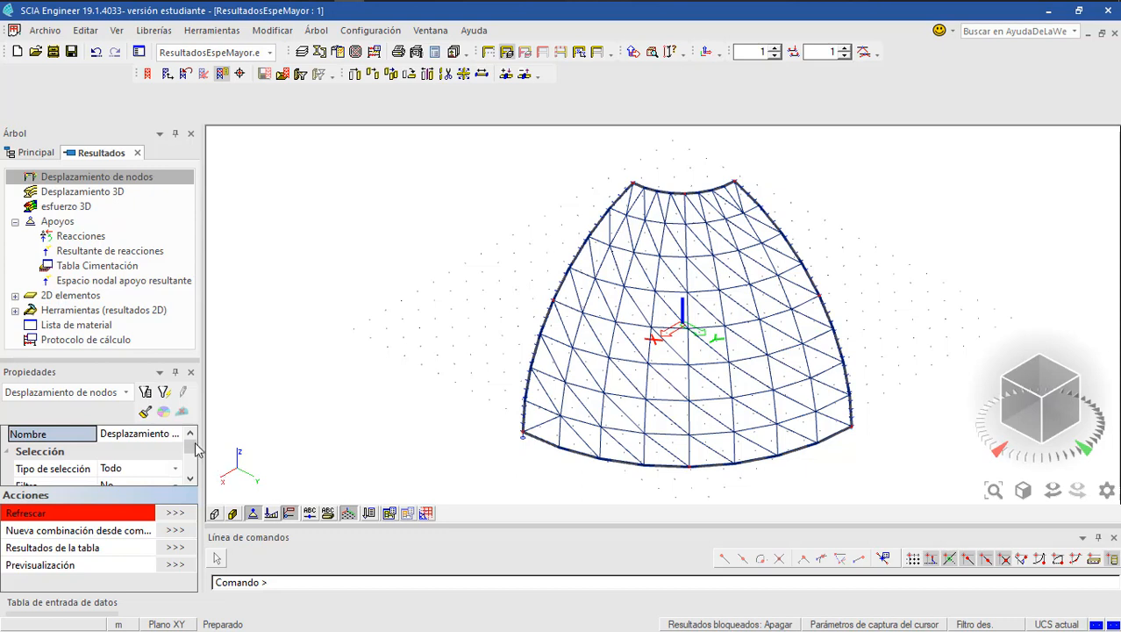
click(190, 478)
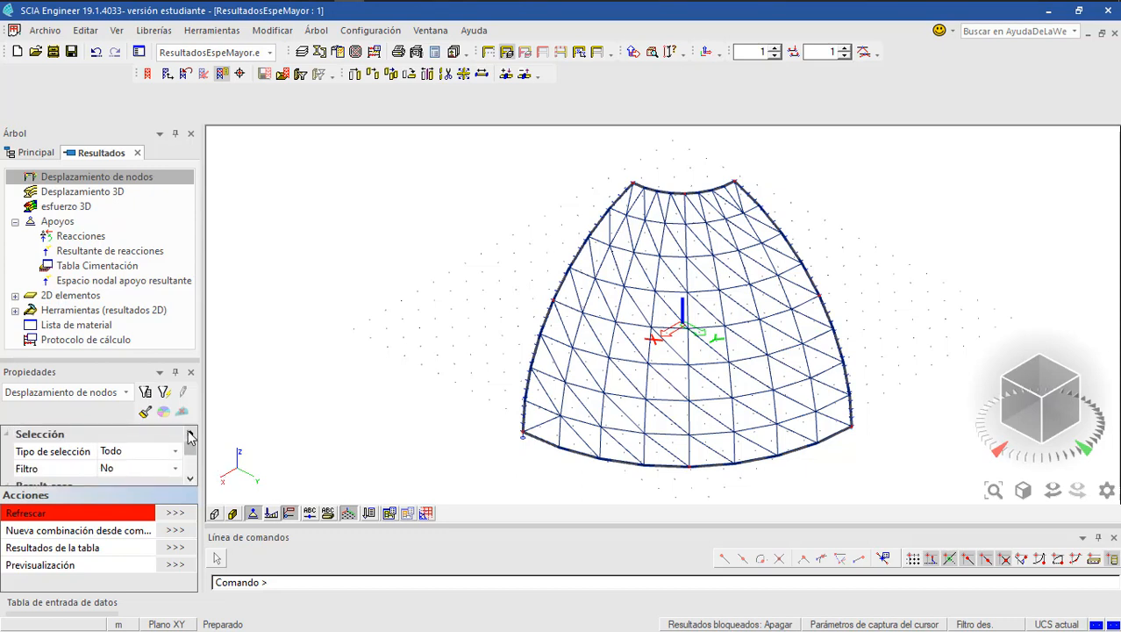
click(190, 479)
click(190, 479)
click(190, 479)
click(190, 479)
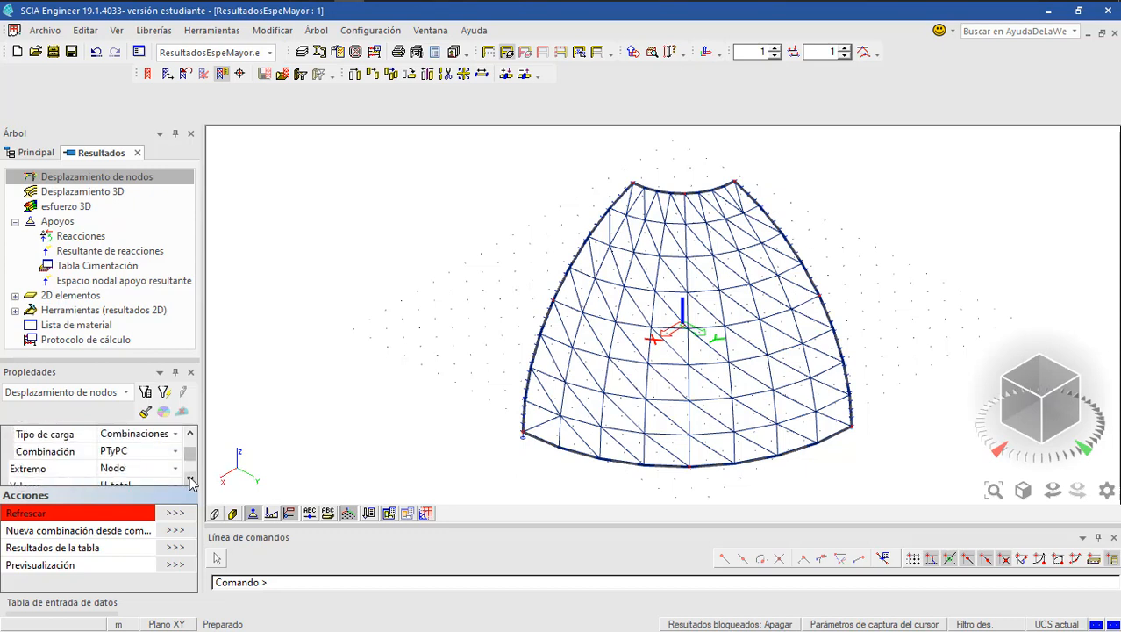
scroll(188, 478, down, 1)
click(190, 433)
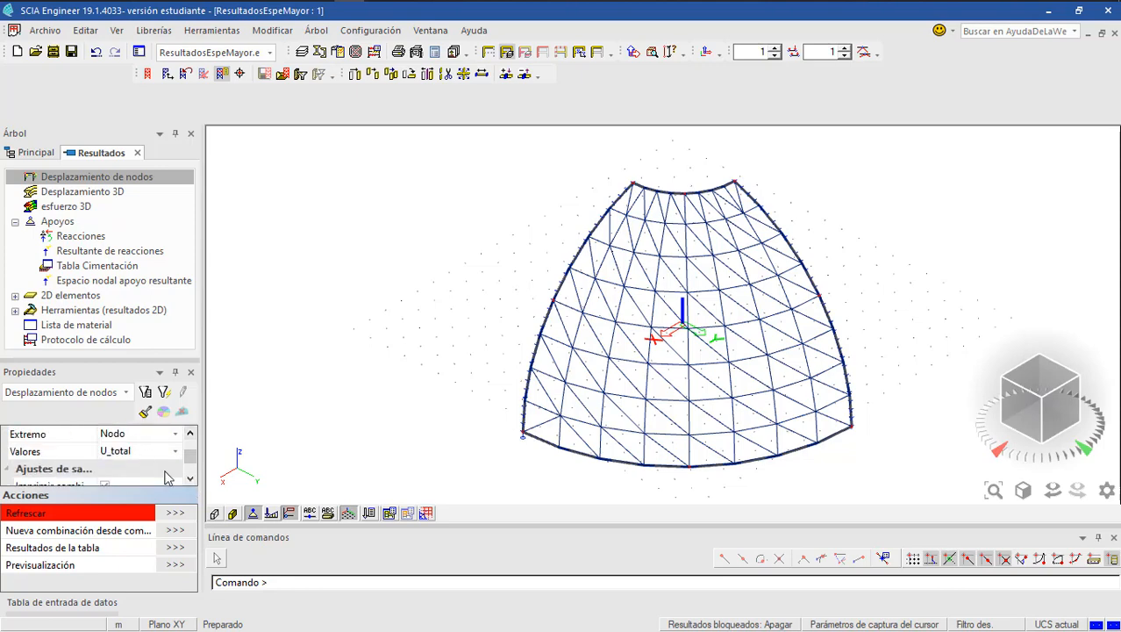
- Refresh the node displacements and examine the U_total labels around the shell against the reference table in the presentation
click(175, 513)
scroll(526, 270, down, 2)
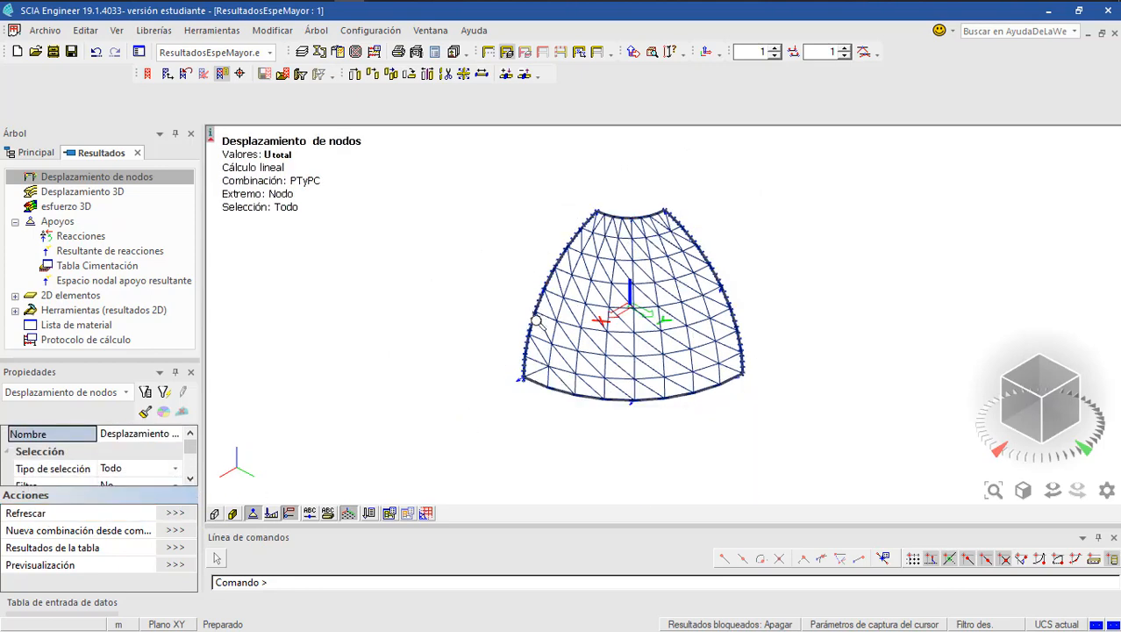
scroll(540, 391, up, 2)
middle_drag(555, 352, 480, 370)
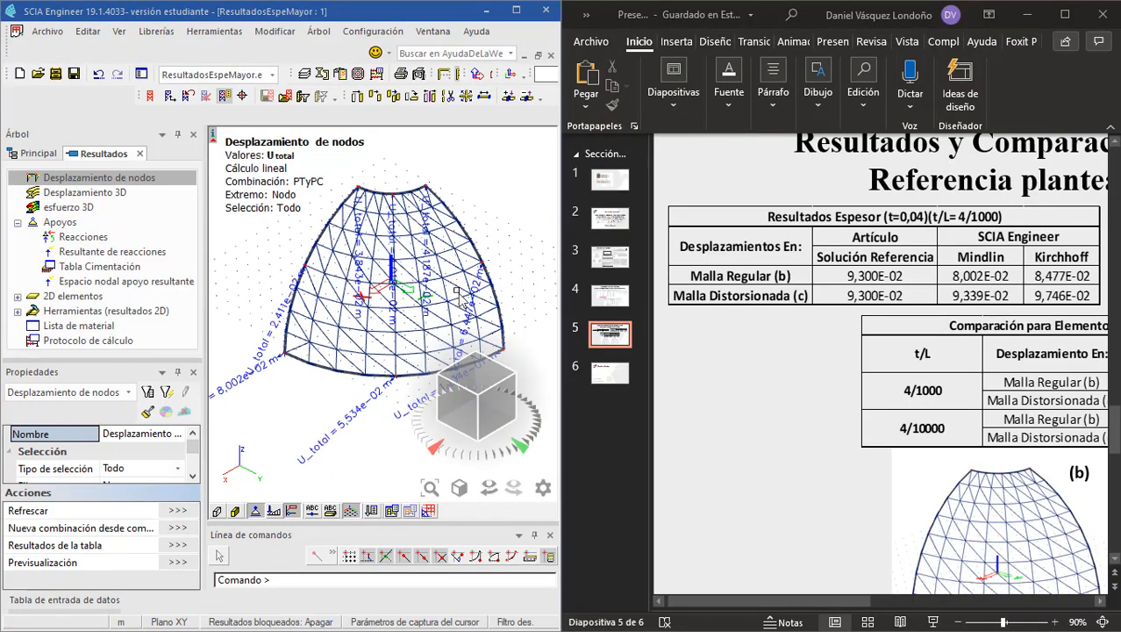
mouse_move(350, 367)
middle_down()
mouse_move(370, 363)
mouse_move(338, 373)
middle_up()
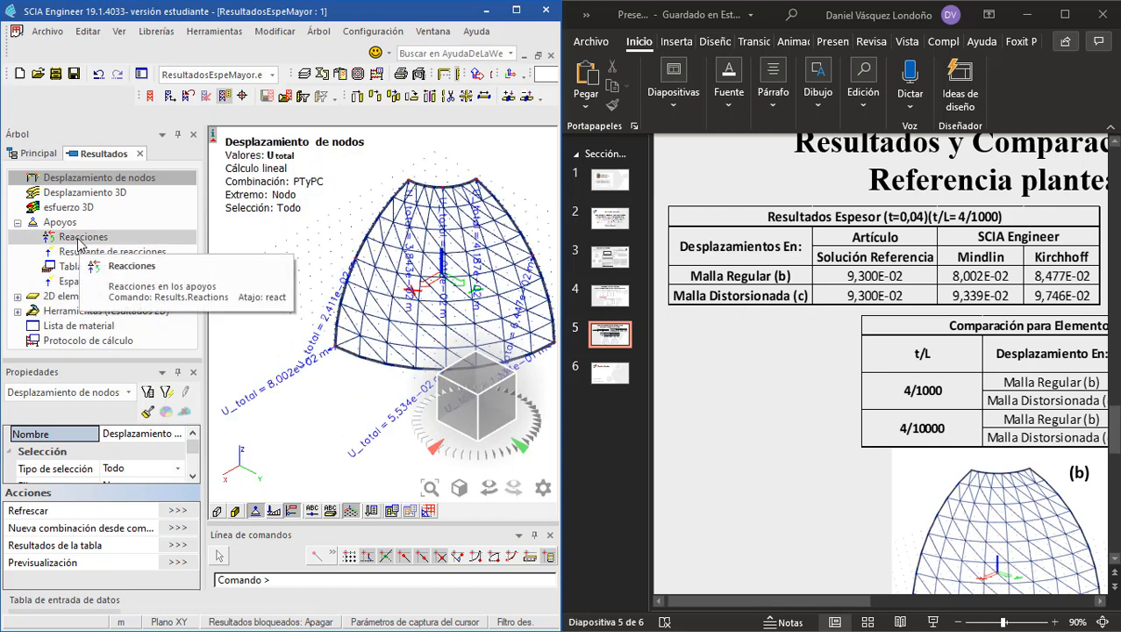
- Change the plate bending theory to Kirchhoff in the advanced solver settings and rerun the linear analysis
click(38, 154)
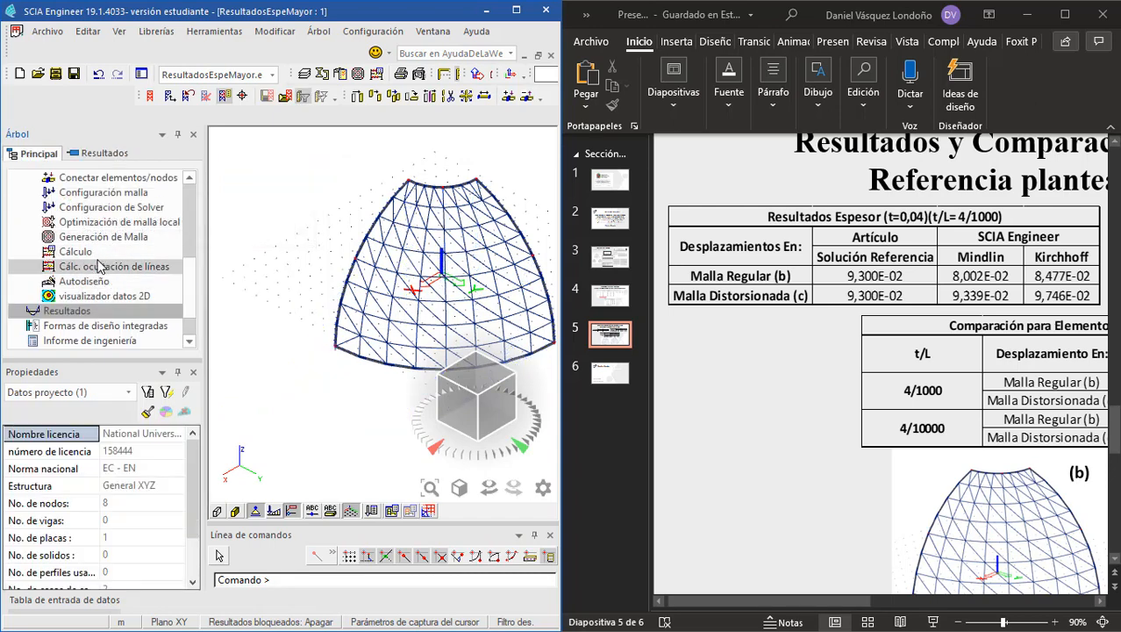
click(91, 250)
click(342, 271)
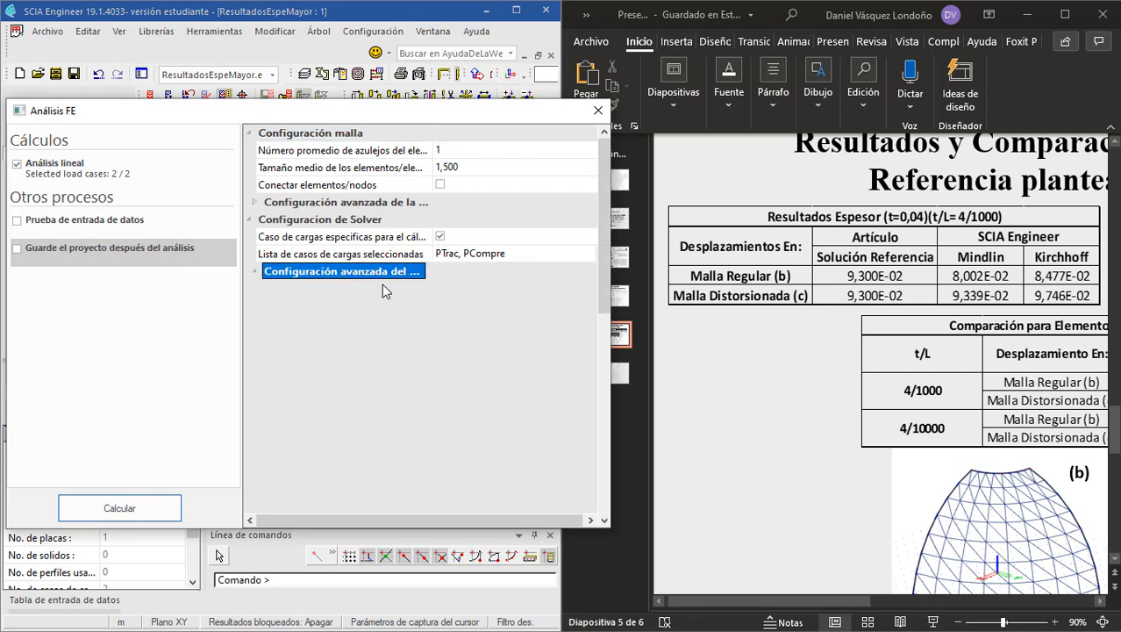
double_click(399, 271)
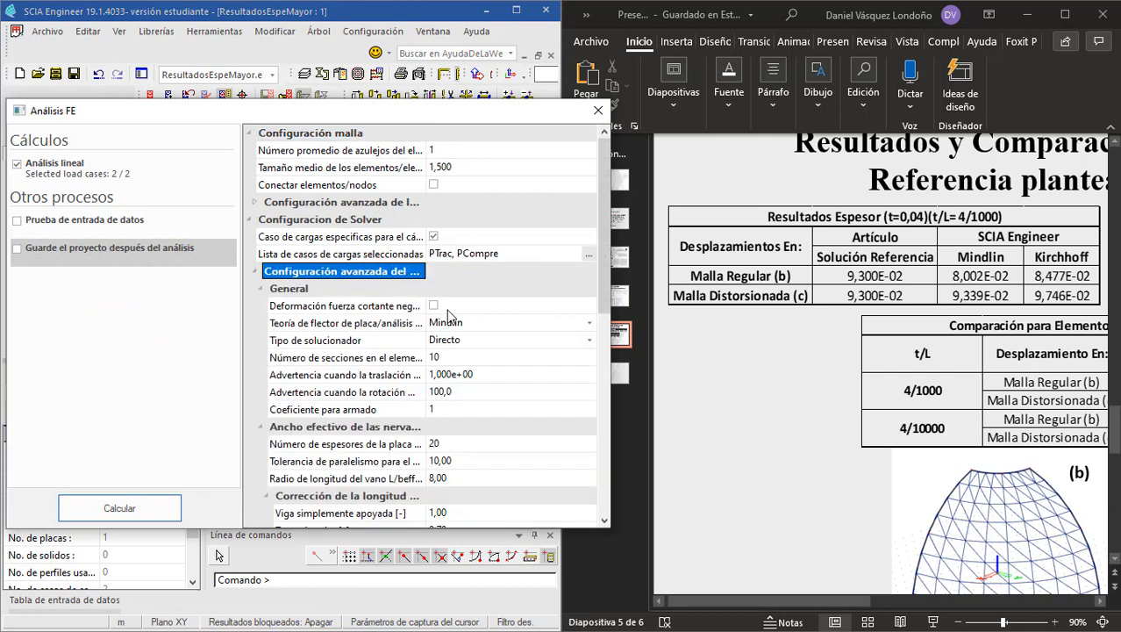
click(478, 324)
click(478, 330)
click(474, 340)
click(469, 327)
click(449, 352)
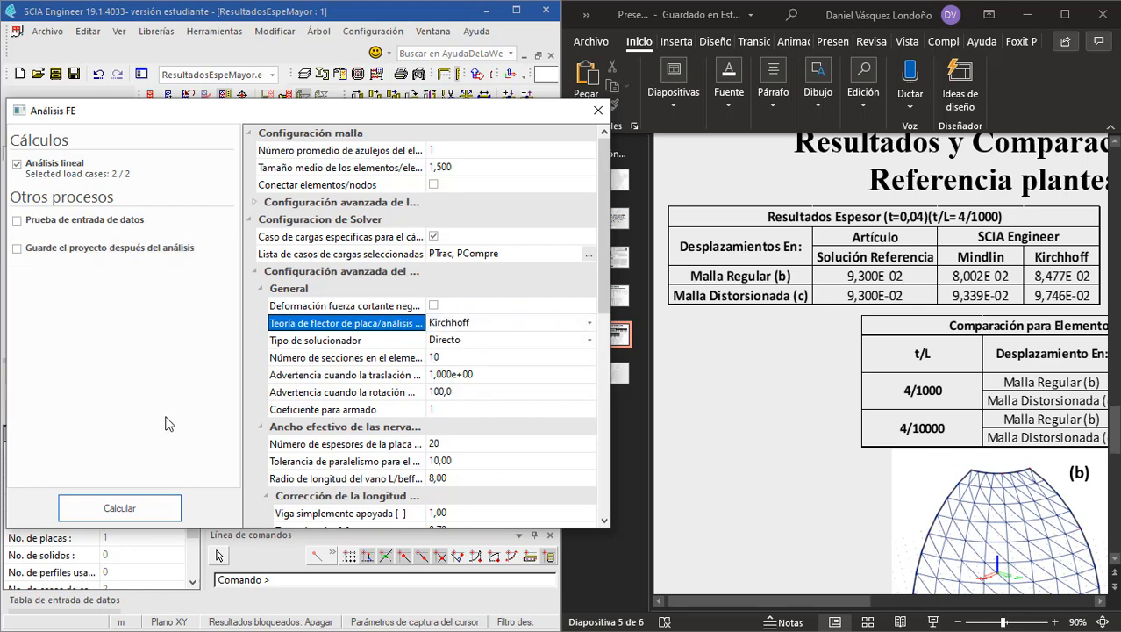
click(120, 507)
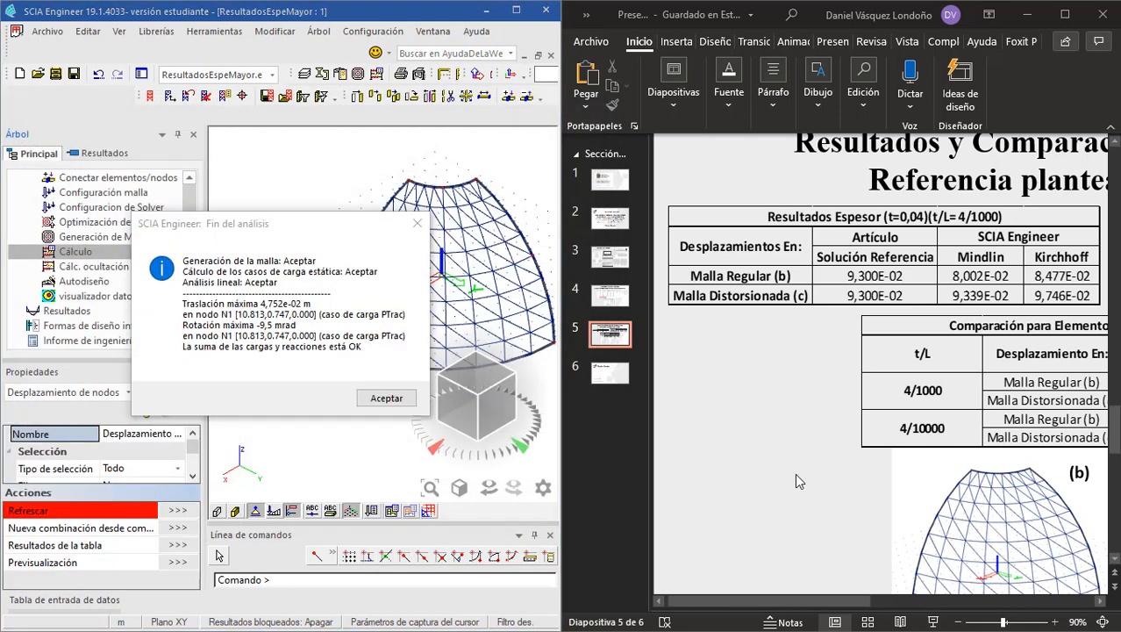
click(385, 398)
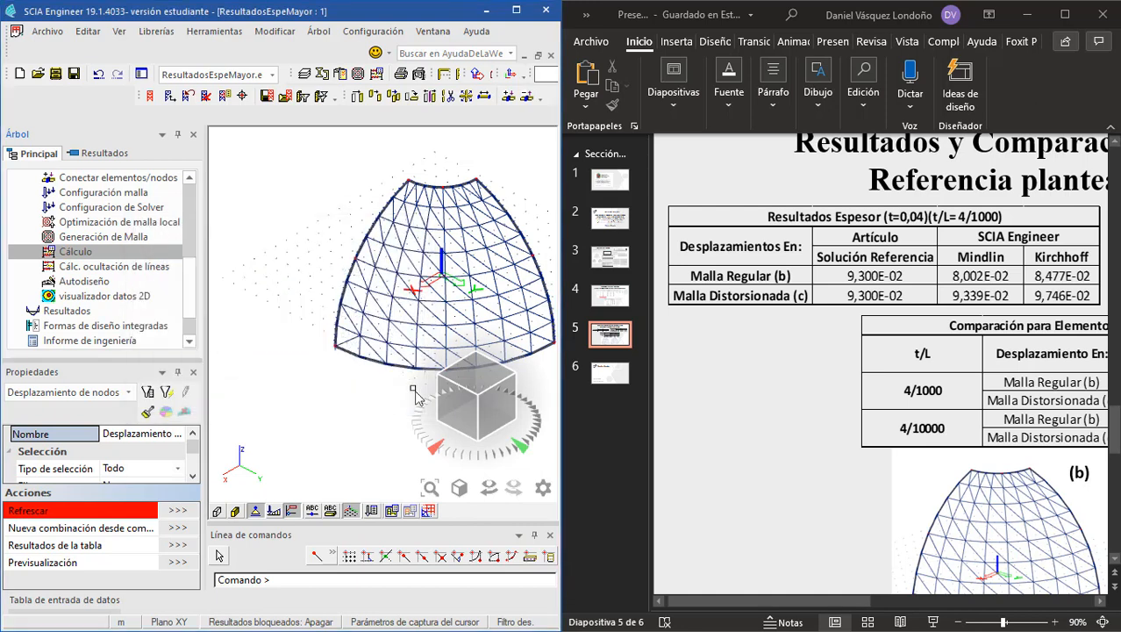
- Reopen the node displacement results and display U_total for combination PTyPC from the Kirchhoff analysis
click(75, 311)
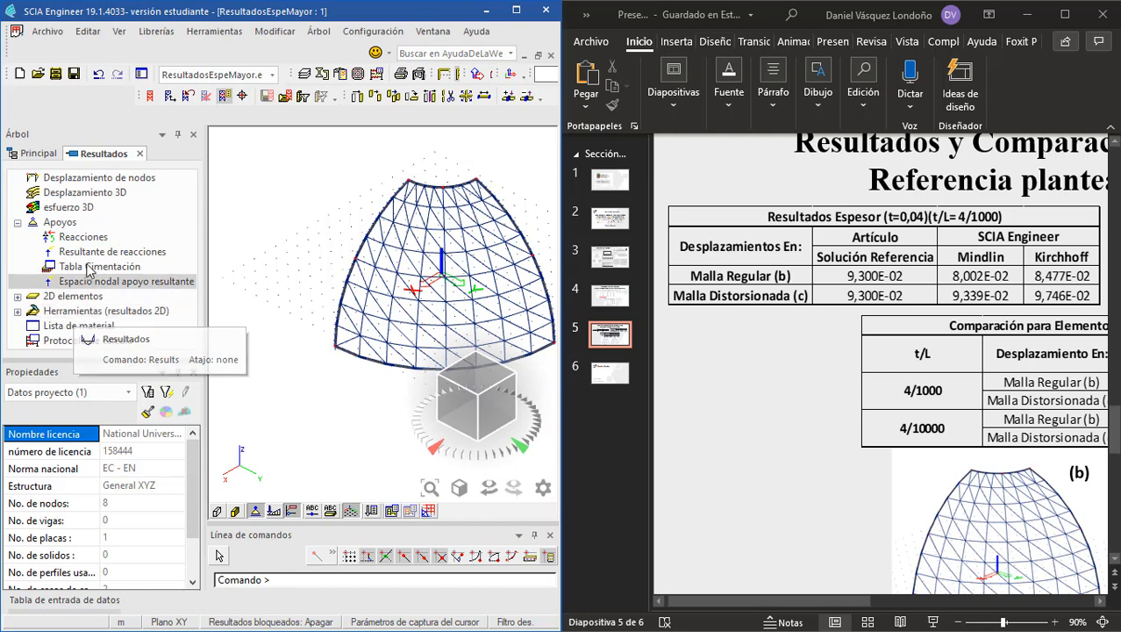
click(88, 178)
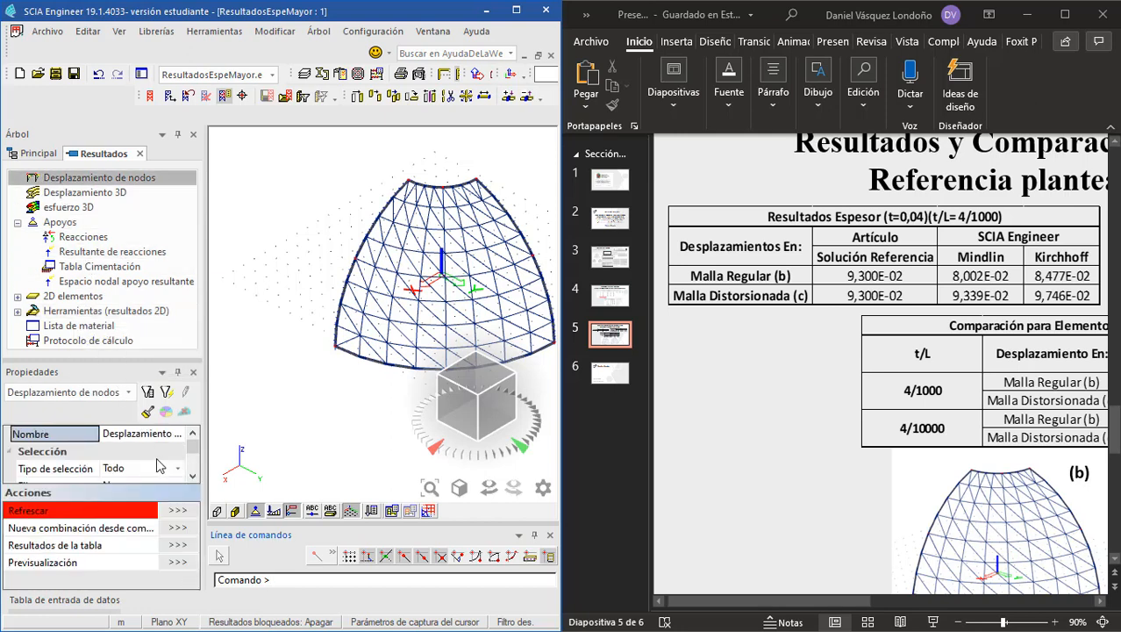
click(193, 475)
click(193, 475)
click(192, 475)
click(192, 476)
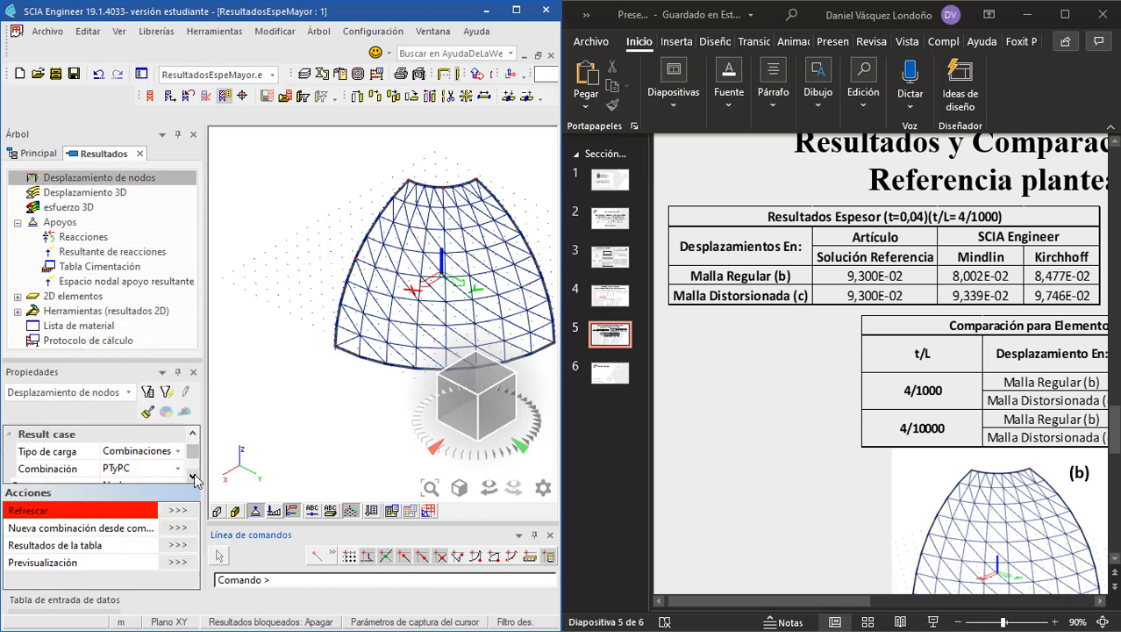
click(192, 476)
click(192, 475)
click(192, 476)
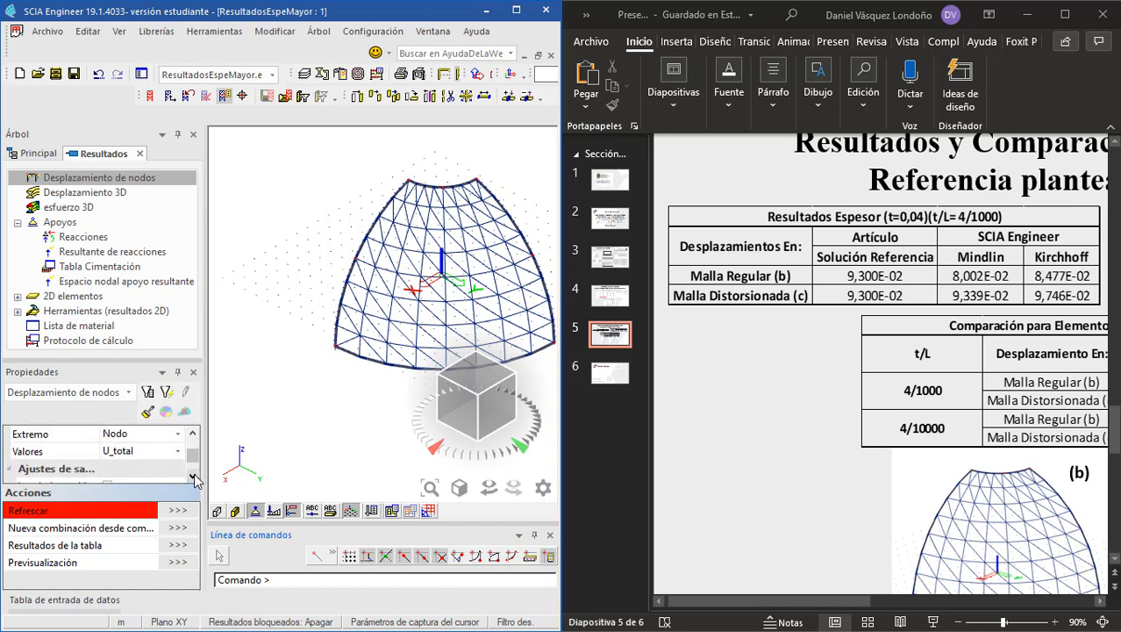
click(177, 513)
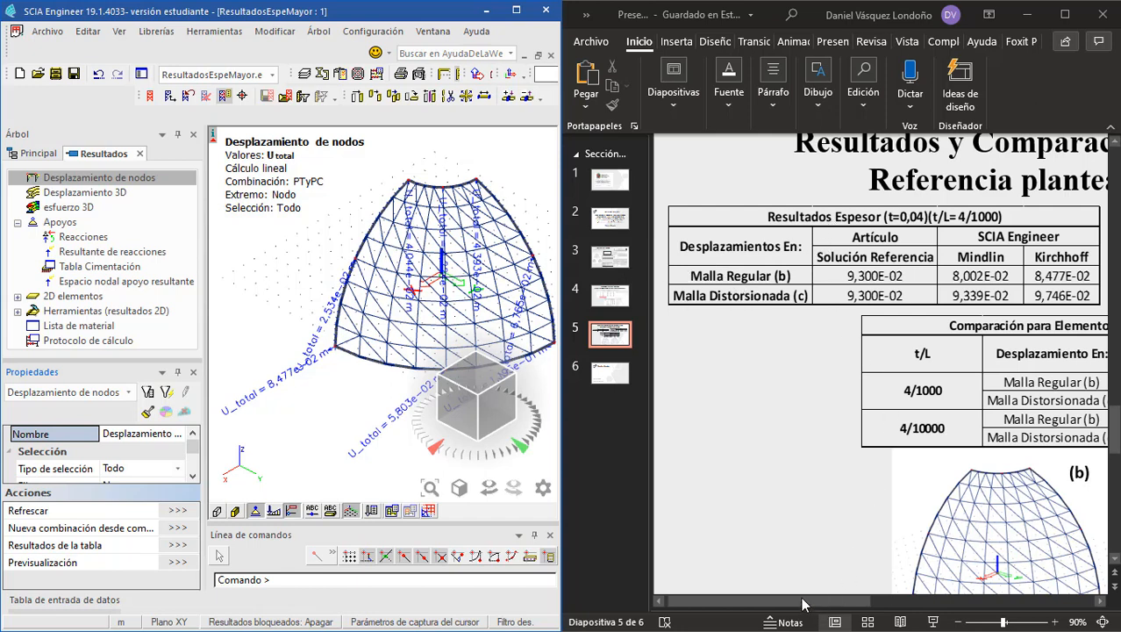
- Bring the t/L = 4/10000 comparison table into view in the presentation and set the shell's constant thickness to 0.004 m in SCIA Engineer
drag(801, 600, 954, 609)
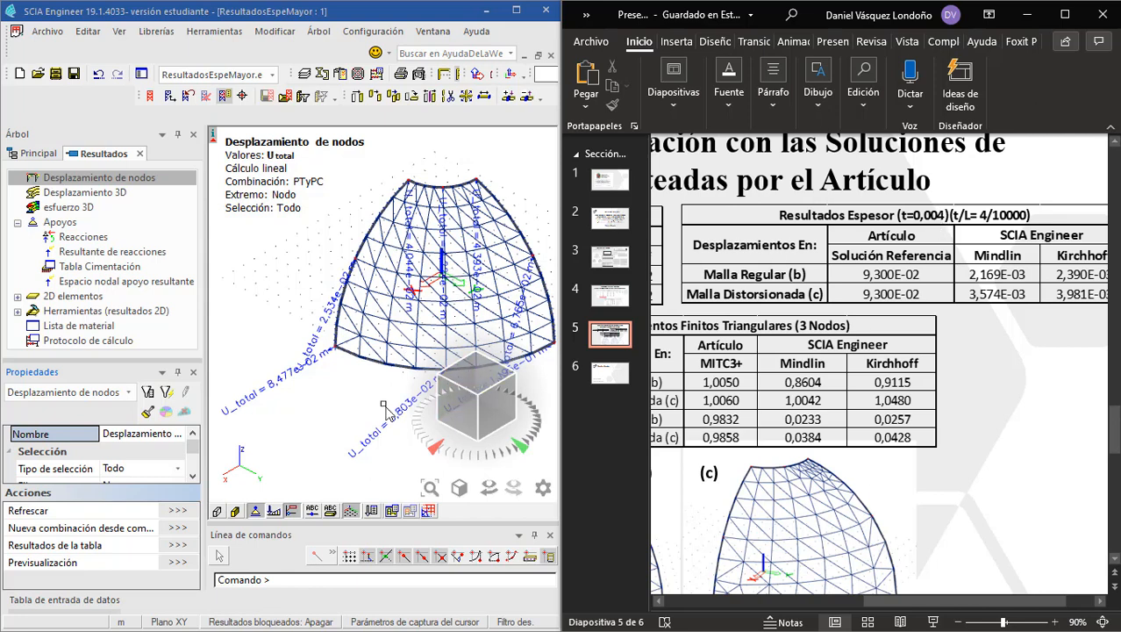
key(super+Up)
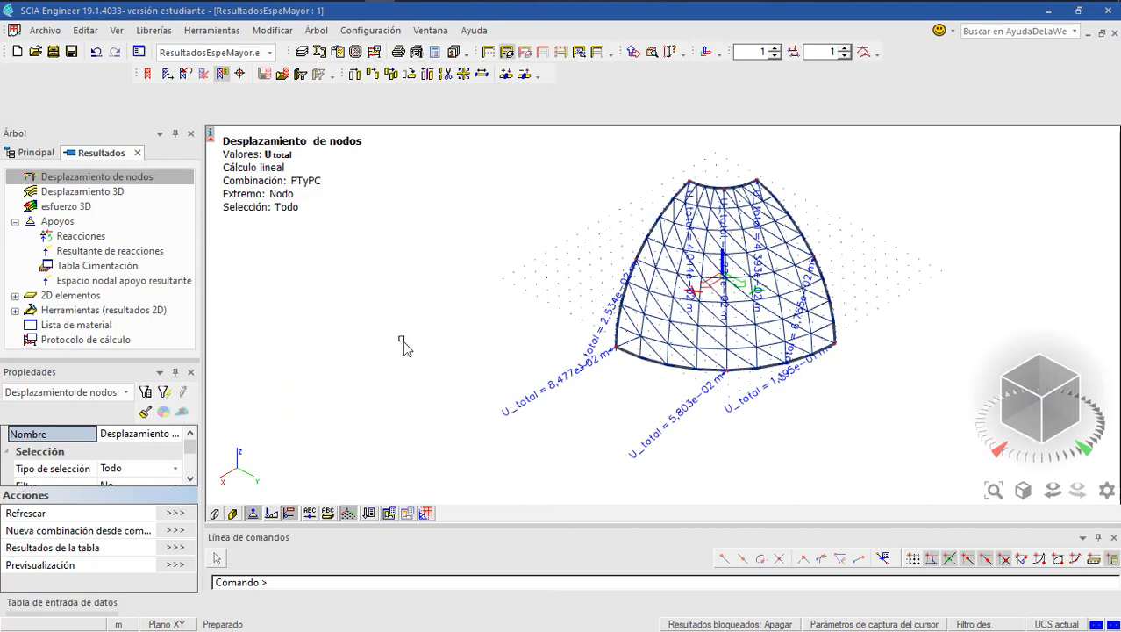
click(27, 154)
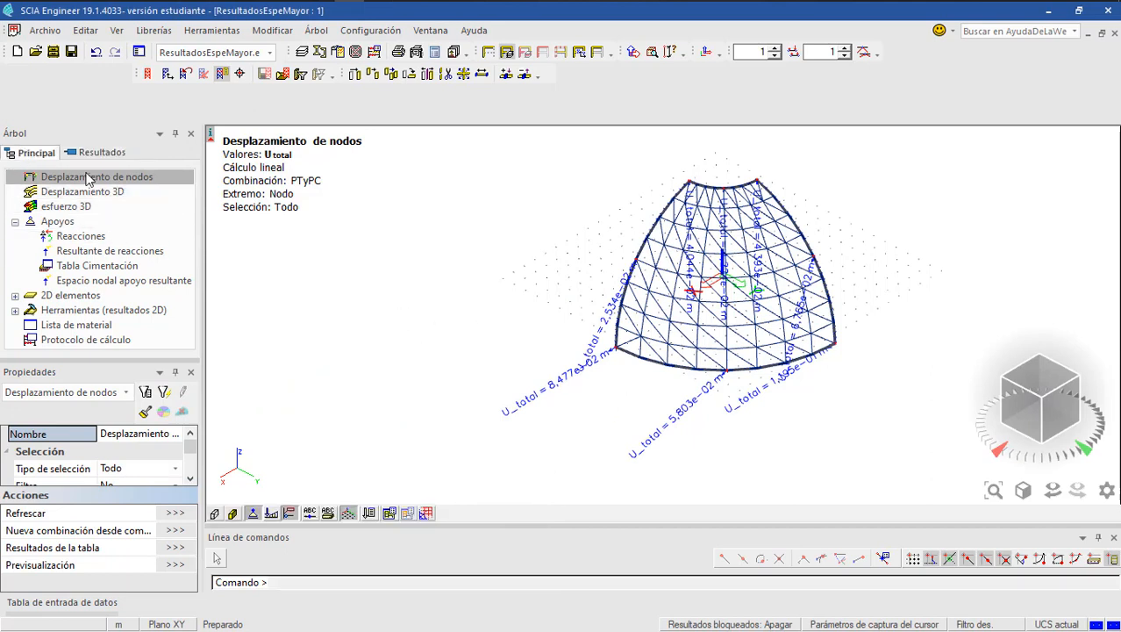
click(708, 184)
double_click(709, 184)
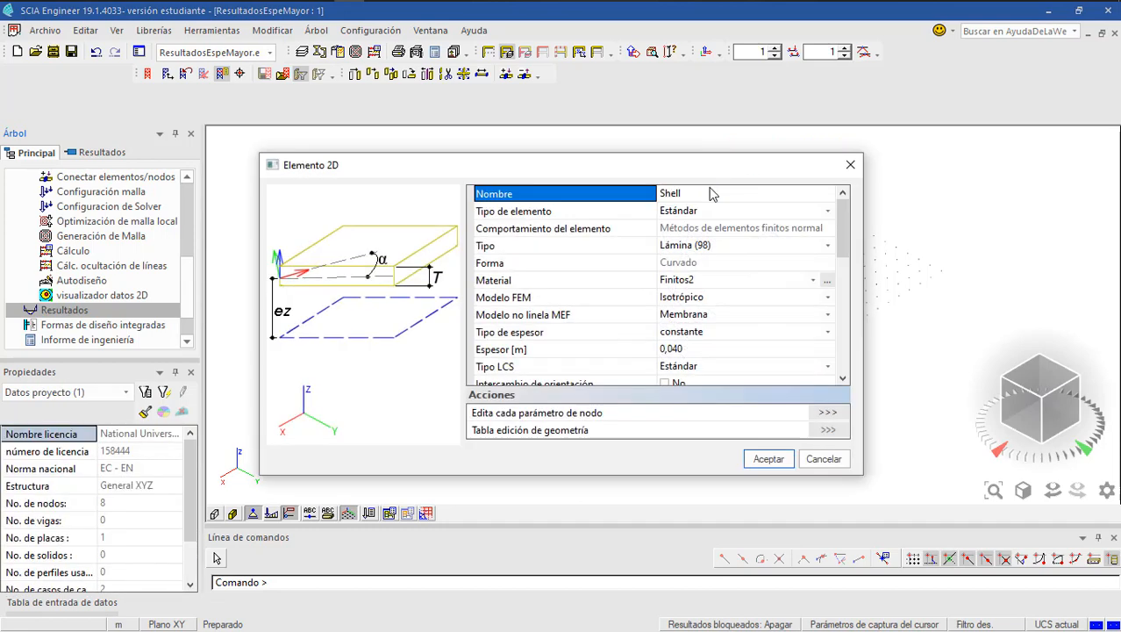
click(676, 351)
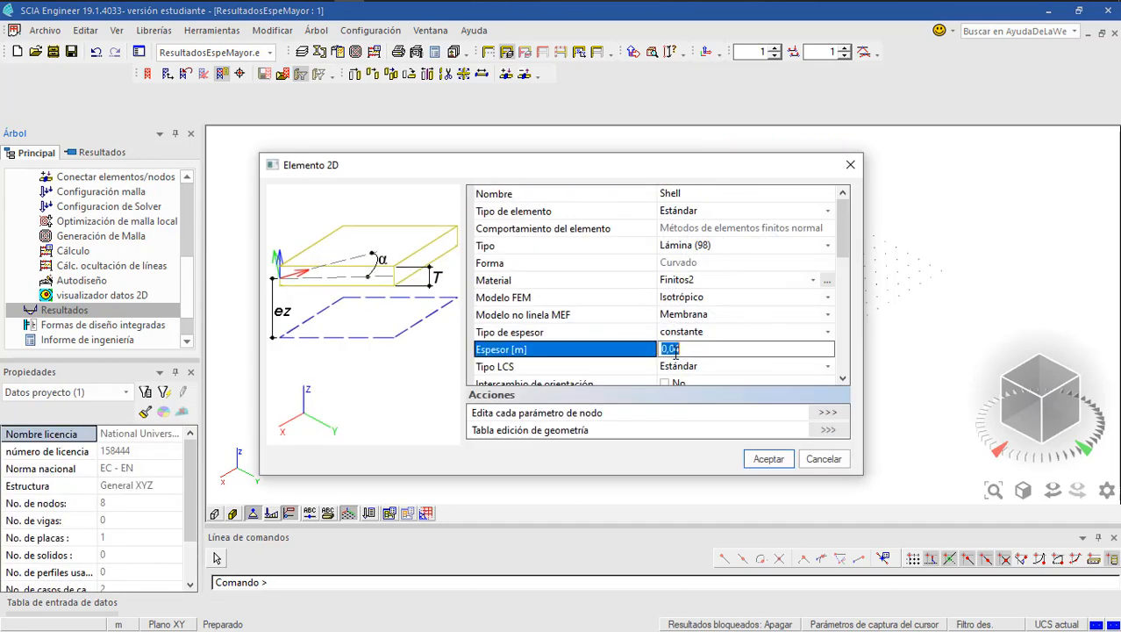
click(670, 350)
click(769, 458)
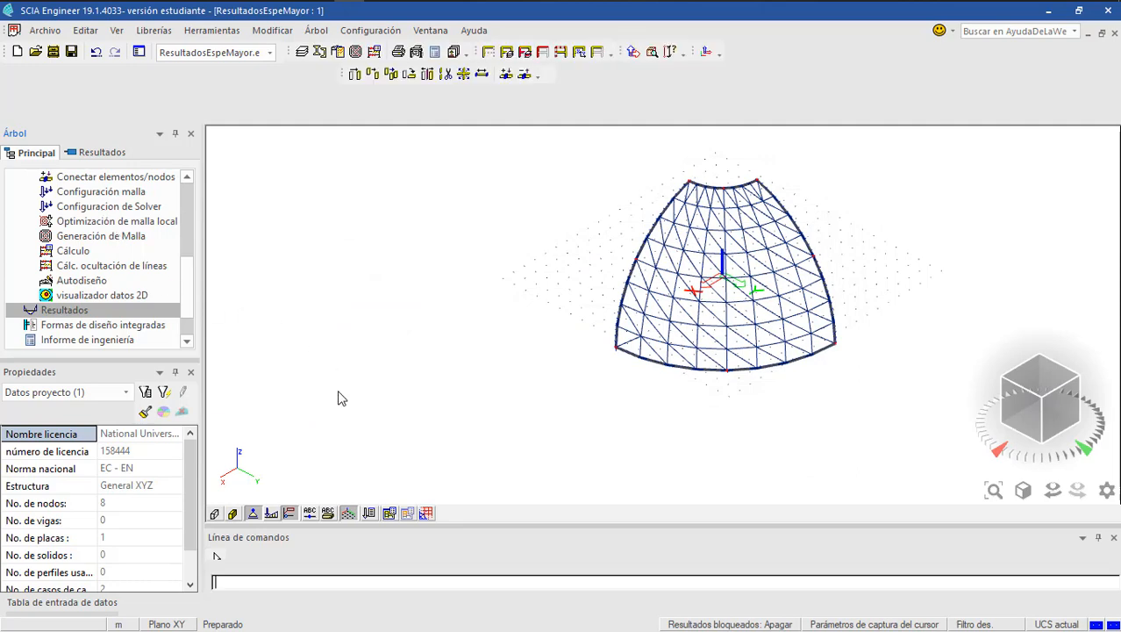
- Show the loads on the model and set the tension point load FT at node N1 to 2e-03 kN
click(272, 514)
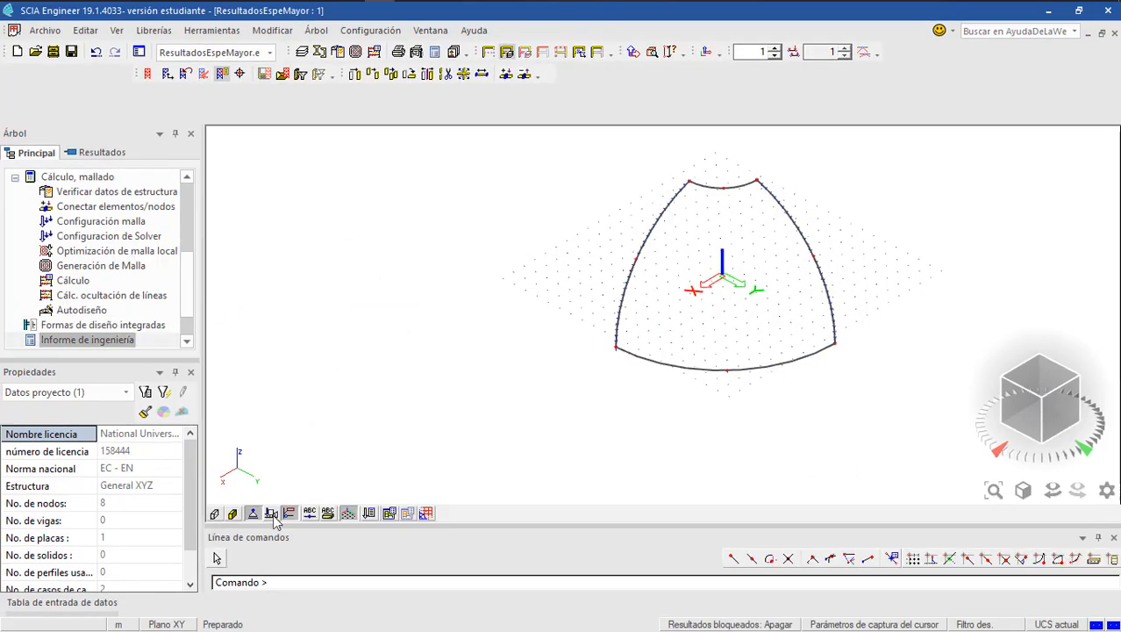
click(272, 515)
double_click(648, 335)
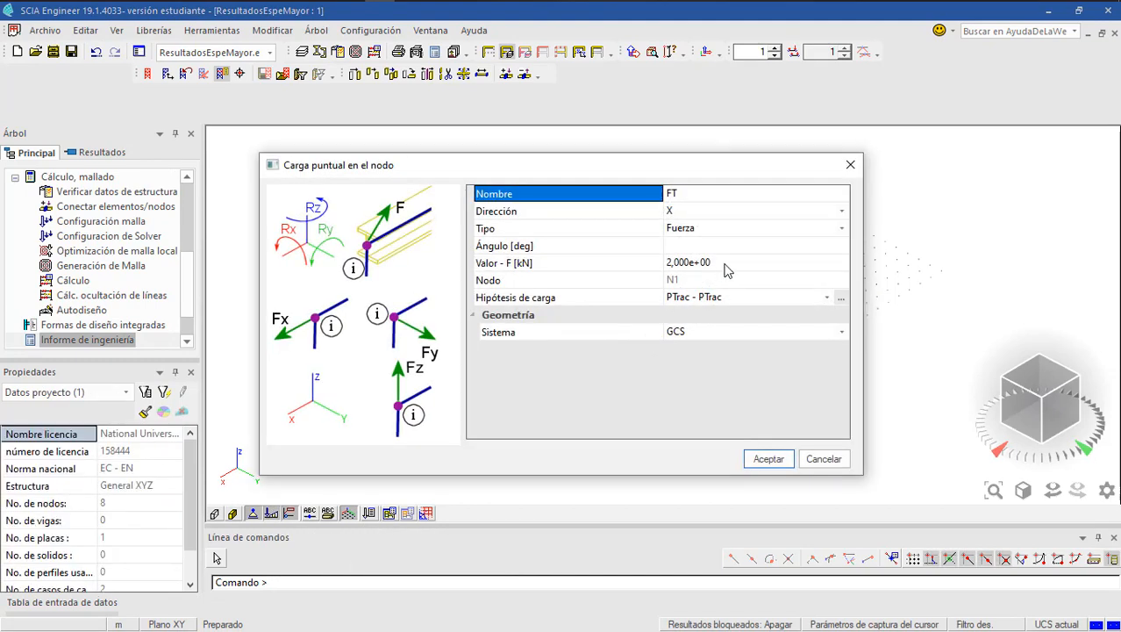
click(724, 266)
click(724, 261)
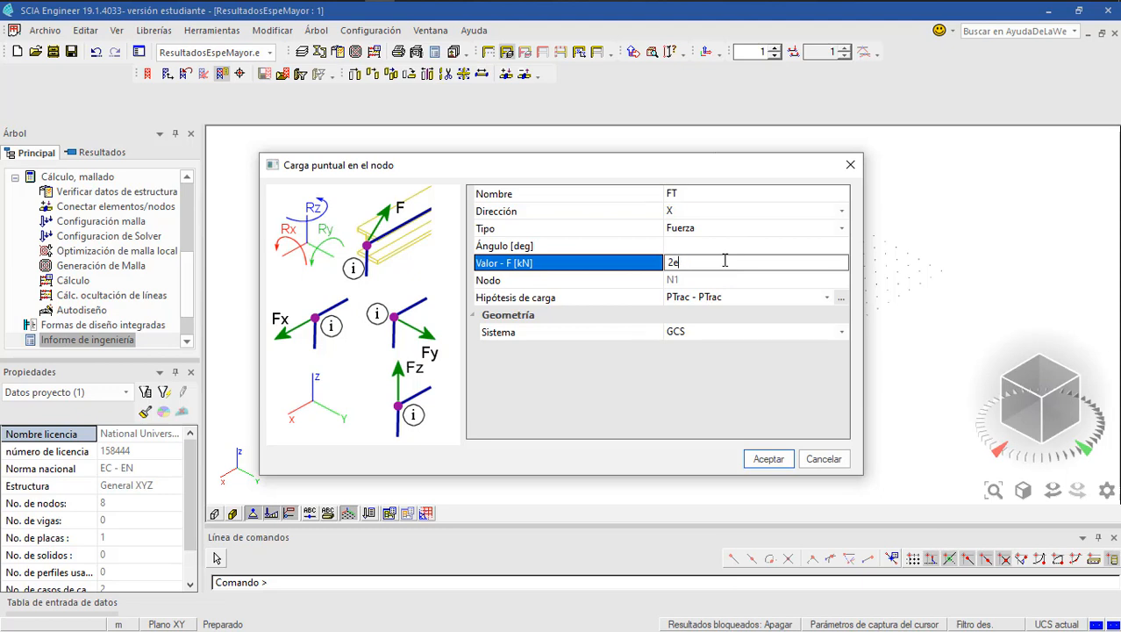
click(776, 464)
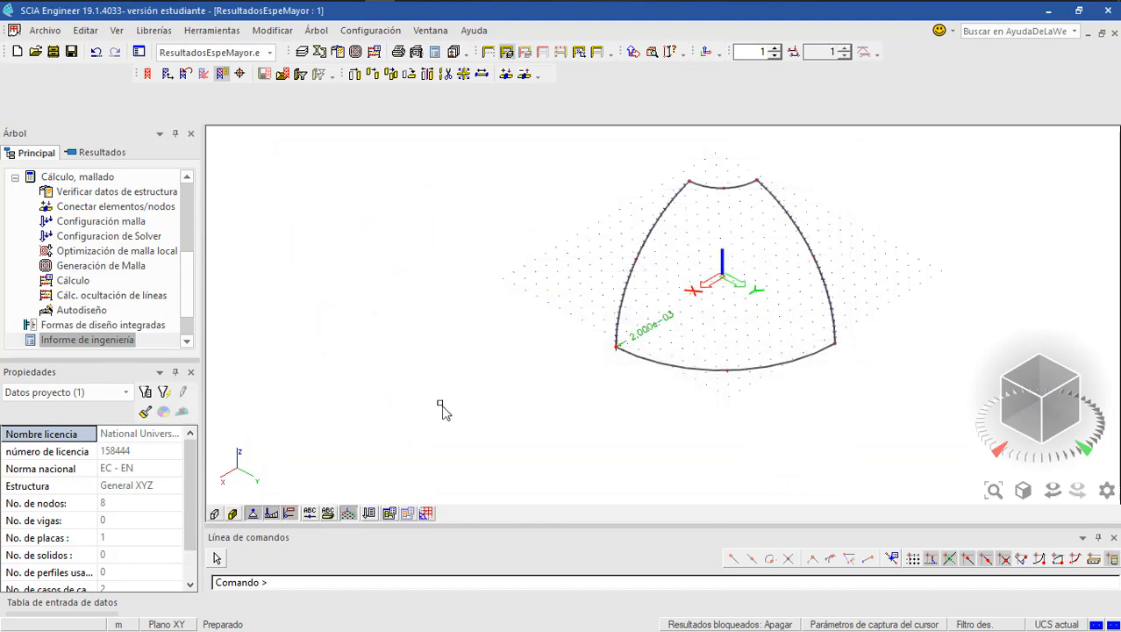
- Switch to load case PCompre and set the compression point load FC at node N2 to -2e-03 kN
click(369, 513)
click(390, 530)
click(880, 366)
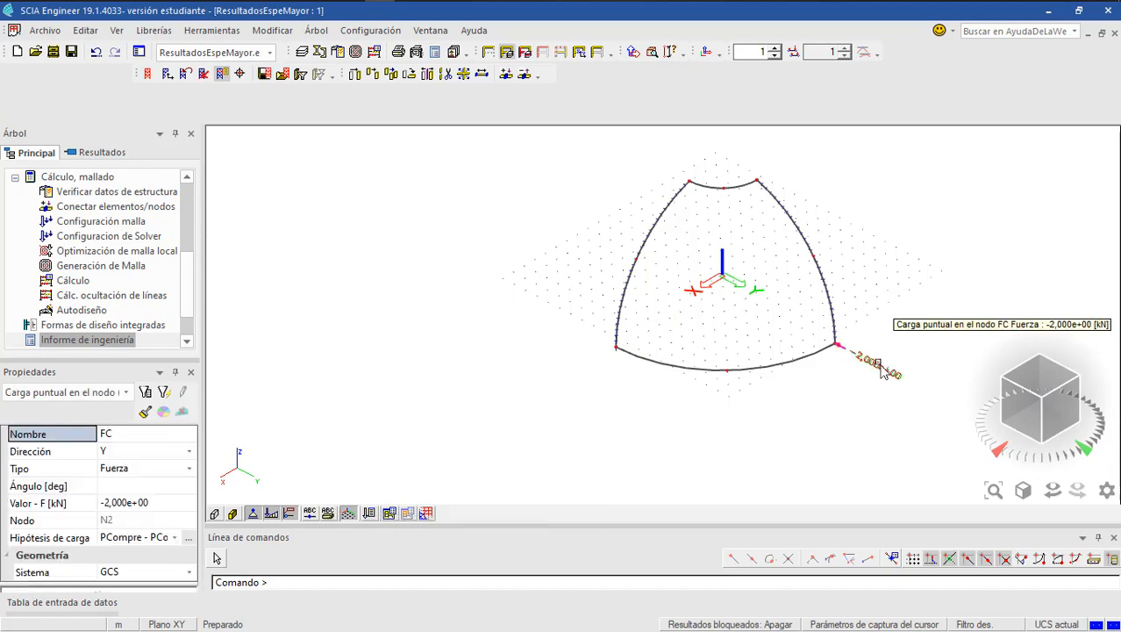
double_click(881, 368)
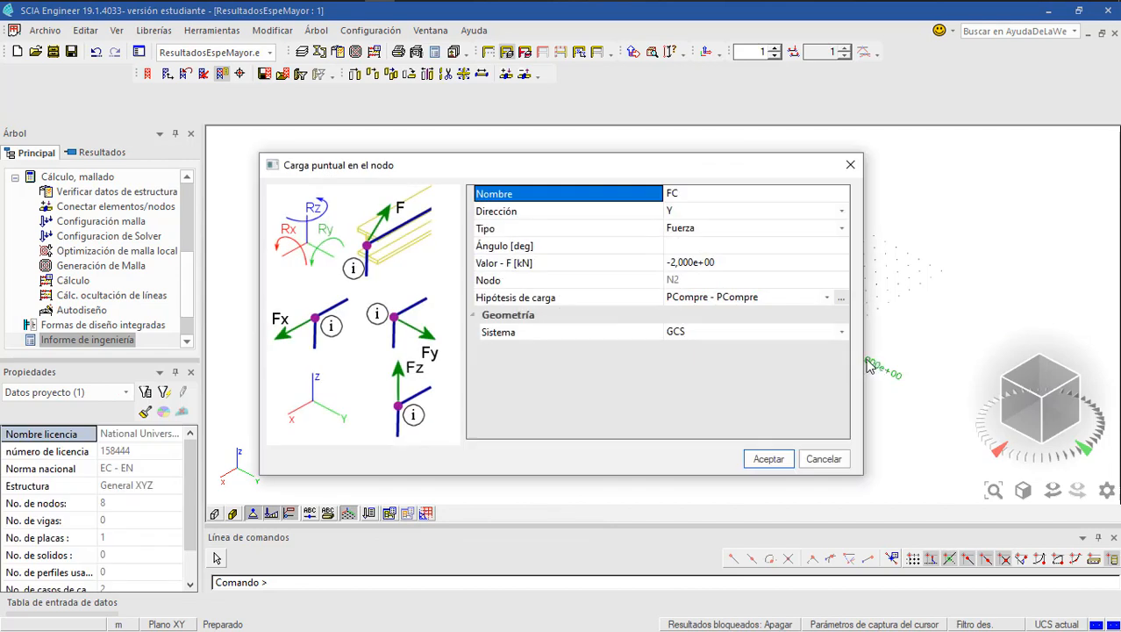
click(734, 263)
click(733, 262)
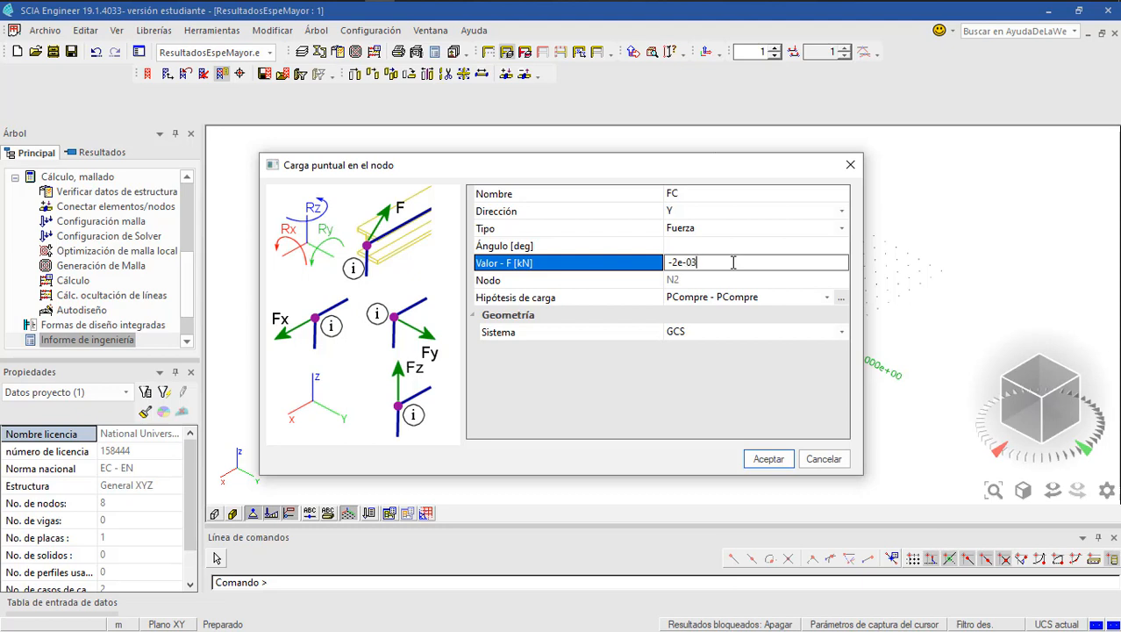
click(768, 458)
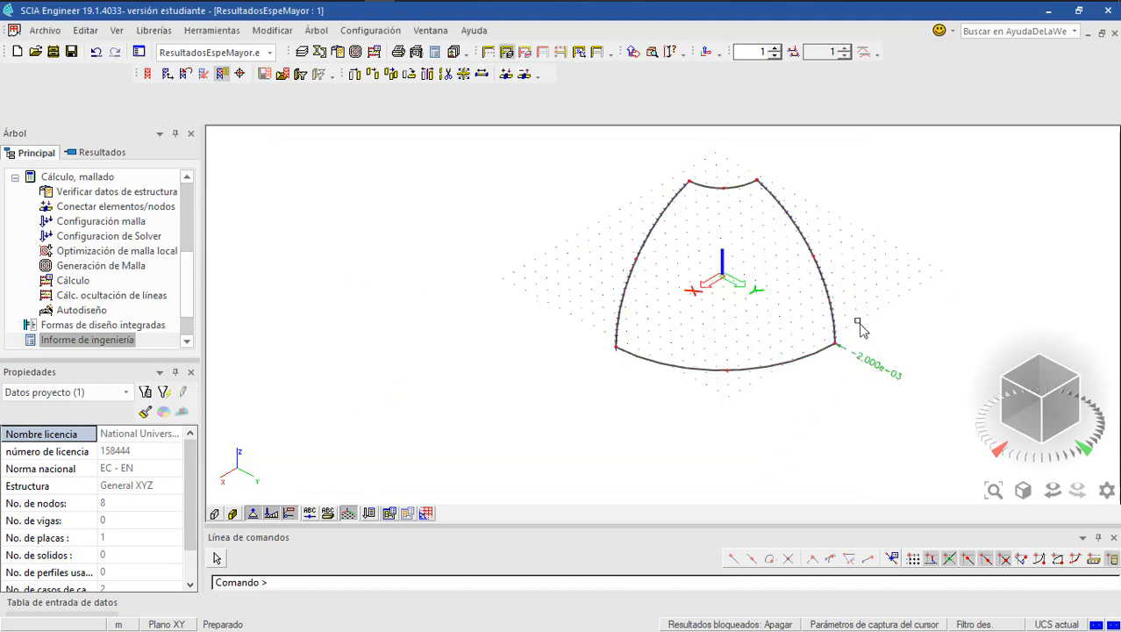
- Change the plate bending theory to Mindlin in the advanced solver settings and run the linear analysis for the thinner shell
middle_drag(830, 312, 765, 327)
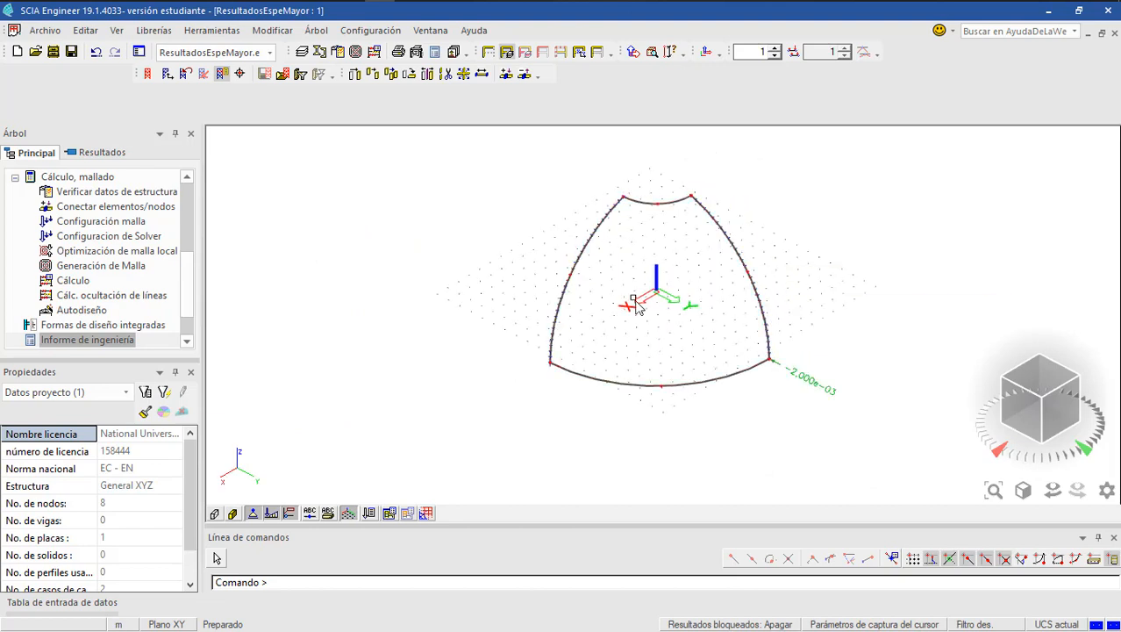
double_click(74, 282)
double_click(662, 275)
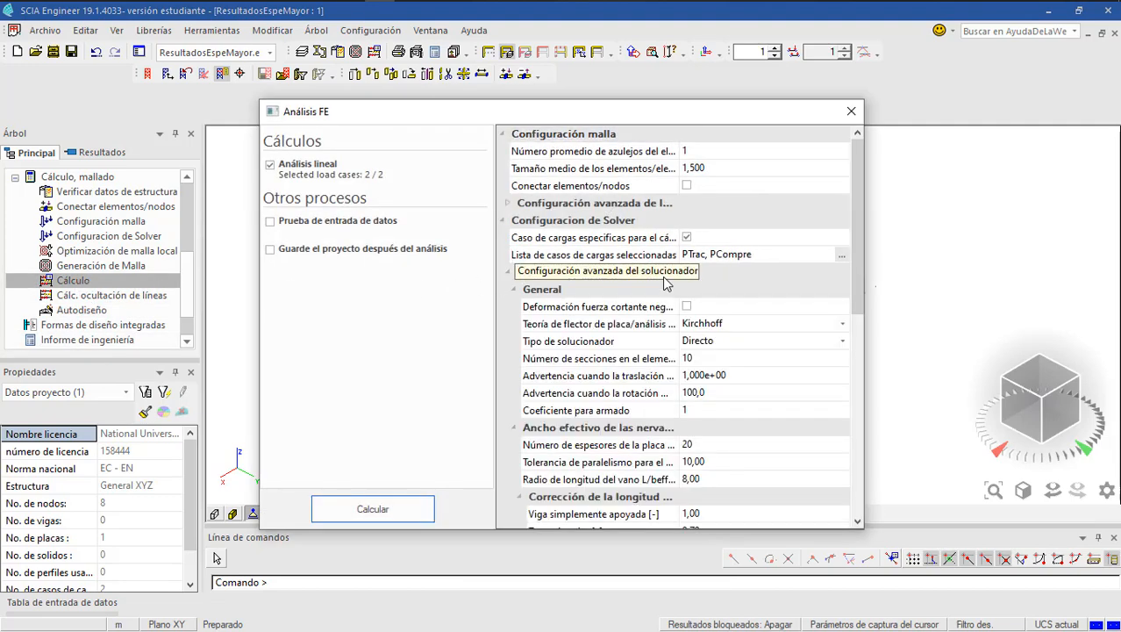
click(766, 324)
click(766, 324)
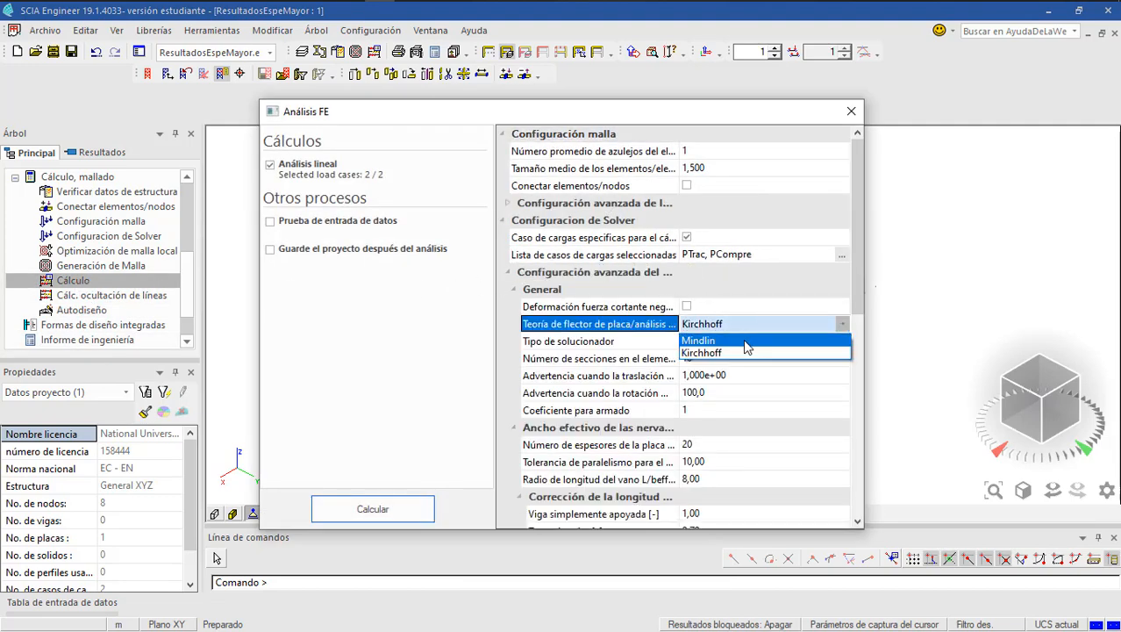
click(743, 335)
click(354, 509)
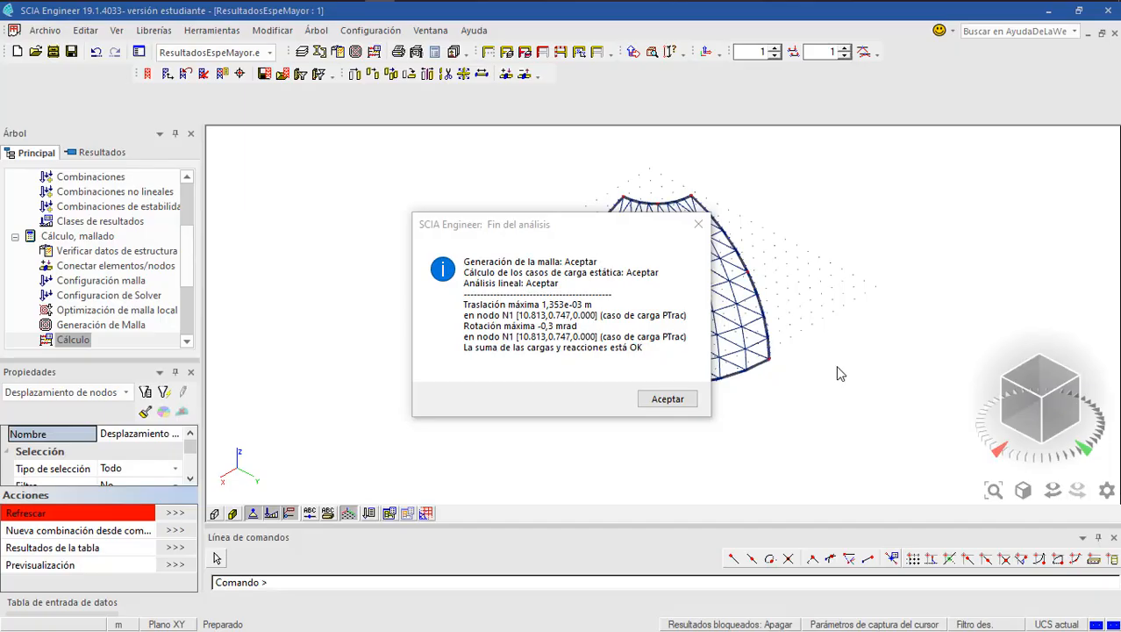
click(667, 398)
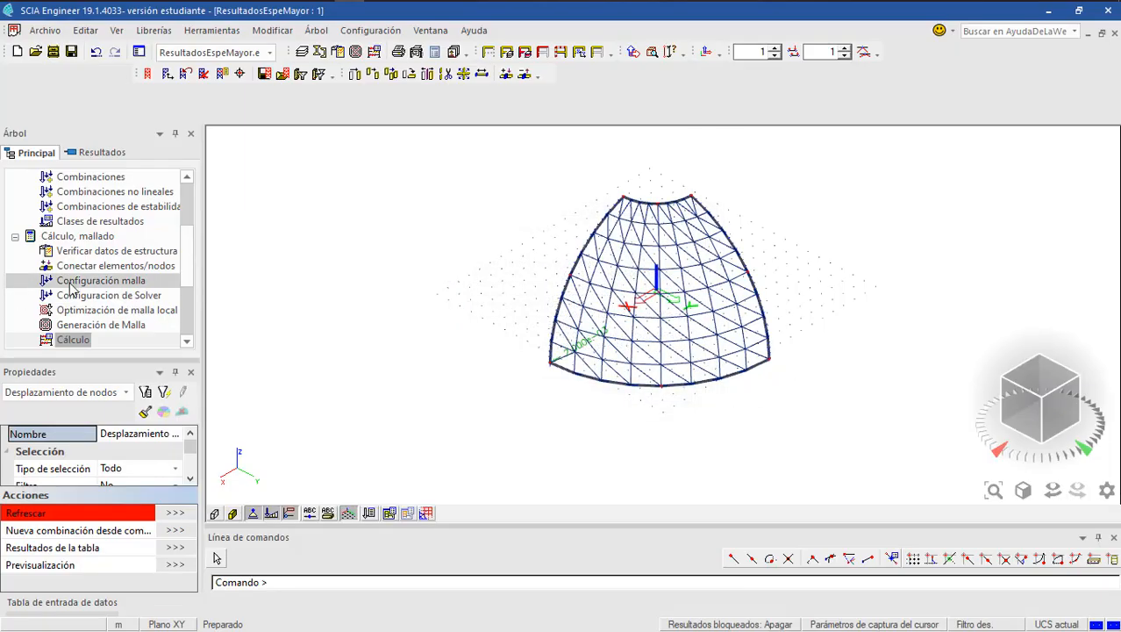
- Display the U_total node displacements for combination PTyPC from the thin-shell Mindlin analysis and compare them with the presentation's t=0.004 table
scroll(88, 298, down, 2)
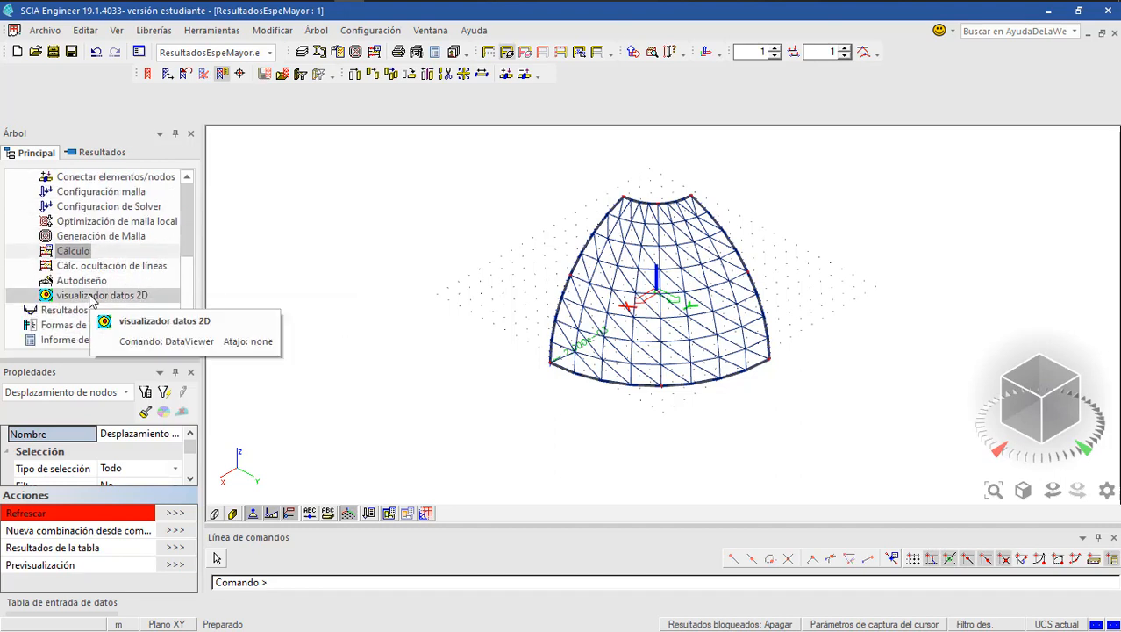
click(35, 311)
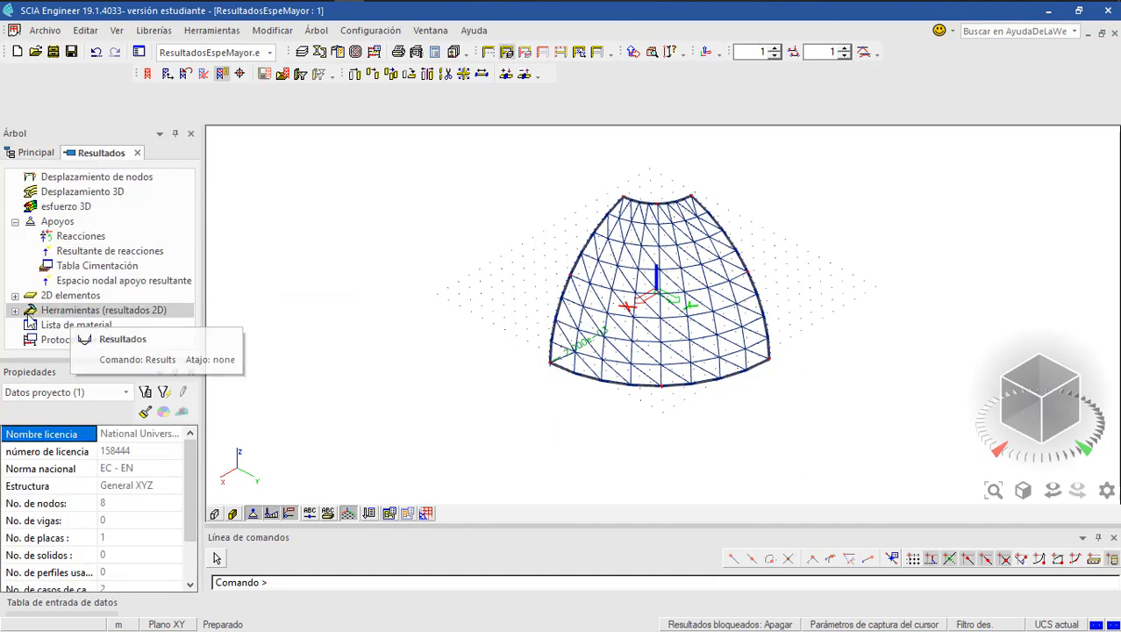
click(64, 180)
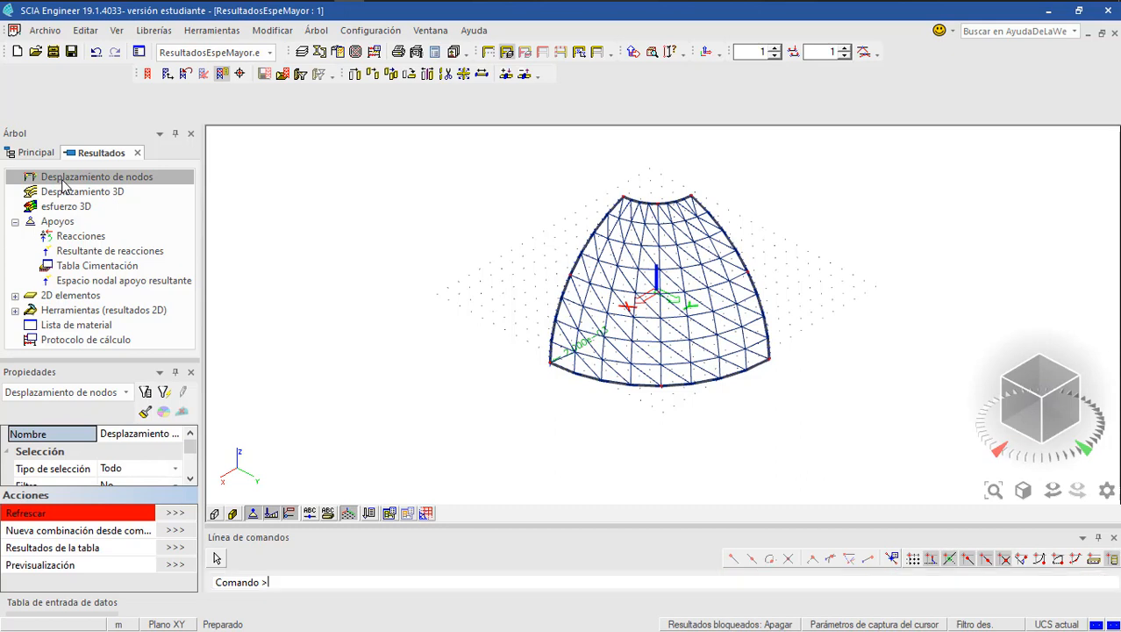
click(191, 478)
click(190, 478)
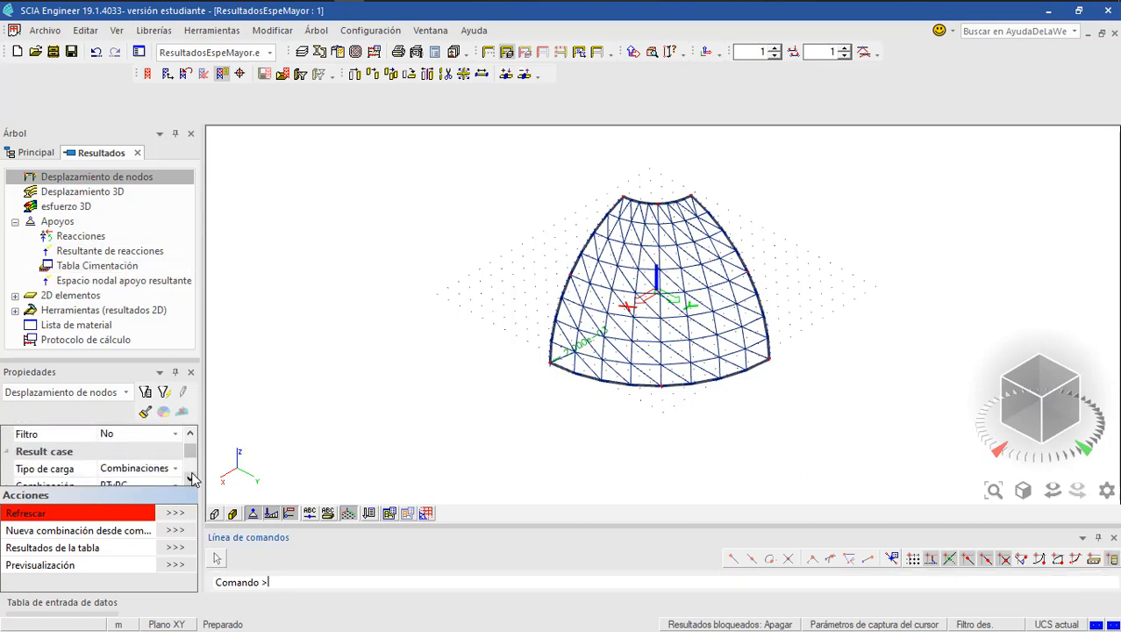
click(191, 478)
click(190, 478)
click(191, 478)
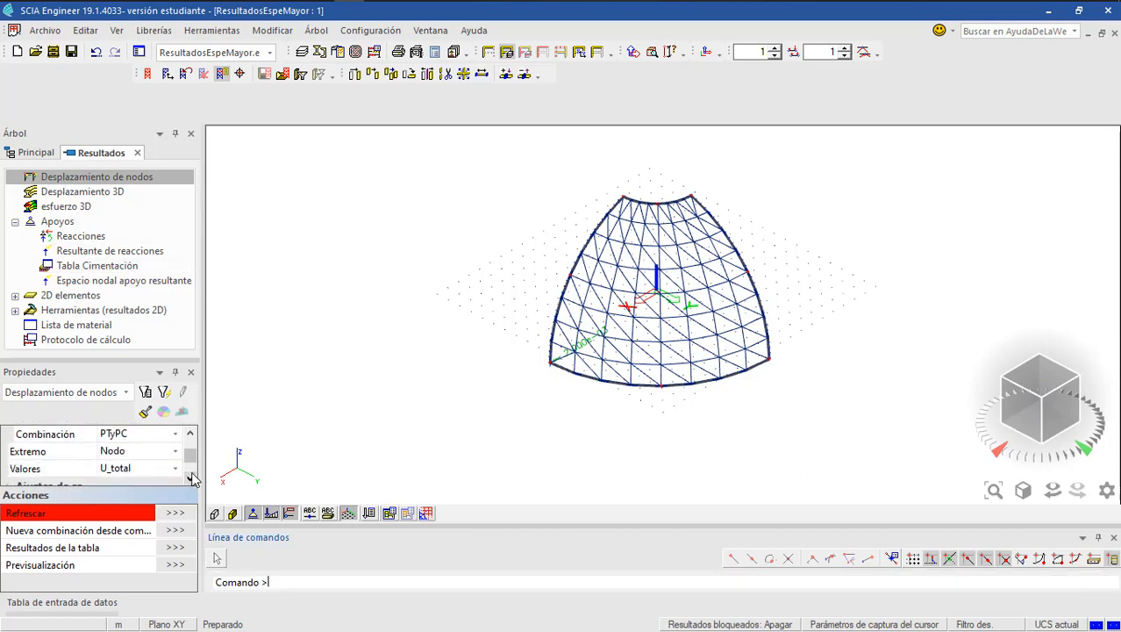
click(190, 479)
click(183, 512)
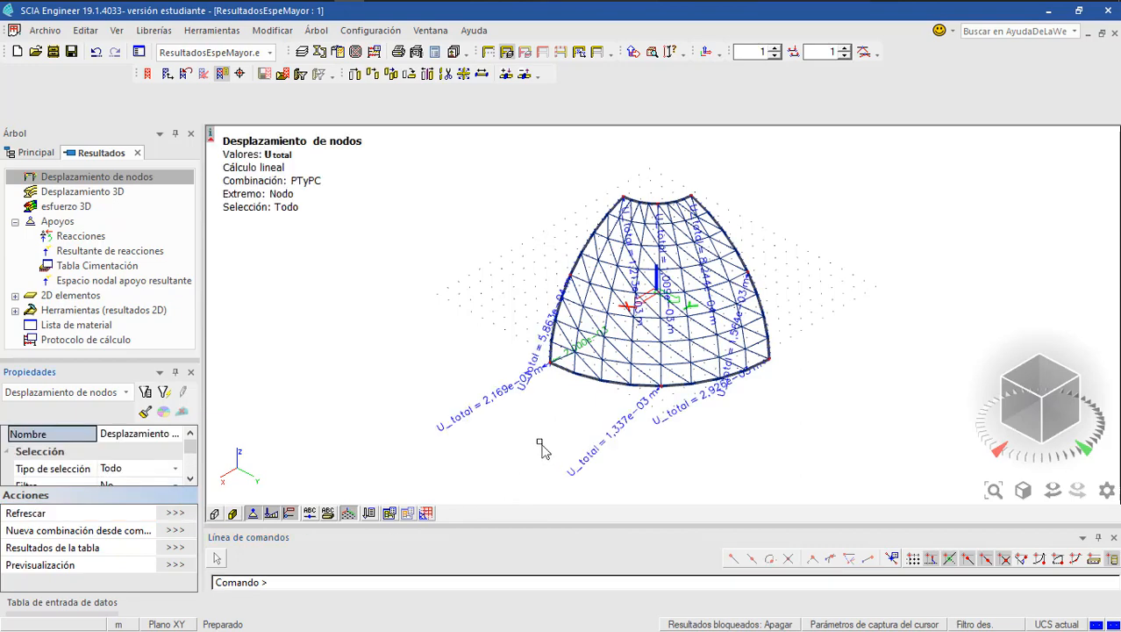
ctrl+right_drag(565, 401, 544, 412)
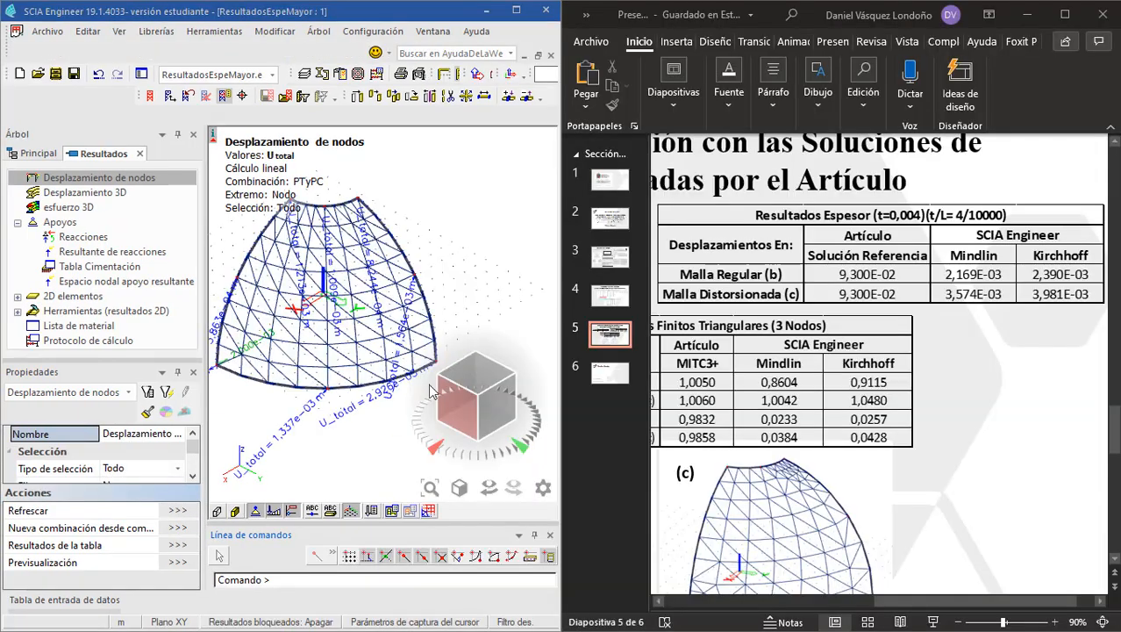
scroll(453, 346, down, 2)
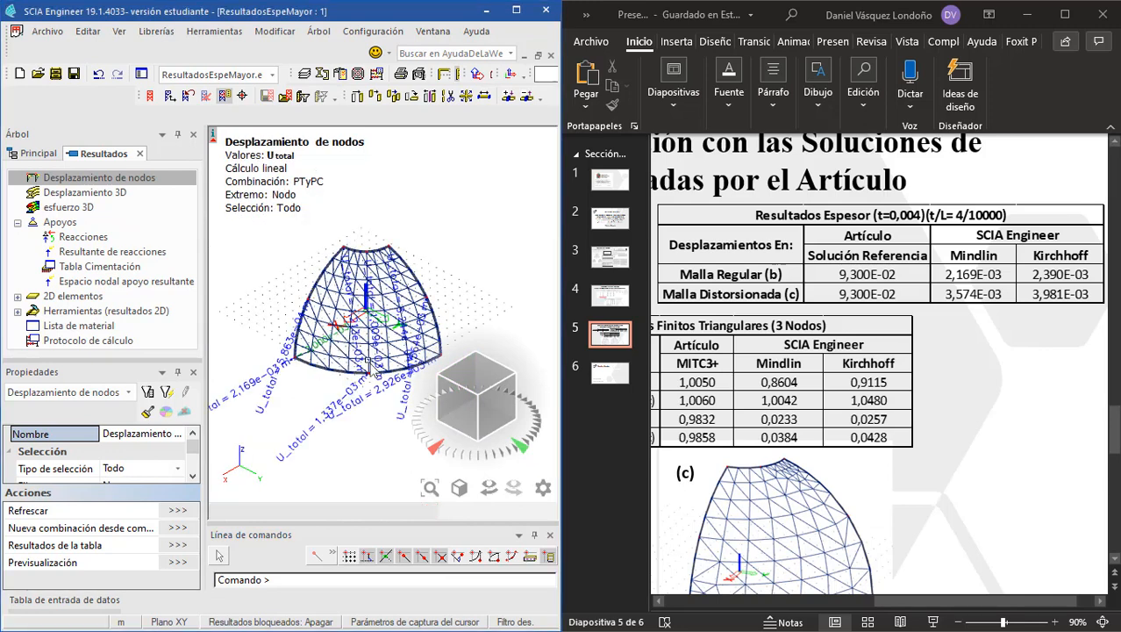
scroll(277, 392, up, 2)
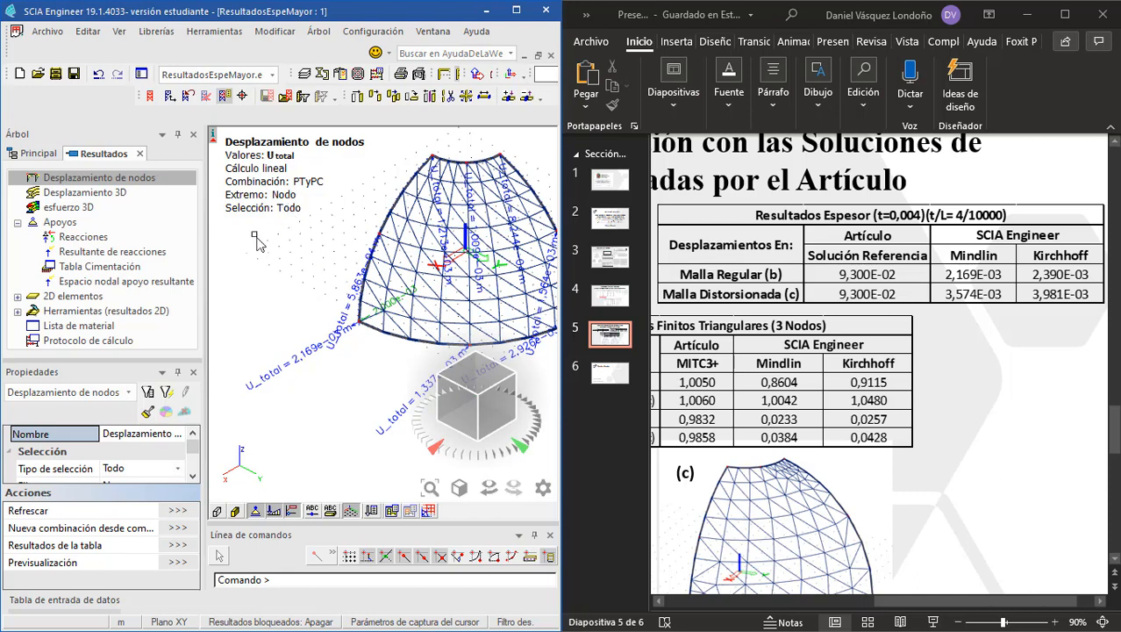
- Switch the plate bending theory from Mindlin to Kirchhoff and recalculate the thin shell with the linear analysis
click(37, 154)
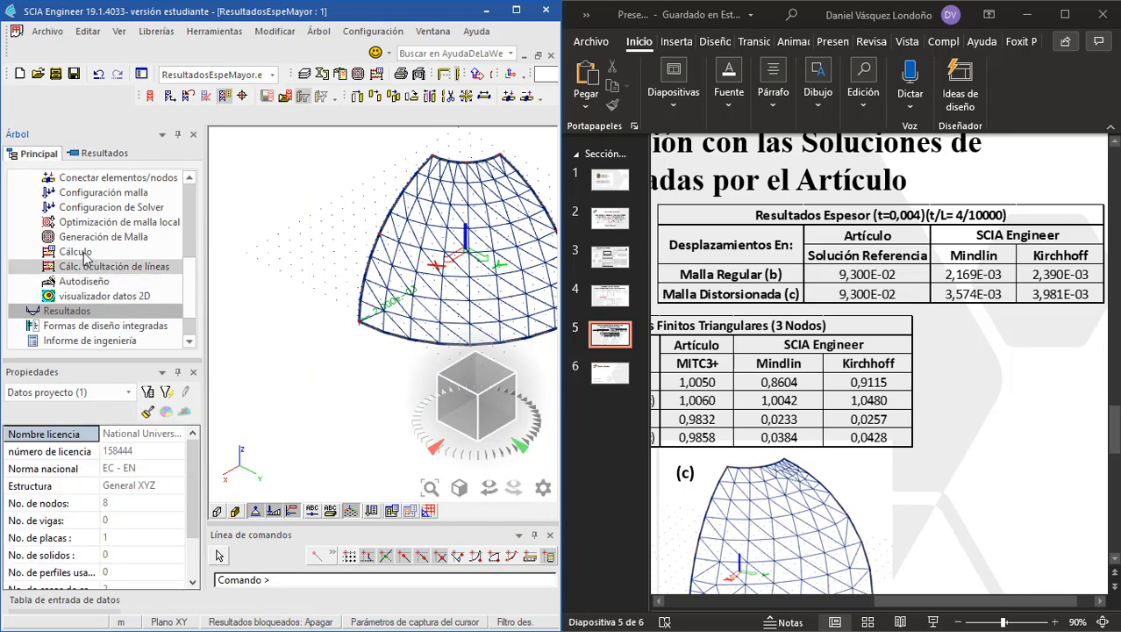
double_click(77, 252)
click(356, 273)
click(355, 272)
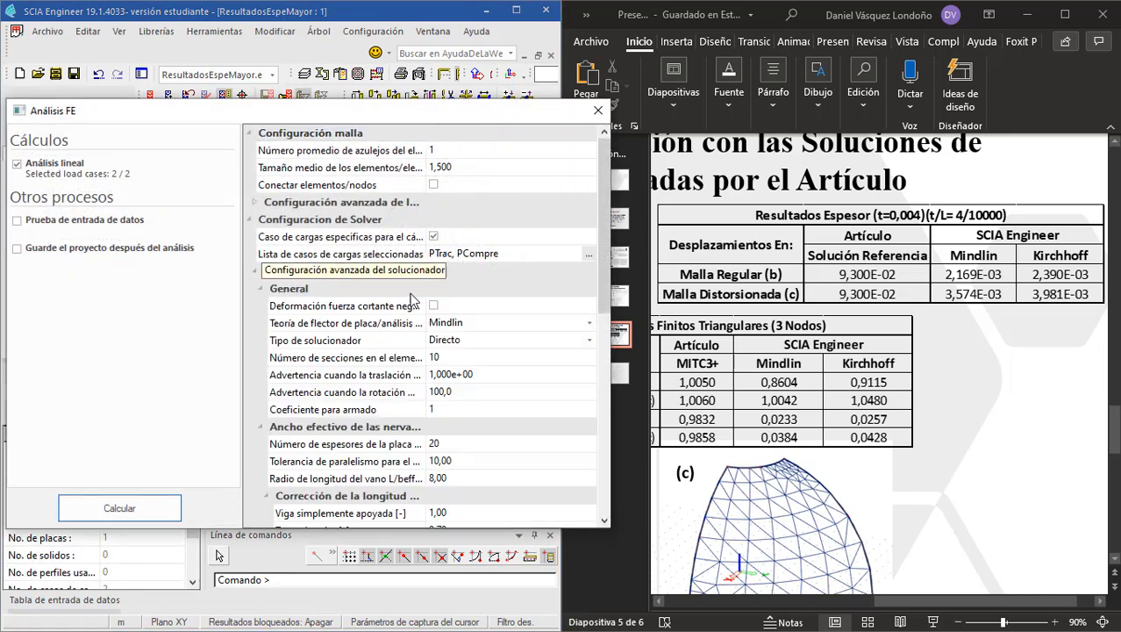
click(474, 322)
click(491, 323)
click(487, 354)
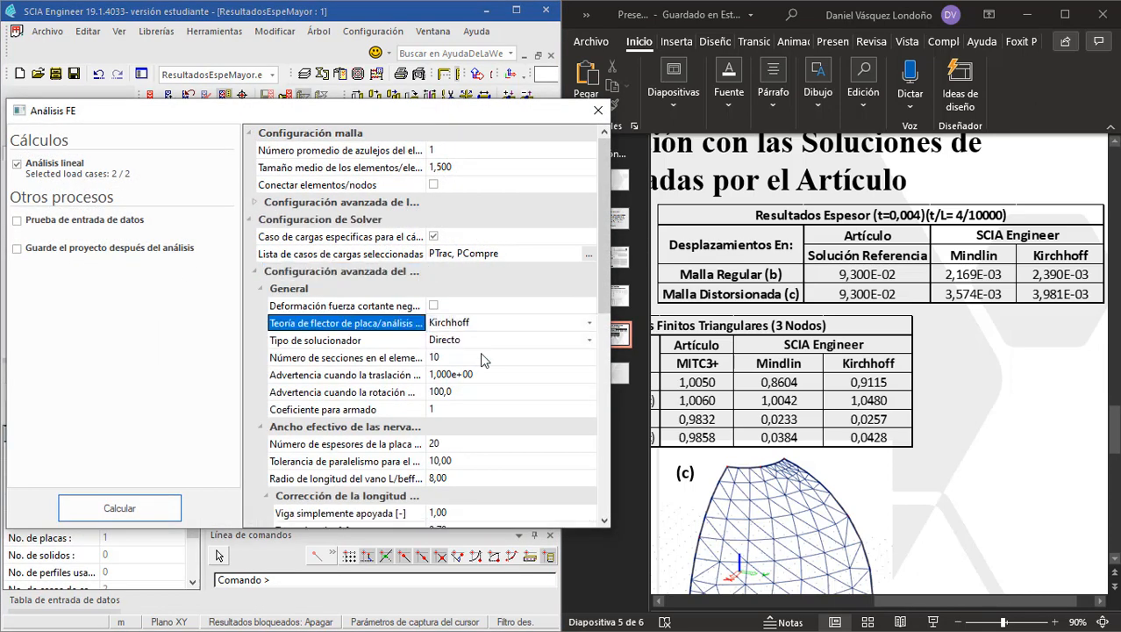
click(110, 512)
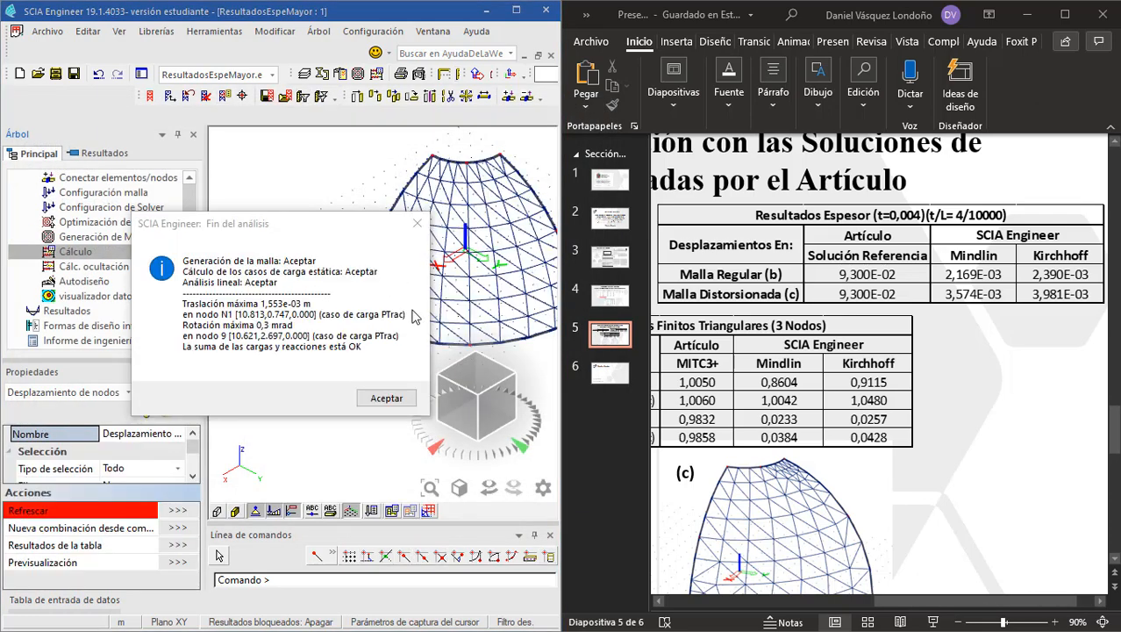
click(386, 398)
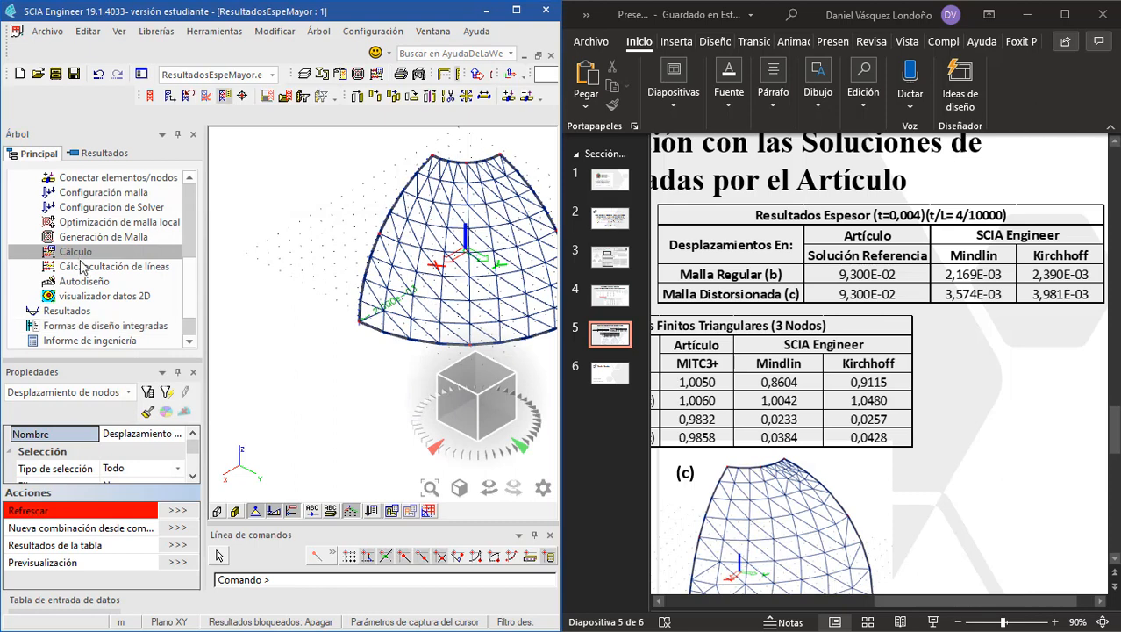
- Display the U_total node displacements for combination PTyPC from the thin-shell Kirchhoff analysis
scroll(88, 281, down, 3)
double_click(65, 264)
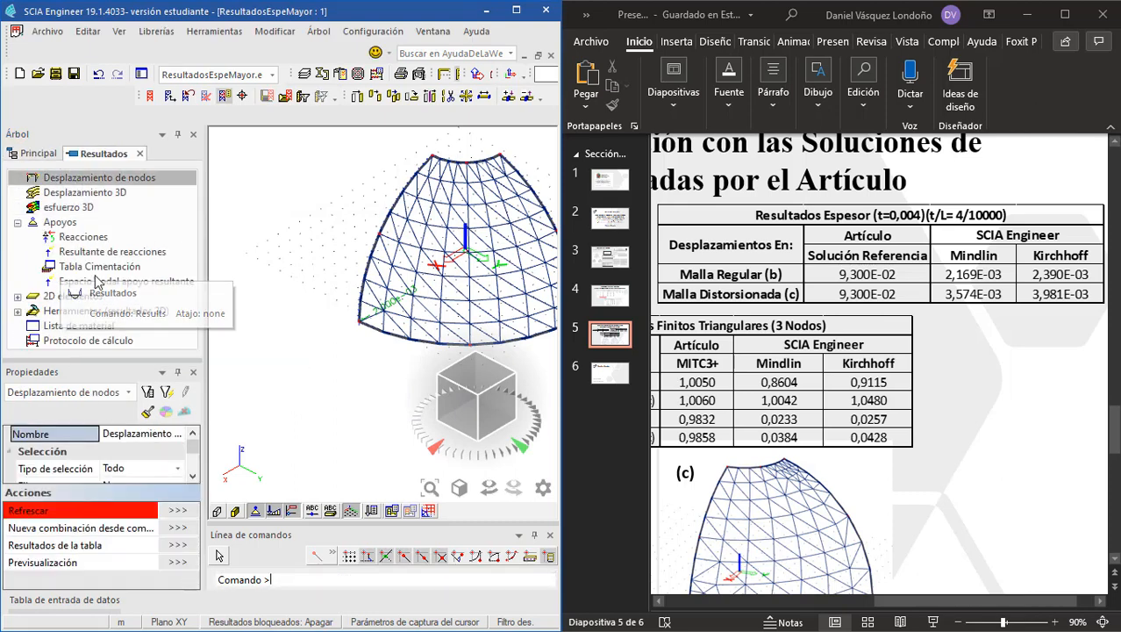
scroll(170, 473, down, 3)
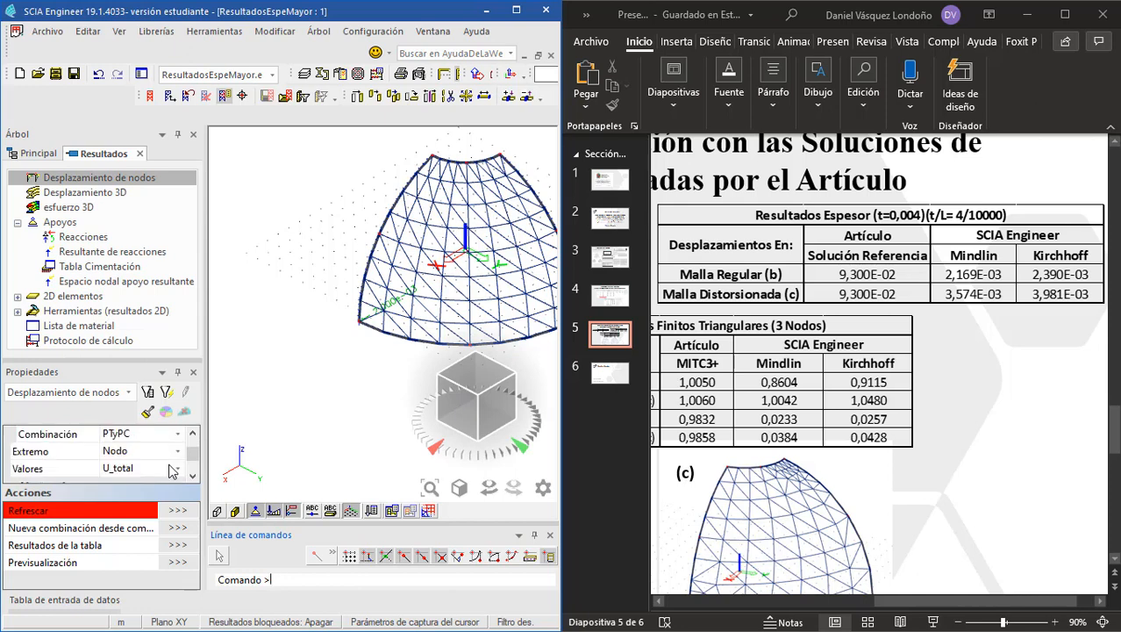
click(179, 510)
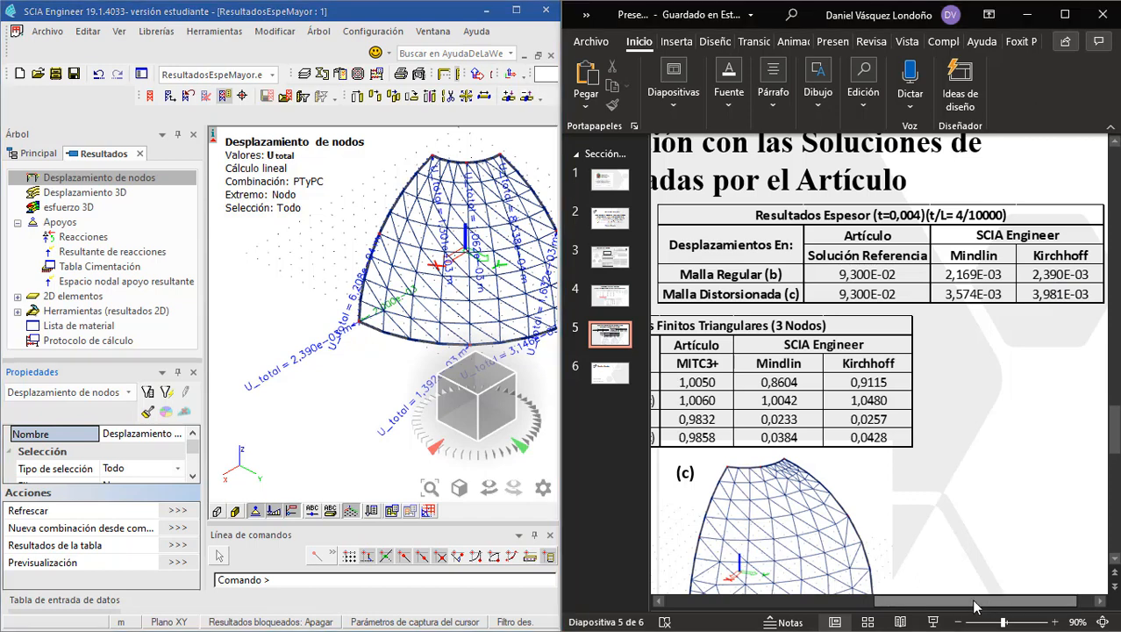
- Compare the displayed displacement with the presentation's t=0.004 and t=0.04 result tables and the triangular-element comparison
drag(1002, 602, 825, 605)
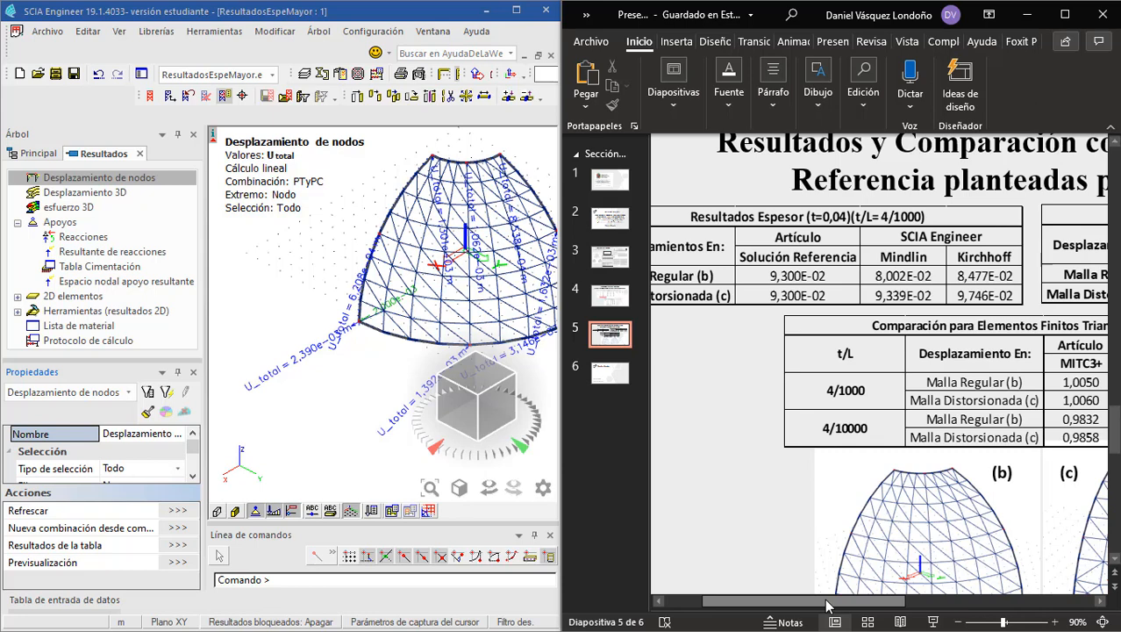
drag(825, 604, 1022, 608)
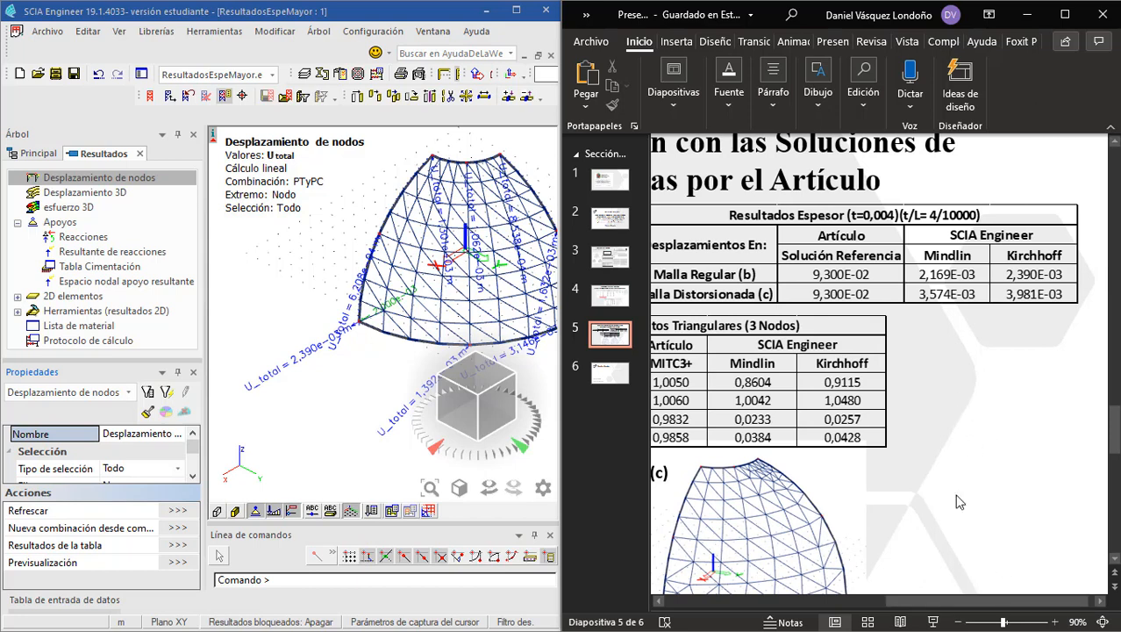
click(657, 604)
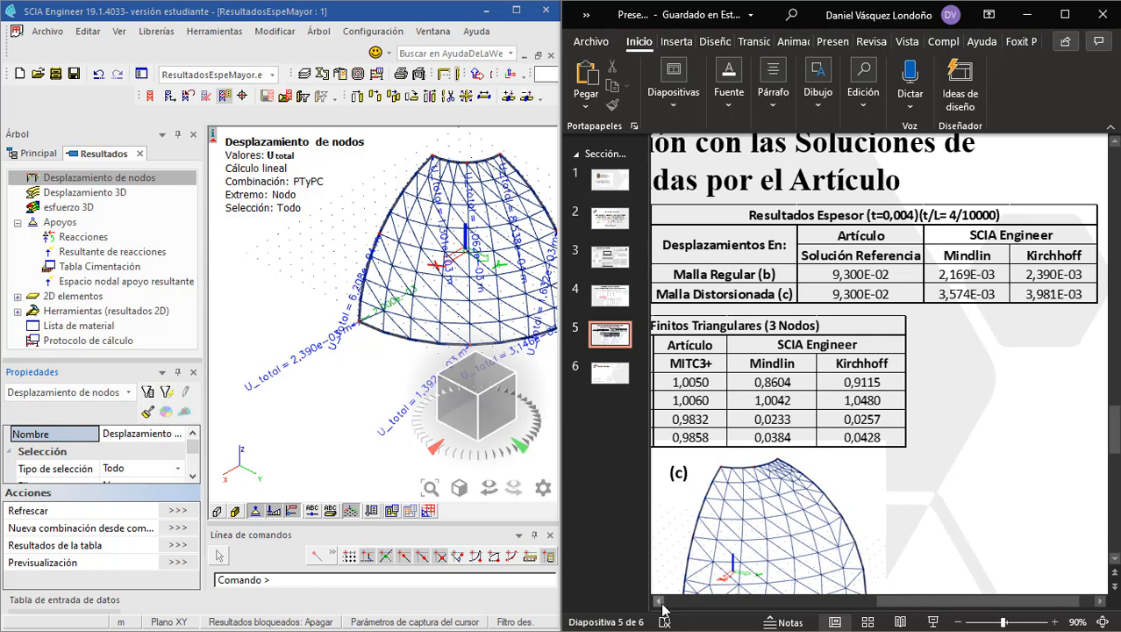
click(660, 603)
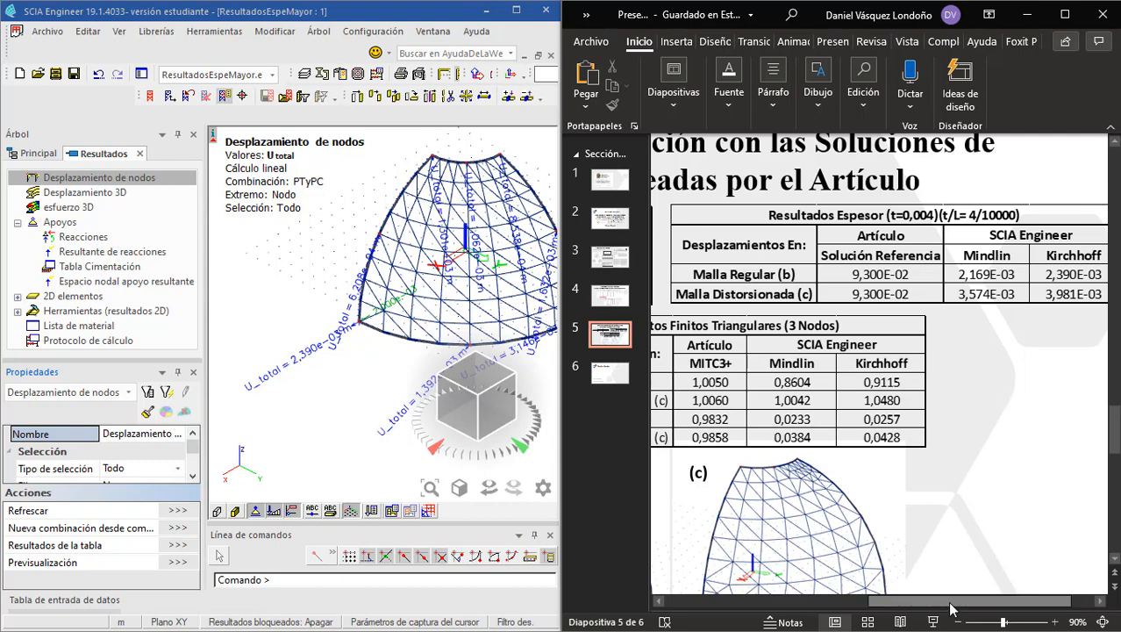
drag(953, 602, 746, 599)
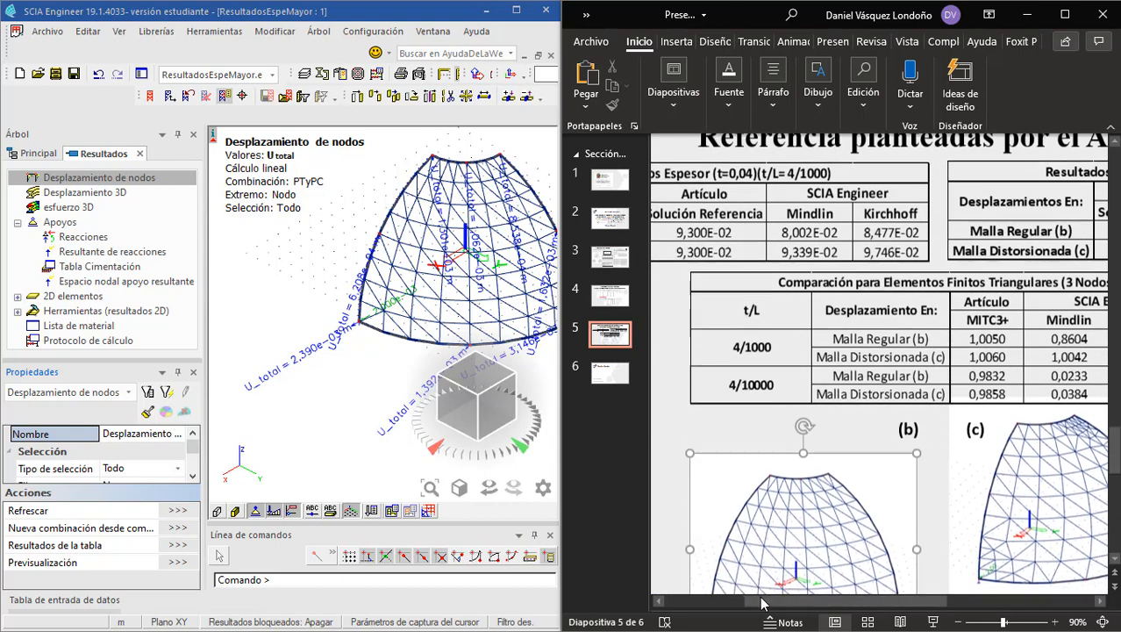
click(739, 432)
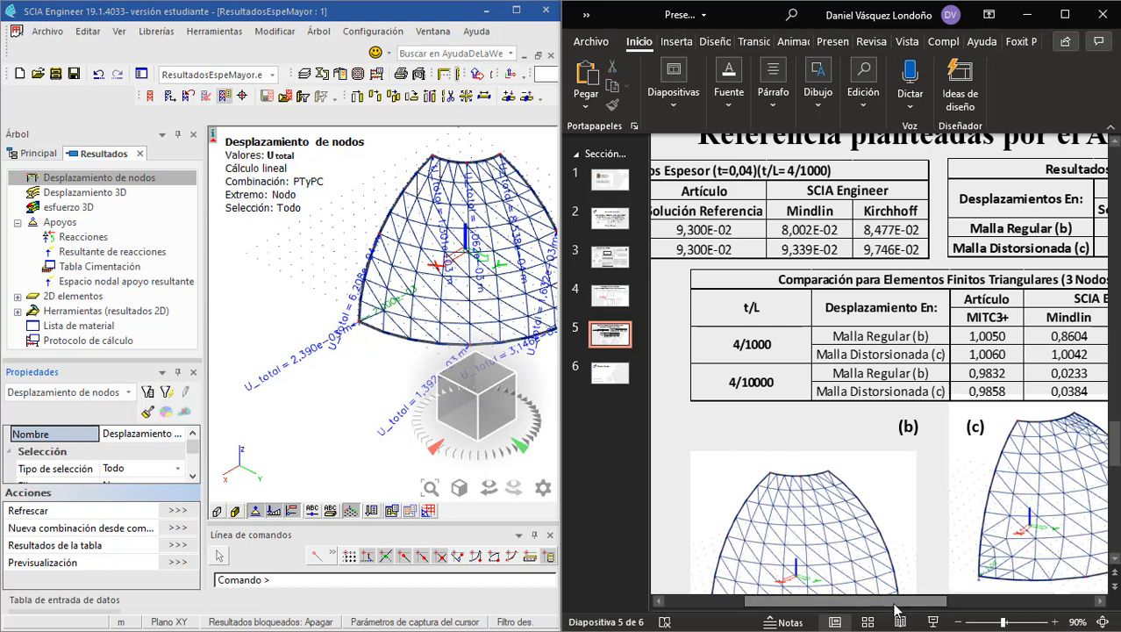
drag(896, 605, 811, 605)
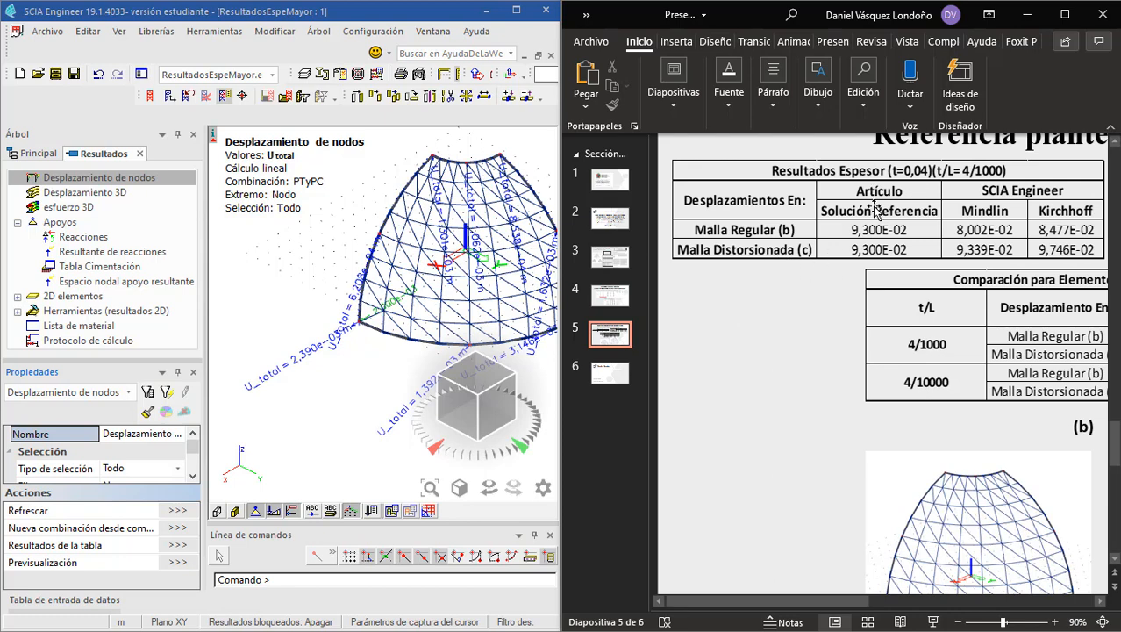
drag(795, 603, 1018, 603)
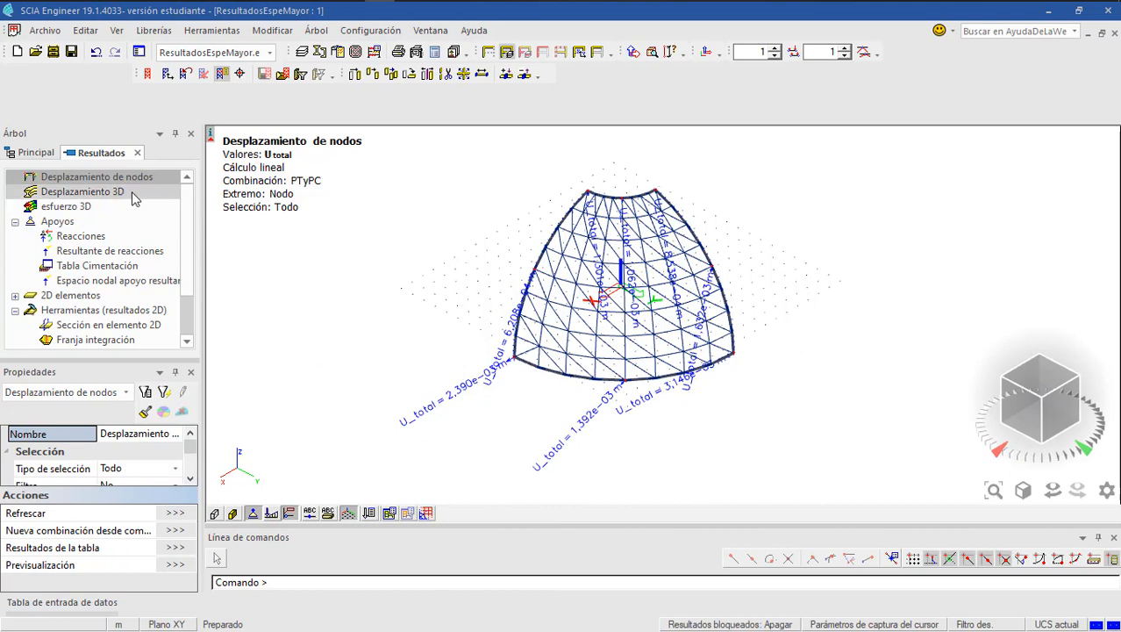
- Review the mesh settings with the 1.500 m average 2D element size and open the local mesh refinement tools
click(28, 152)
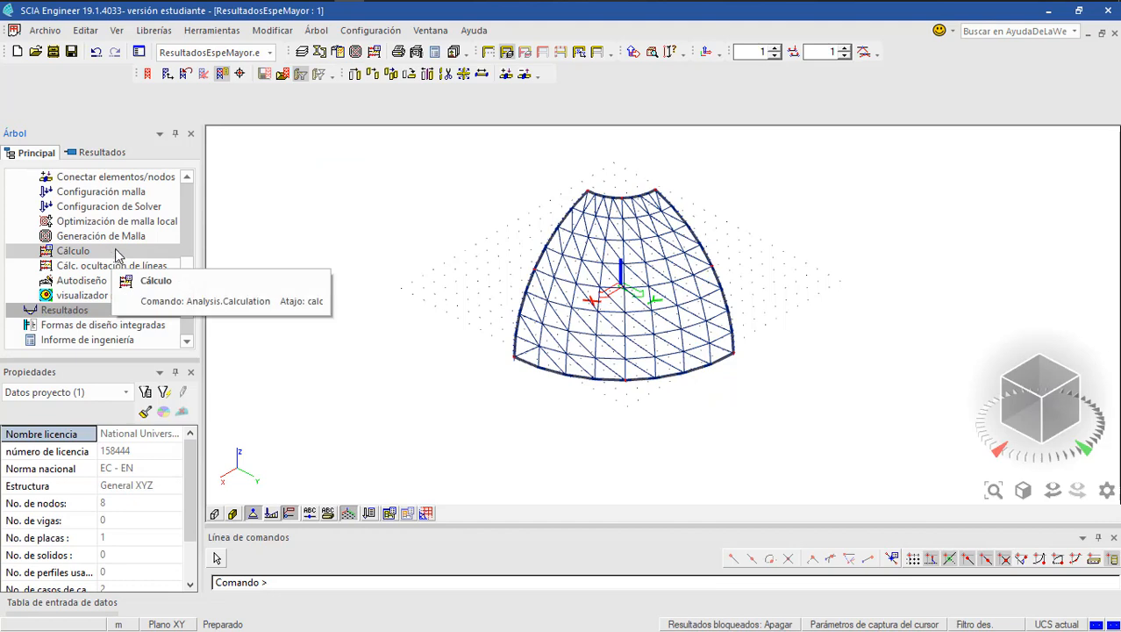
scroll(118, 254, up, 1)
double_click(101, 237)
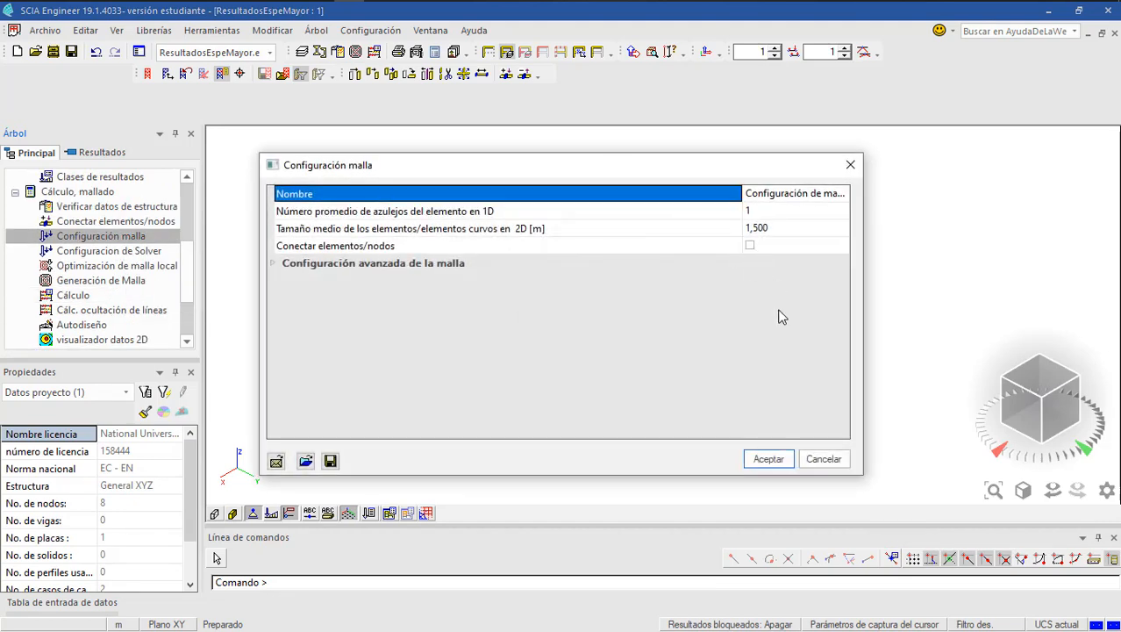
click(766, 459)
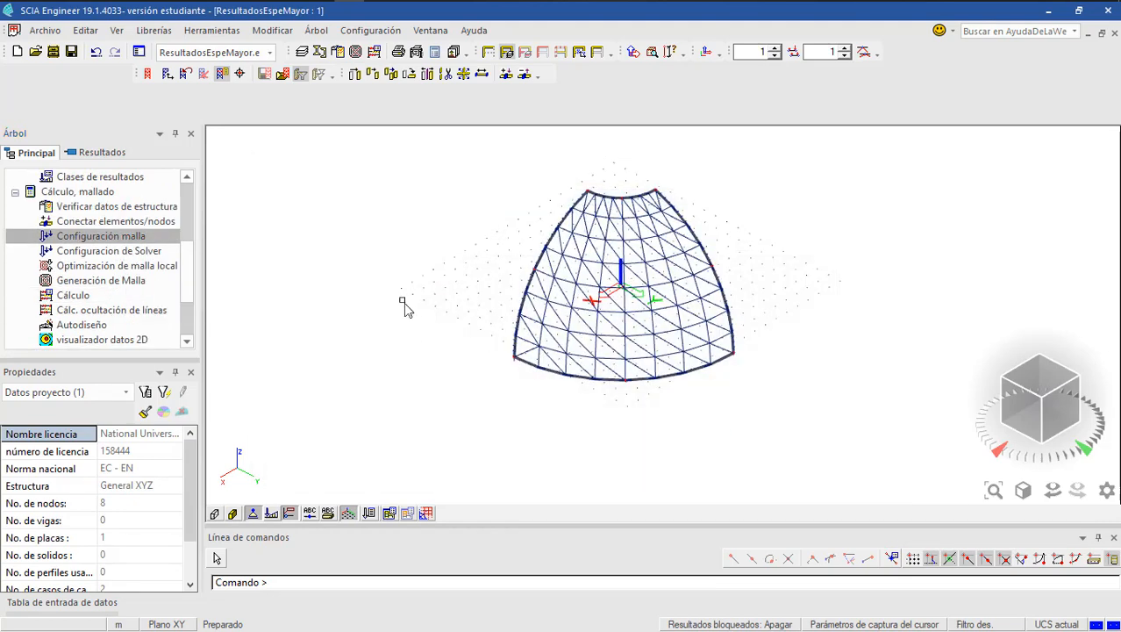
click(98, 266)
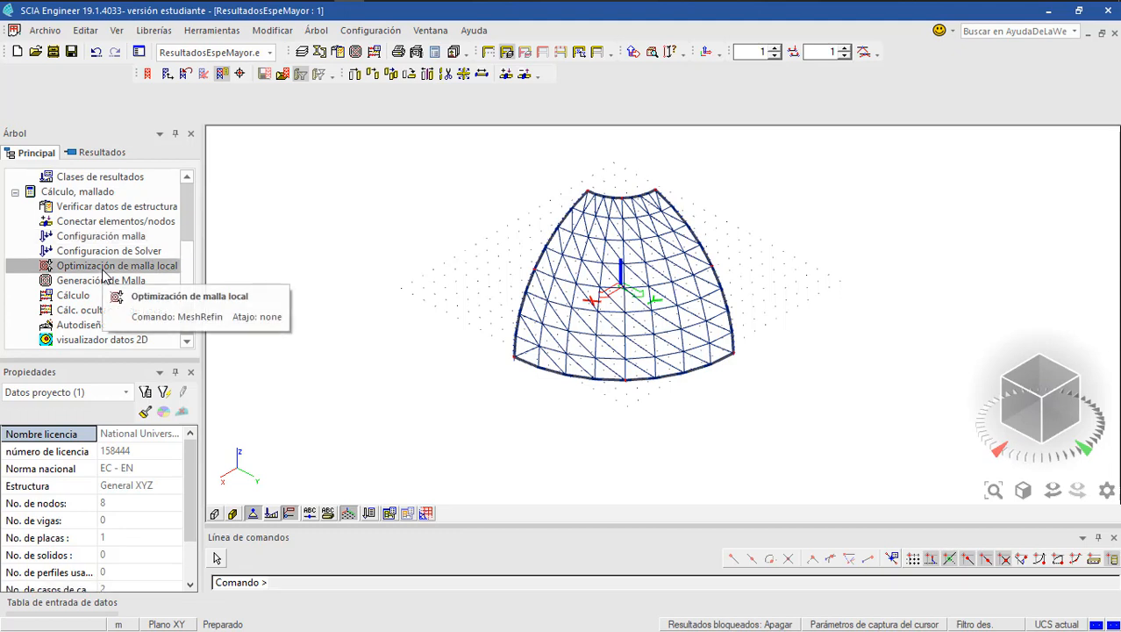
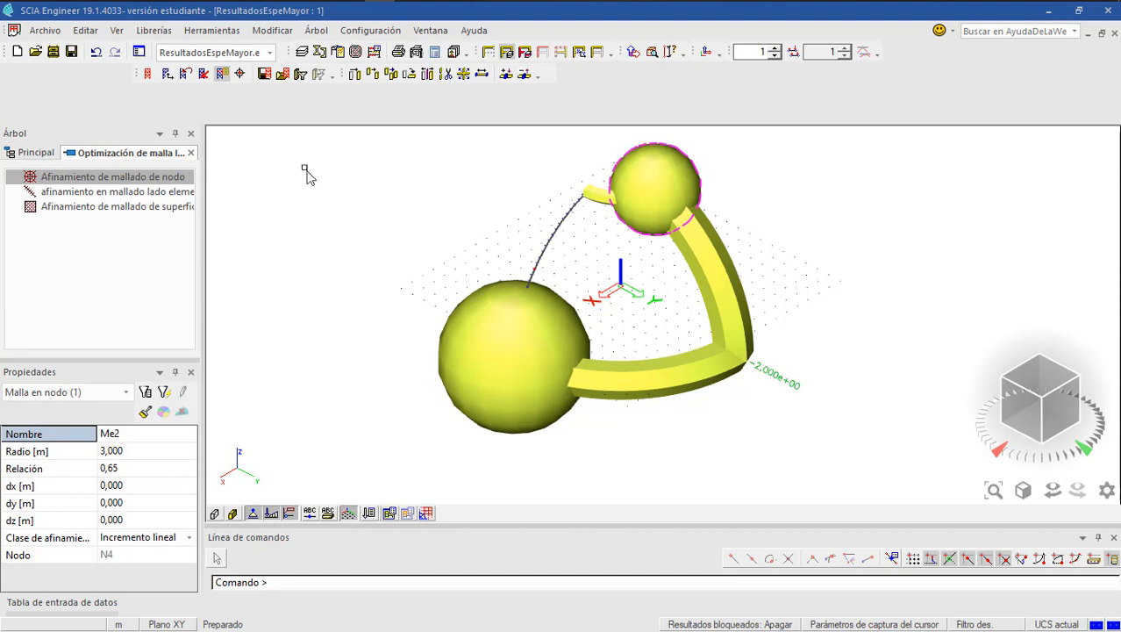
- Generate the distorted finite element mesh of the shell using the defined node and edge refinements
click(37, 152)
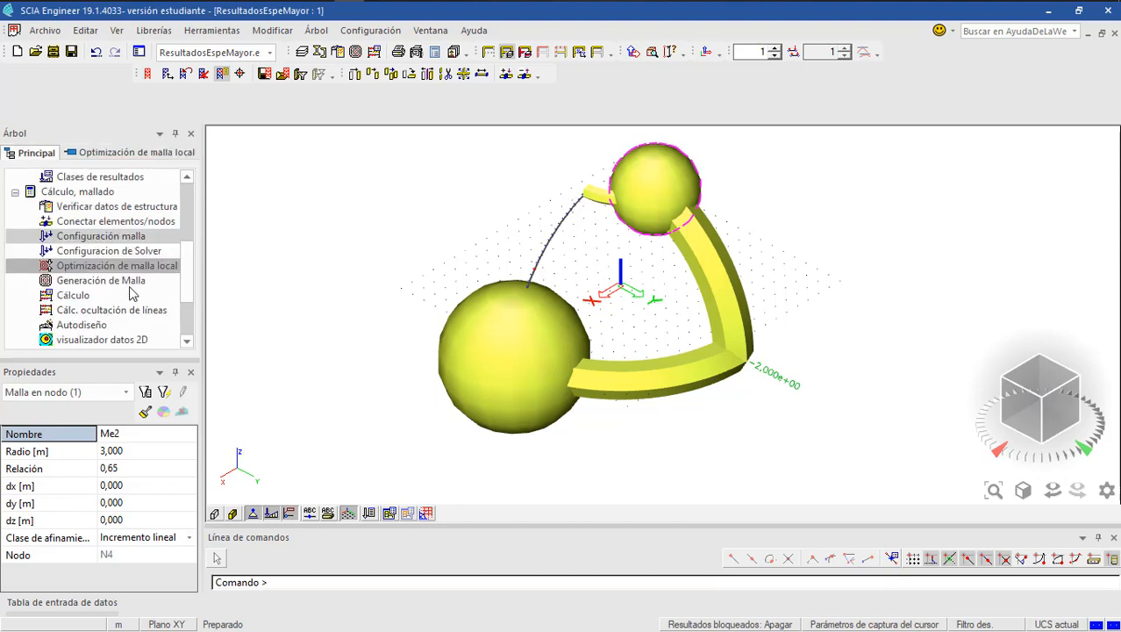
click(118, 298)
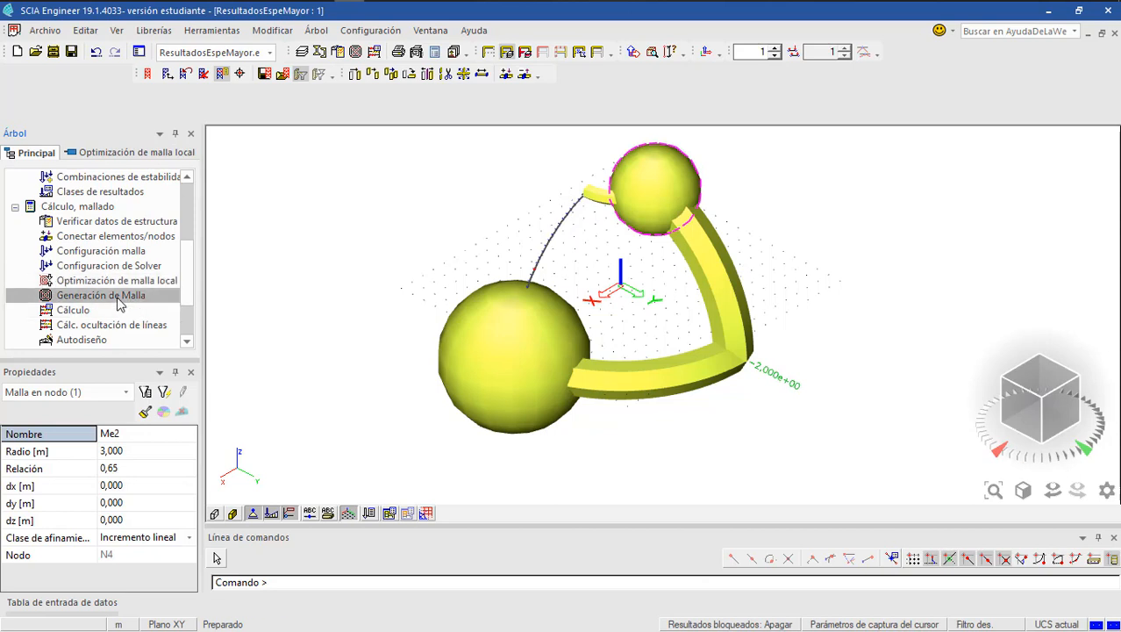
double_click(120, 298)
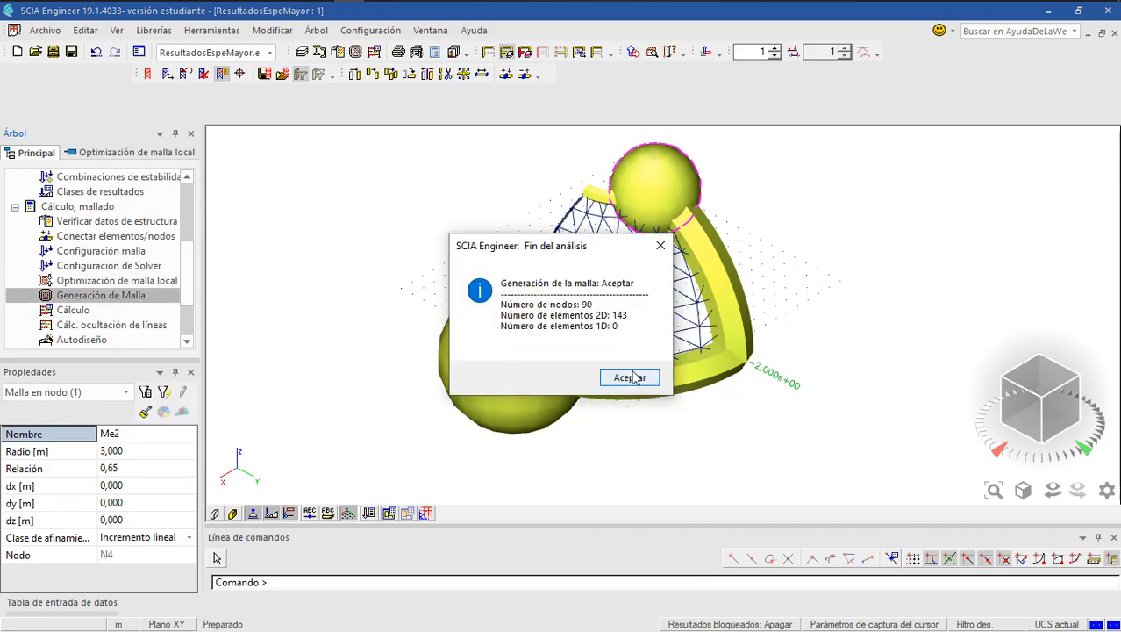
click(630, 377)
- Hide the refinement symbols, examine the distorted mesh from several angles, and check the shell's thickness in its element properties
scroll(70, 329, down, 1)
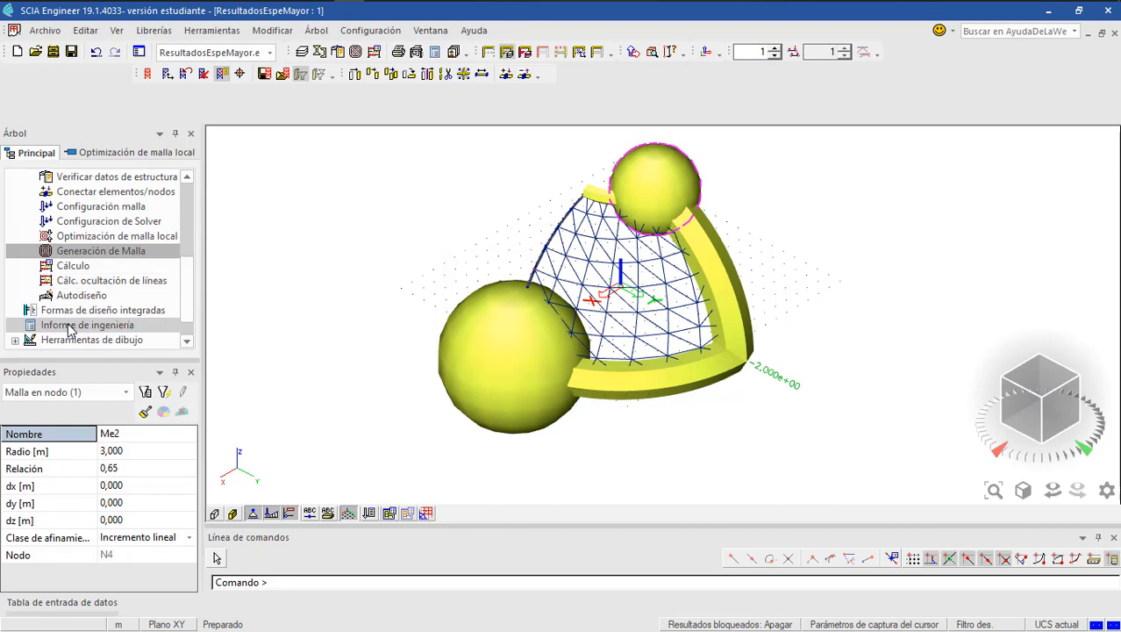
click(72, 310)
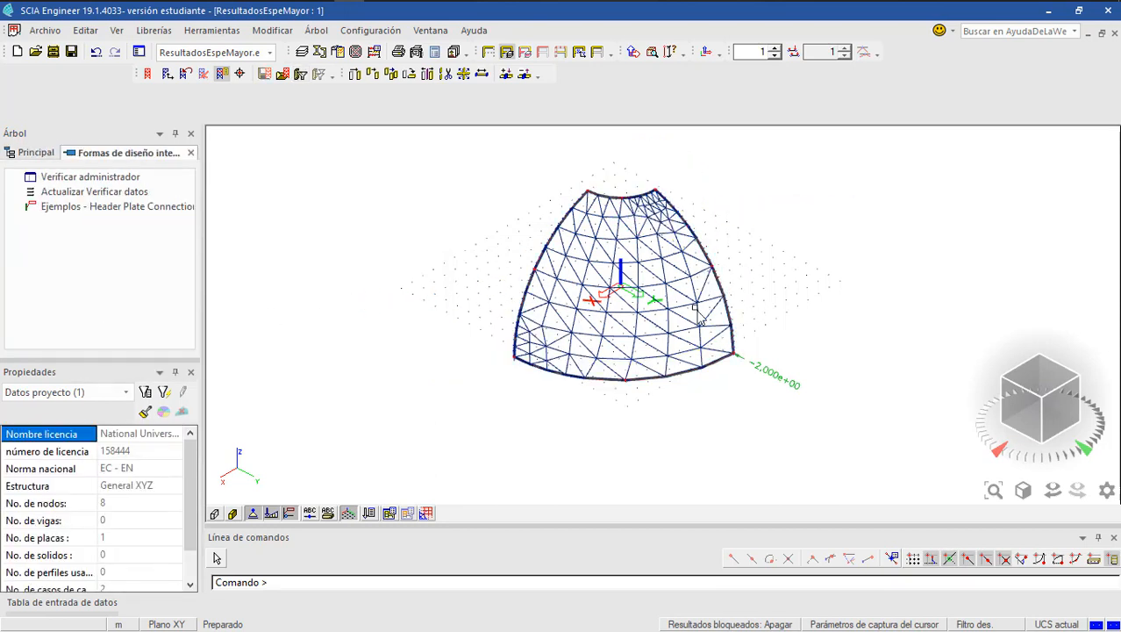
drag(1022, 406, 1044, 395)
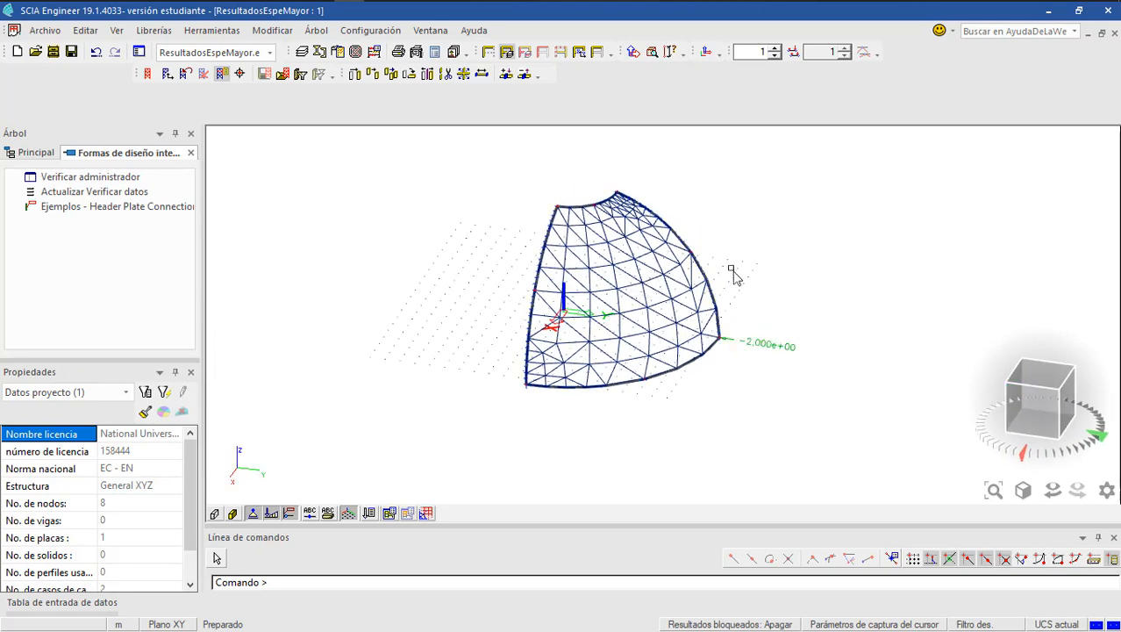
mouse_move(725, 261)
middle_down()
mouse_move(703, 263)
mouse_move(722, 276)
middle_up()
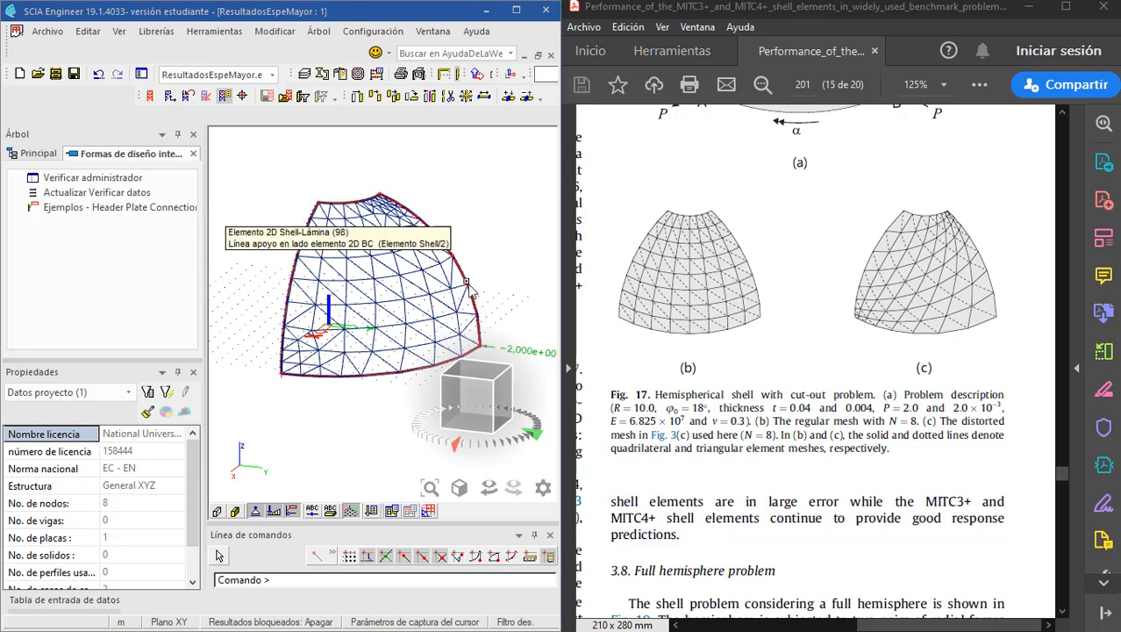
key(super+Up)
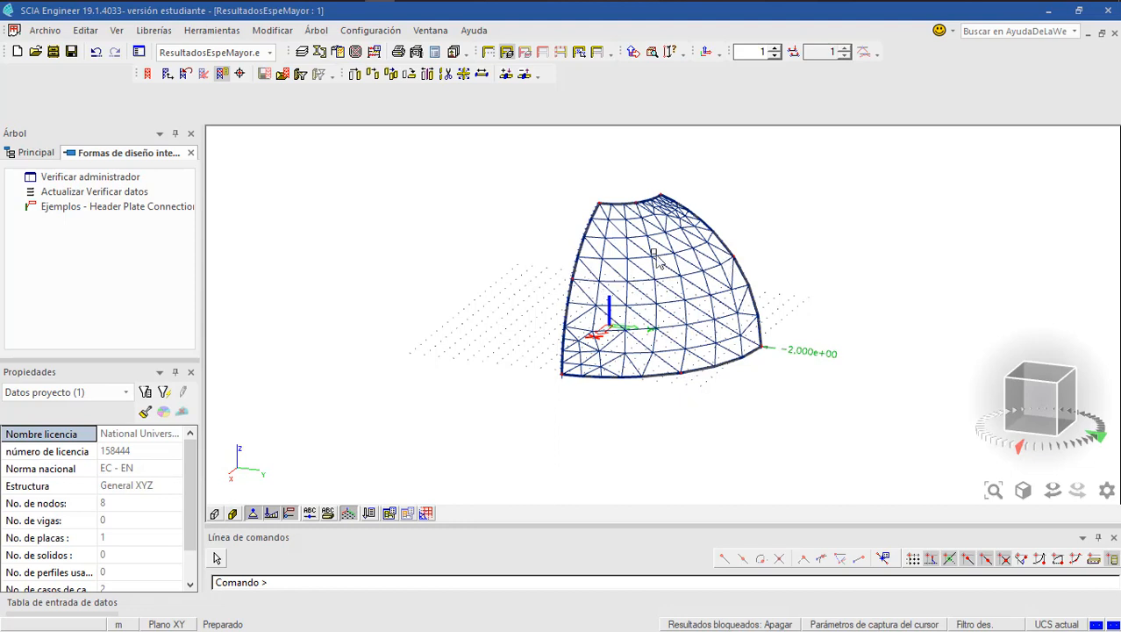
scroll(631, 263, up, 1)
middle_drag(629, 286, 625, 299)
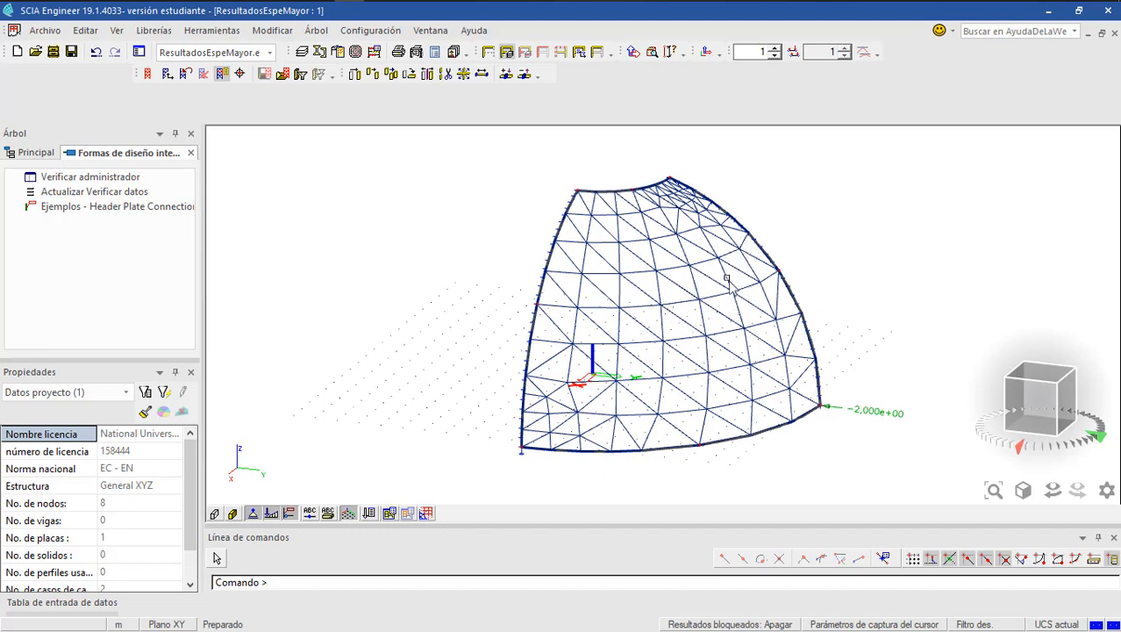
double_click(713, 442)
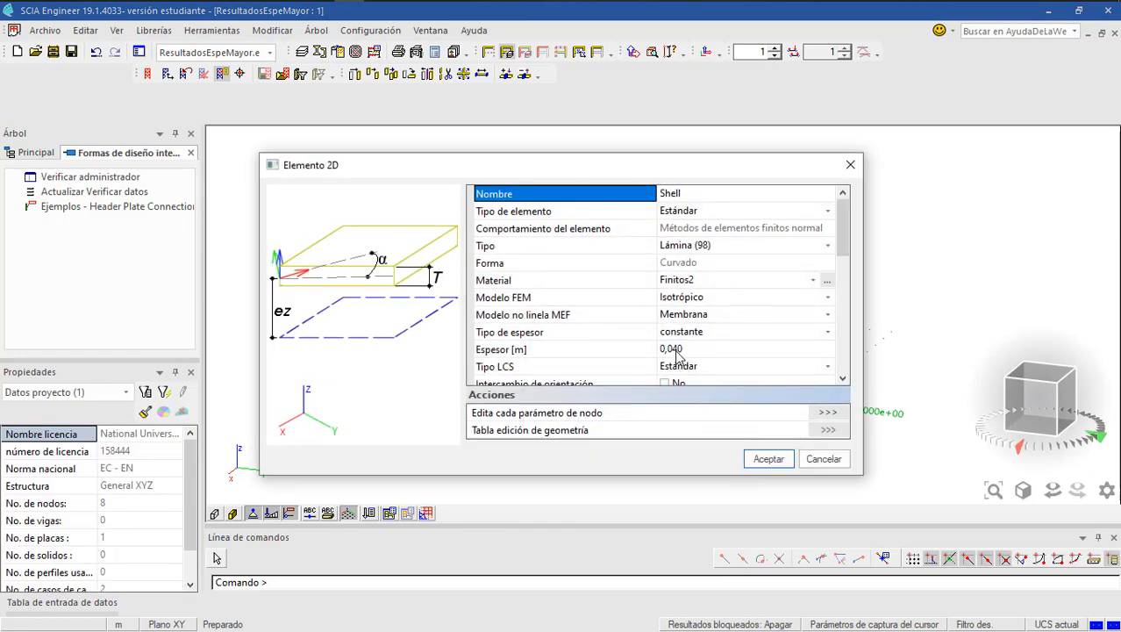
click(768, 459)
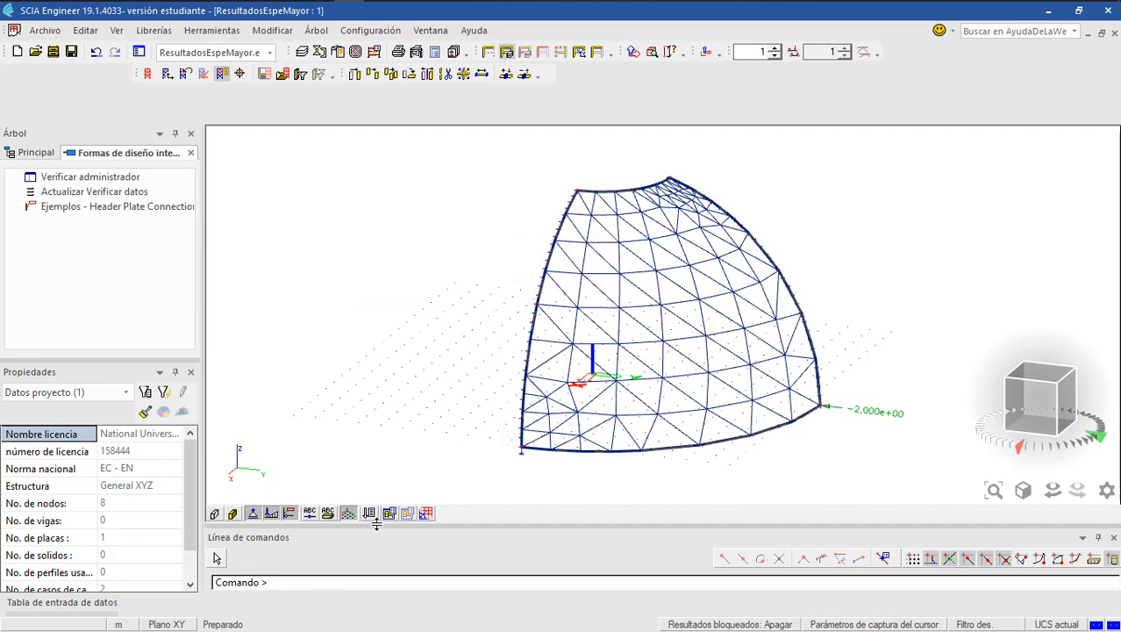
- Choose the plate bending theory in the advanced solver settings and run the linear analysis on the distorted mesh for PTrac and PCompre
click(24, 153)
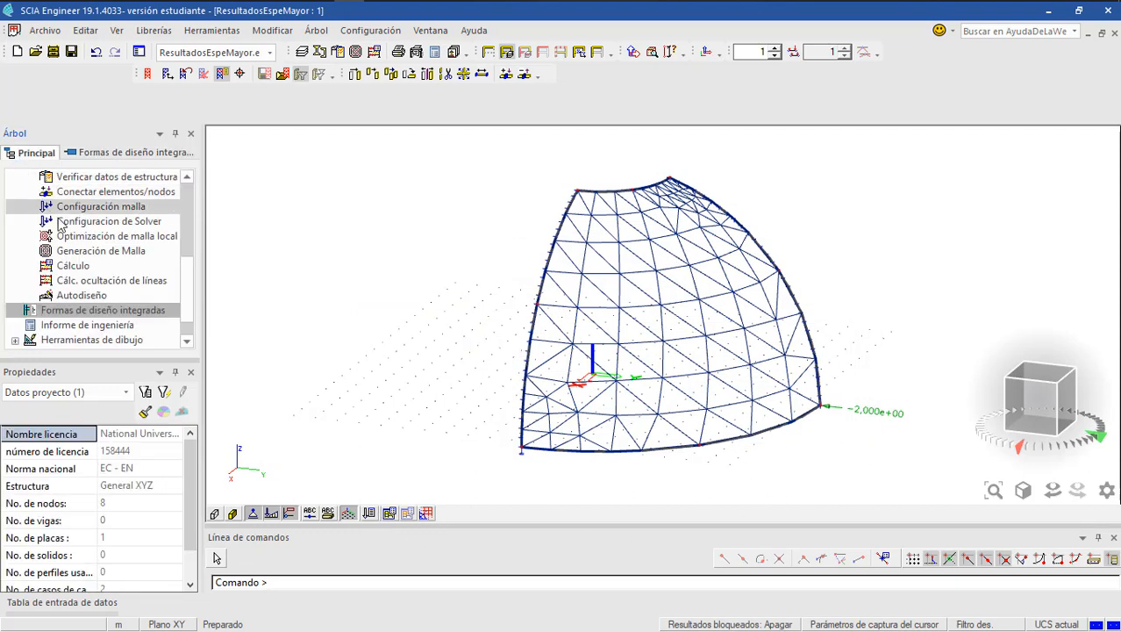
double_click(74, 266)
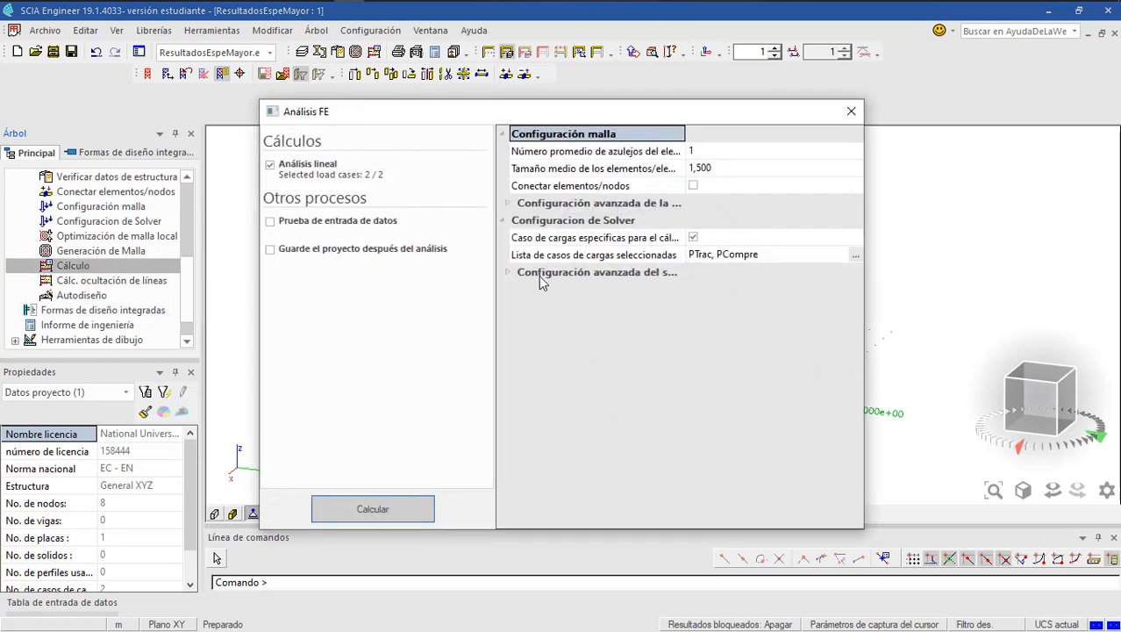
click(631, 274)
double_click(632, 275)
click(768, 324)
click(739, 341)
click(371, 509)
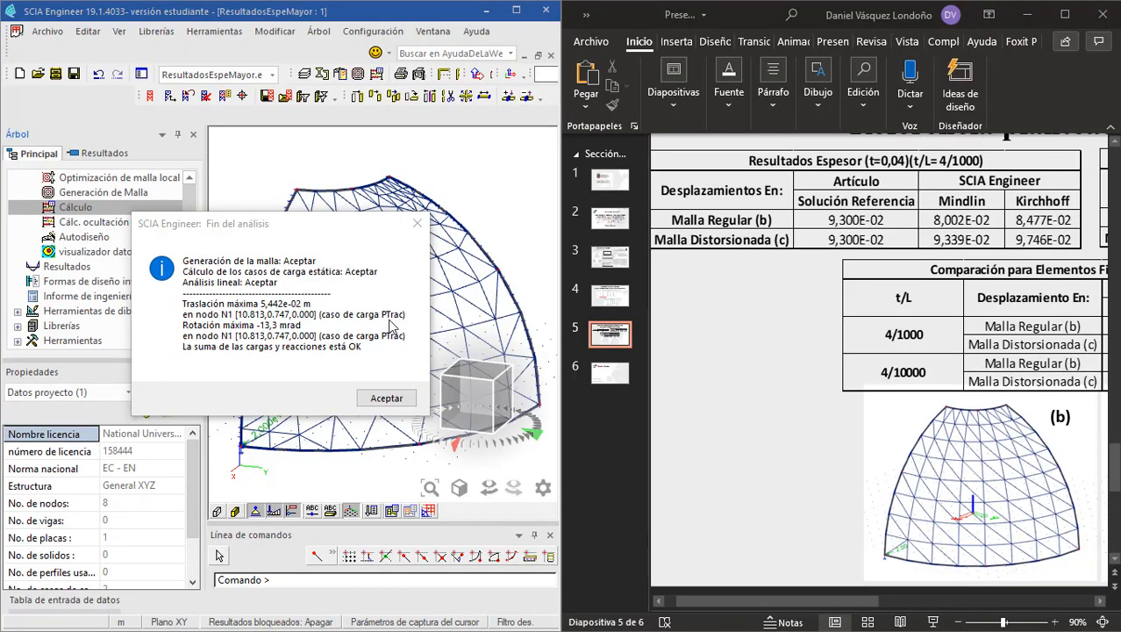
click(386, 398)
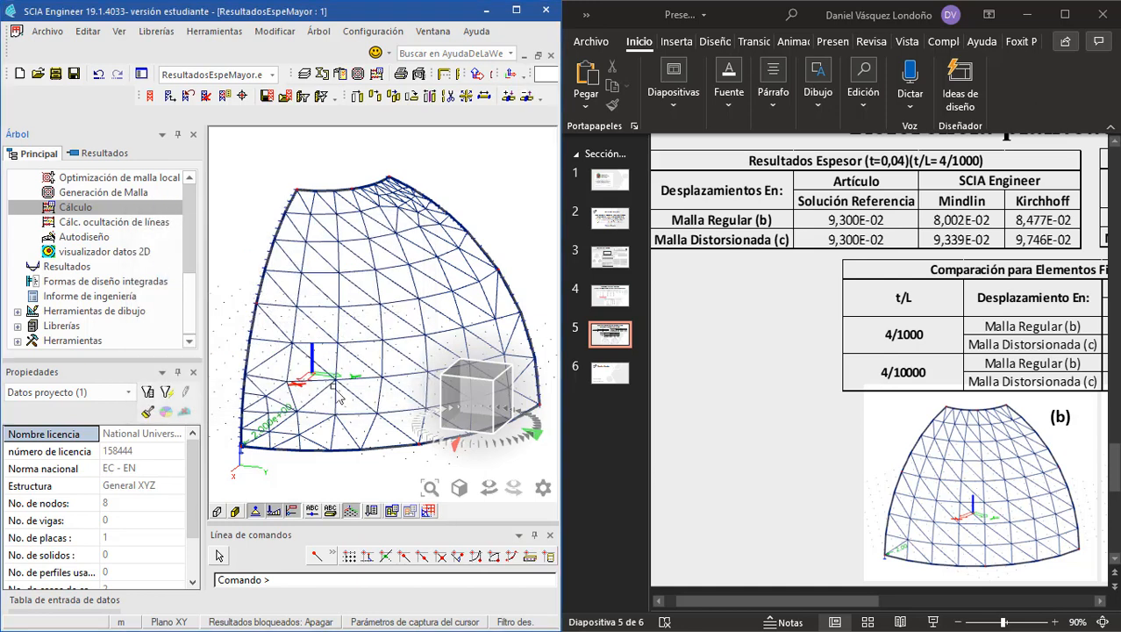
- Display the U_total node displacements for combination PTyPC on the distorted mesh of the thicker shell
click(67, 267)
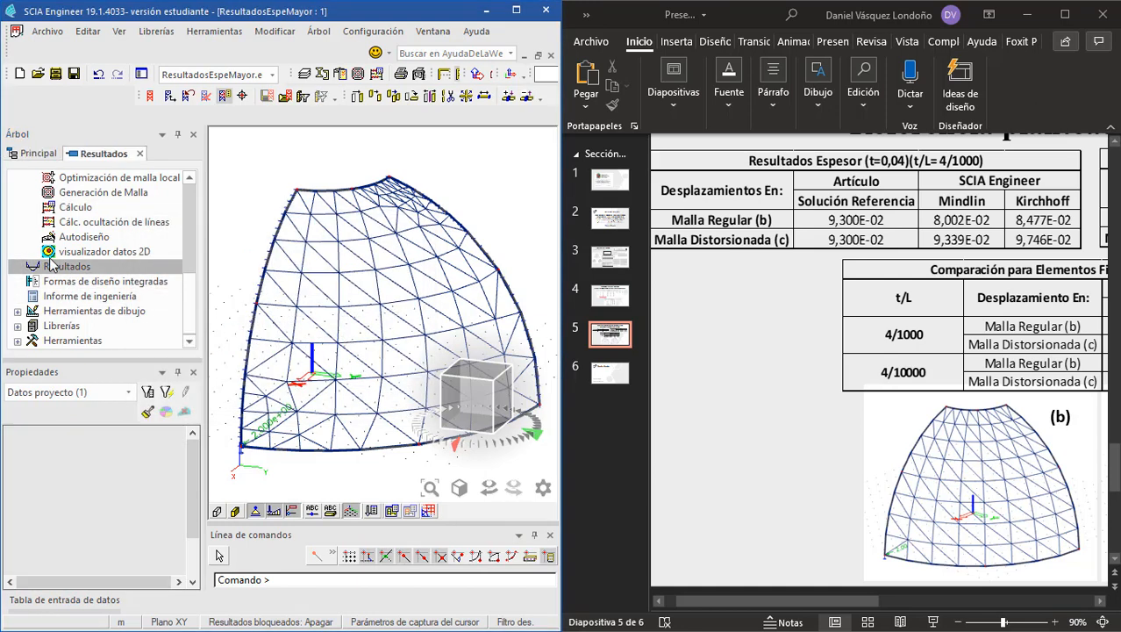
scroll(87, 206, up, 1)
click(101, 178)
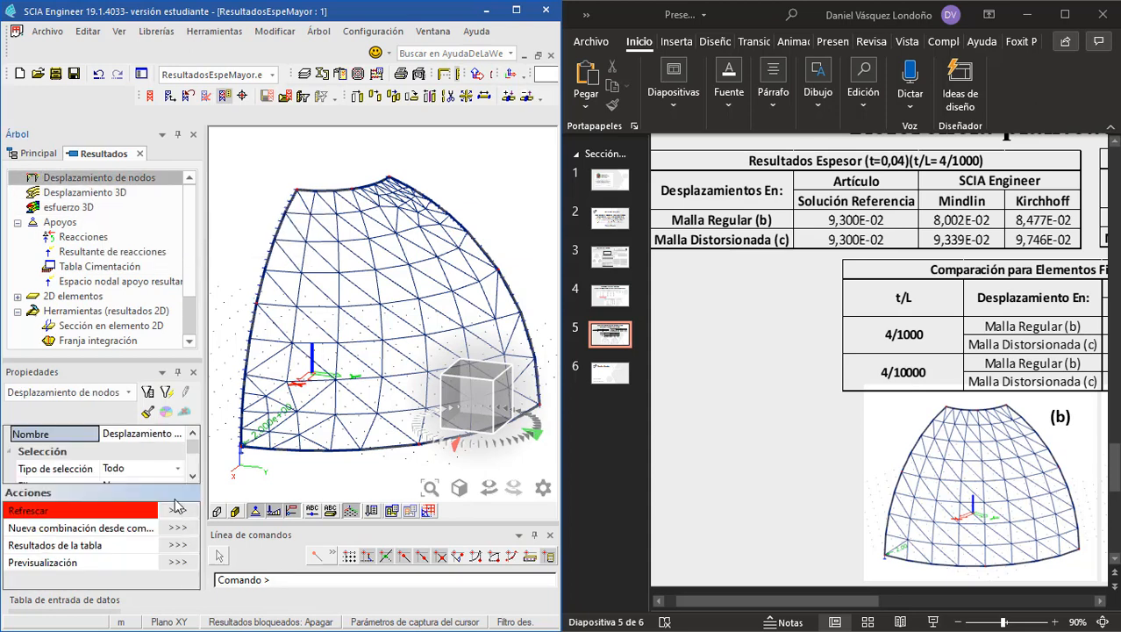
scroll(196, 471, down, 1)
scroll(195, 472, down, 3)
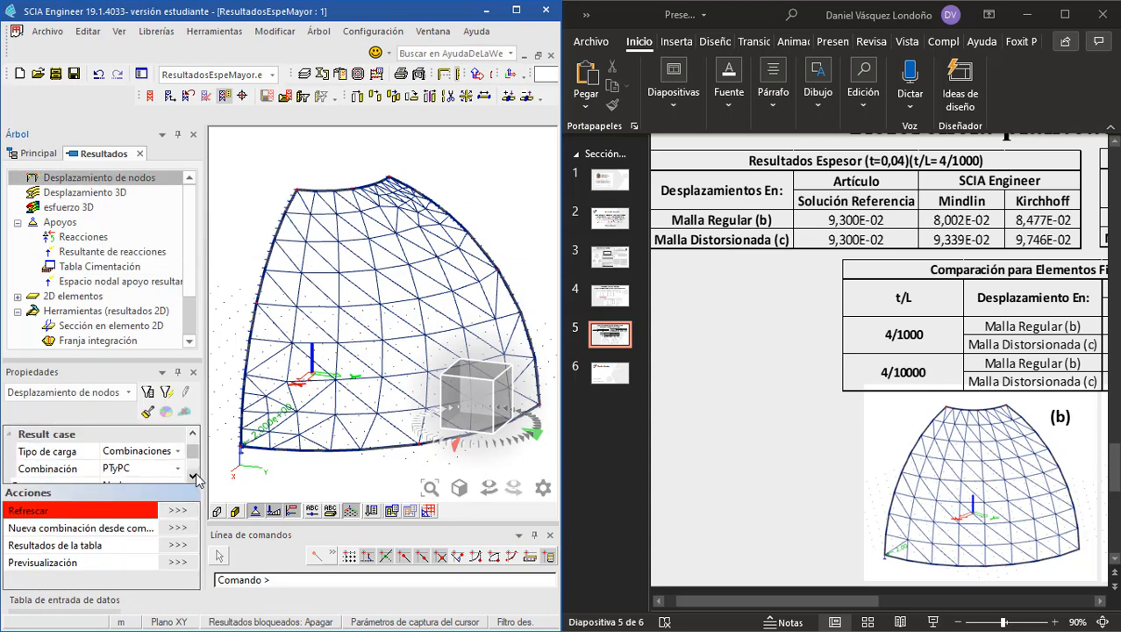
click(180, 509)
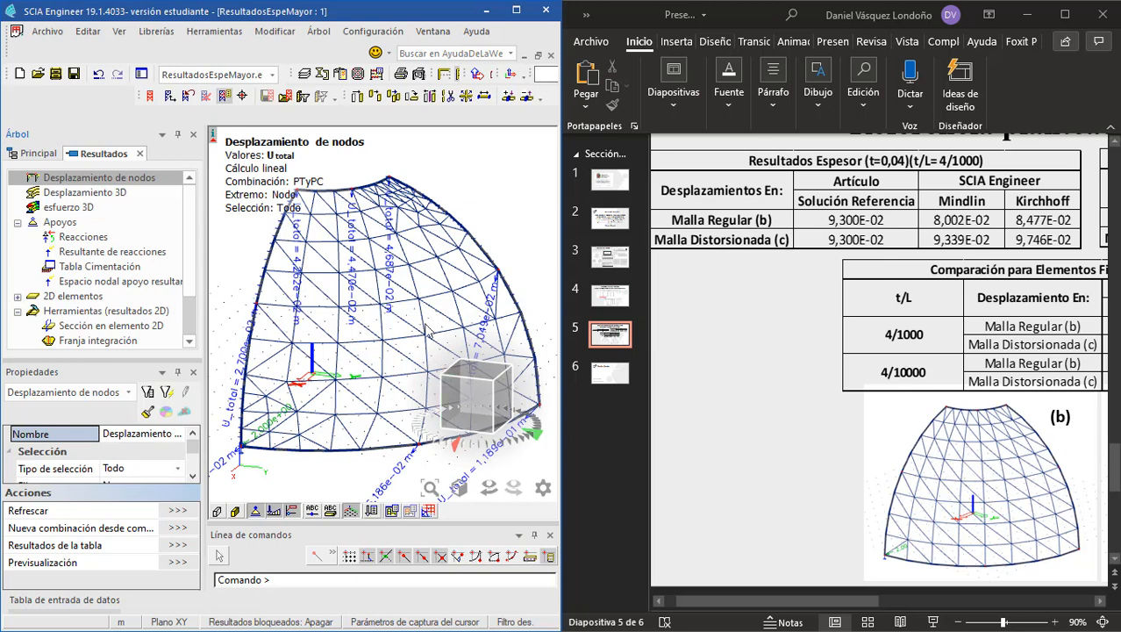
- Set the plate bending theory to Kirchhoff in the advanced solver settings and run the linear analysis on the thicker distorted shell
scroll(429, 330, down, 2)
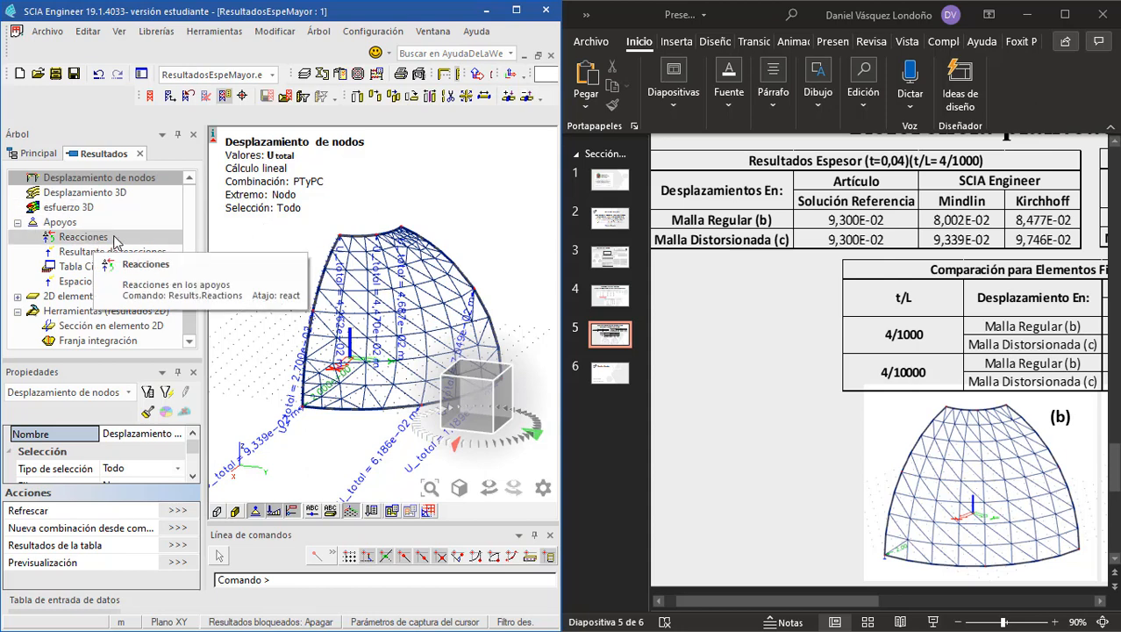
click(33, 152)
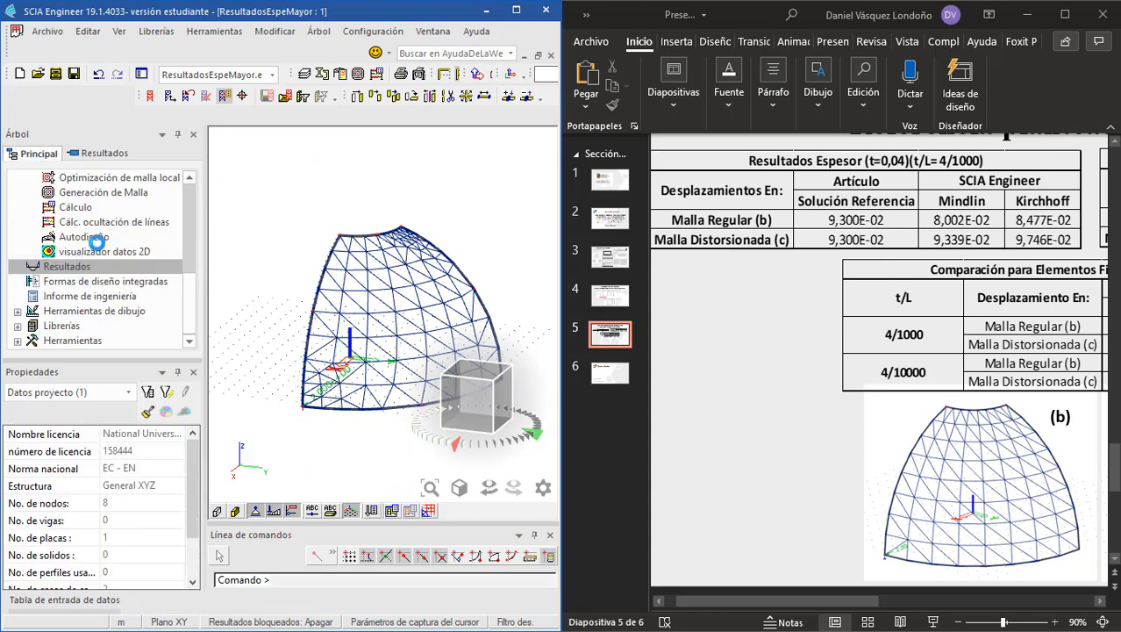
double_click(80, 268)
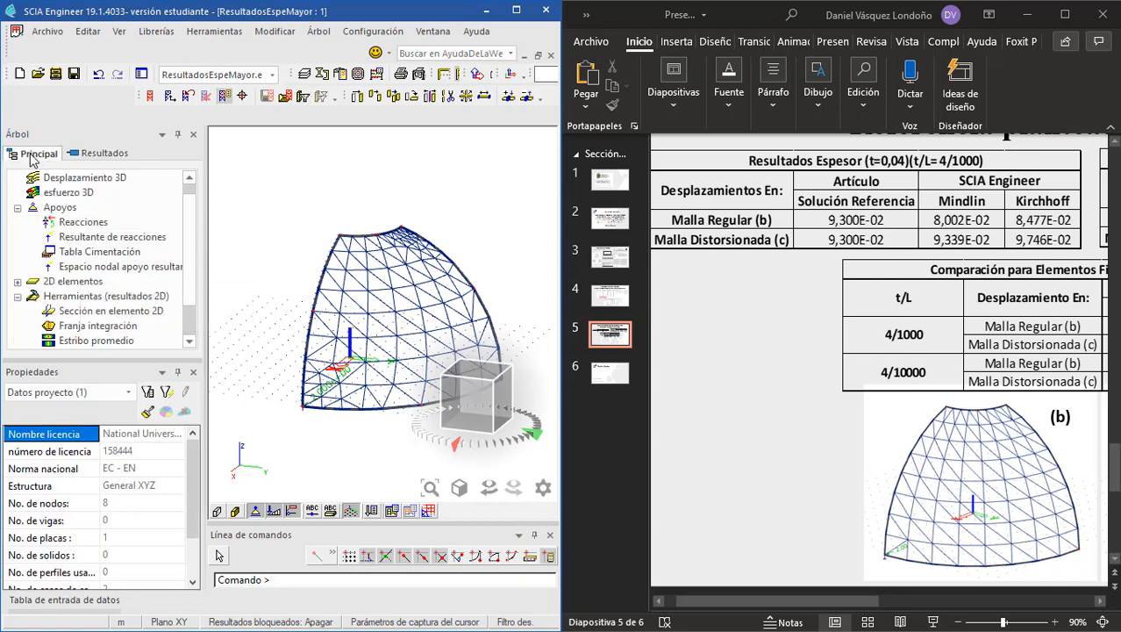
double_click(77, 208)
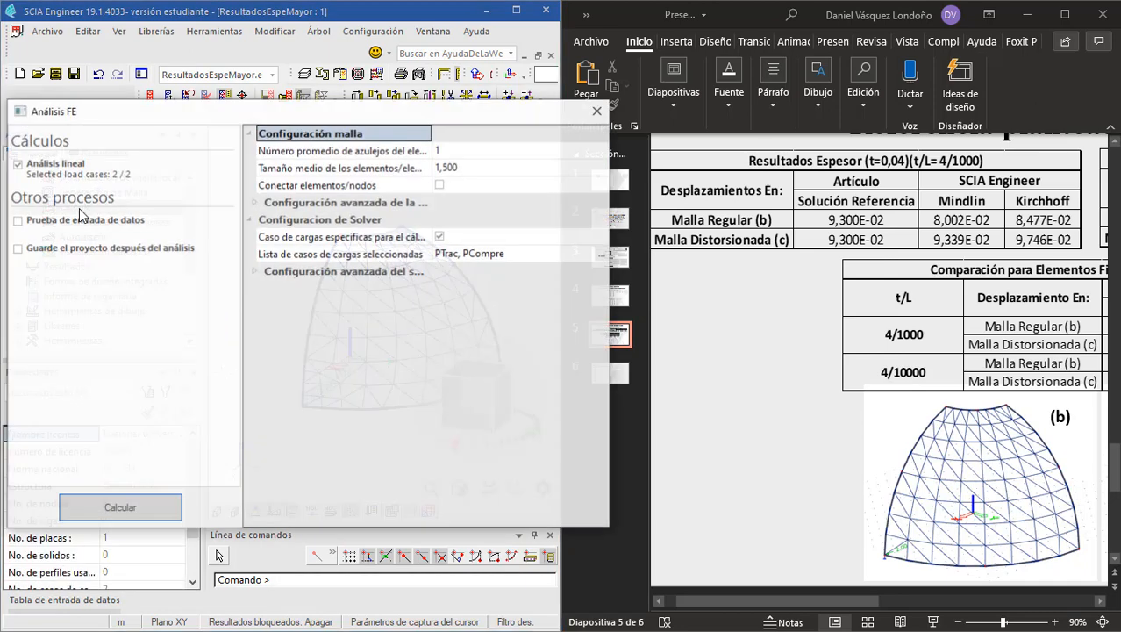
double_click(349, 275)
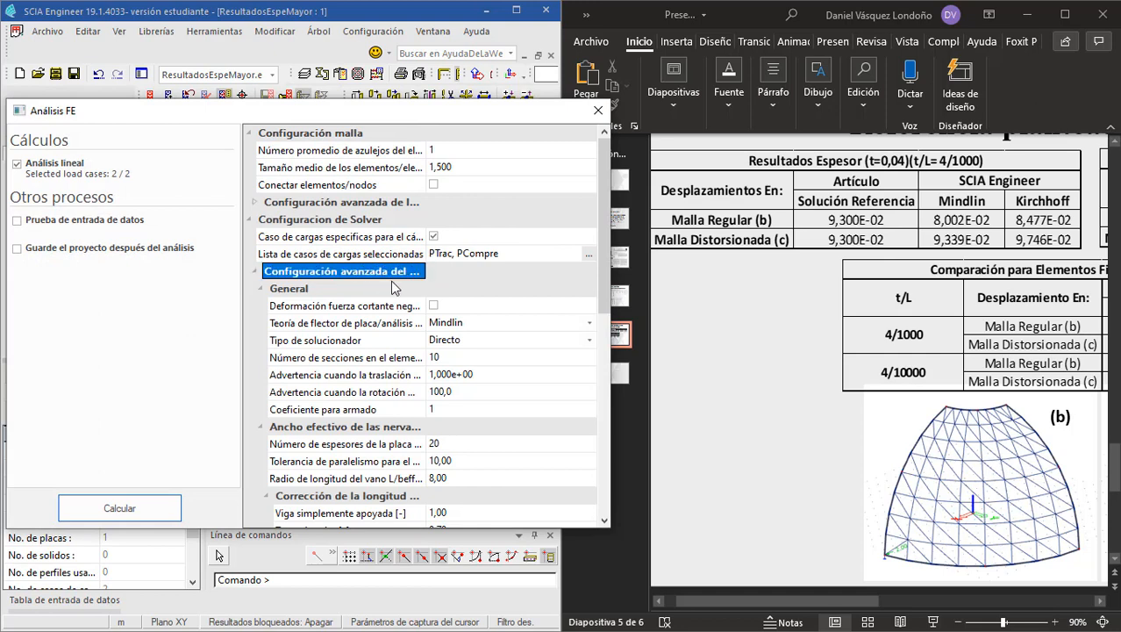
click(500, 323)
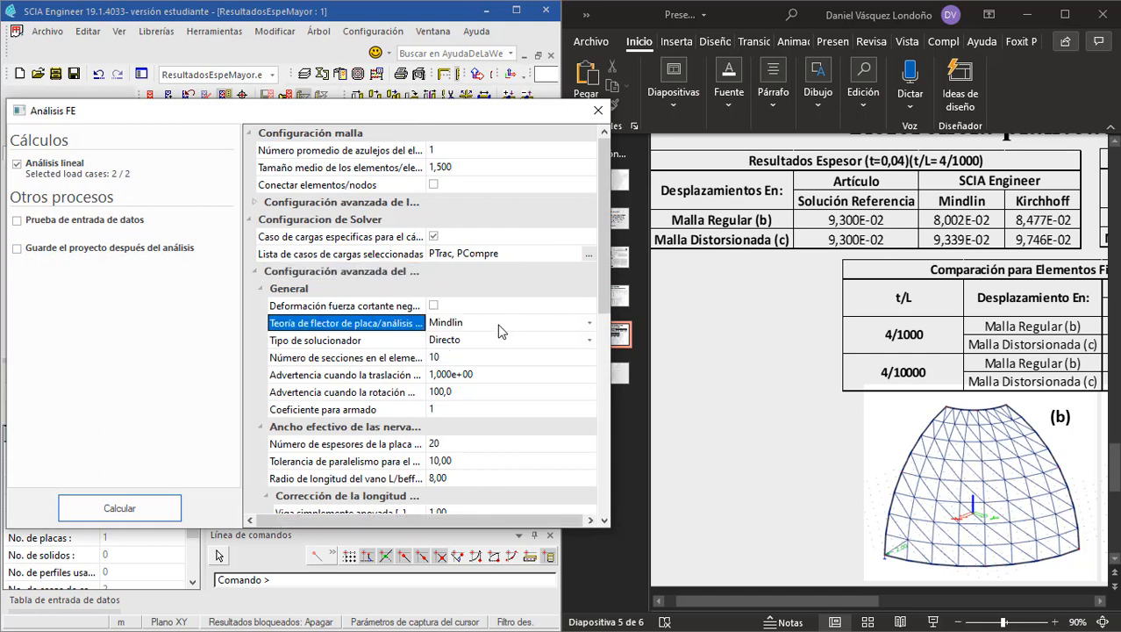
click(500, 323)
click(491, 348)
click(498, 357)
click(133, 507)
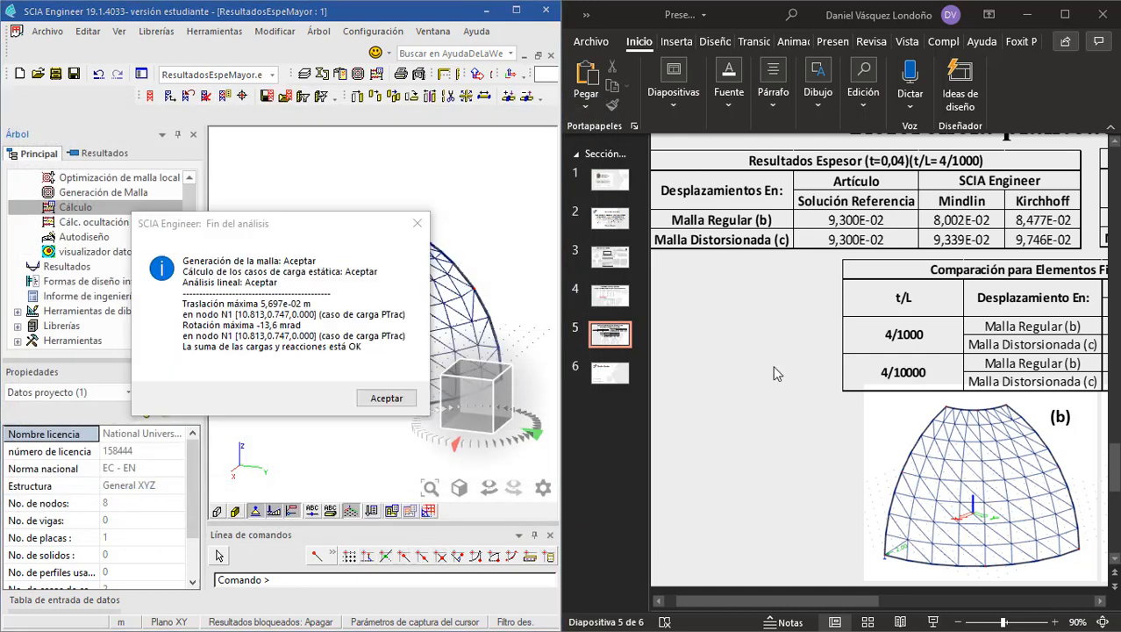
click(386, 397)
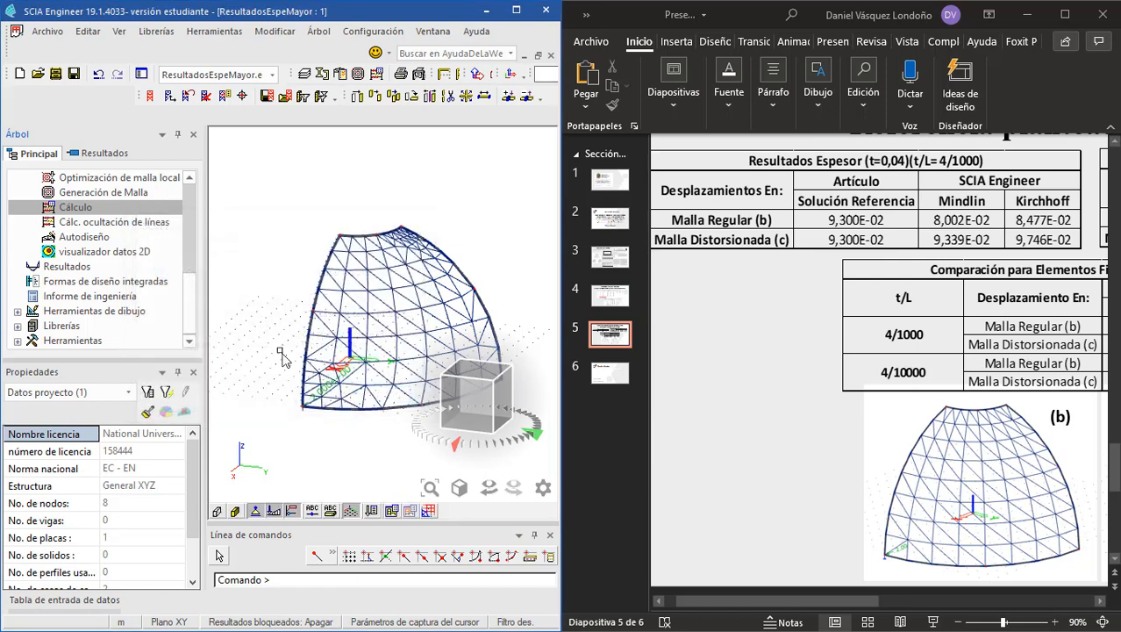
- Display the Kirchhoff U_total node displacements for combination PTyPC on the thicker distorted shell
click(83, 269)
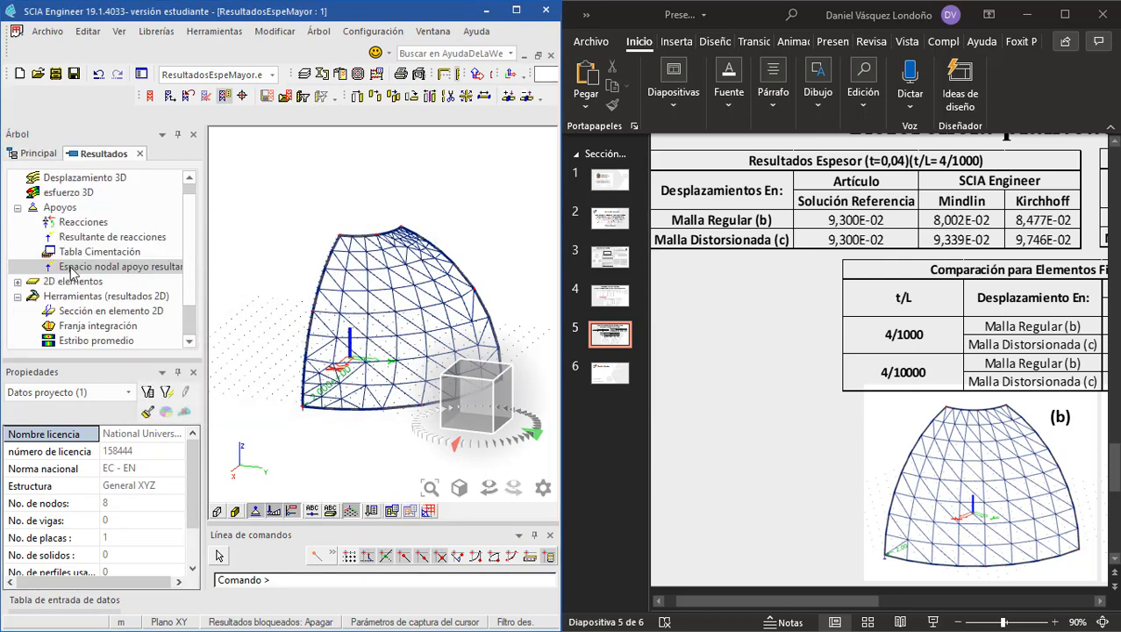
click(88, 179)
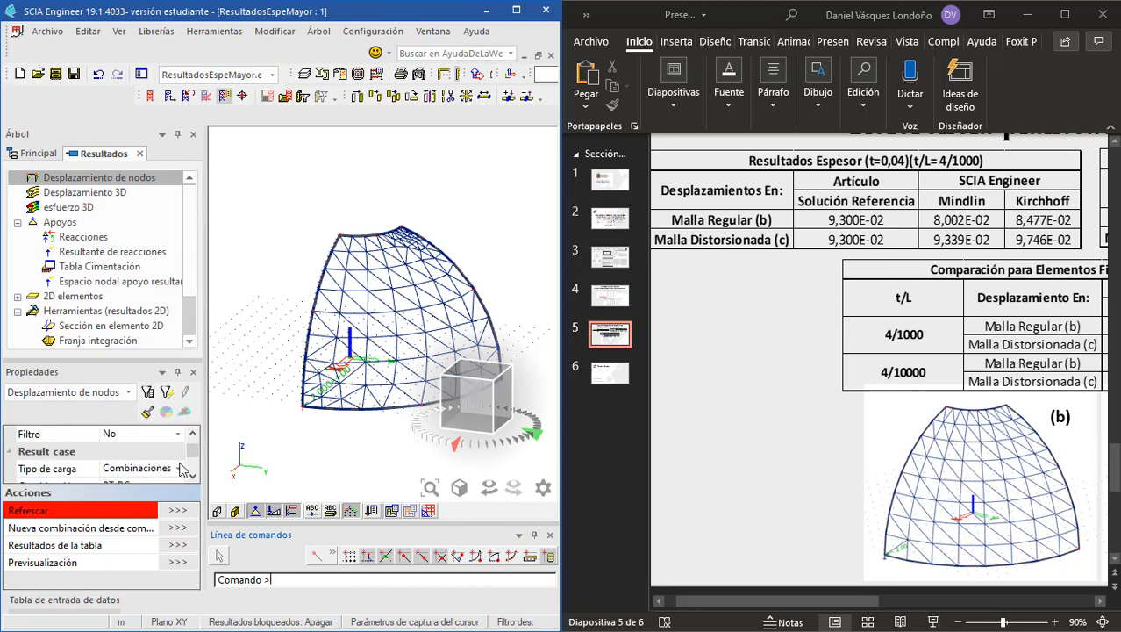
click(179, 510)
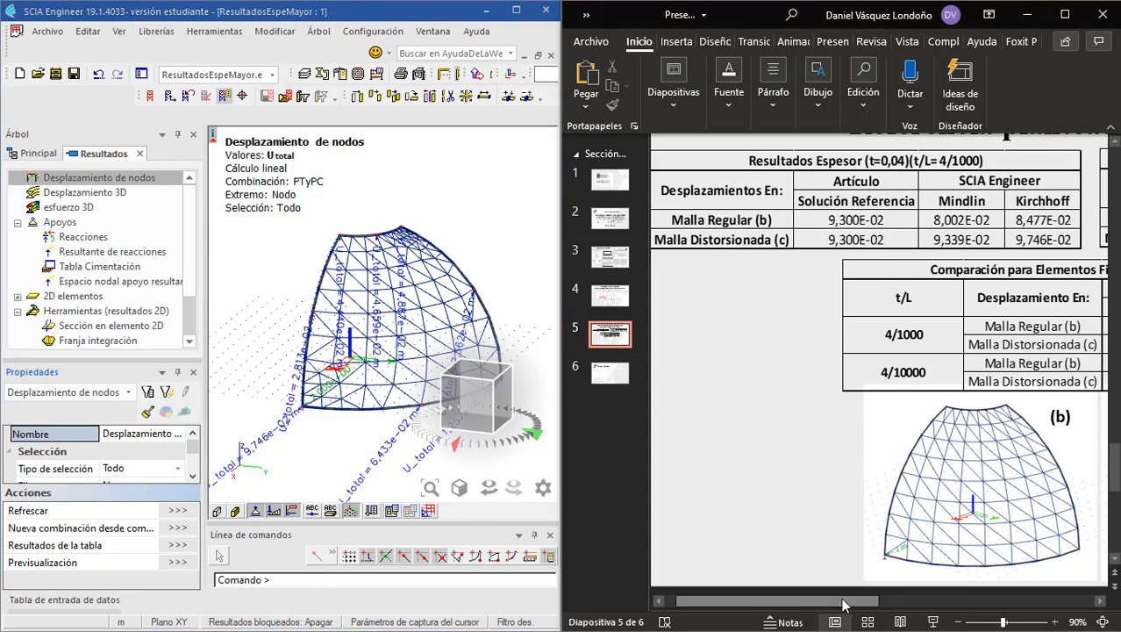
- Set the plate bending theory to Mindlin and run the linear analysis on the distorted mesh of the 0.004 thick shell
drag(834, 606, 1013, 602)
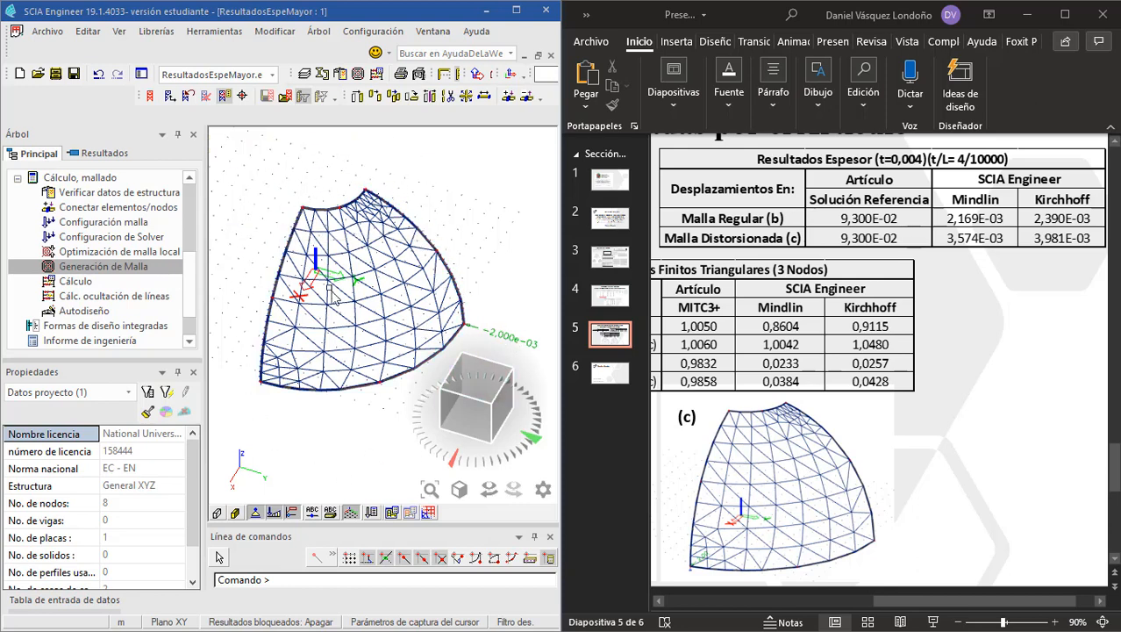
click(62, 281)
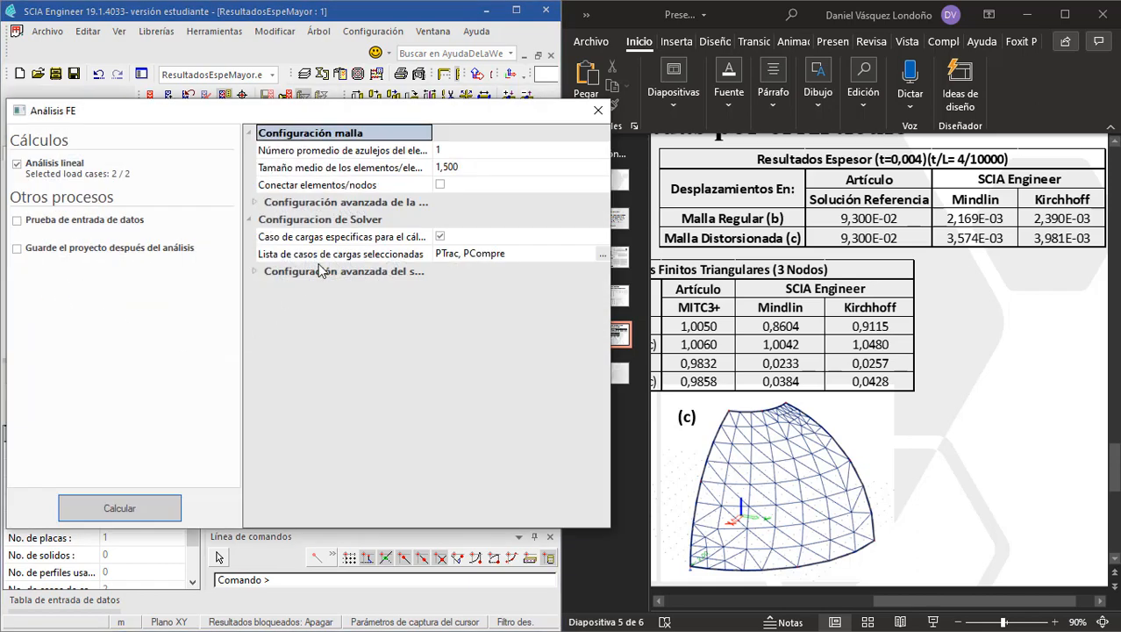
double_click(321, 270)
click(490, 323)
click(490, 324)
click(484, 341)
click(146, 506)
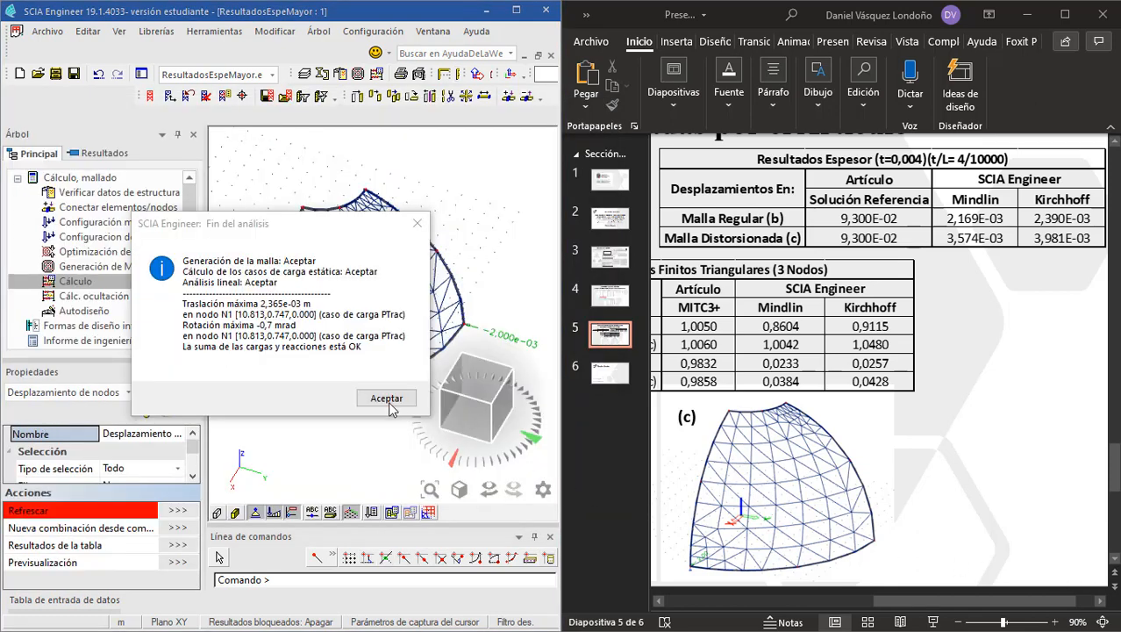
click(384, 393)
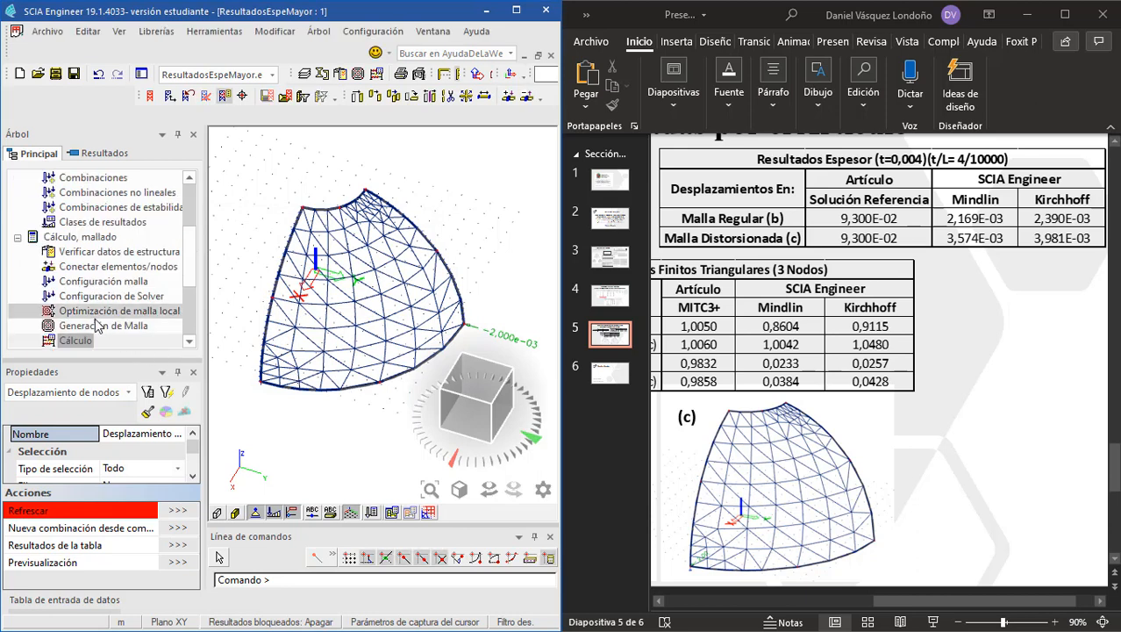
- Display the Mindlin U_total node displacements for combination PTyPC on the distorted mesh of the thinner shell
scroll(85, 321, down, 2)
double_click(85, 321)
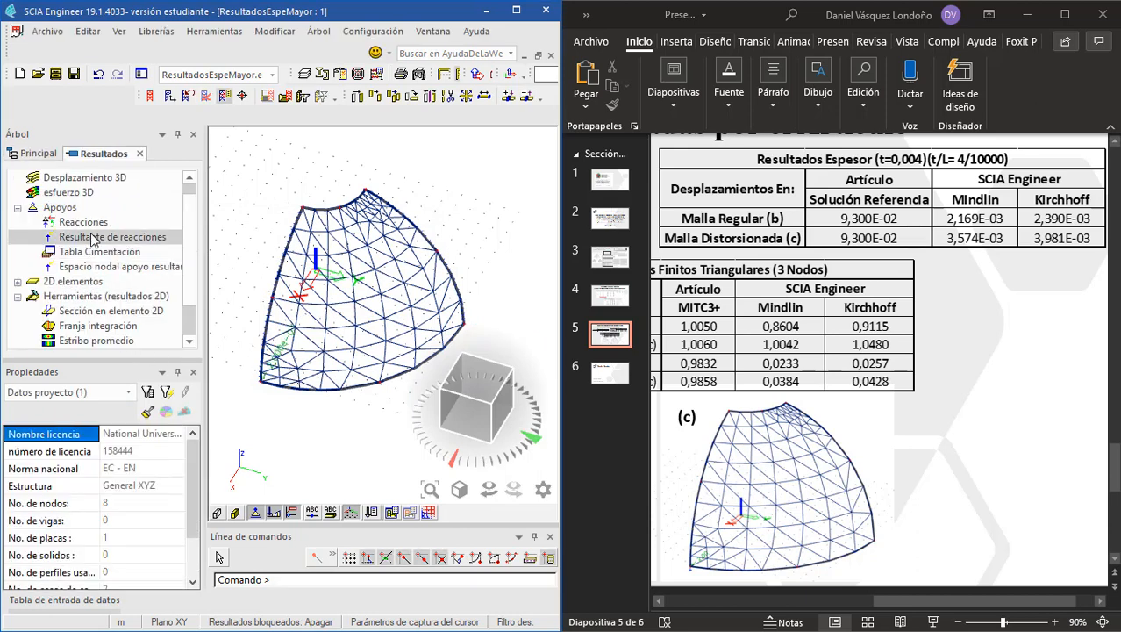
click(95, 178)
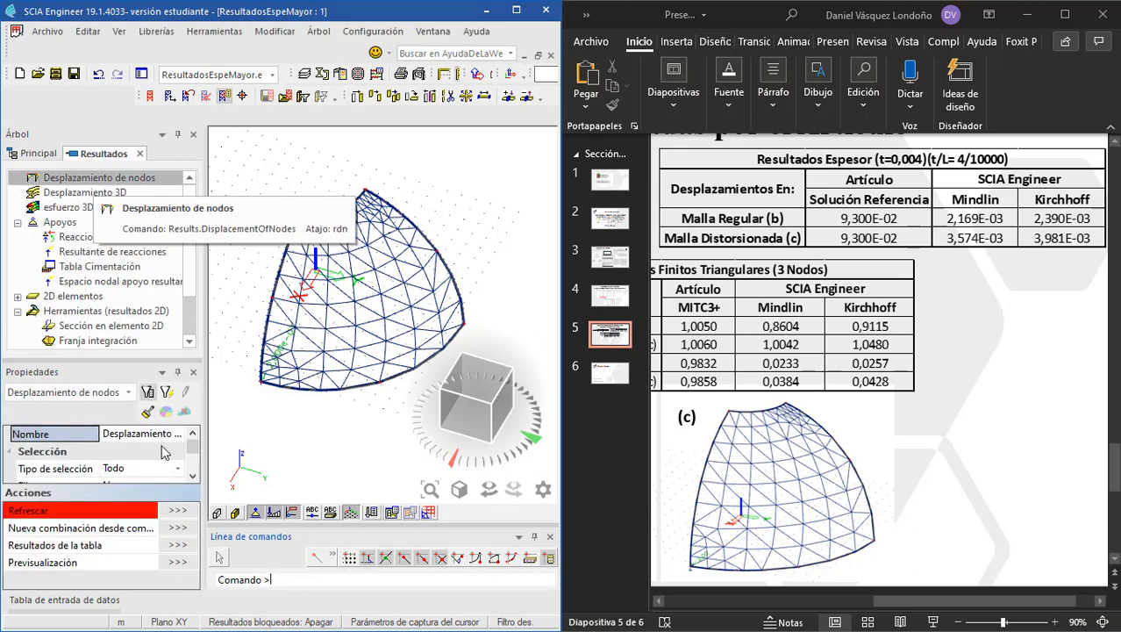
click(179, 512)
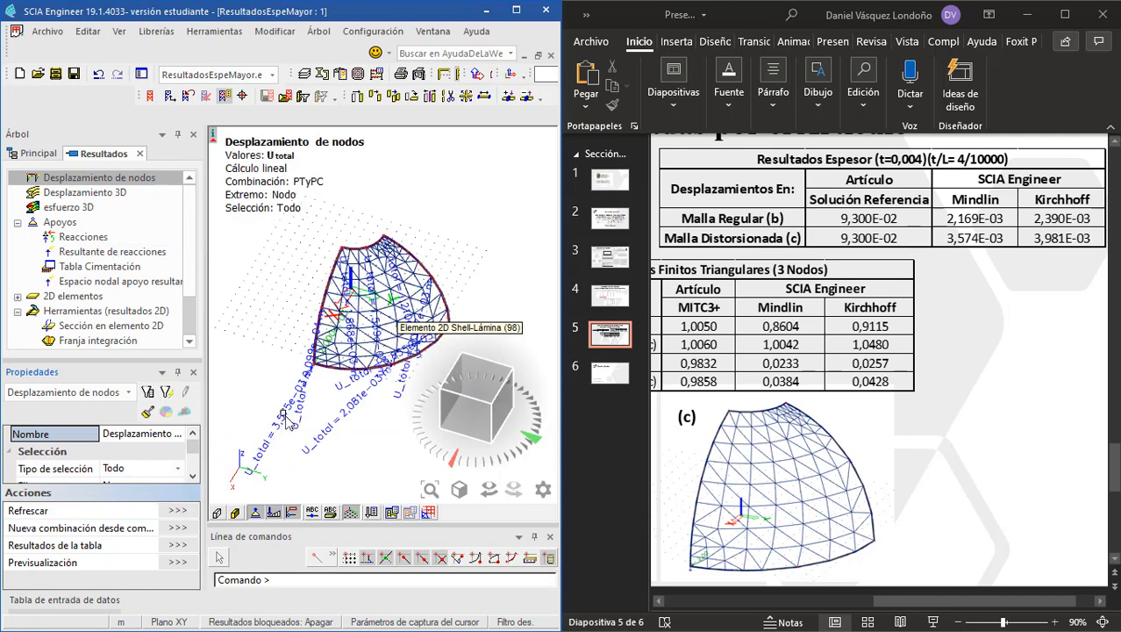
scroll(294, 419, up, 2)
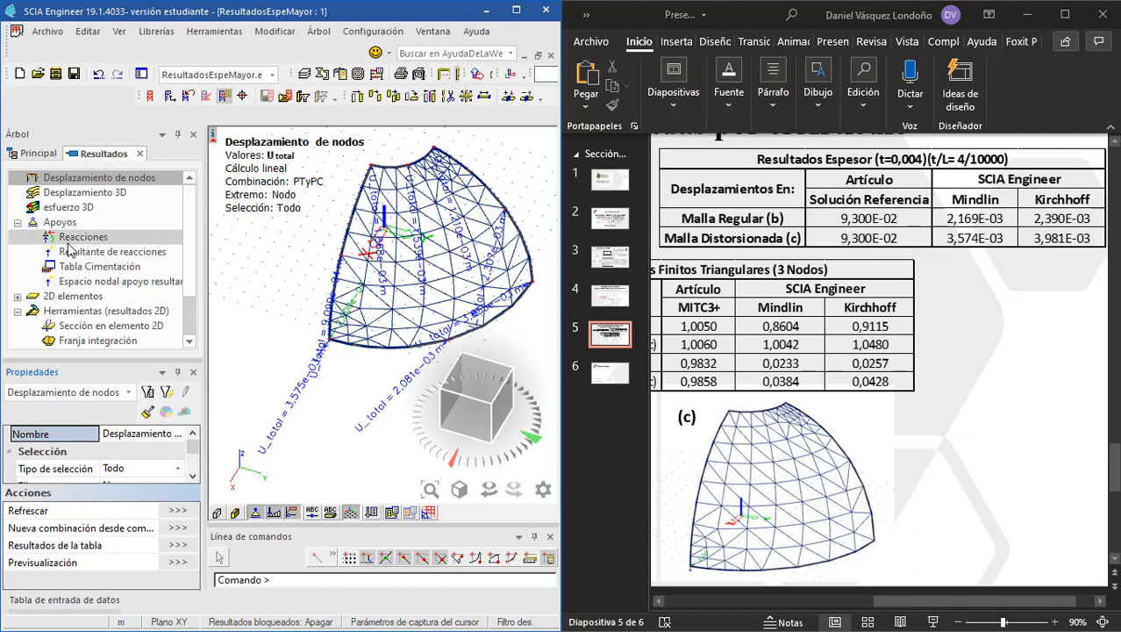
- Change the plate bending theory to Kirchhoff and rerun the linear analysis on the thinner distorted shell for PTrac and PCompre
click(37, 154)
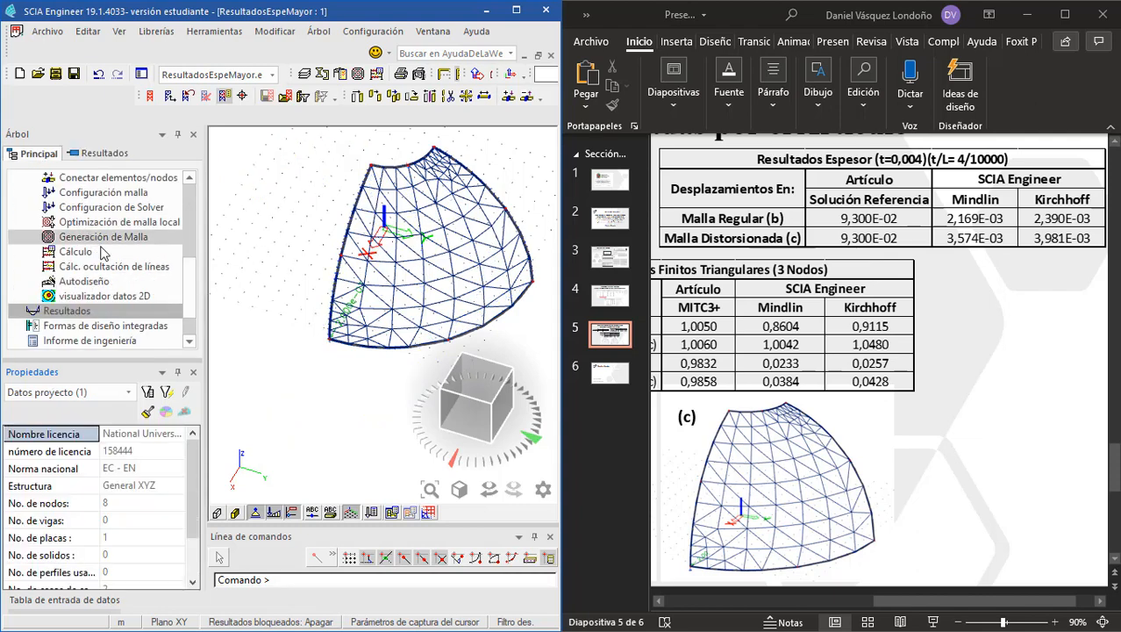
double_click(95, 252)
double_click(274, 275)
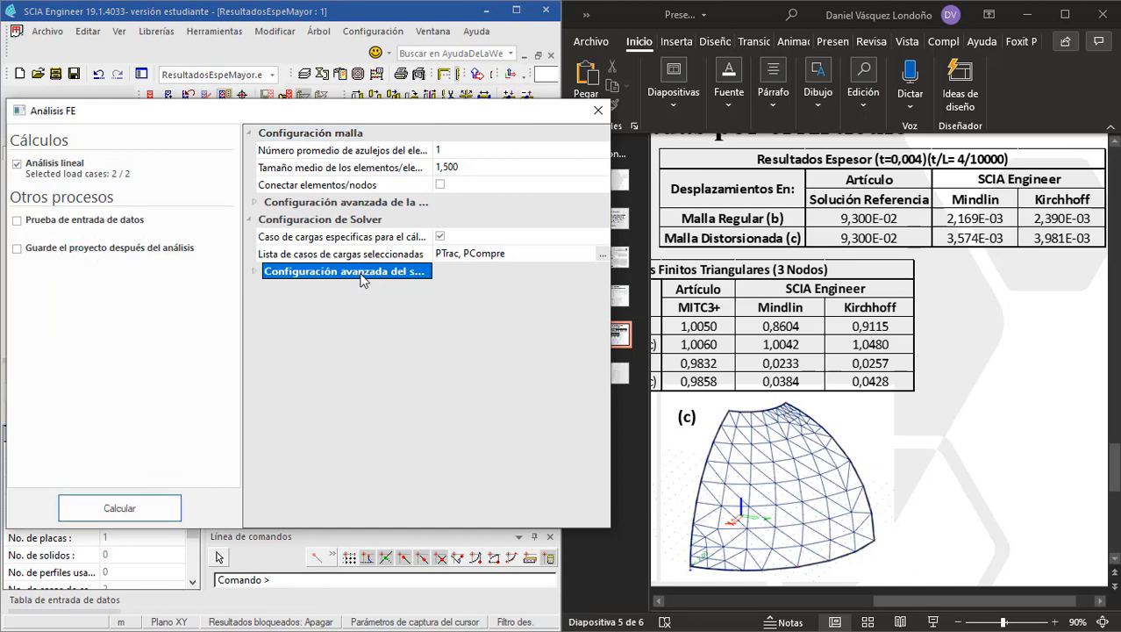
click(507, 323)
click(484, 323)
click(479, 351)
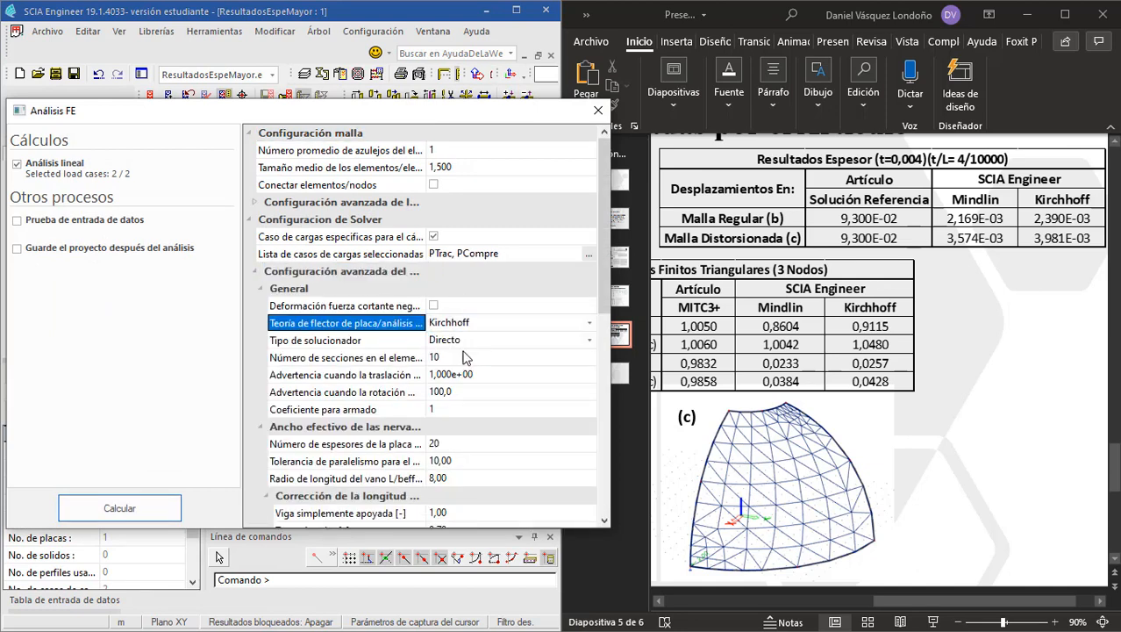
click(102, 500)
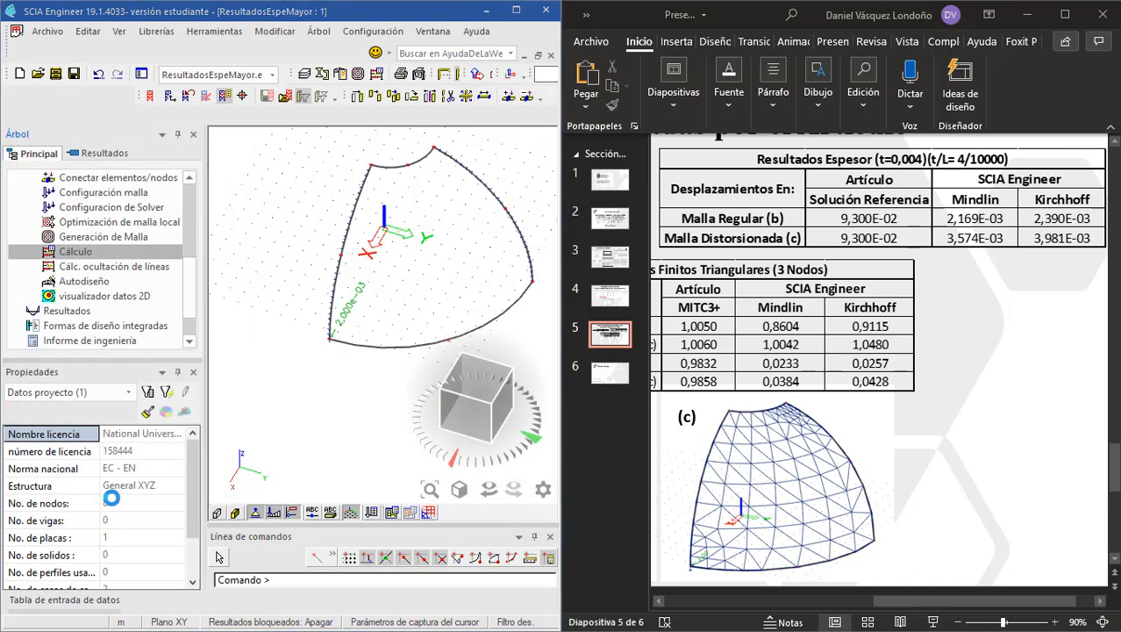
click(386, 397)
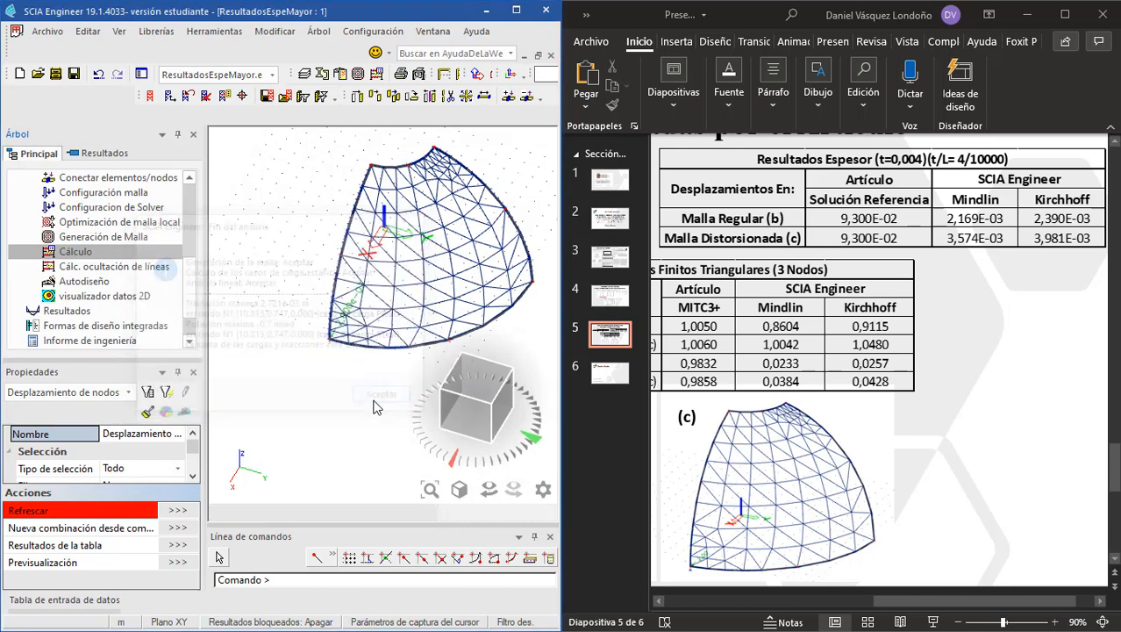
- Display the Kirchhoff U_total node displacements for PTyPC on the thinner distorted shell, and present the results comparison slide full screen in PowerPoint
scroll(119, 264, up, 5)
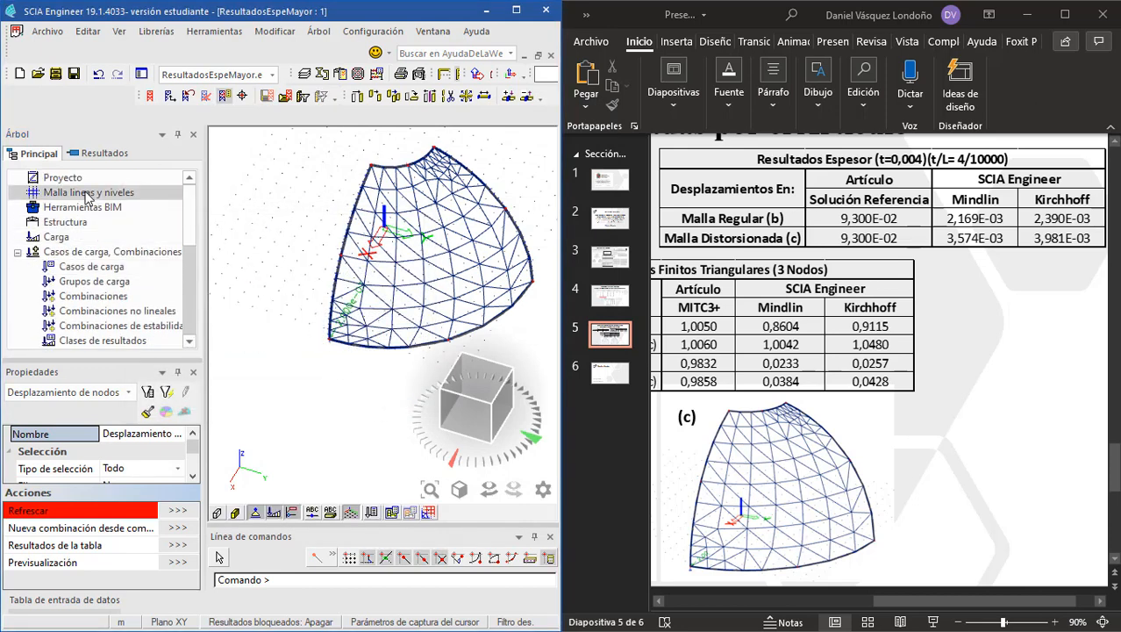
scroll(111, 304, down, 3)
click(77, 300)
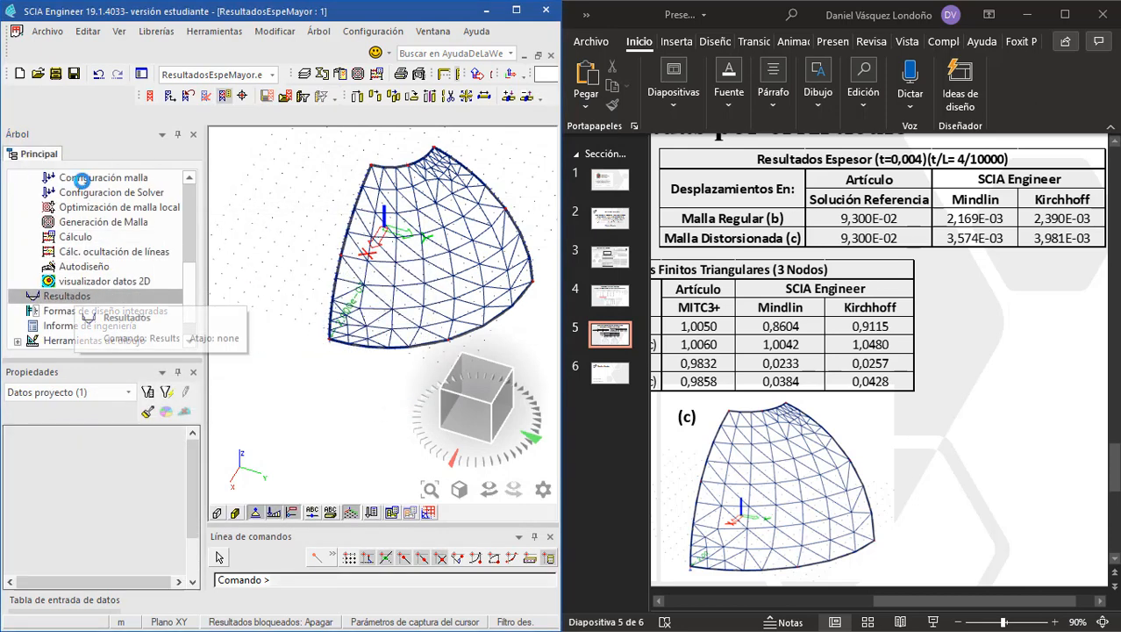
click(93, 177)
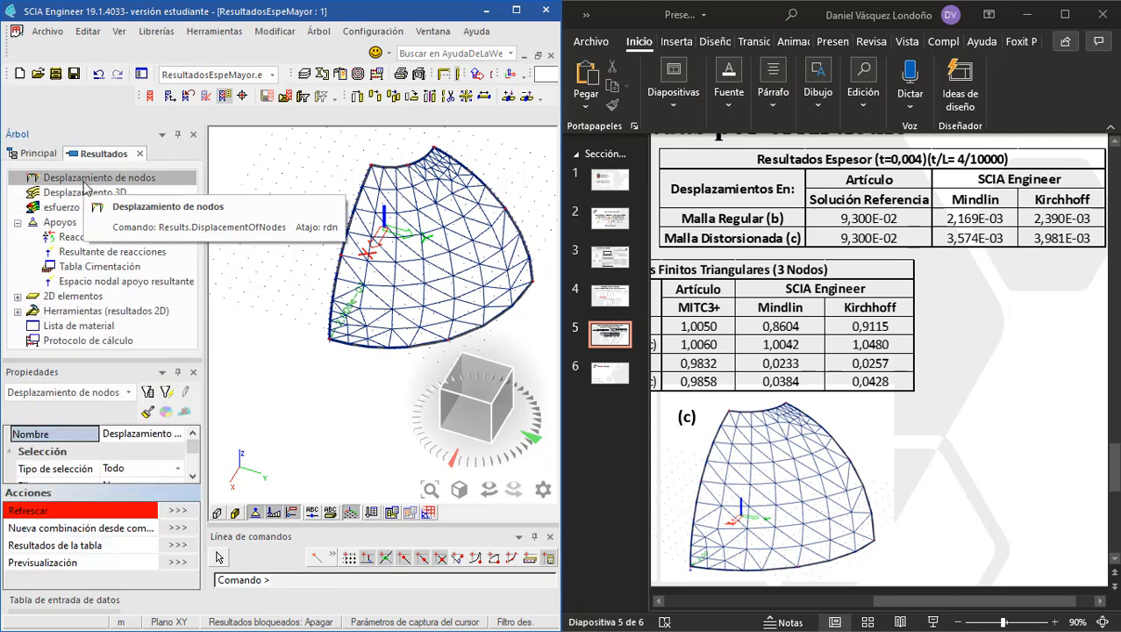
click(178, 510)
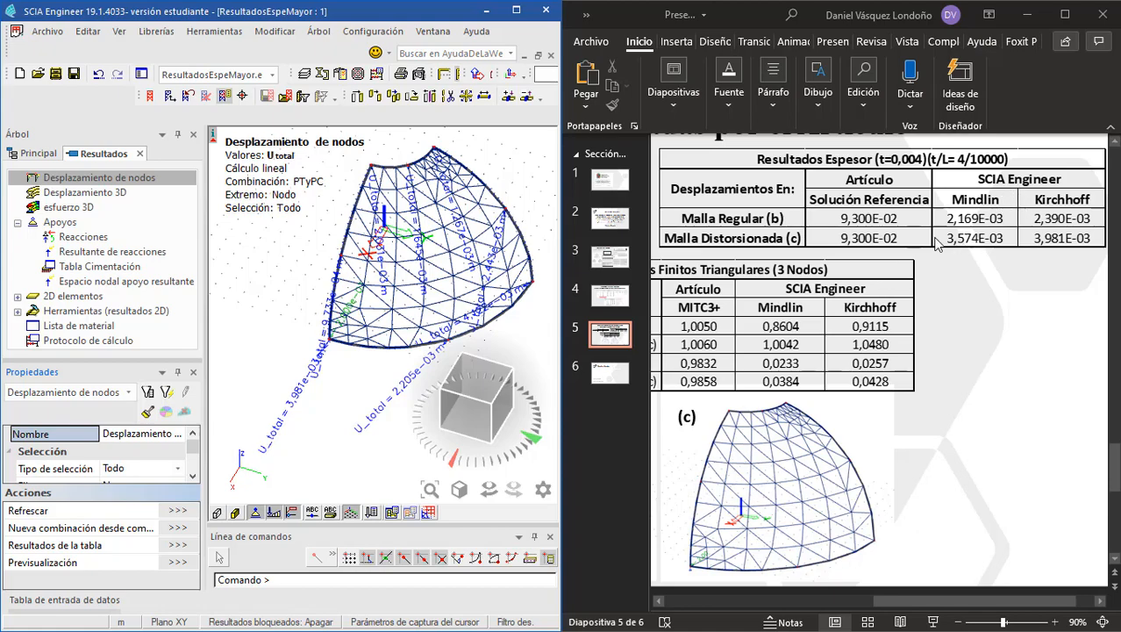
key(shift+F5)
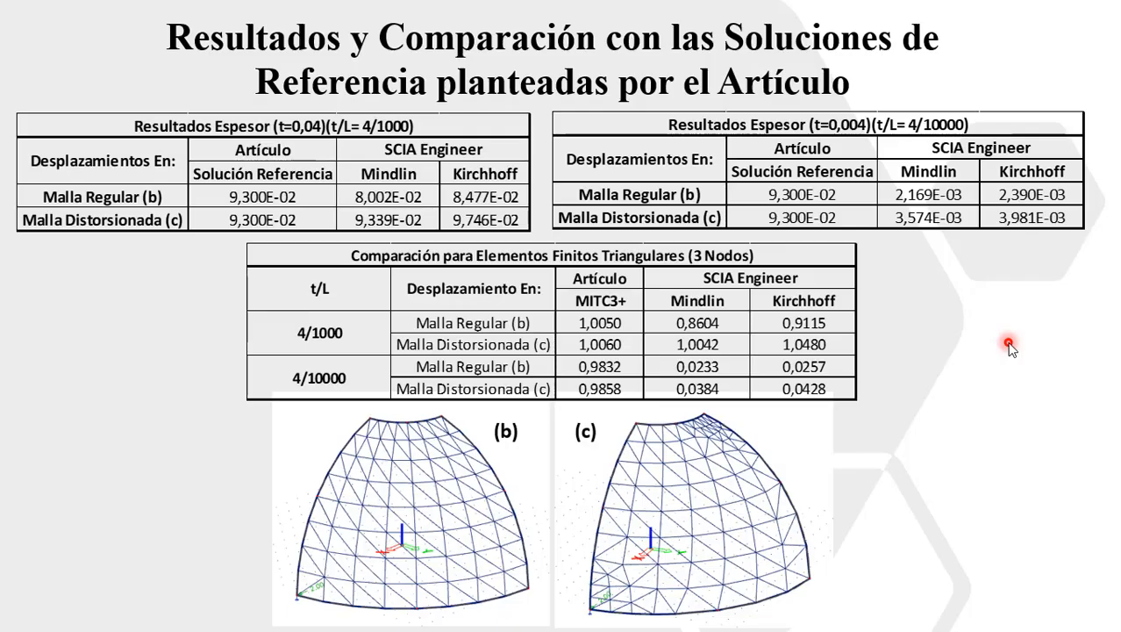